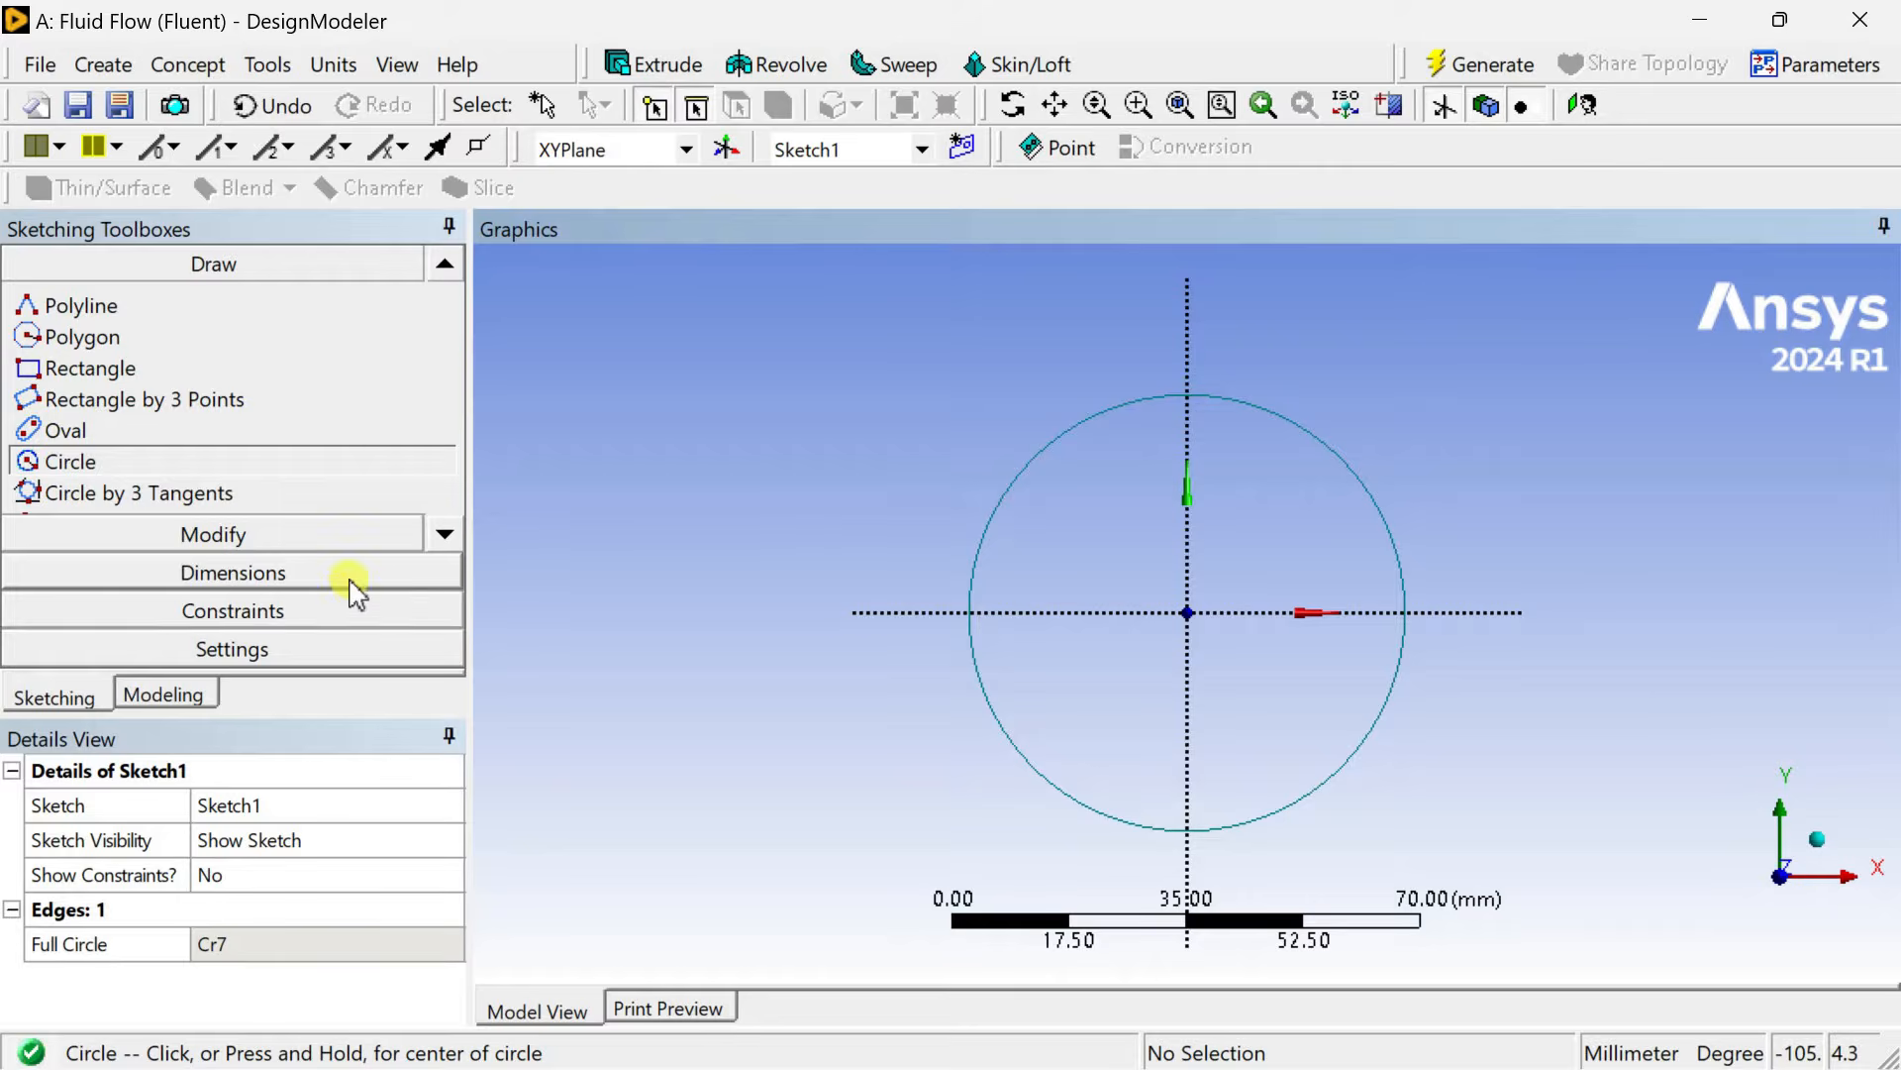
# Dimension the circle's diameter and set it to 20 mm.
pyautogui.click(999, 522)
pyautogui.click(915, 395)
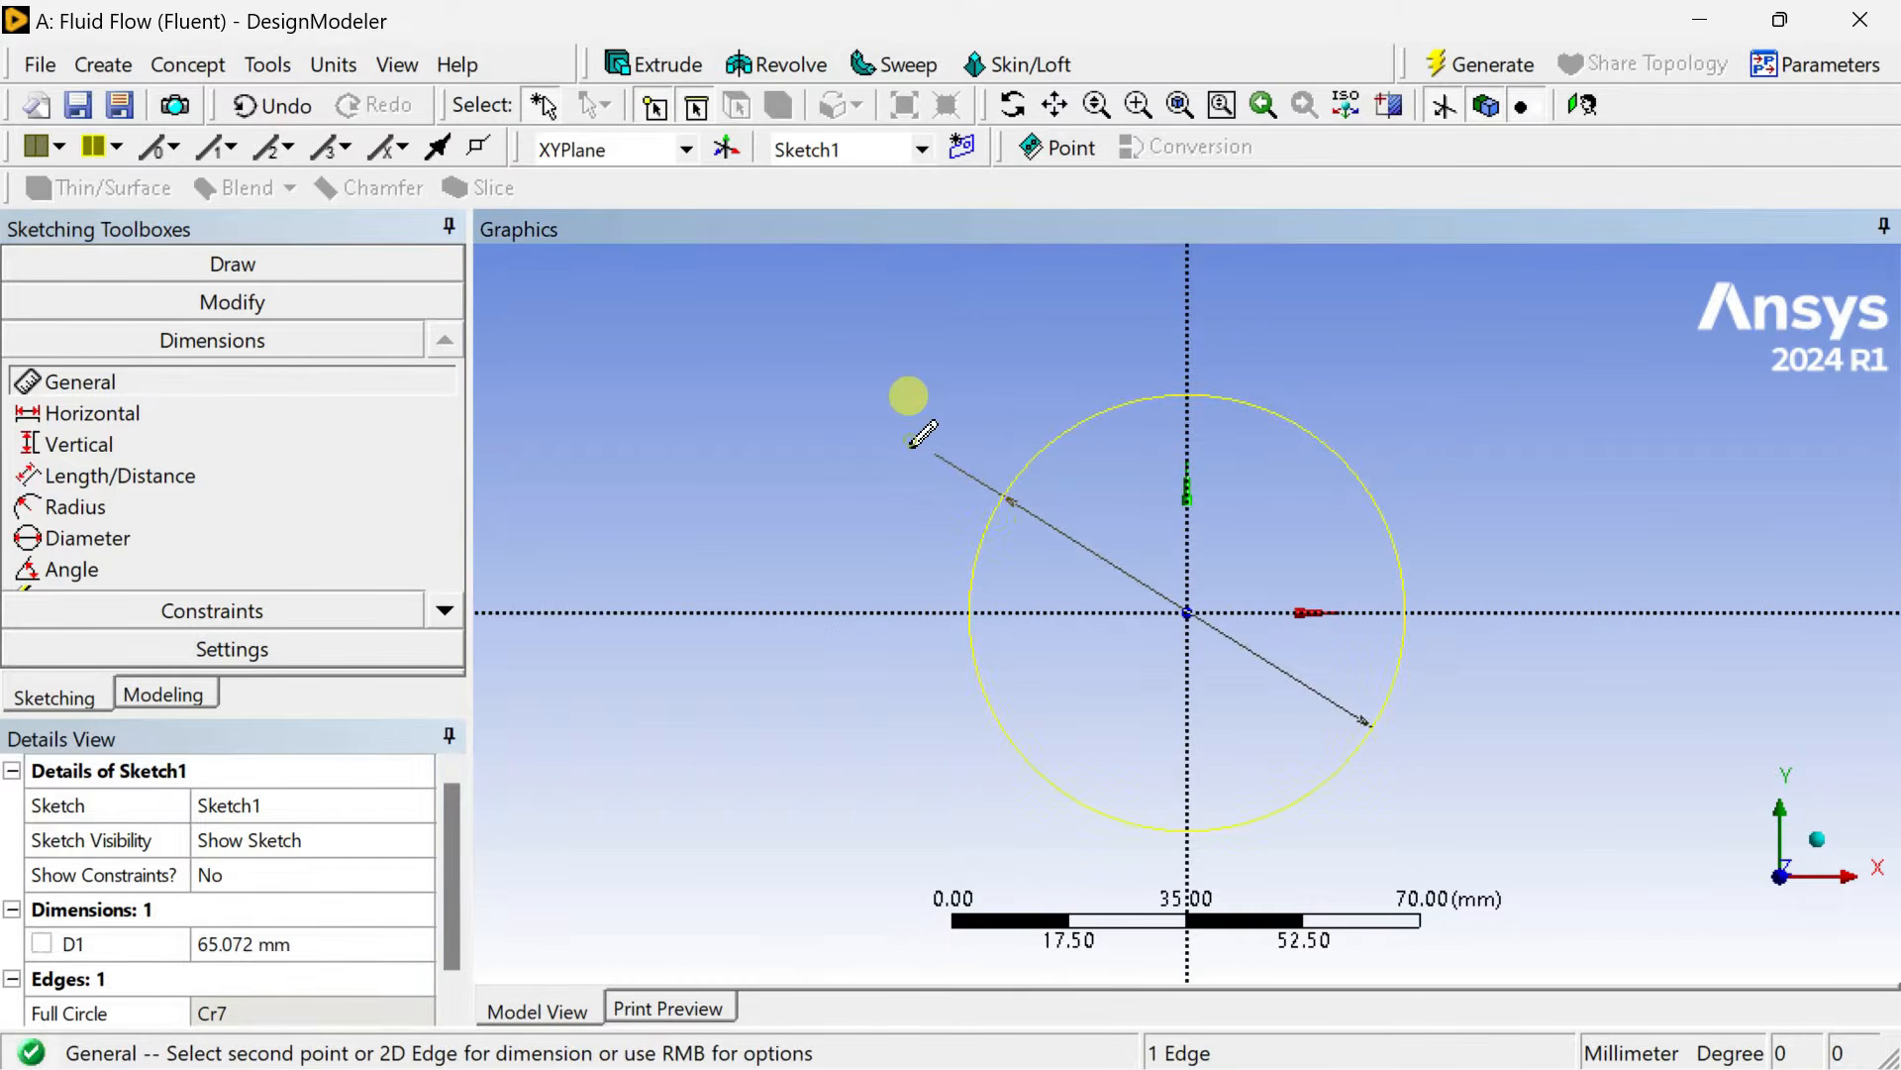
pyautogui.click(351, 937)
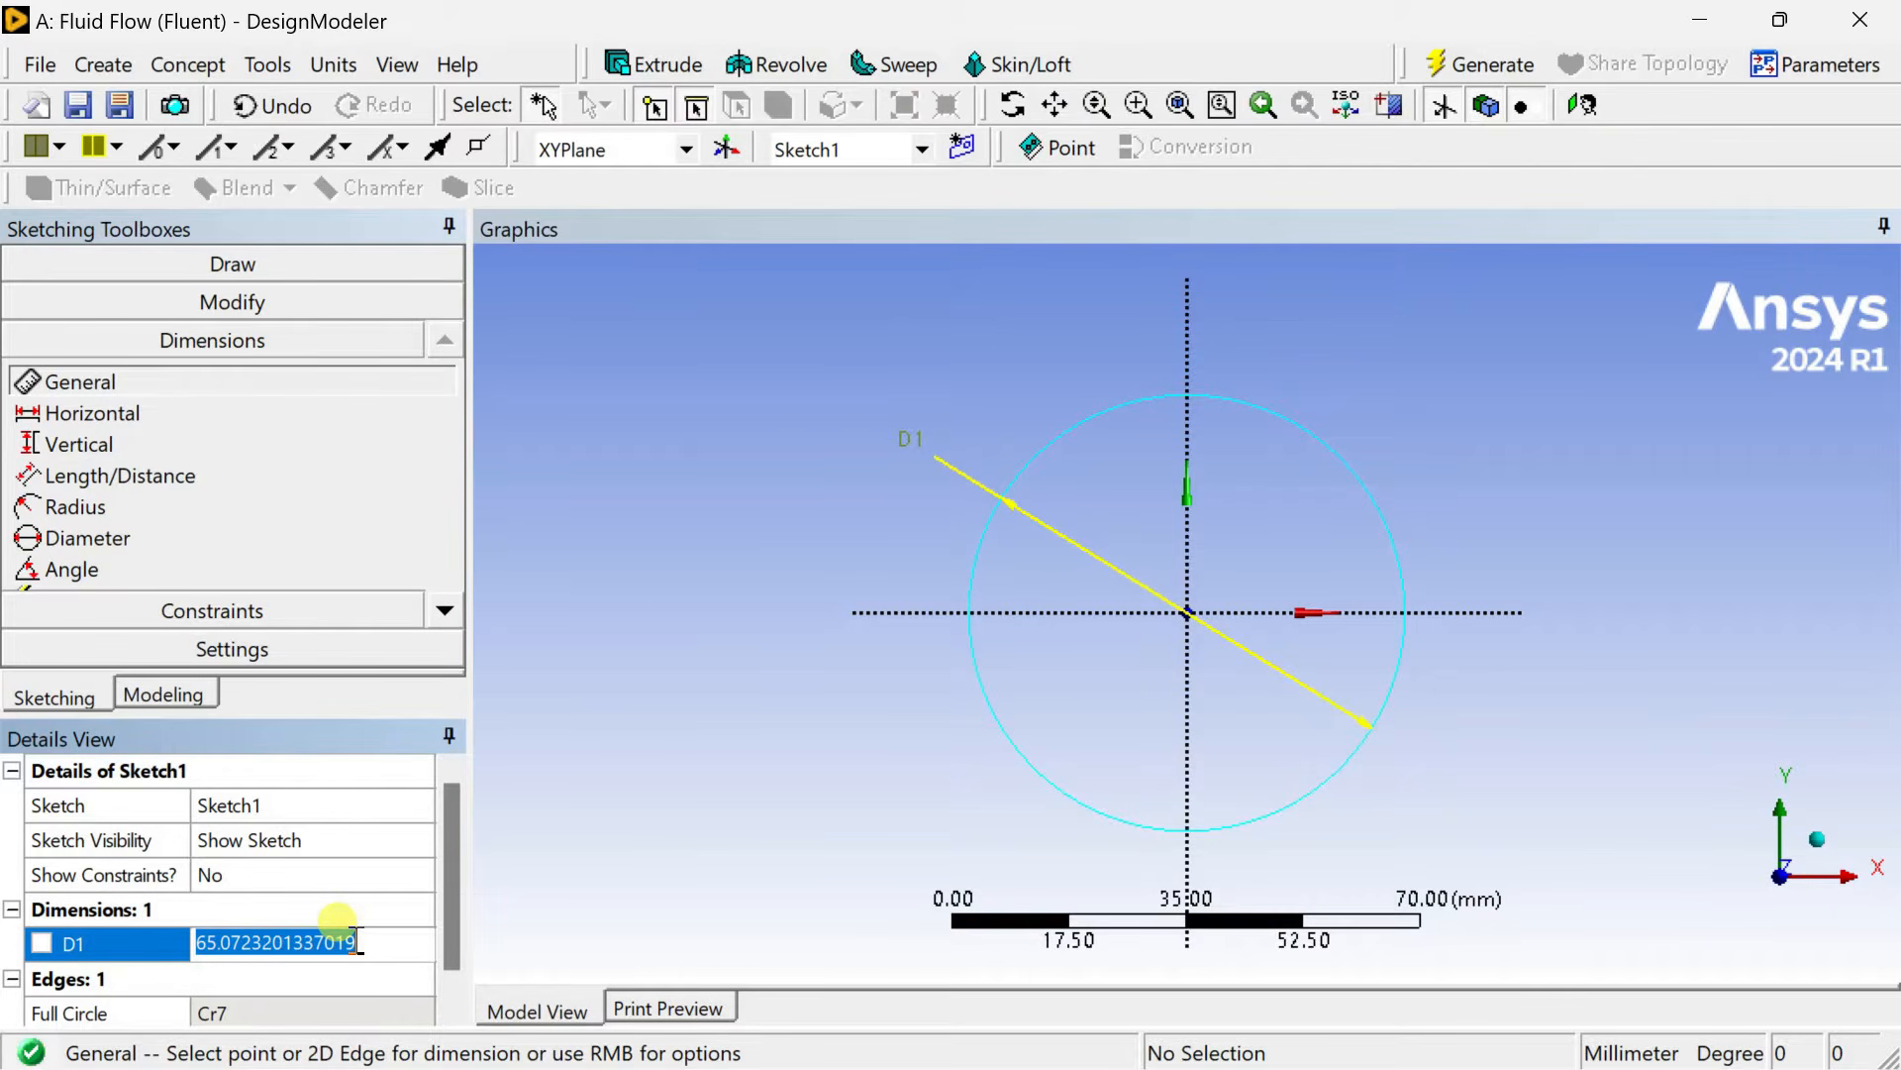
pyautogui.write('20')
pyautogui.press('Return')
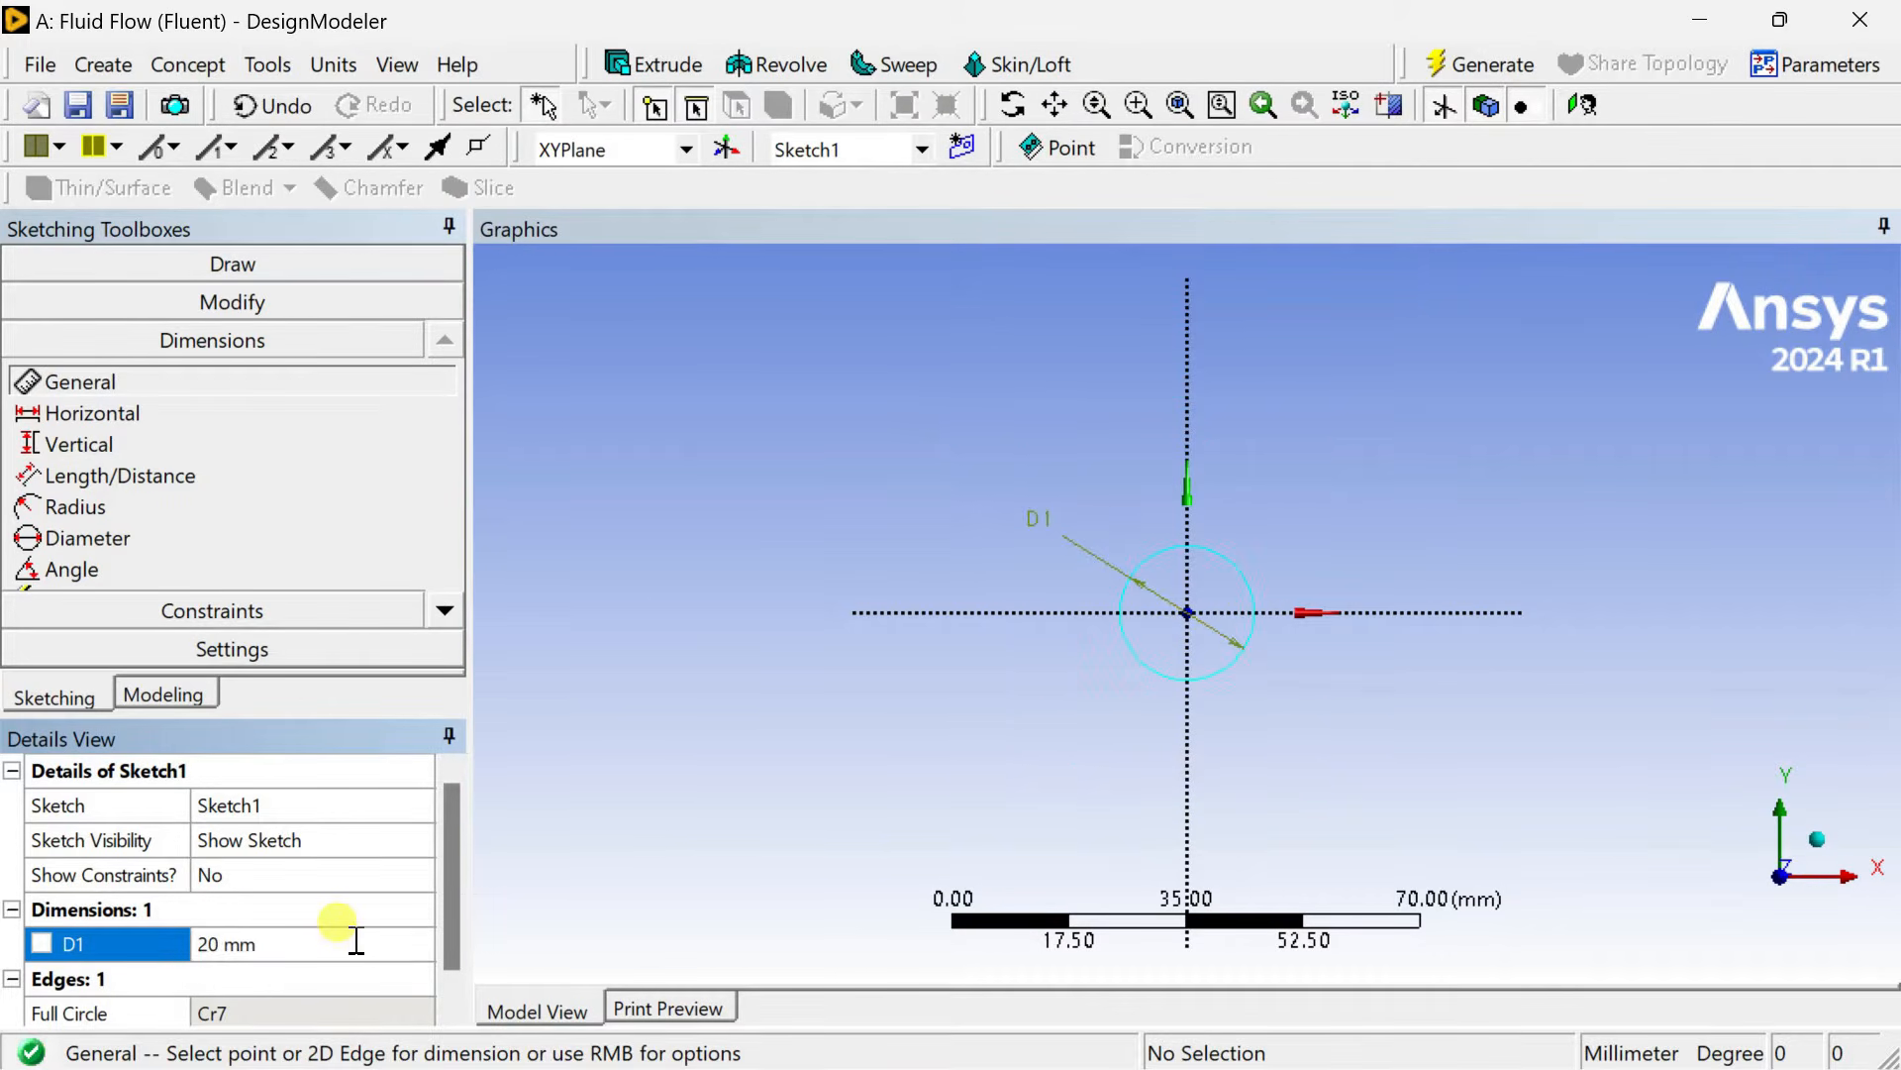
# Create an Extrude of the circle sketch with the operation set to Add Frozen.
pyautogui.scroll(4, 1341, 538)
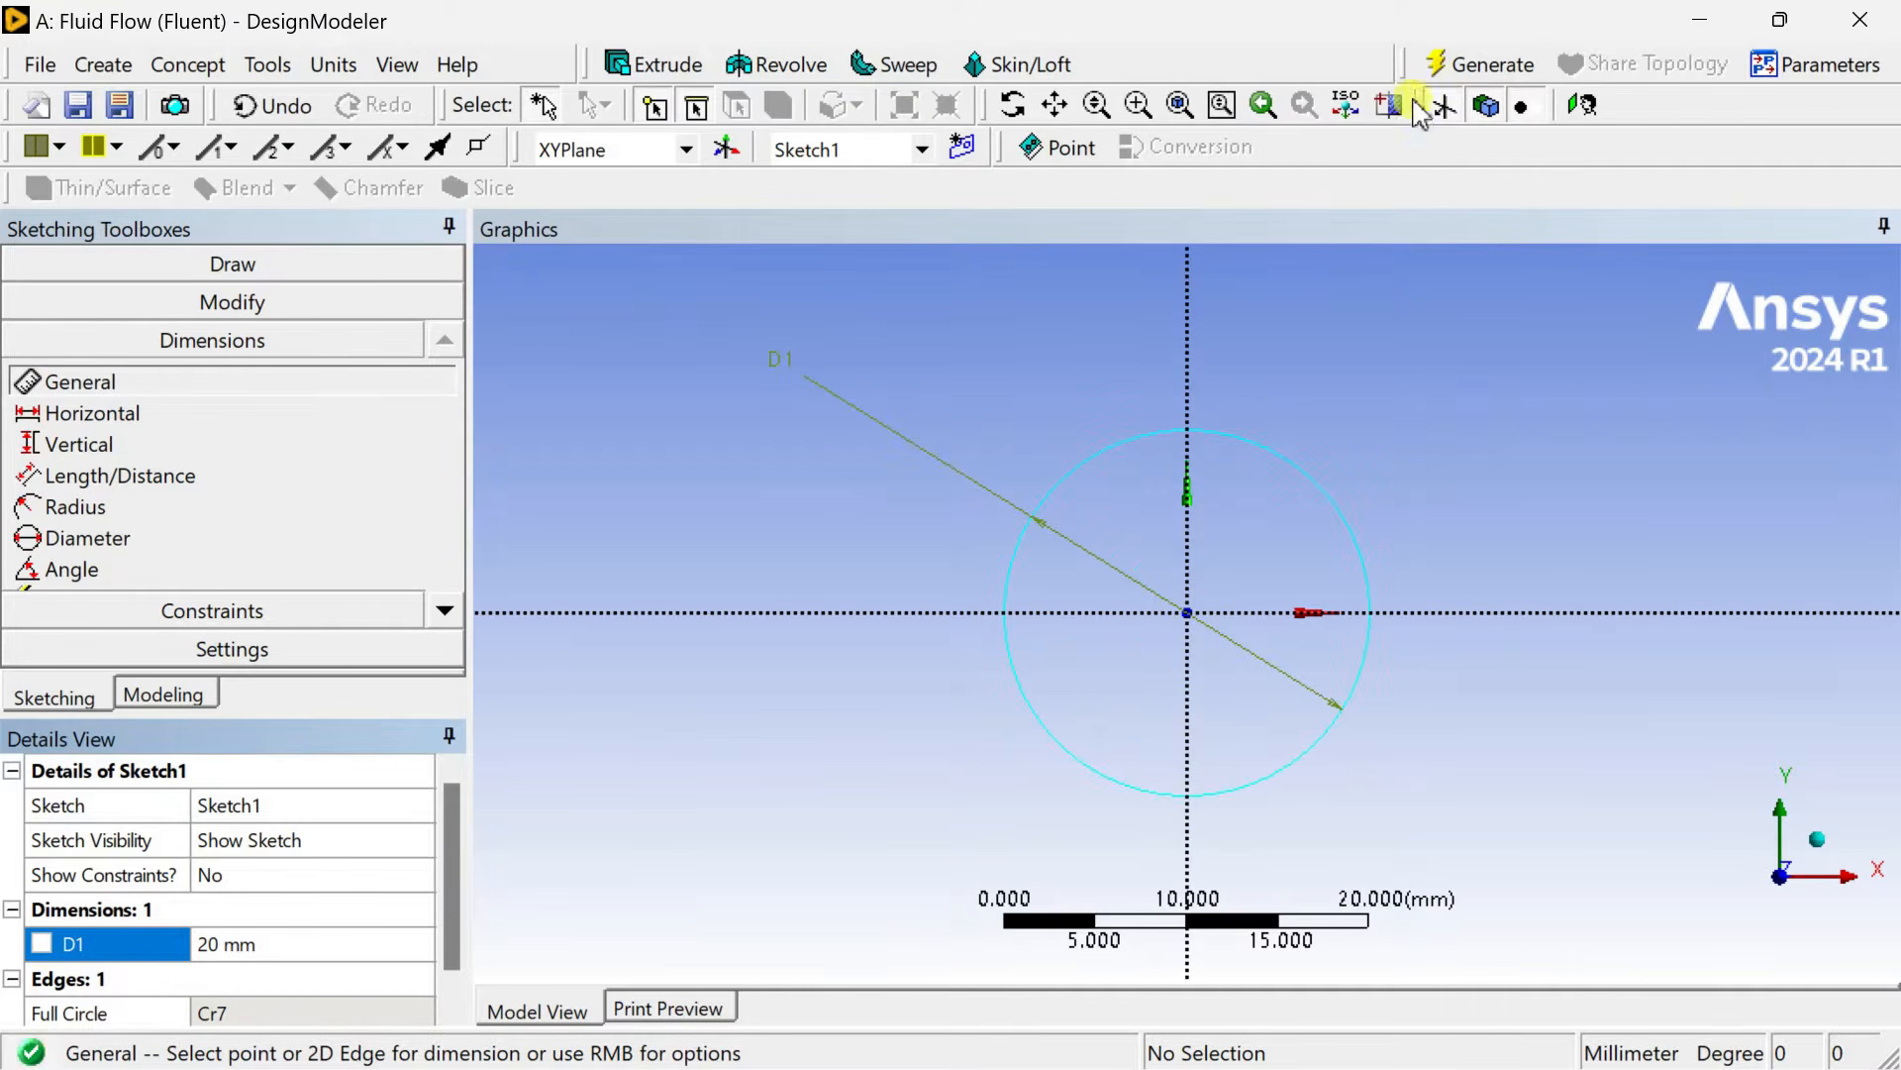
pyautogui.click(1442, 71)
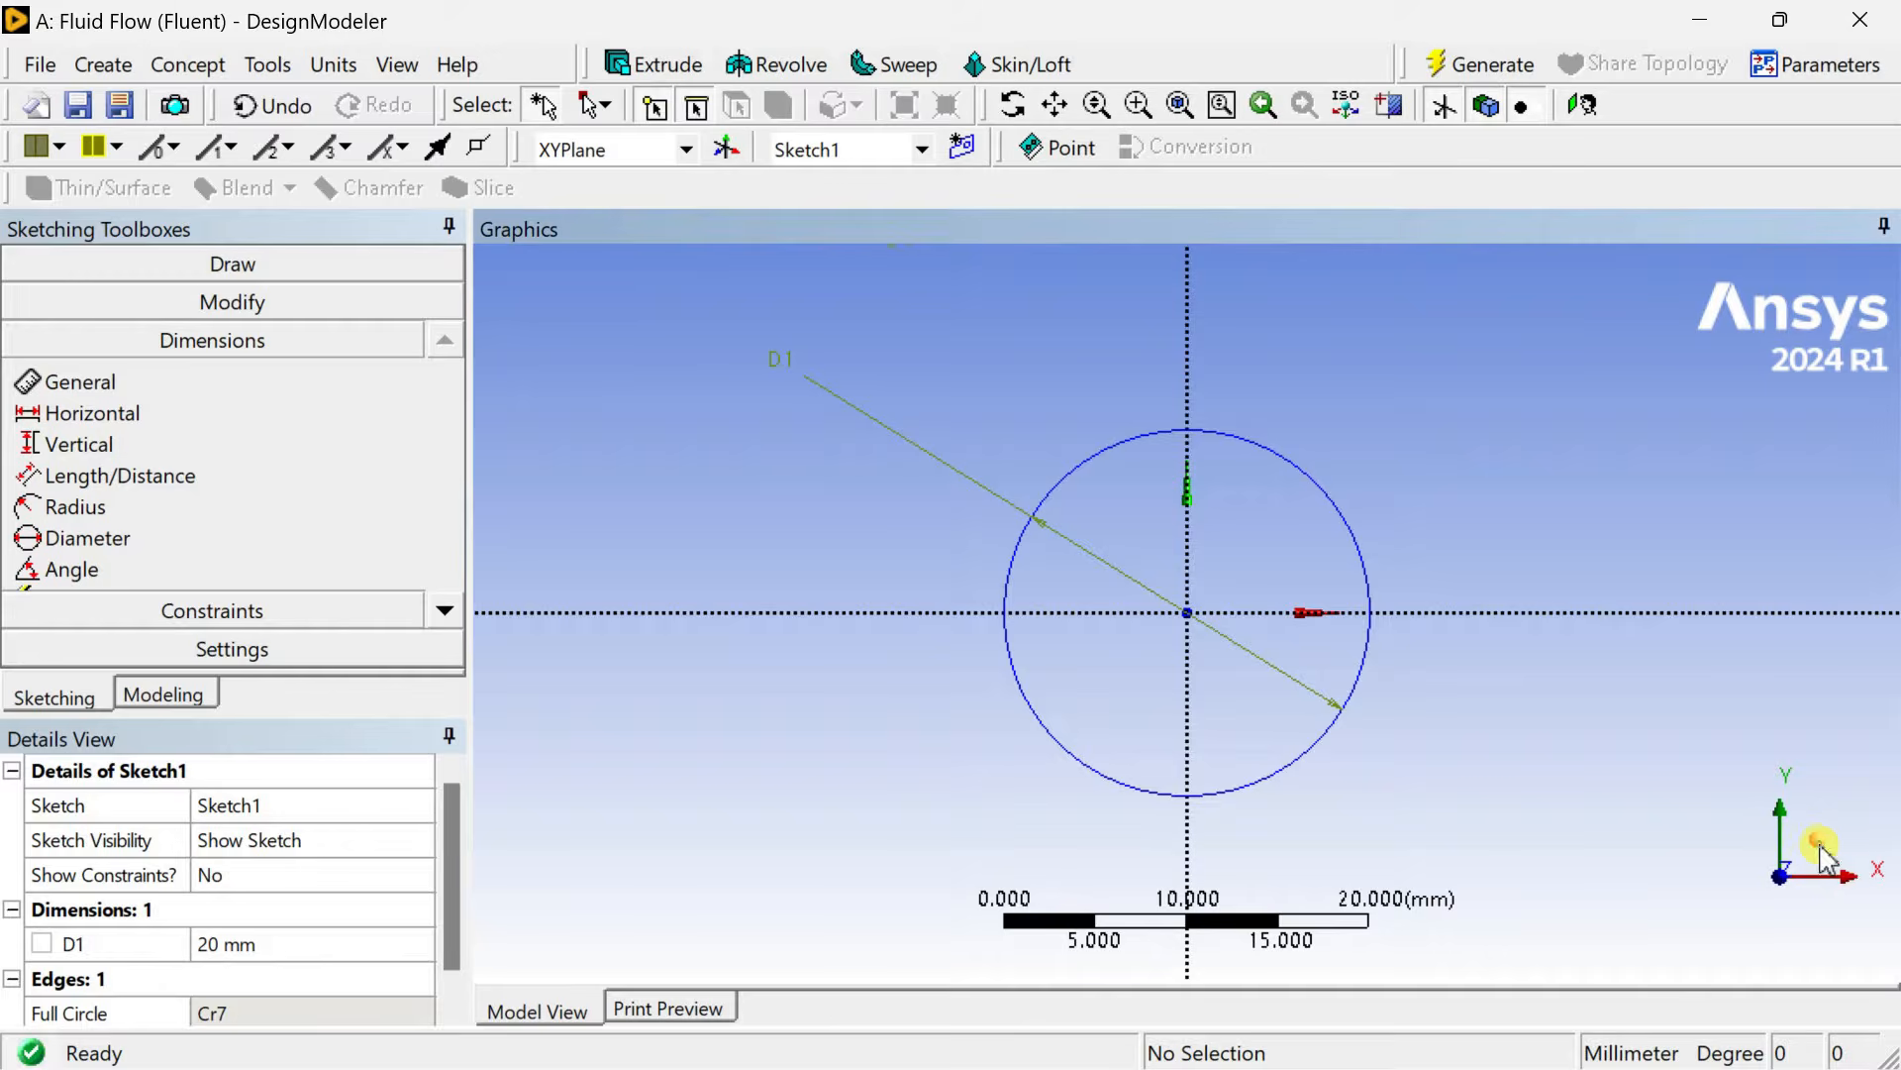
pyautogui.click(1824, 856)
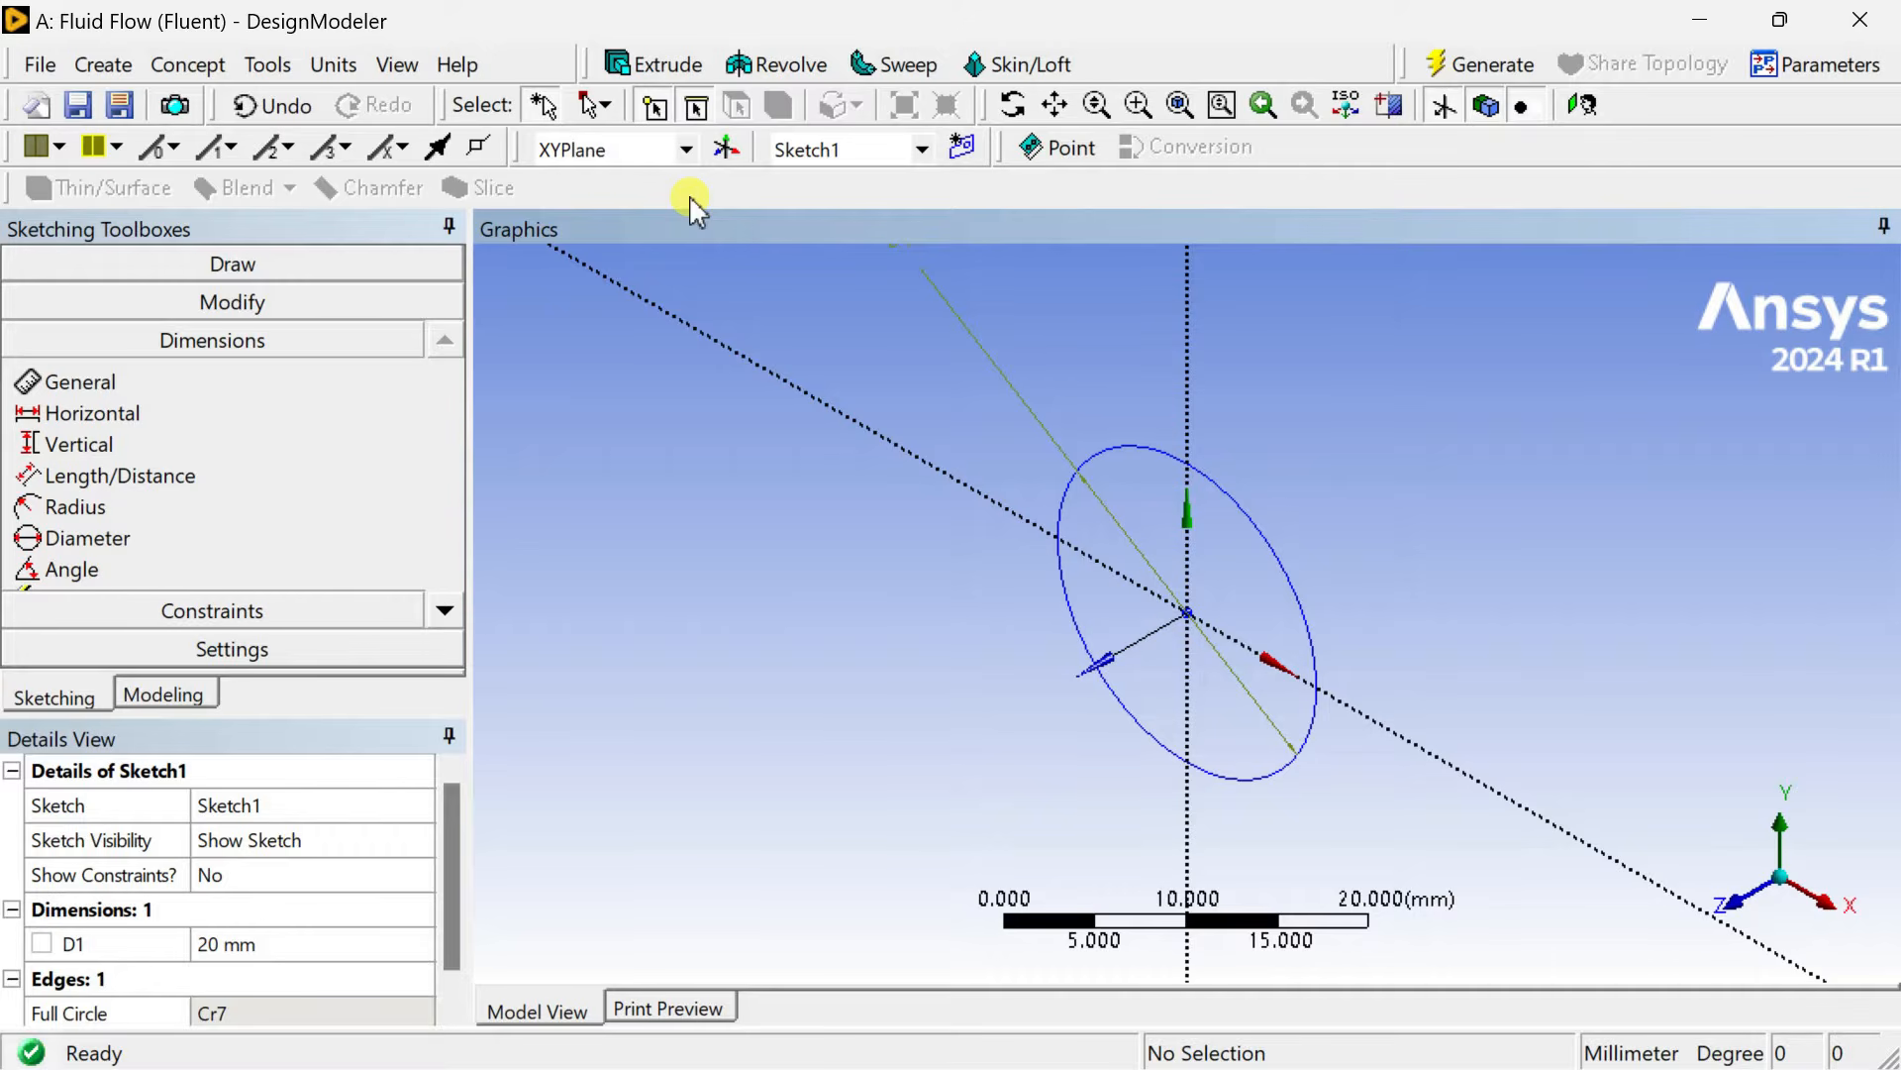
pyautogui.click(644, 63)
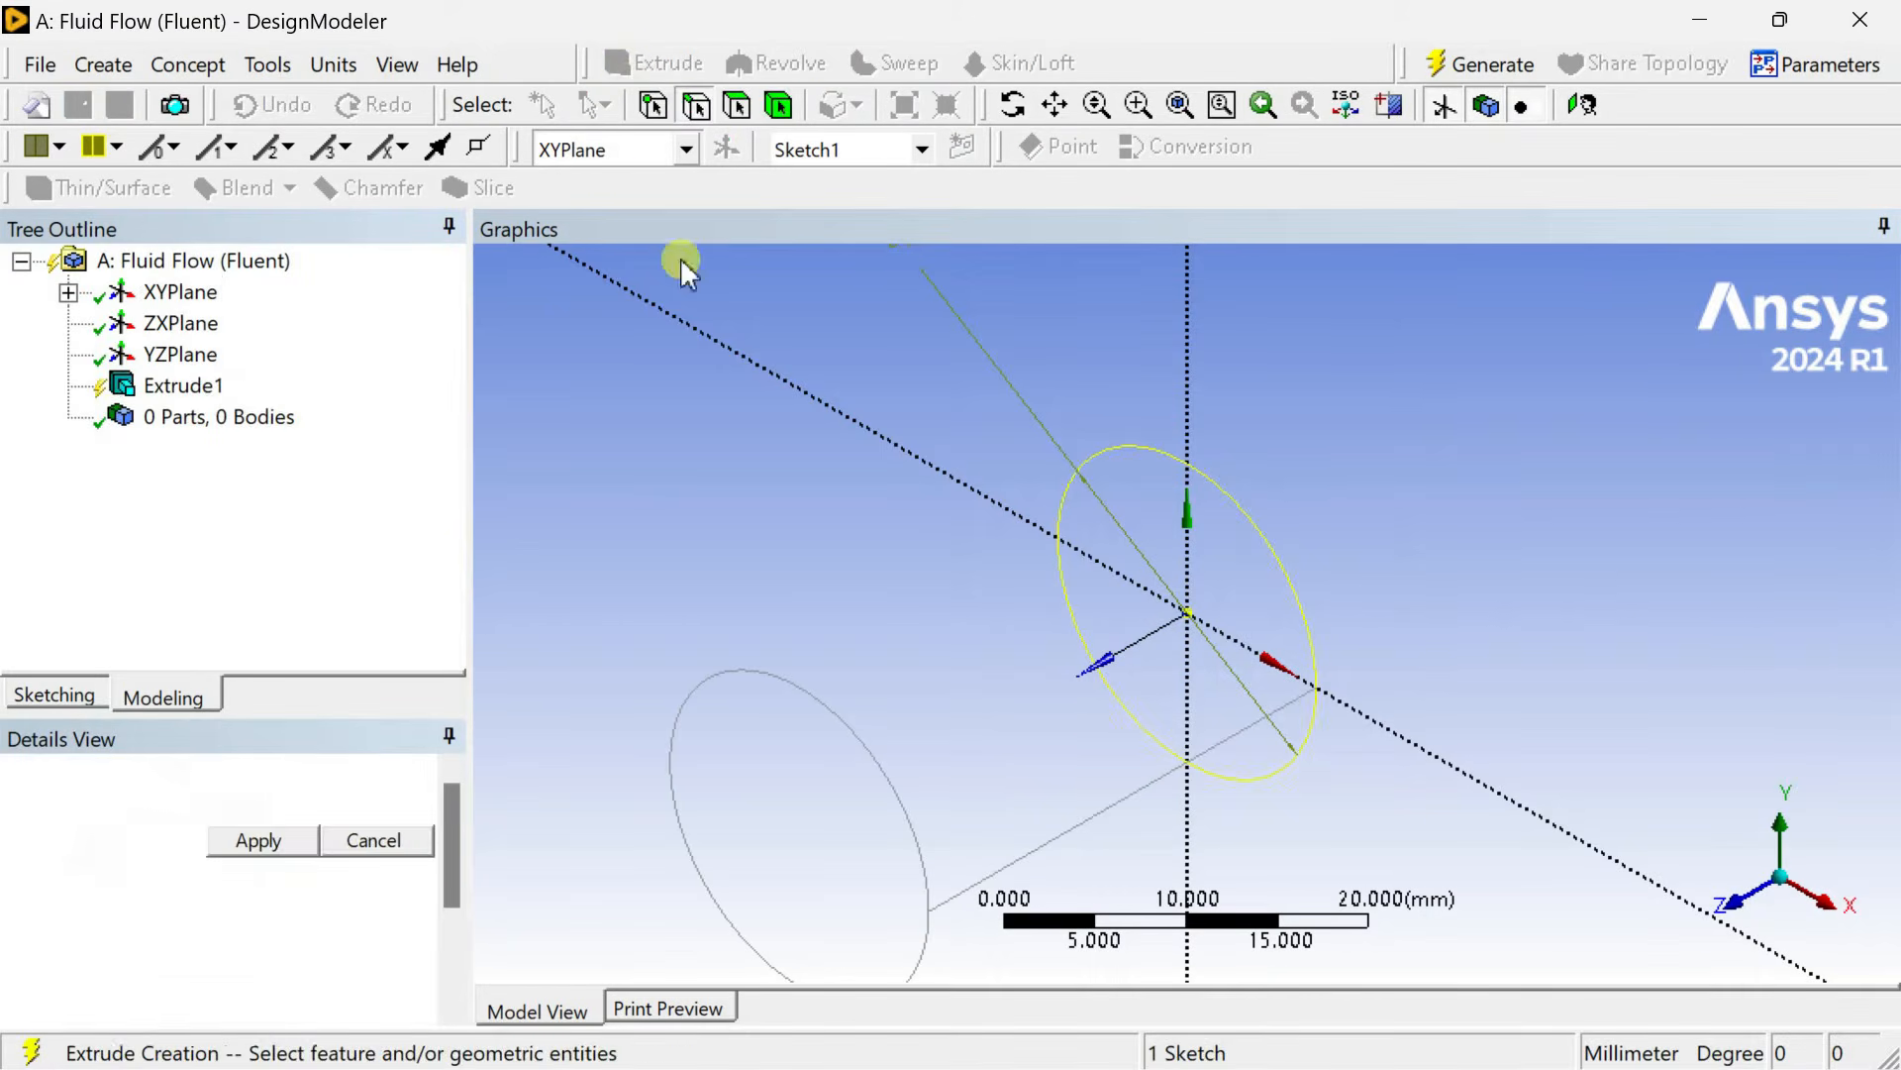
pyautogui.click(288, 841)
pyautogui.click(310, 873)
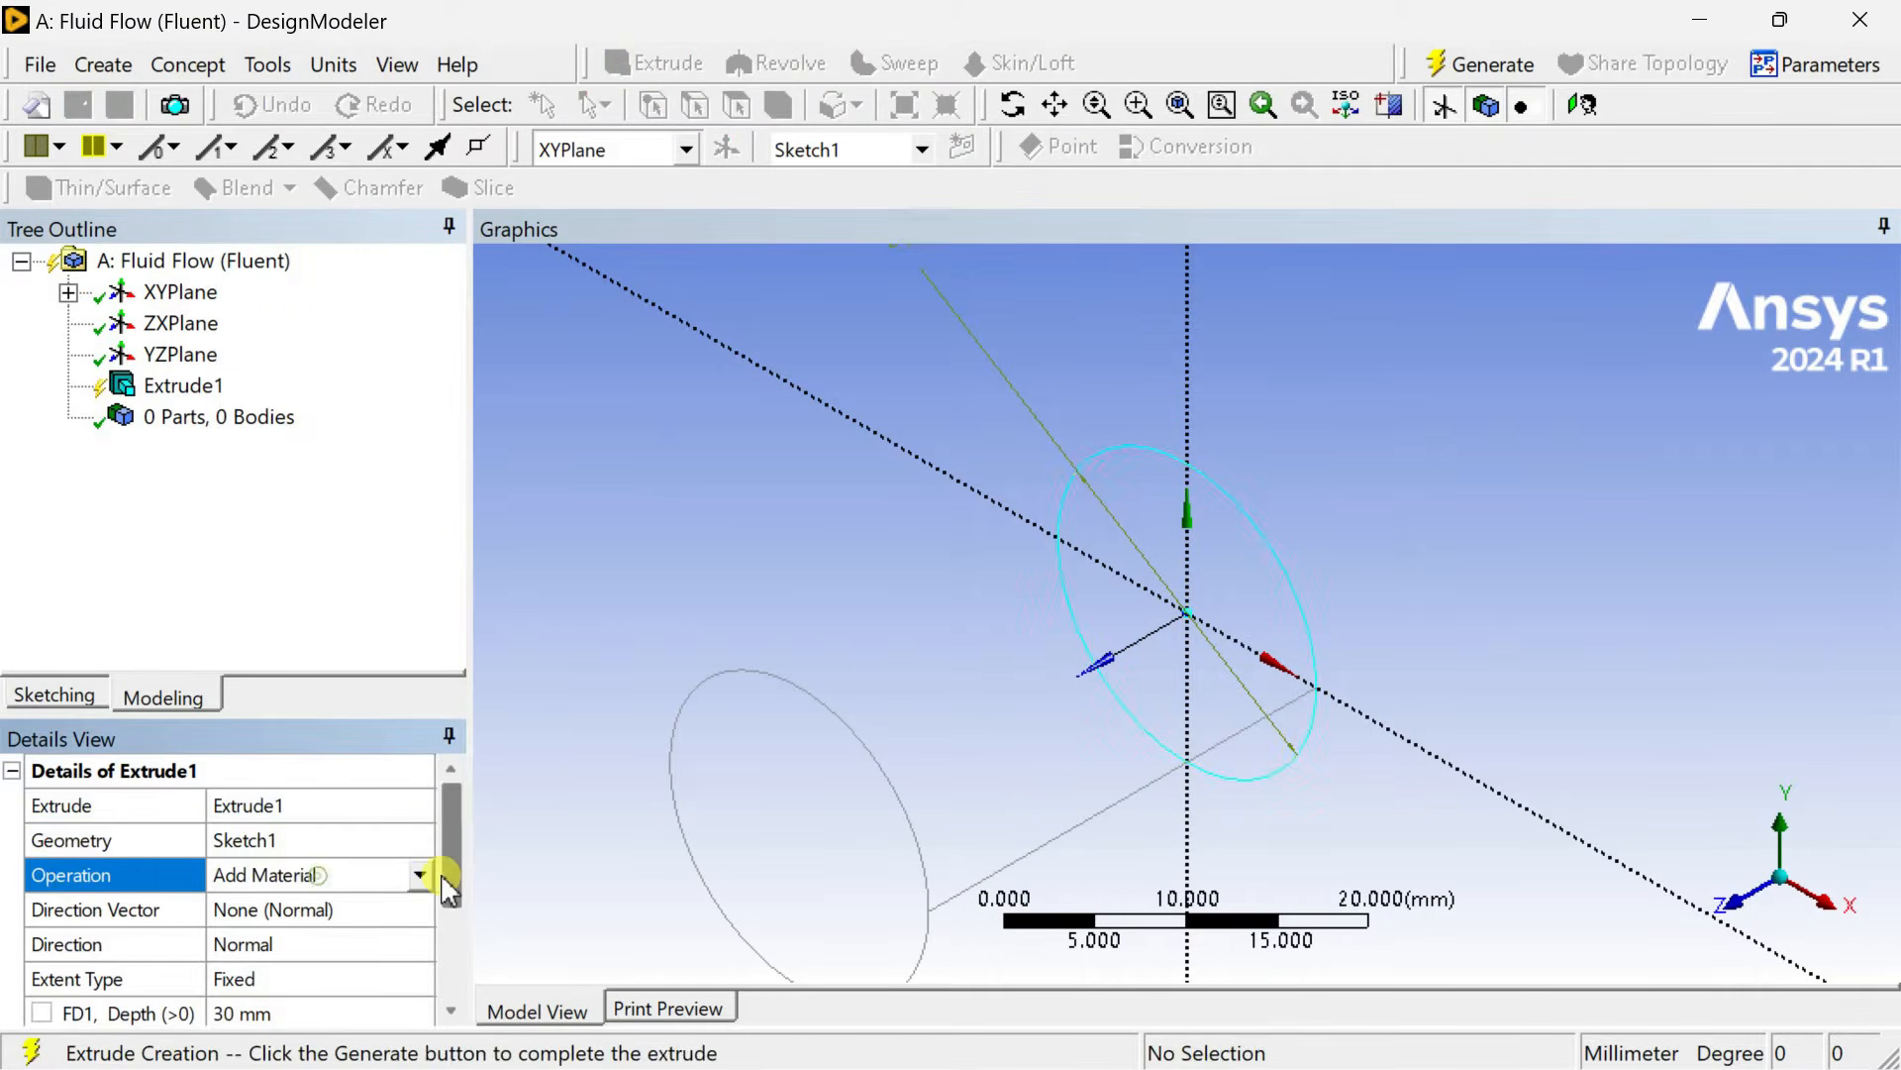
pyautogui.moveTo(401, 713); pyautogui.dragTo(401, 522)
pyautogui.click(450, 721)
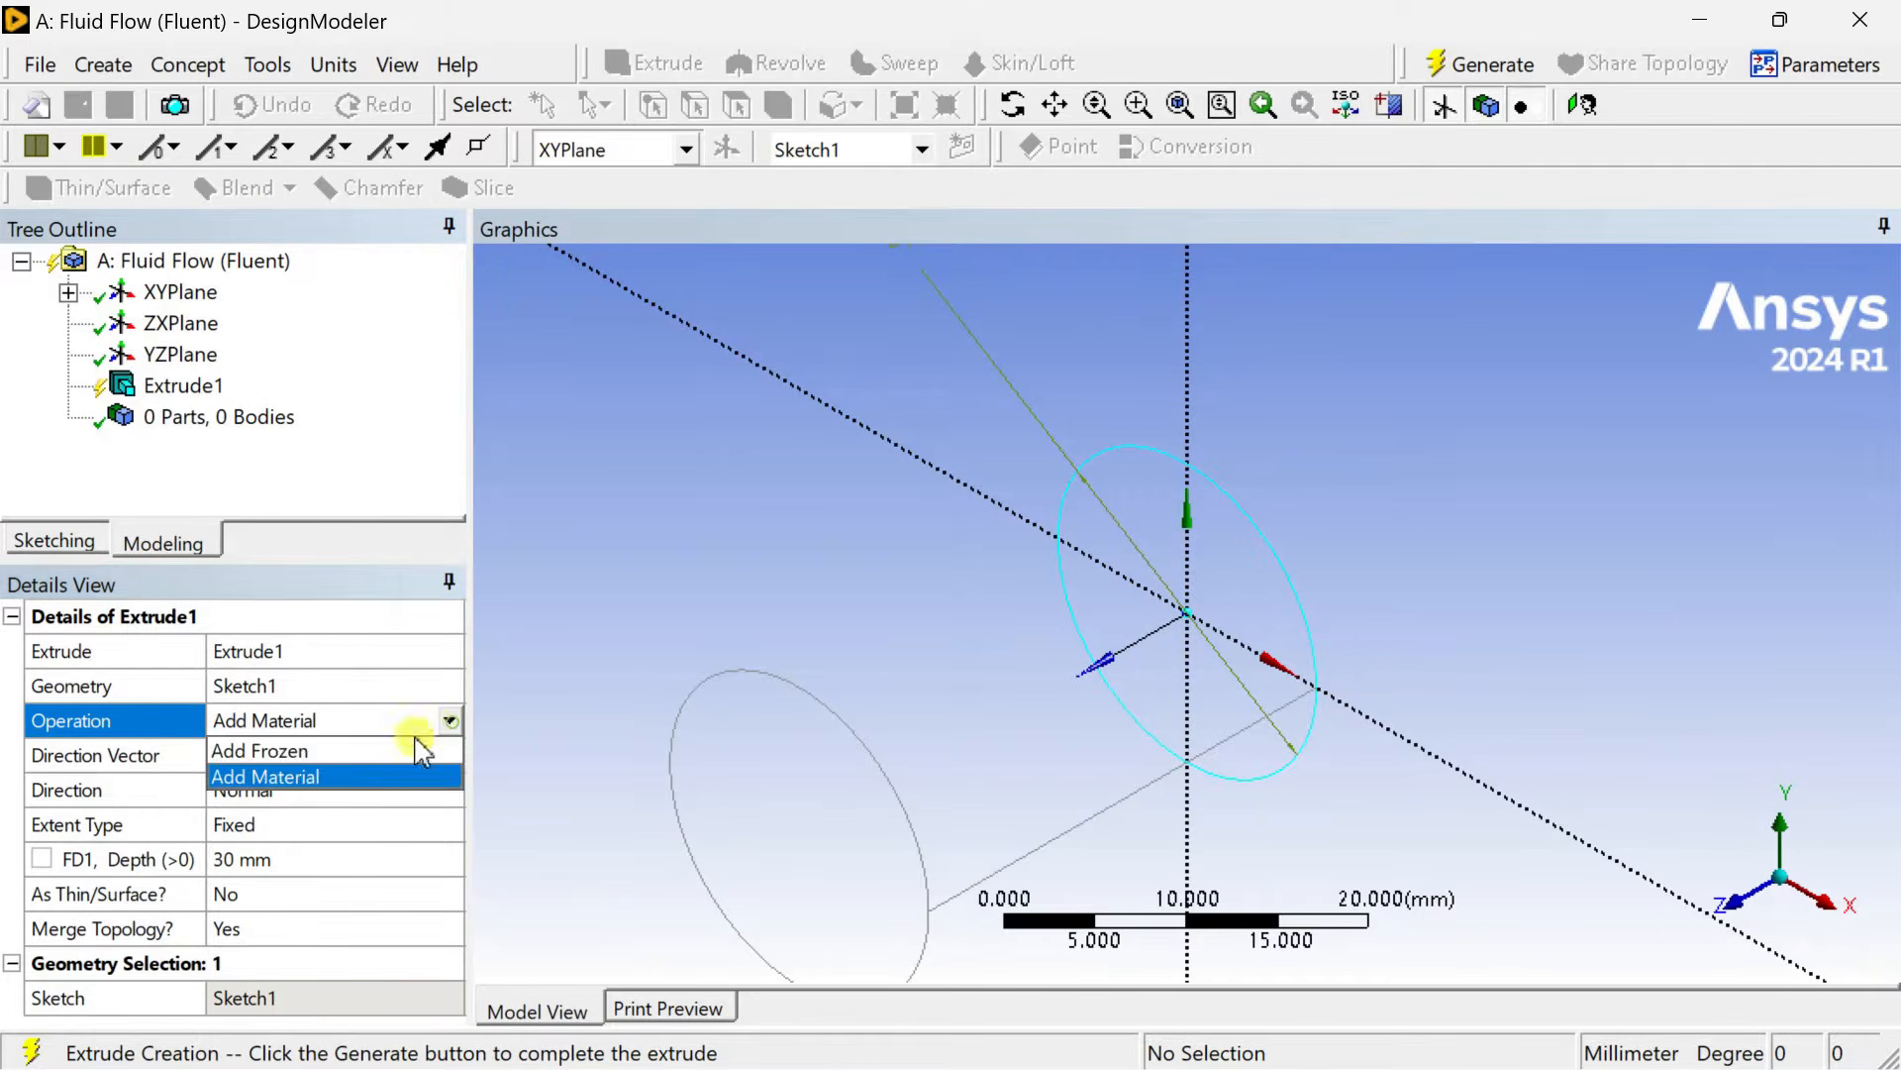
pyautogui.click(373, 751)
# Set the extrusion depth to 200 mm and generate the cylinder.
pyautogui.click(333, 862)
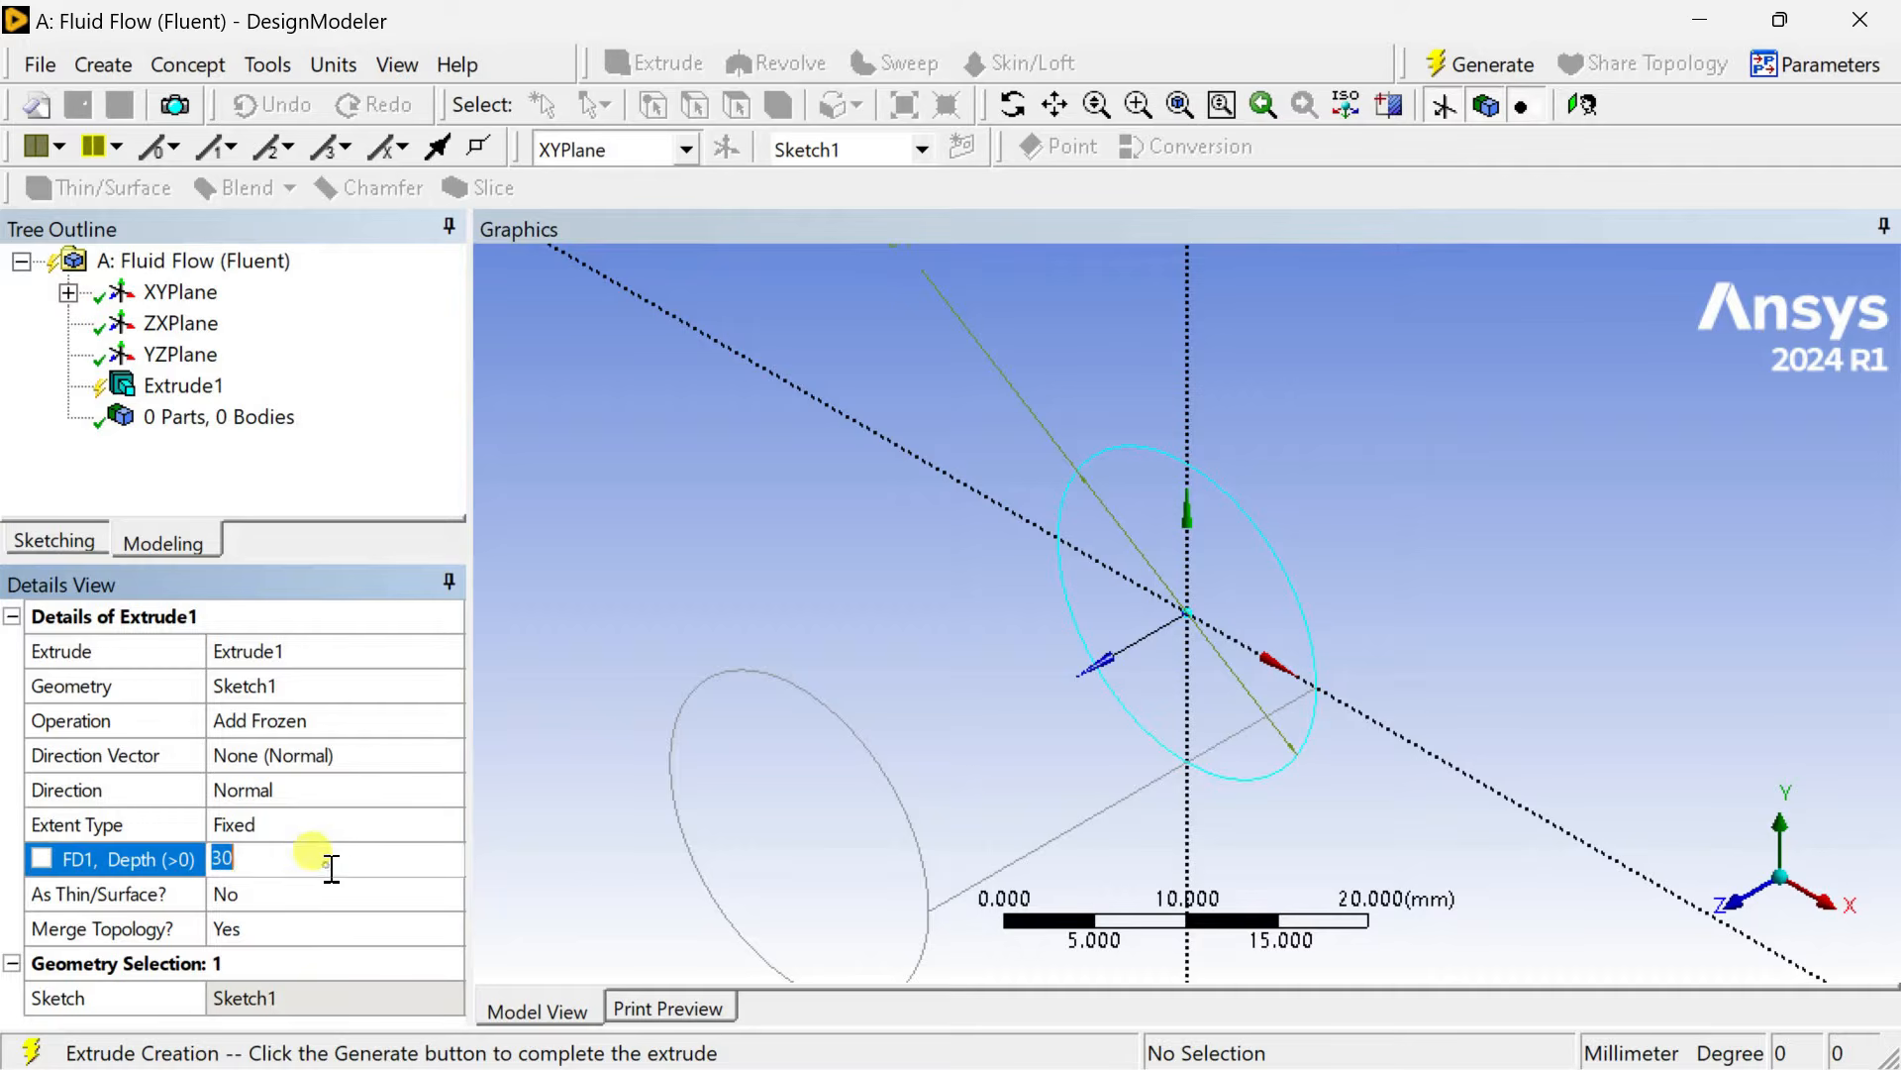
pyautogui.write('200')
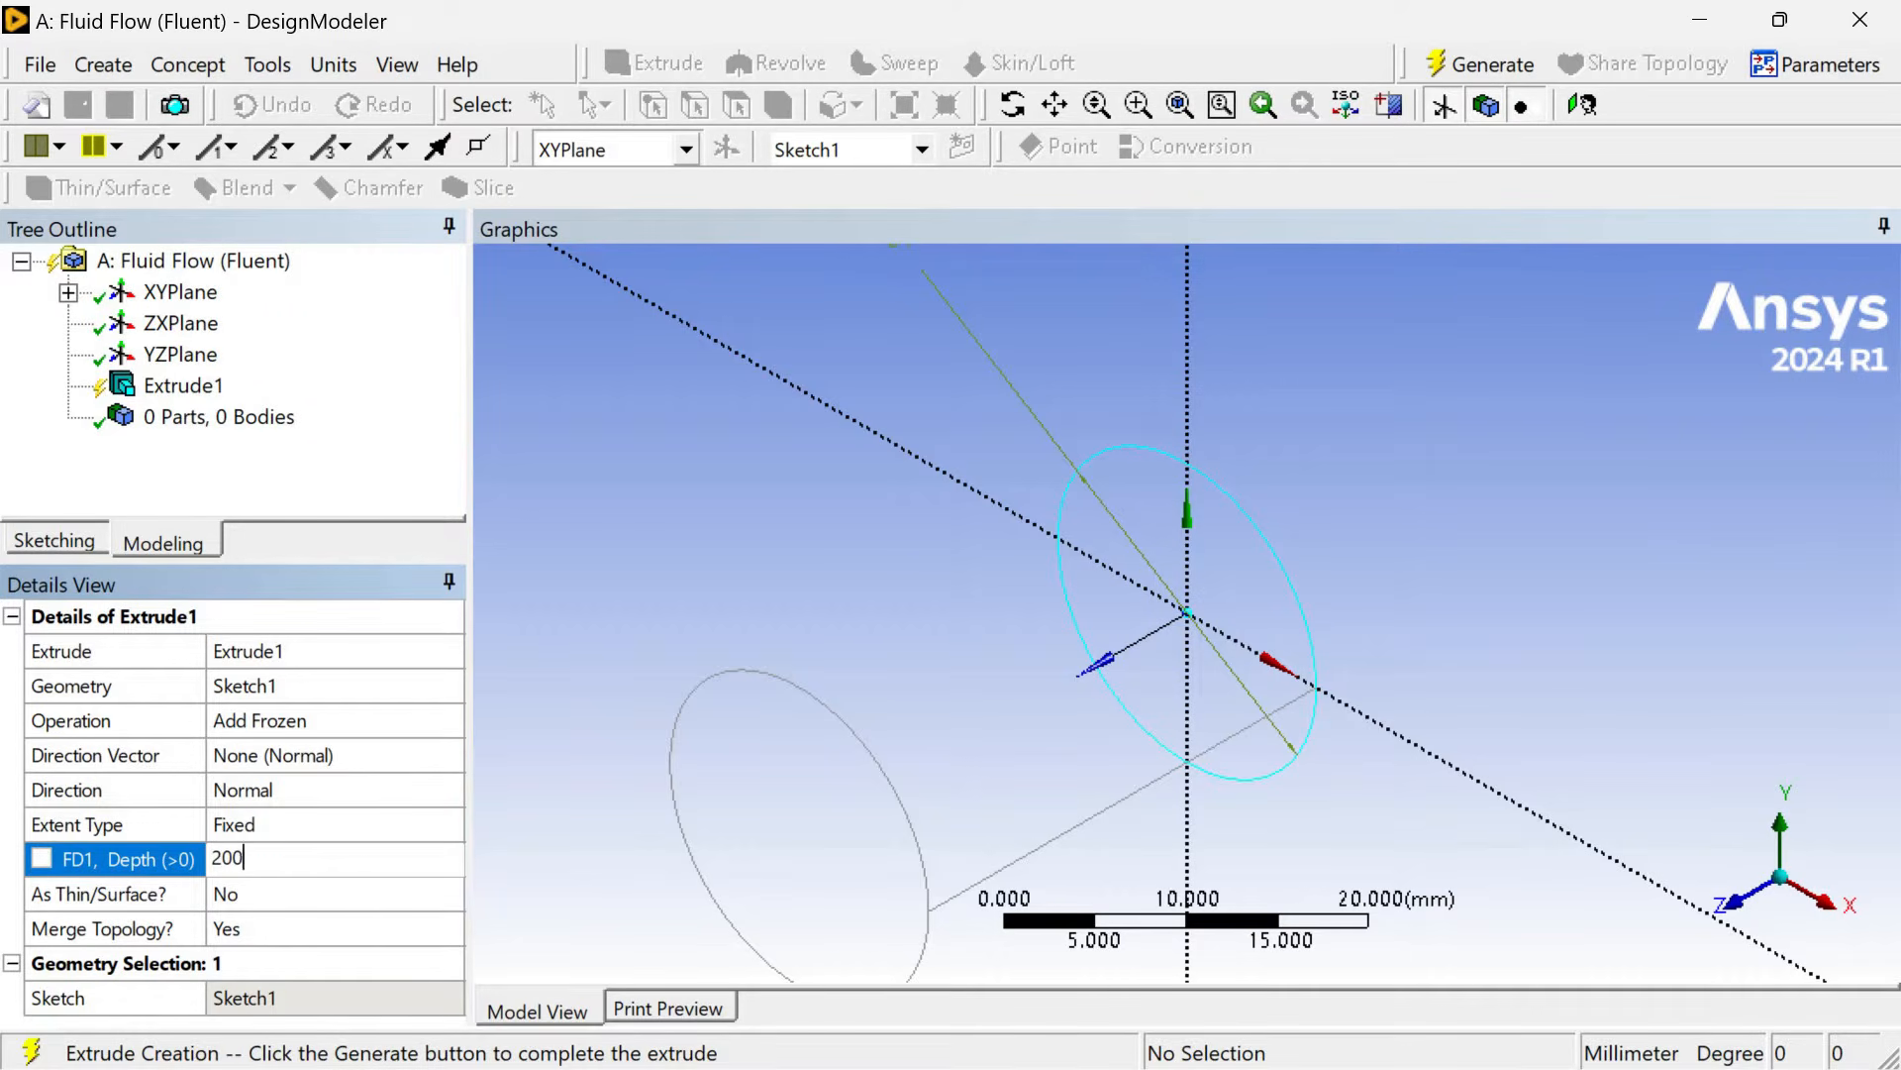
pyautogui.press('Return')
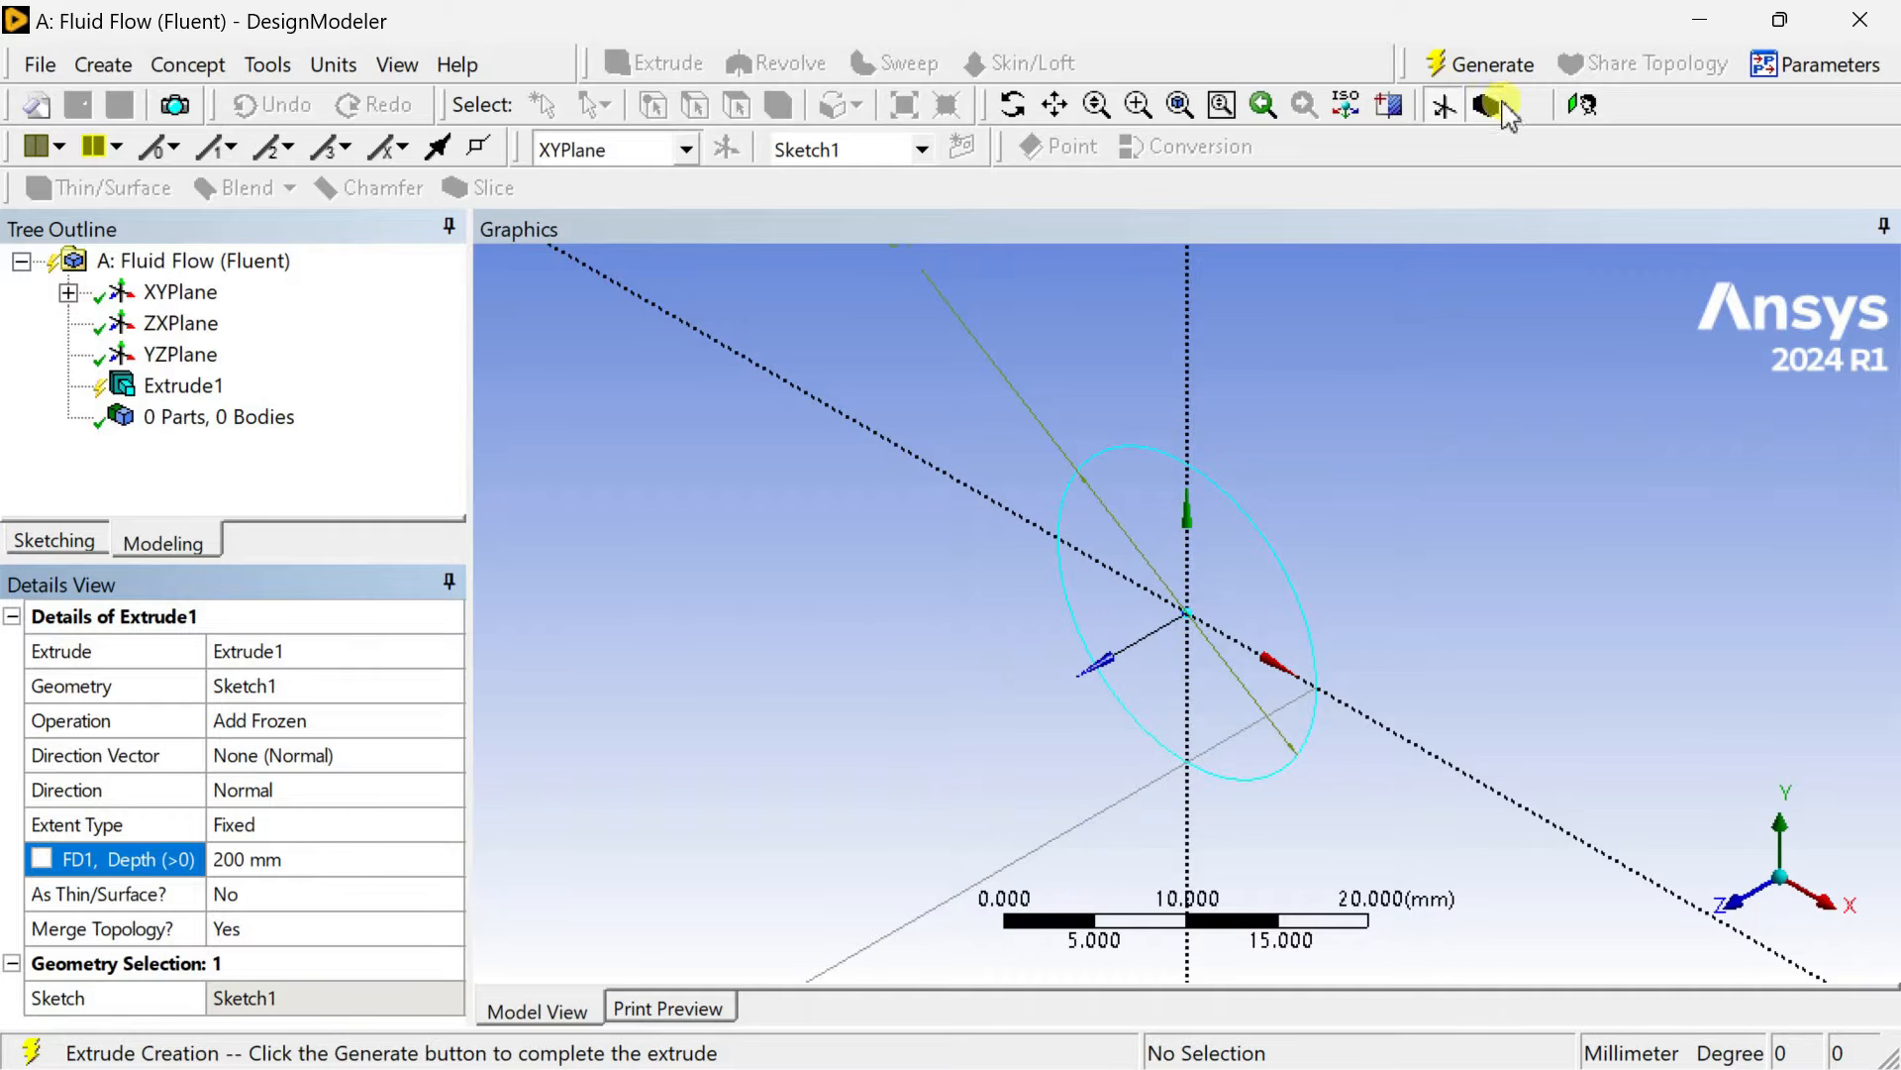
pyautogui.click(1480, 64)
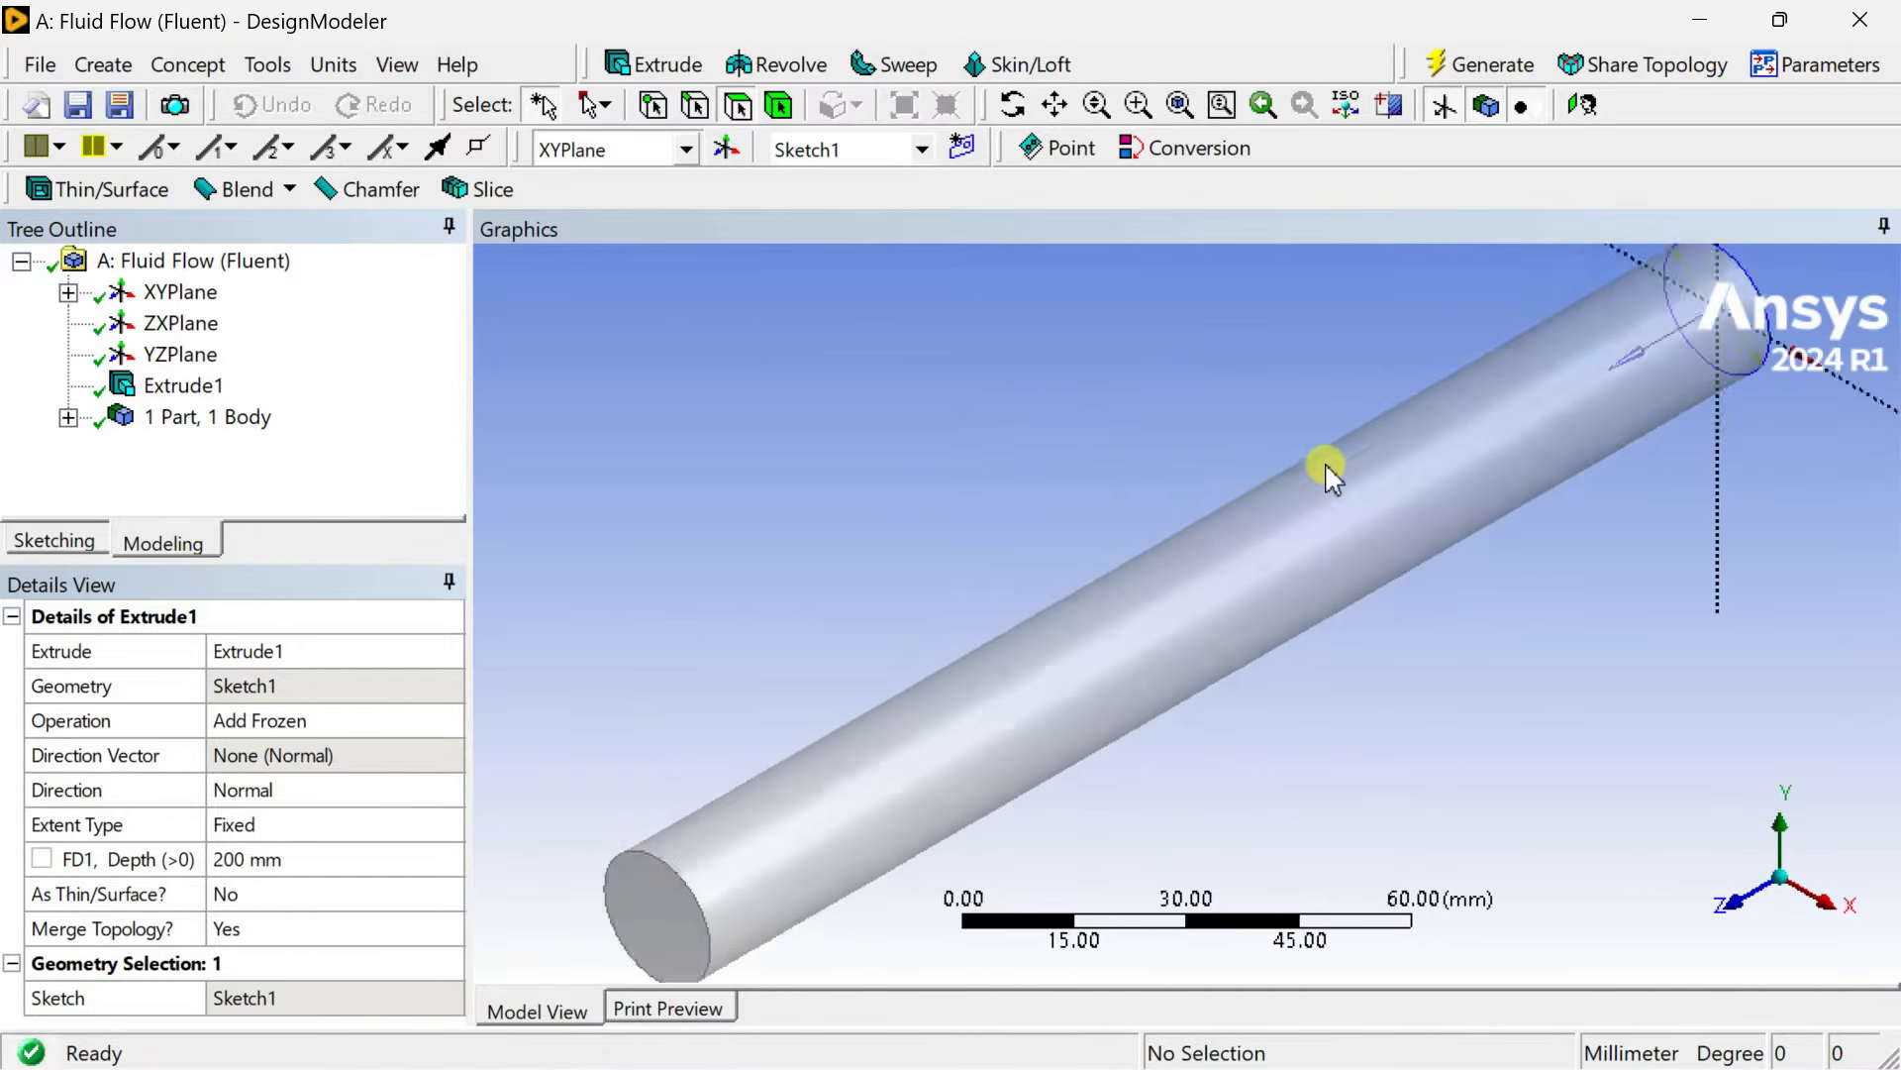
# Create a new plane based on the XY plane with an Offset Z transform.
pyautogui.click(1260, 539)
pyautogui.click(1167, 485)
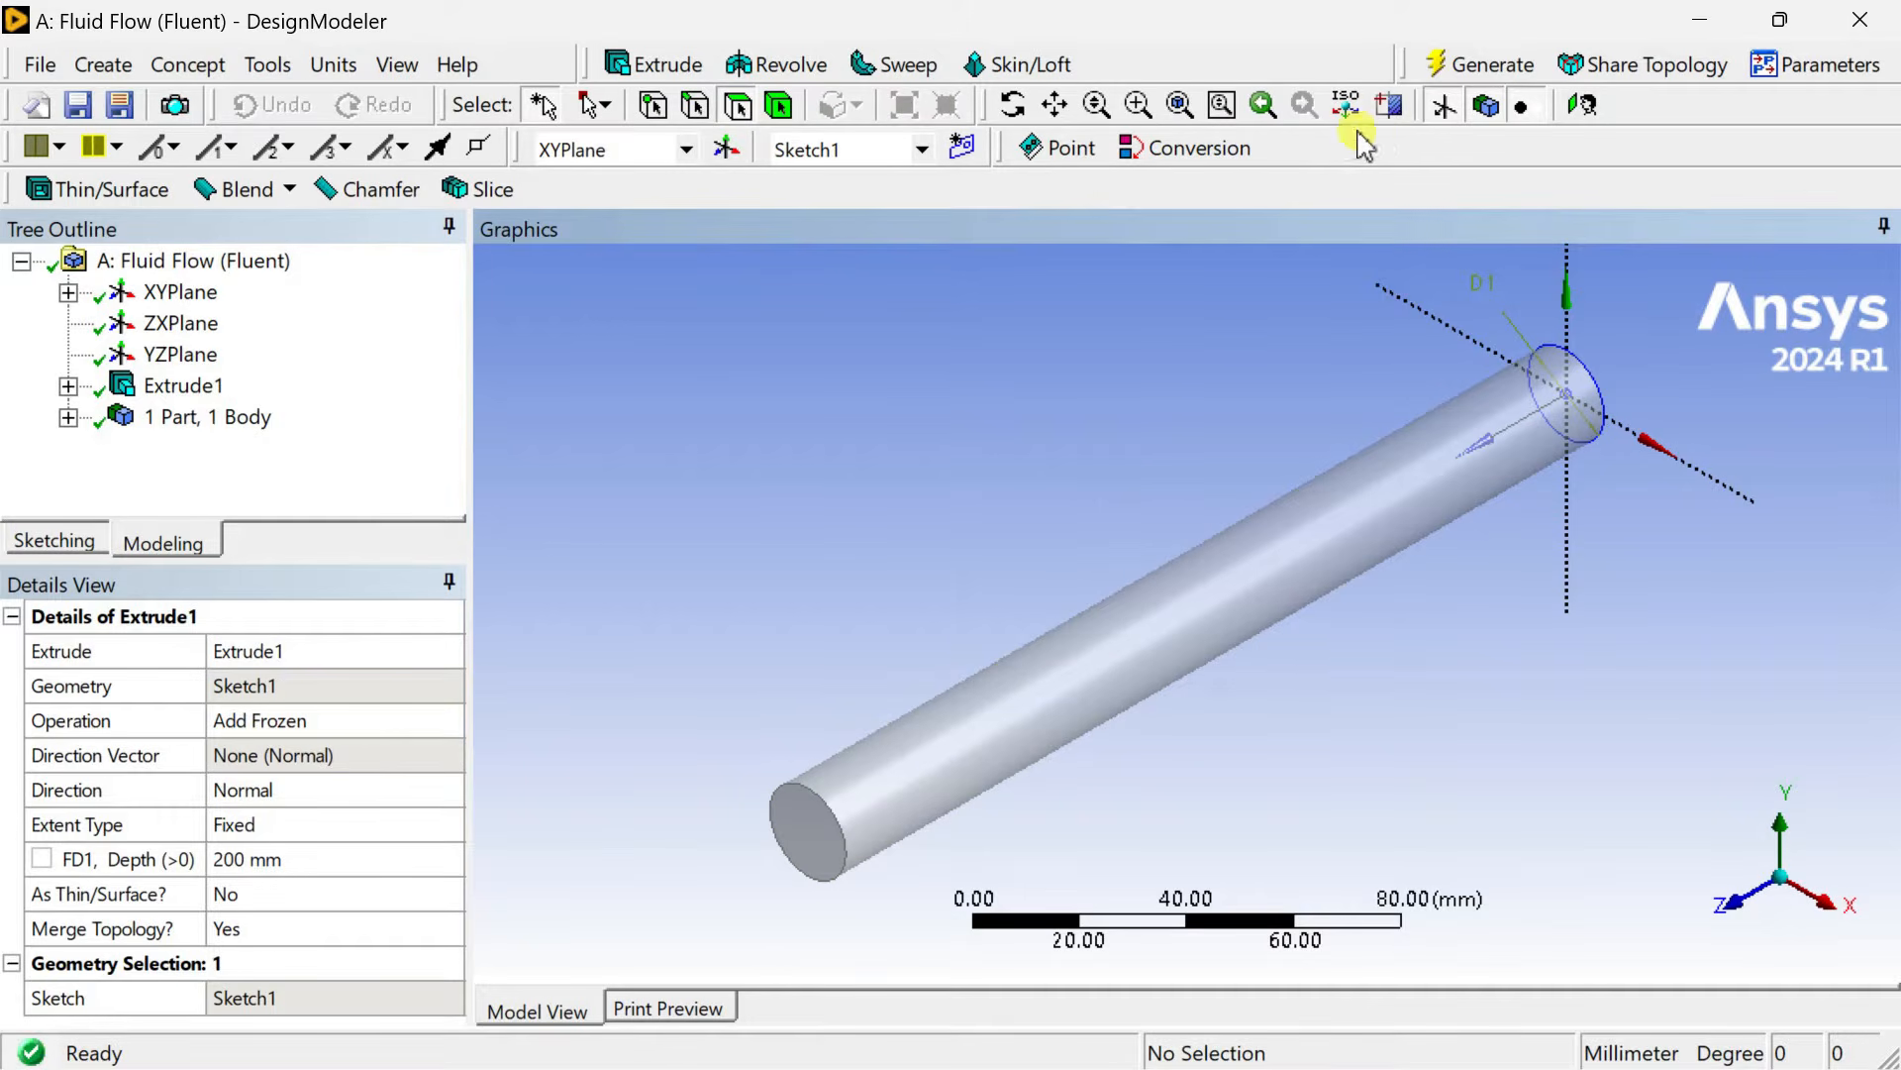
pyautogui.click(724, 151)
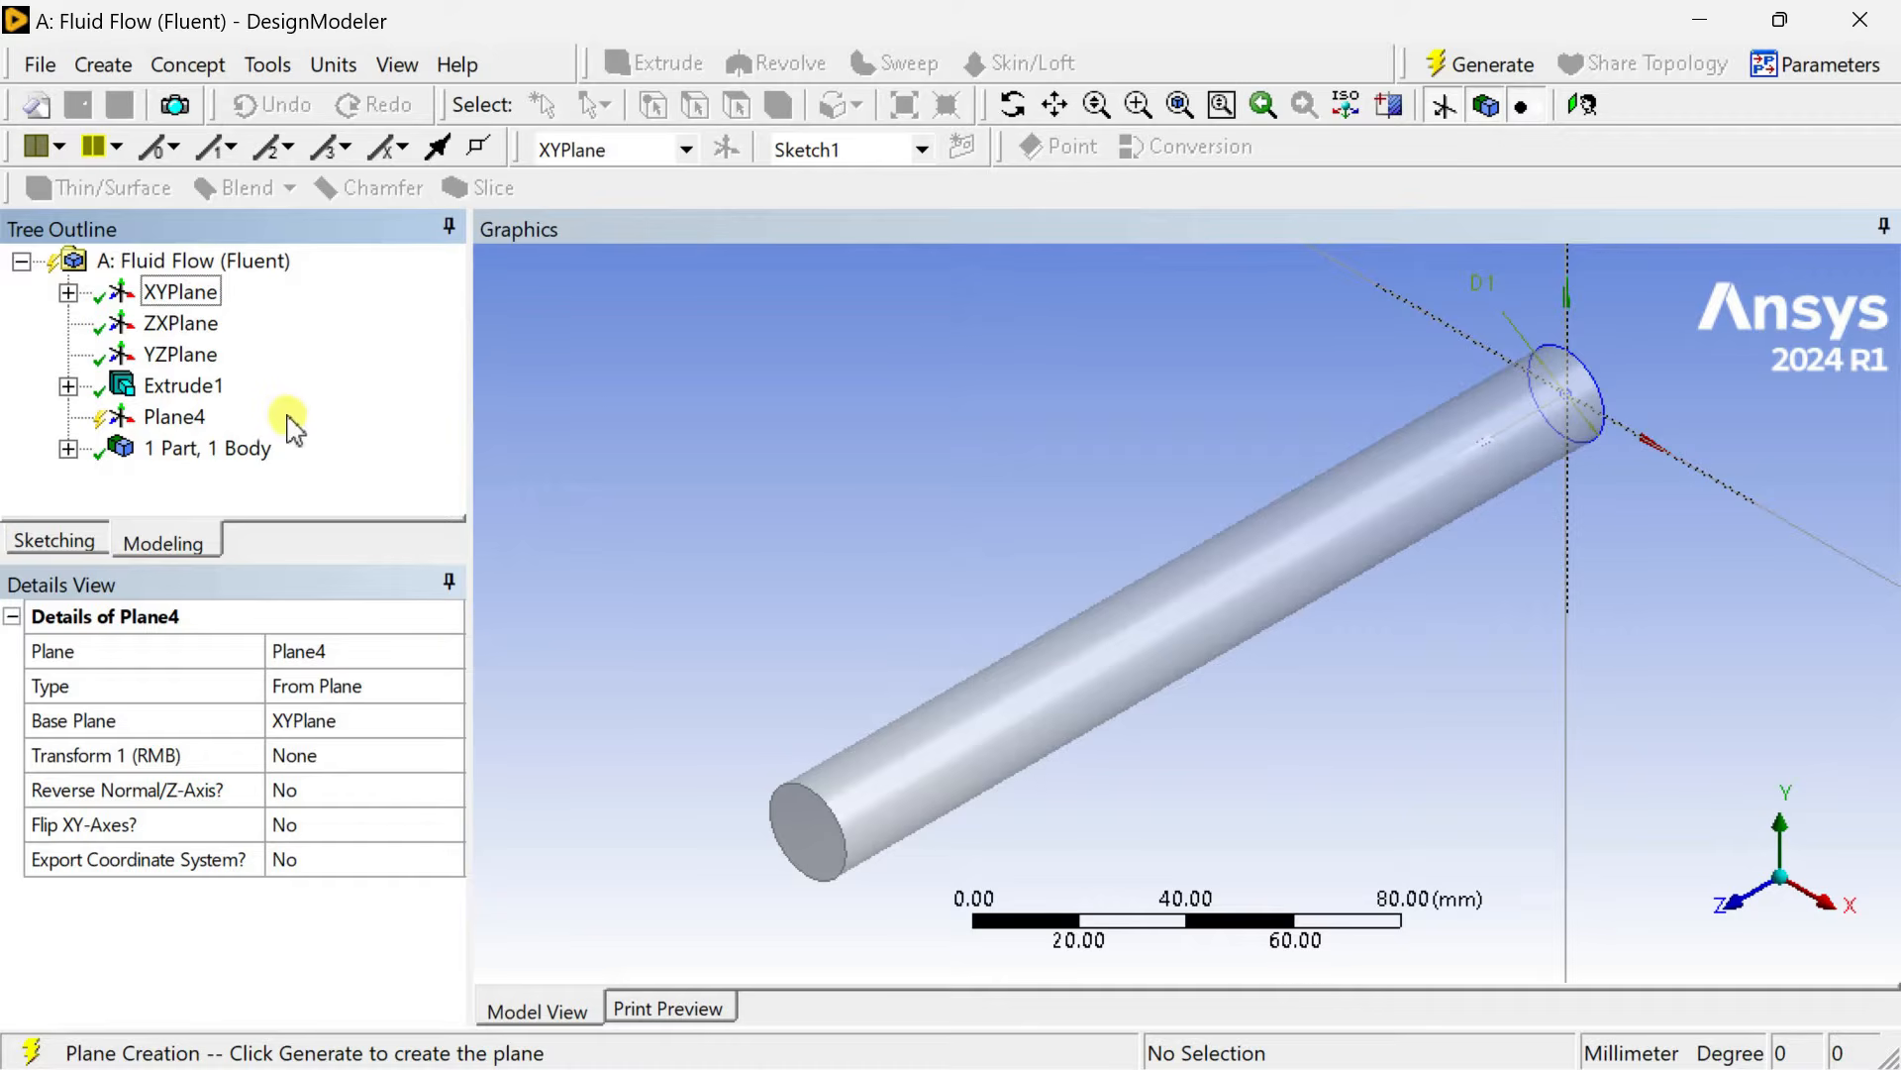
pyautogui.click(352, 754)
pyautogui.click(448, 756)
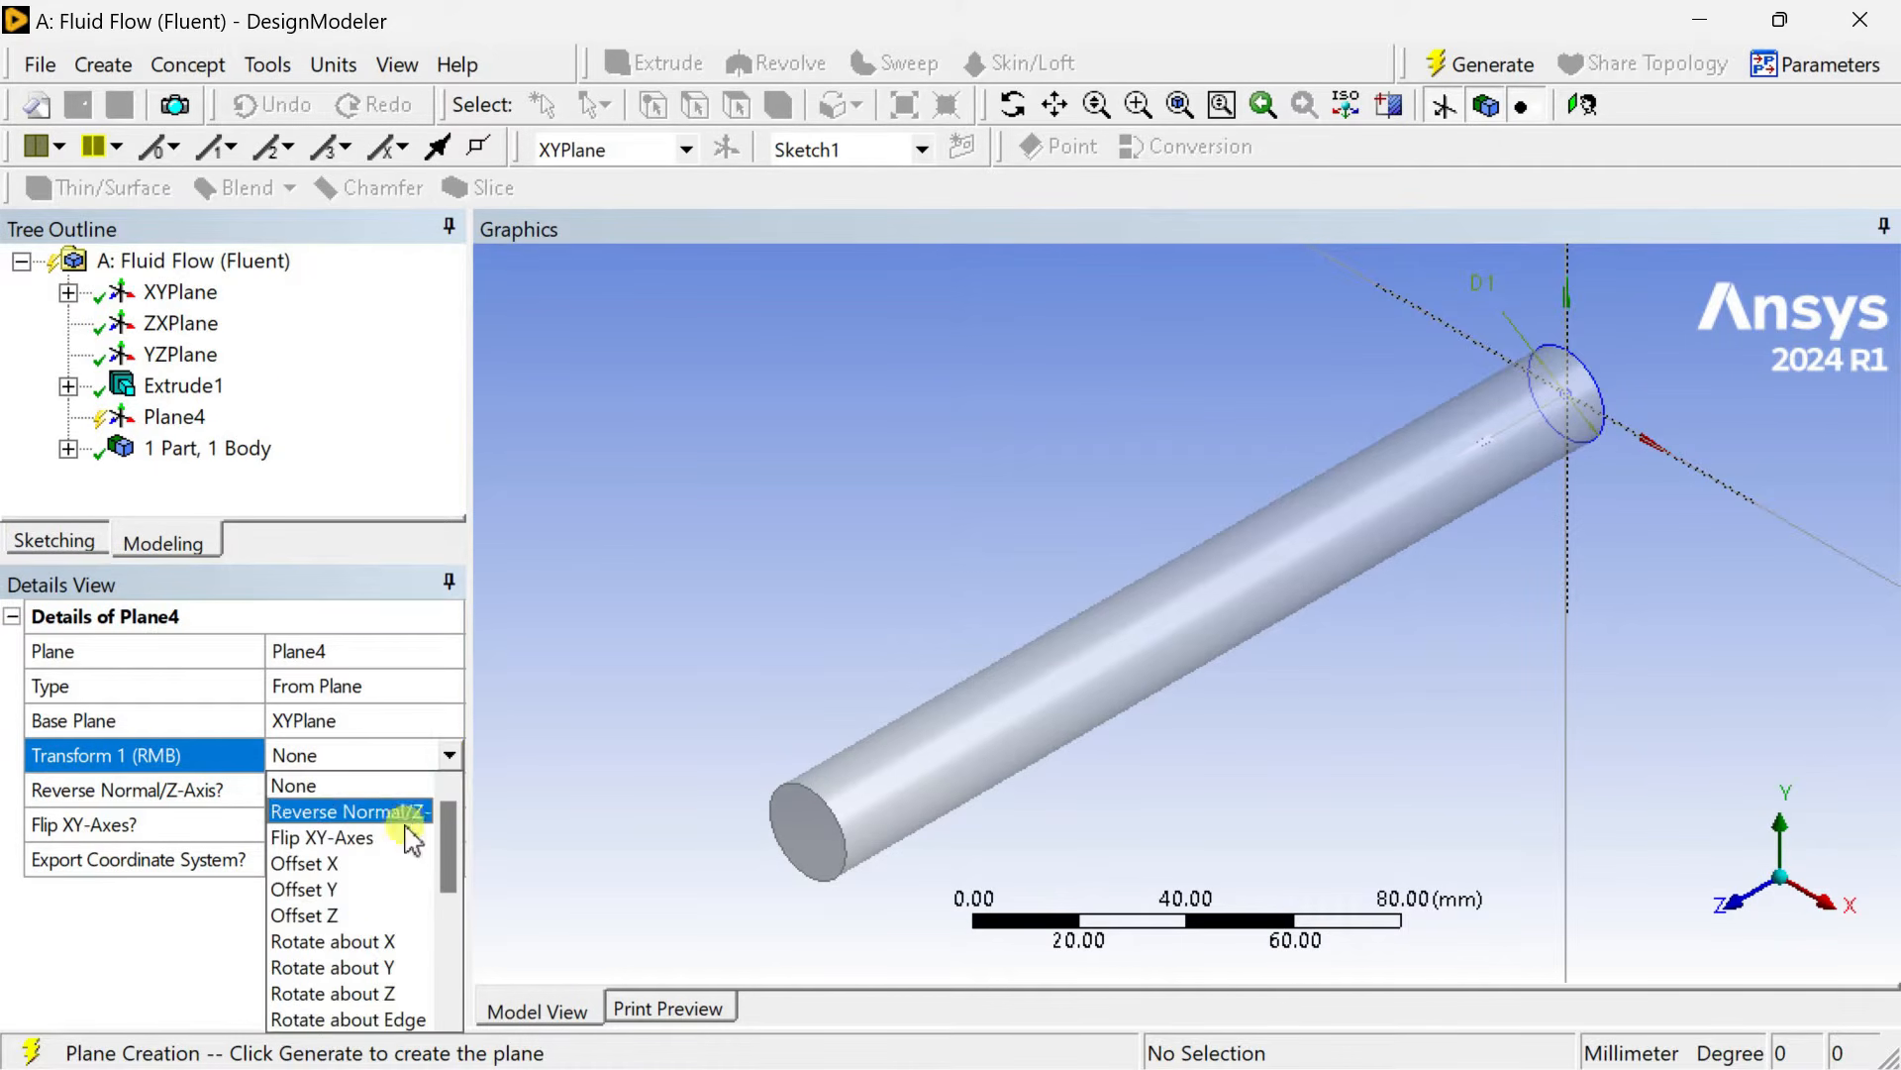
pyautogui.click(382, 913)
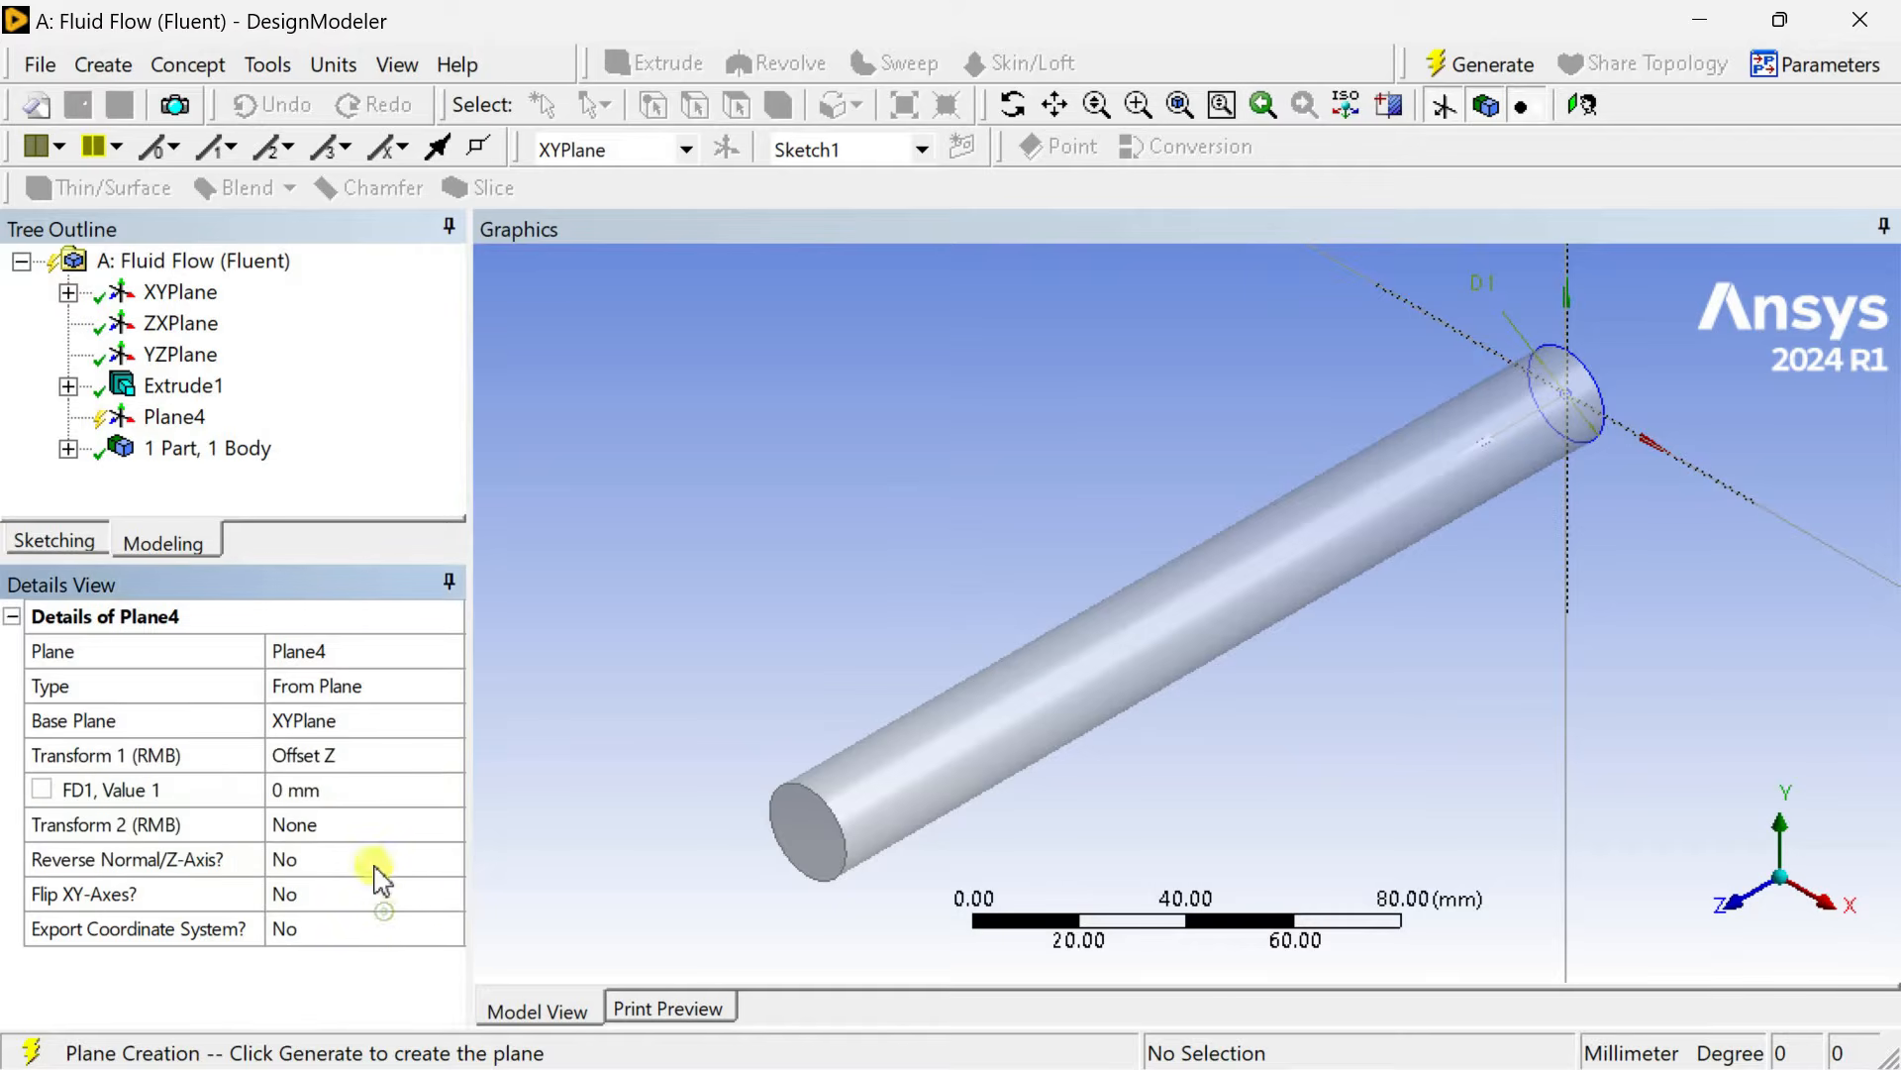
# Set the plane's Z offset to 50 mm and generate the plane.
pyautogui.click(343, 787)
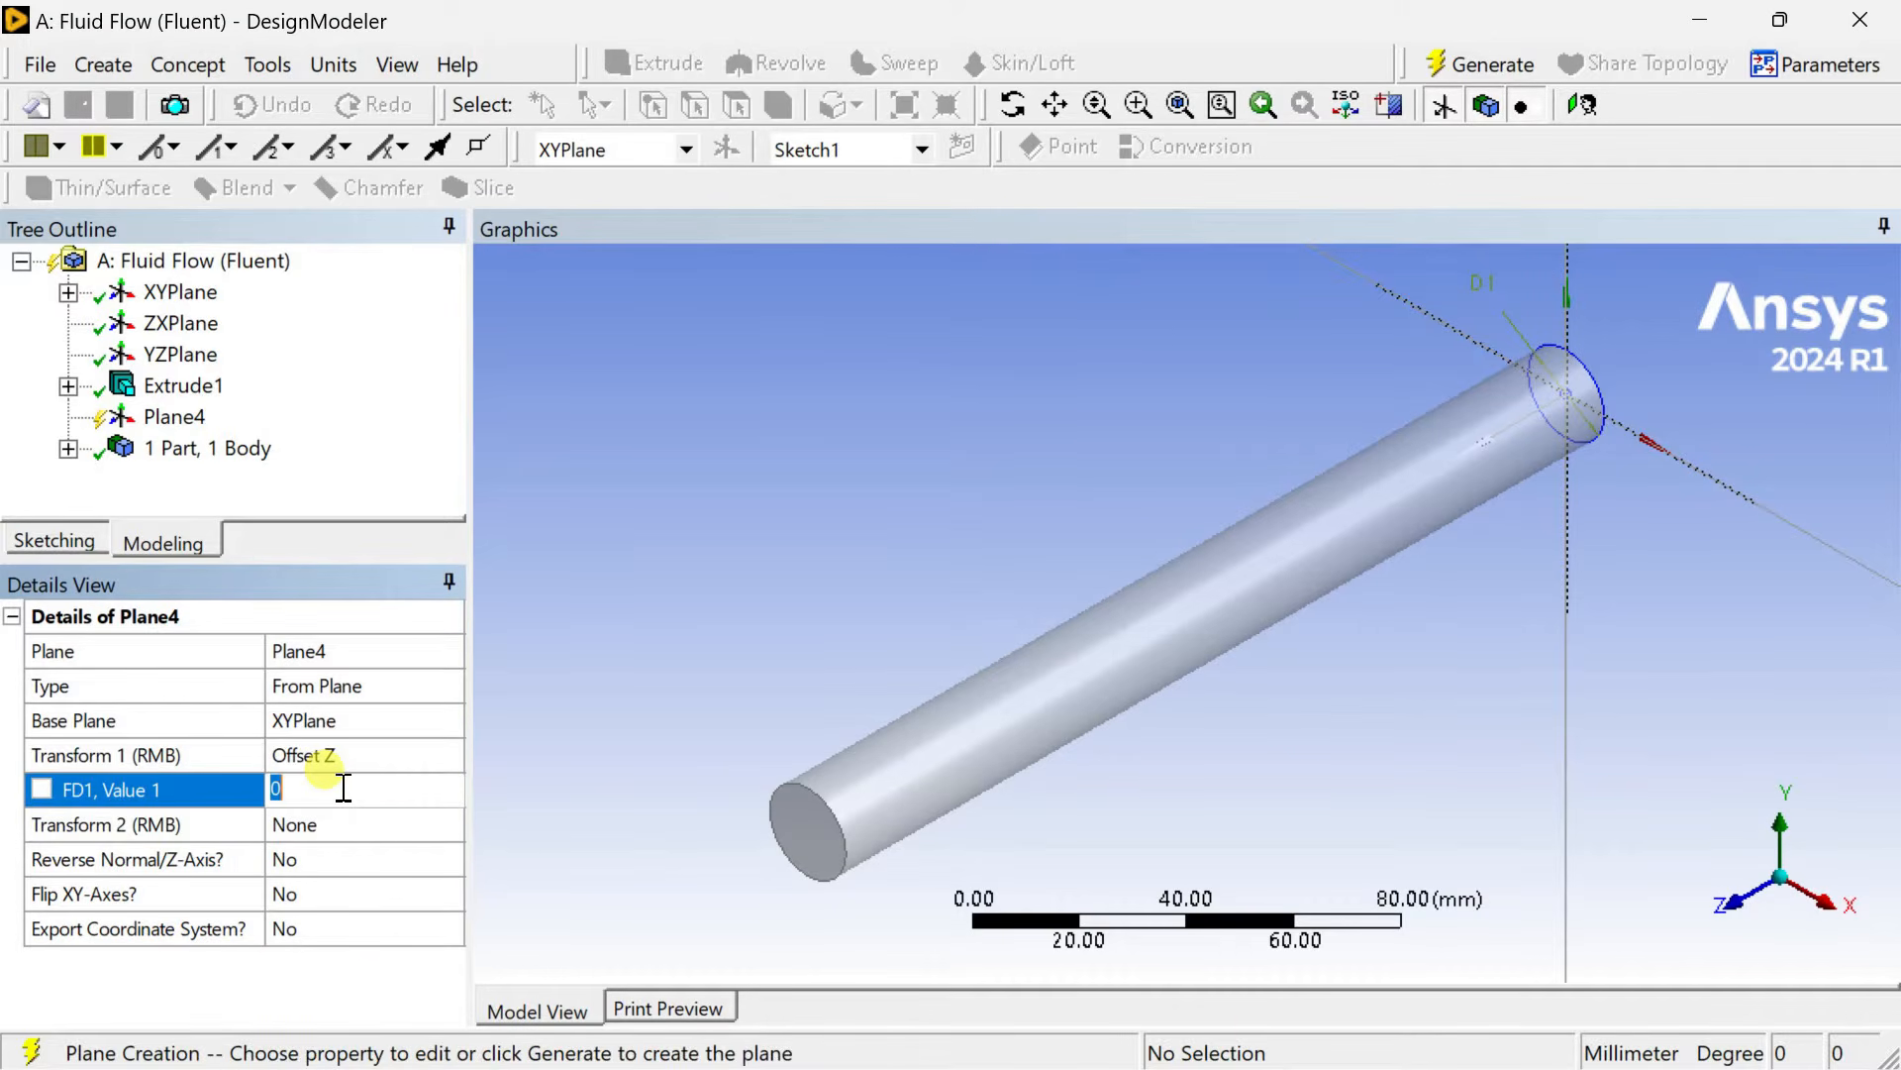
pyautogui.write('50')
pyautogui.press('Return')
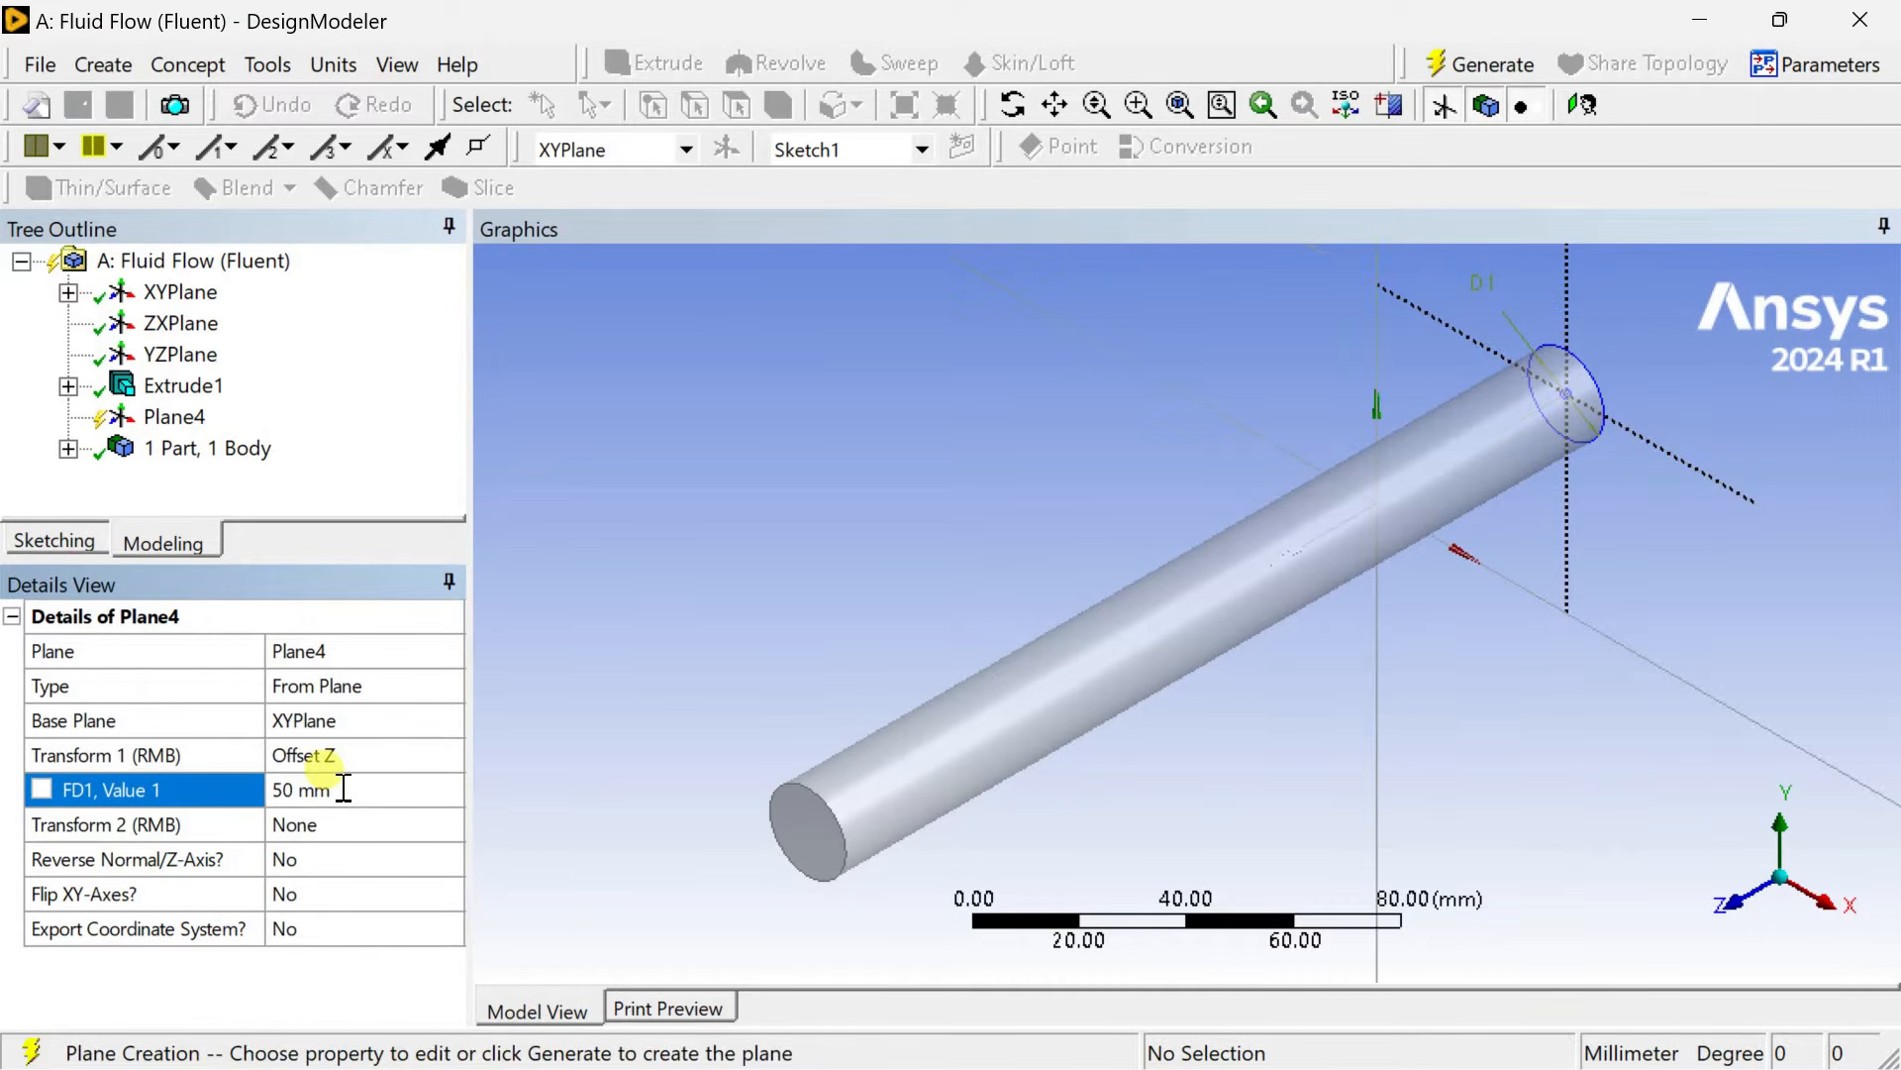
pyautogui.click(1490, 65)
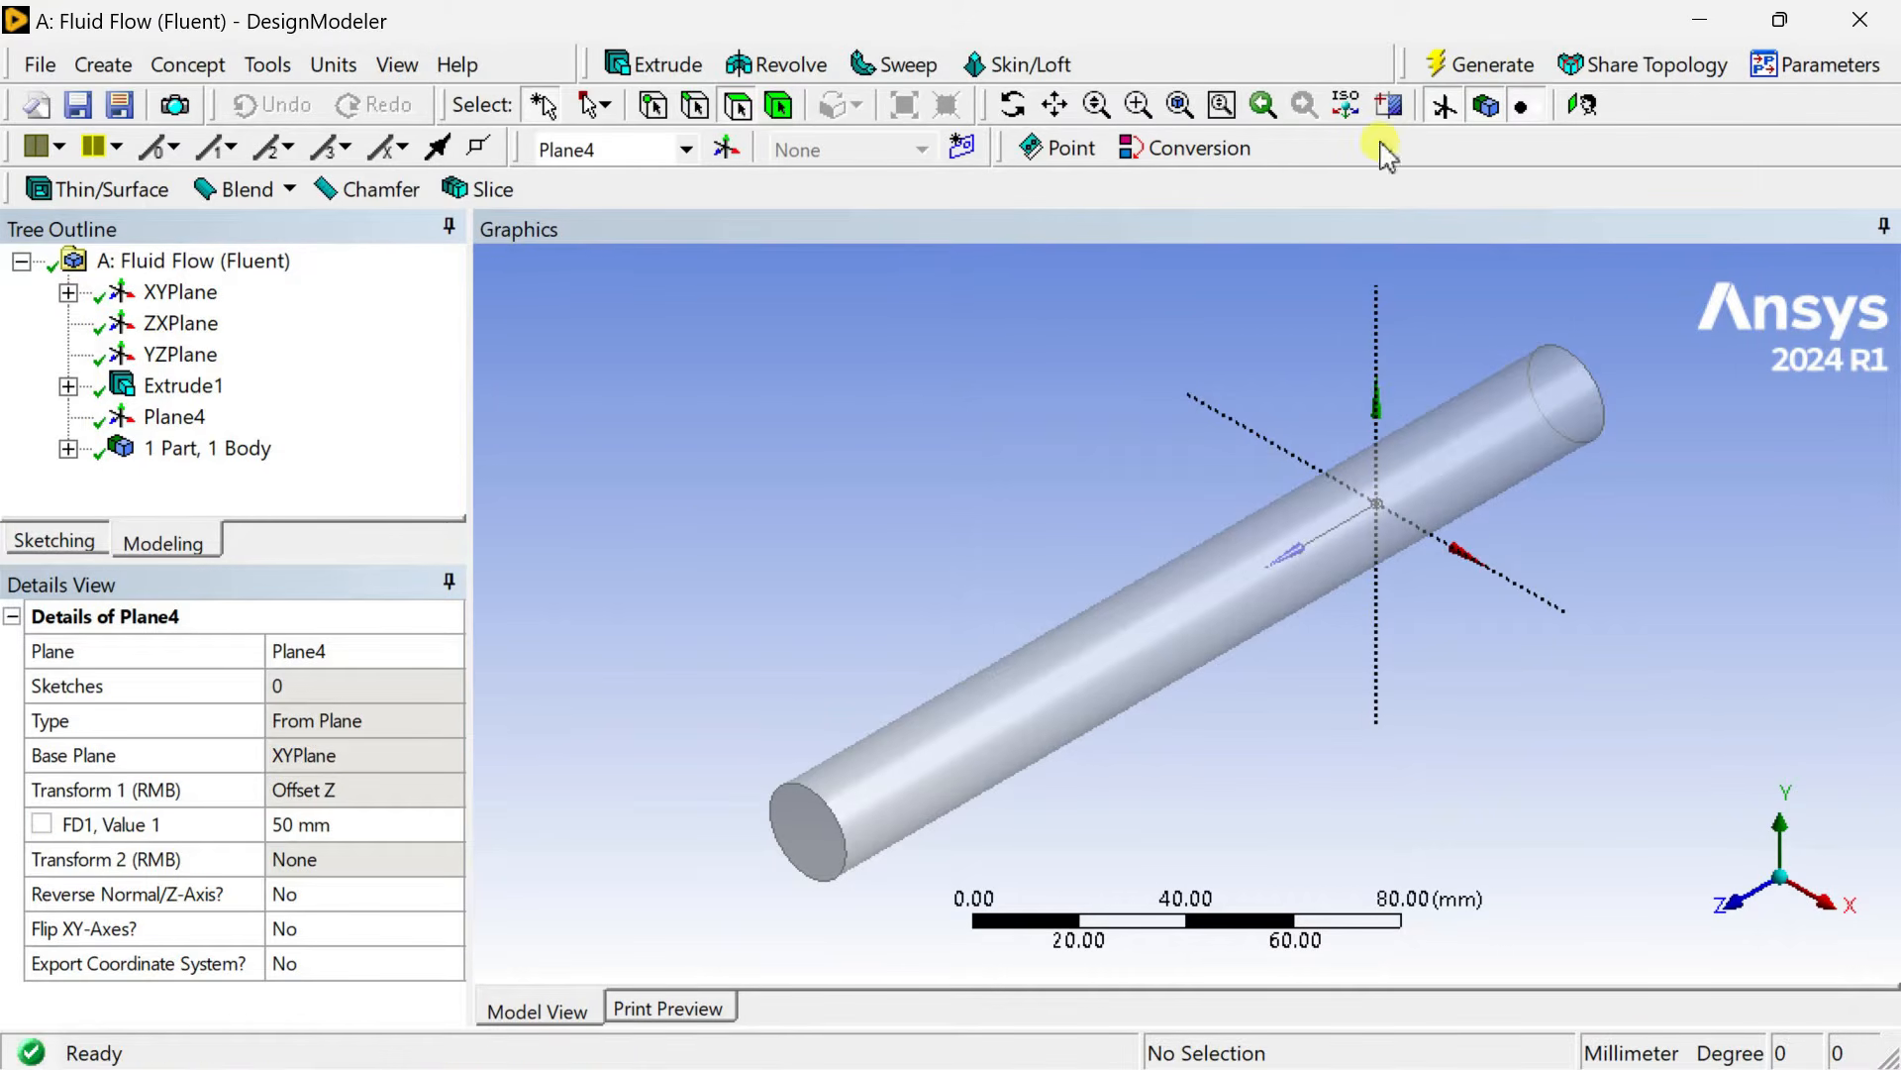
# Add a new sketch on Plane4, view it face-on and switch to sketching mode.
pyautogui.click(174, 418)
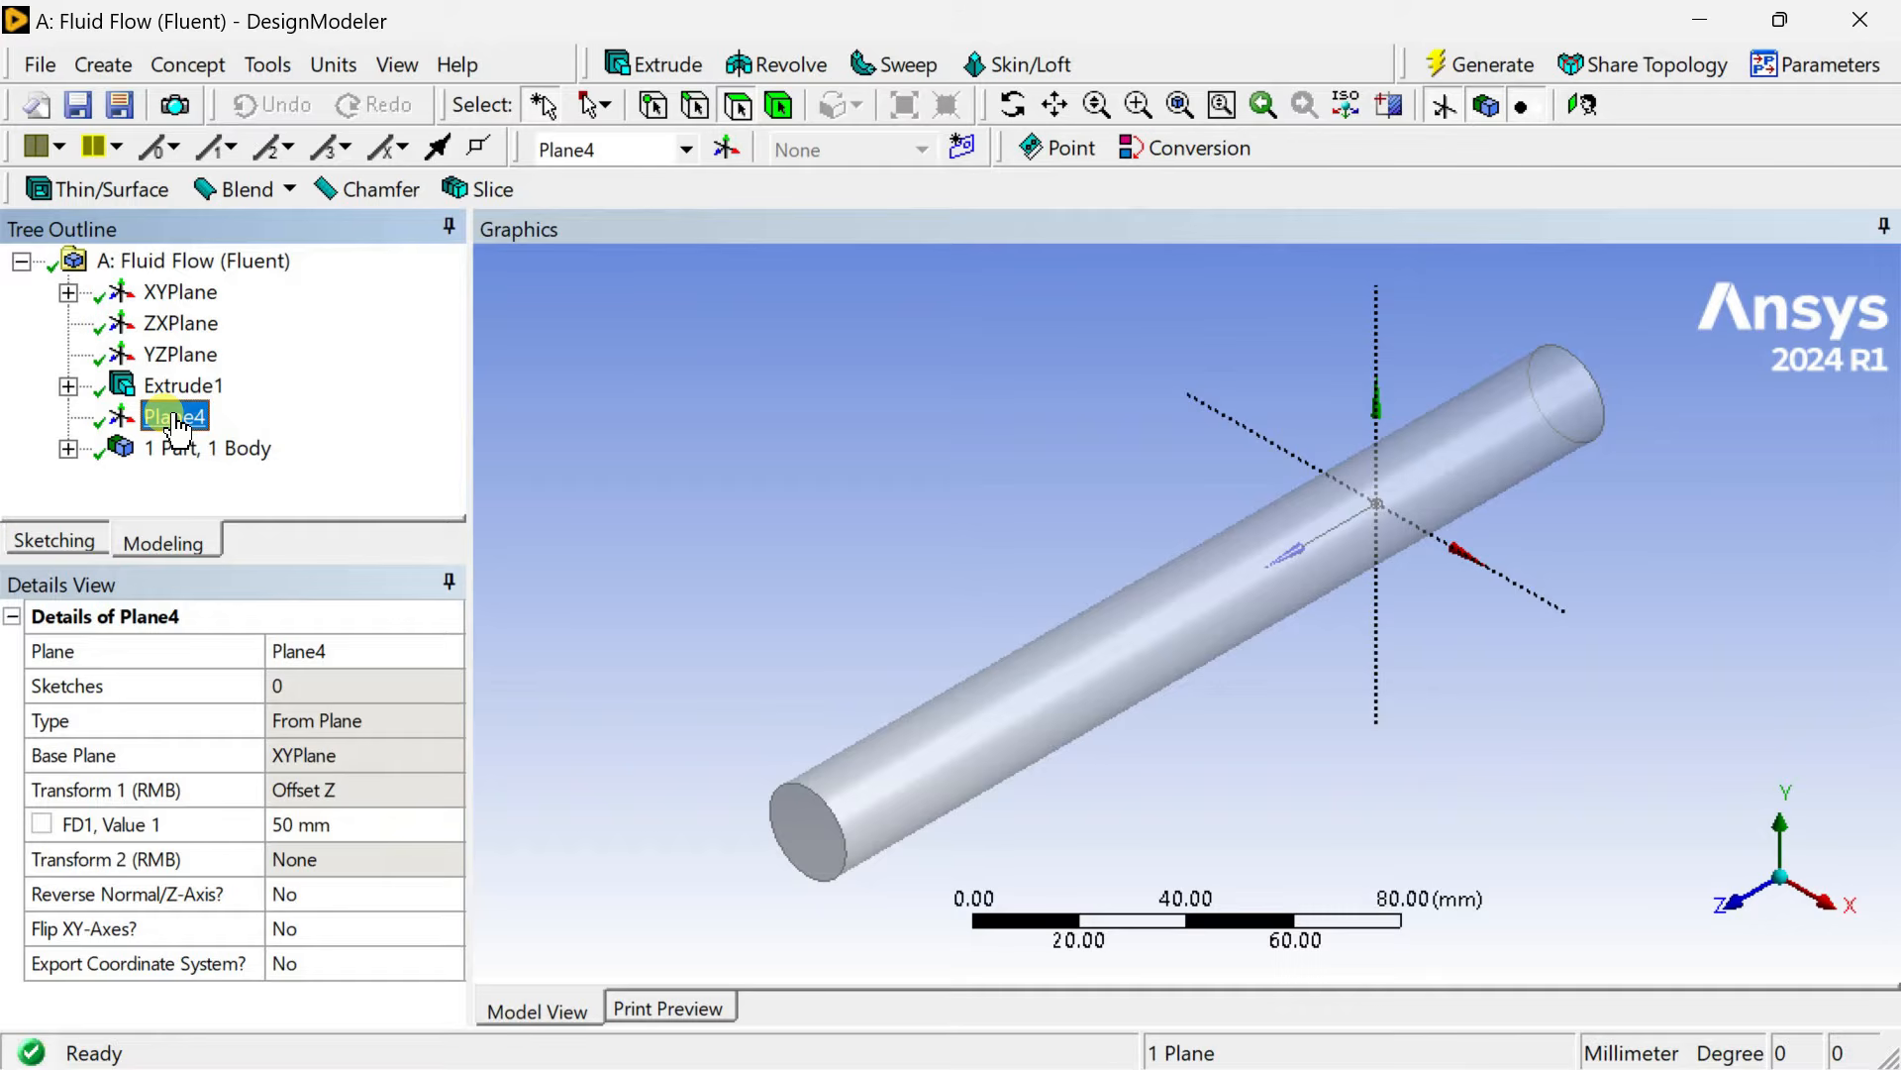
pyautogui.click(960, 150)
pyautogui.click(205, 450)
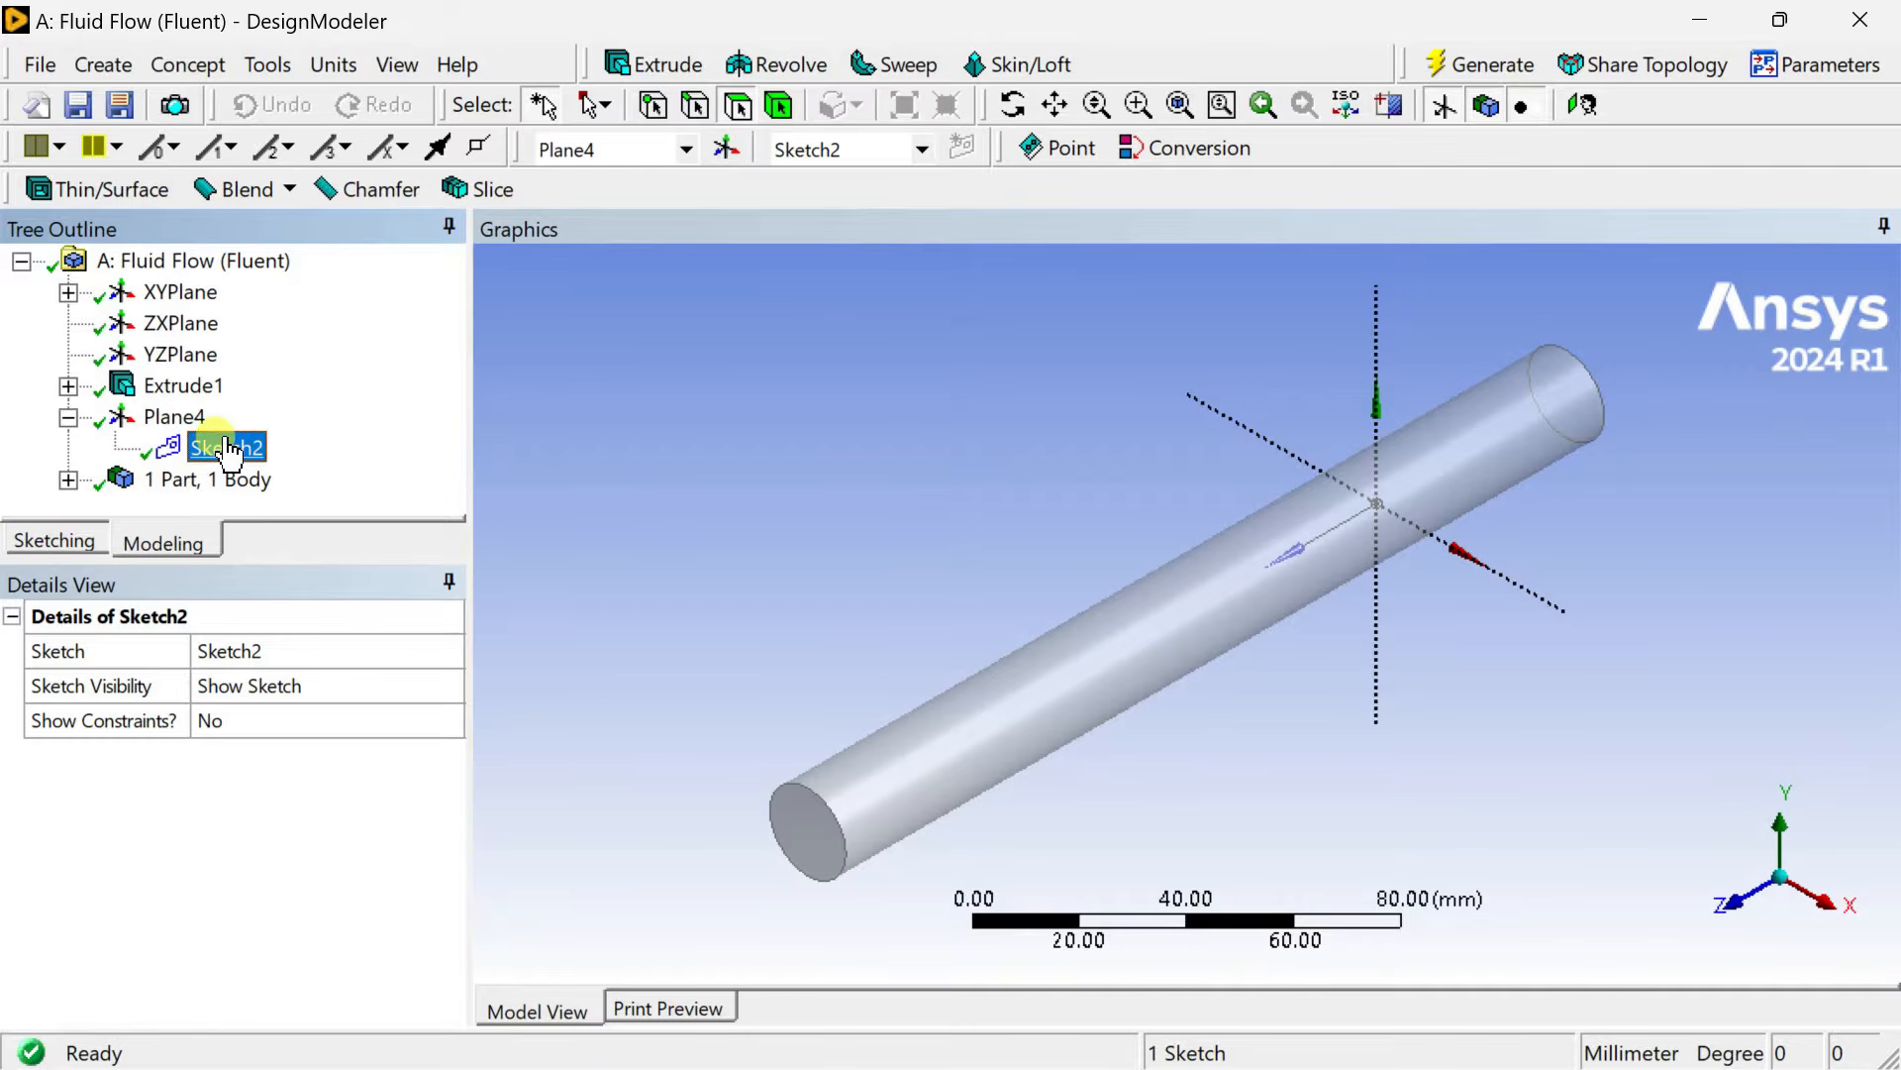
pyautogui.rightClick(228, 450)
pyautogui.click(262, 526)
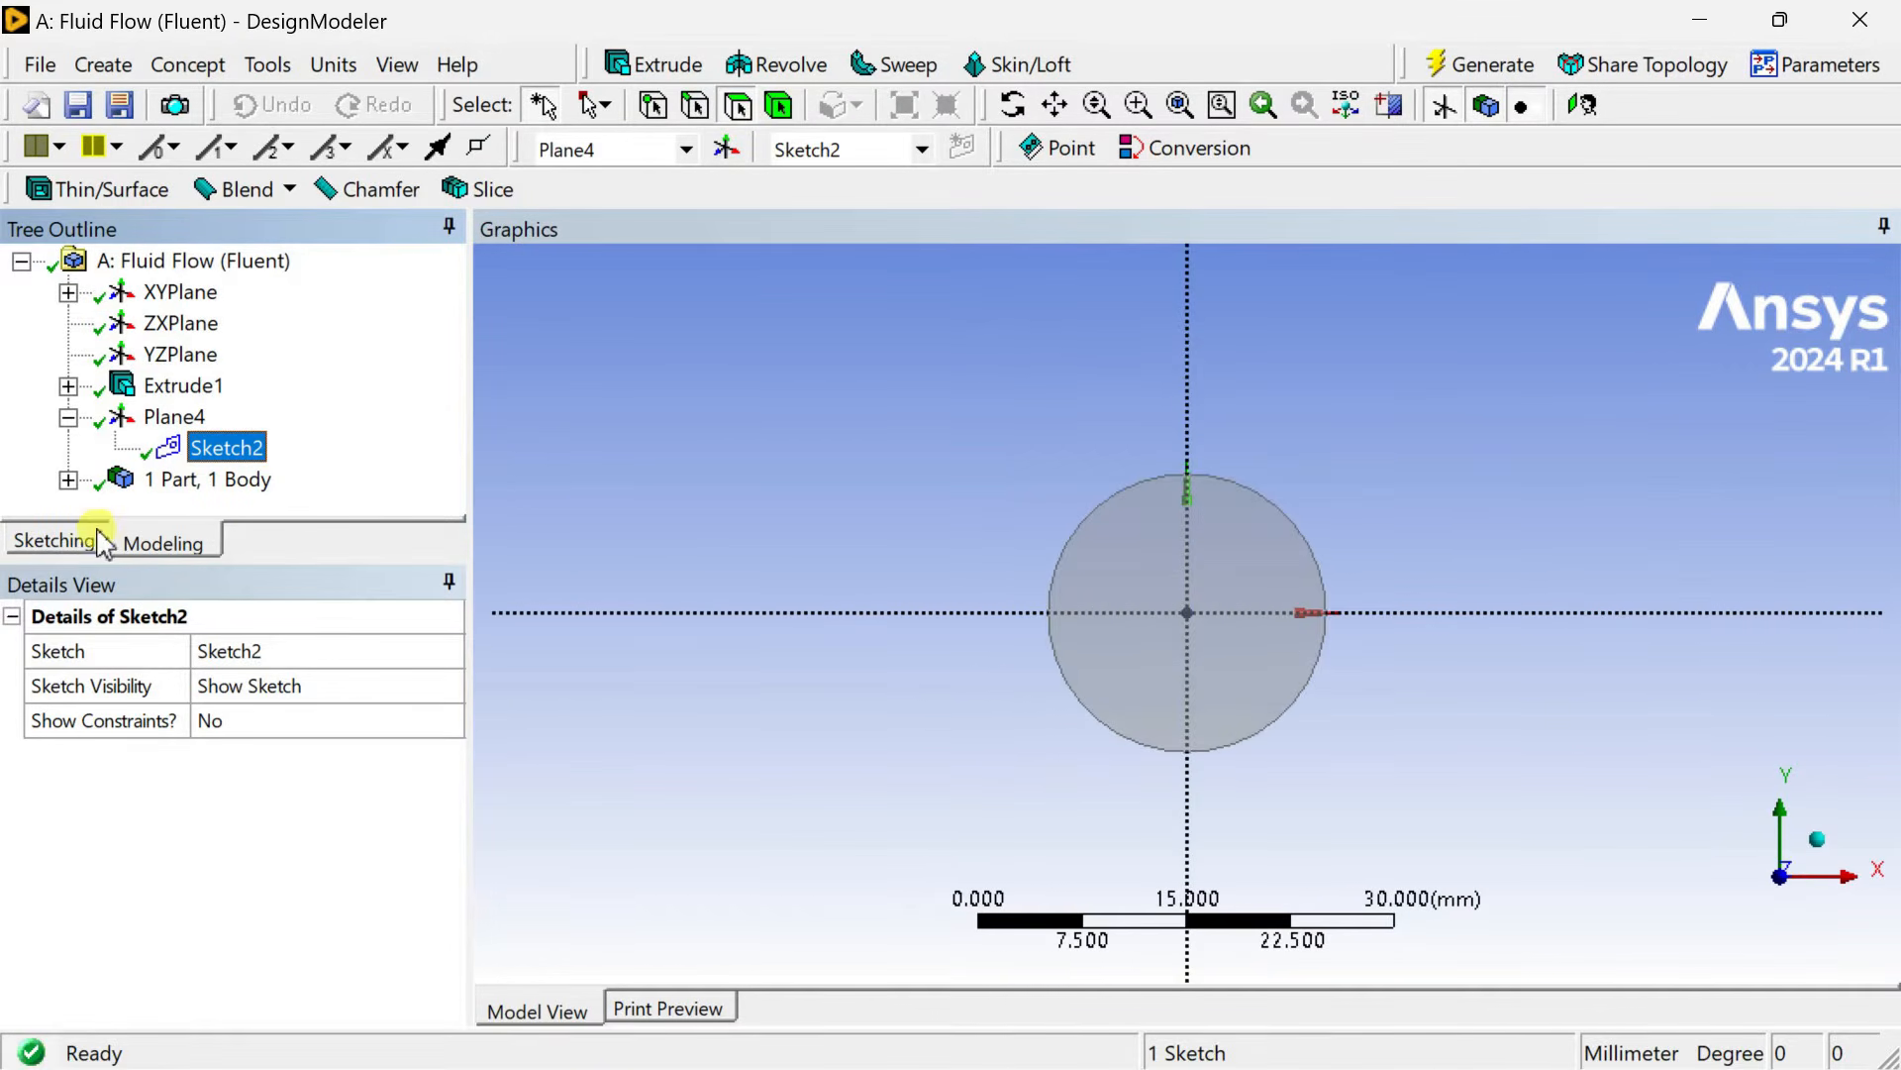
pyautogui.click(56, 541)
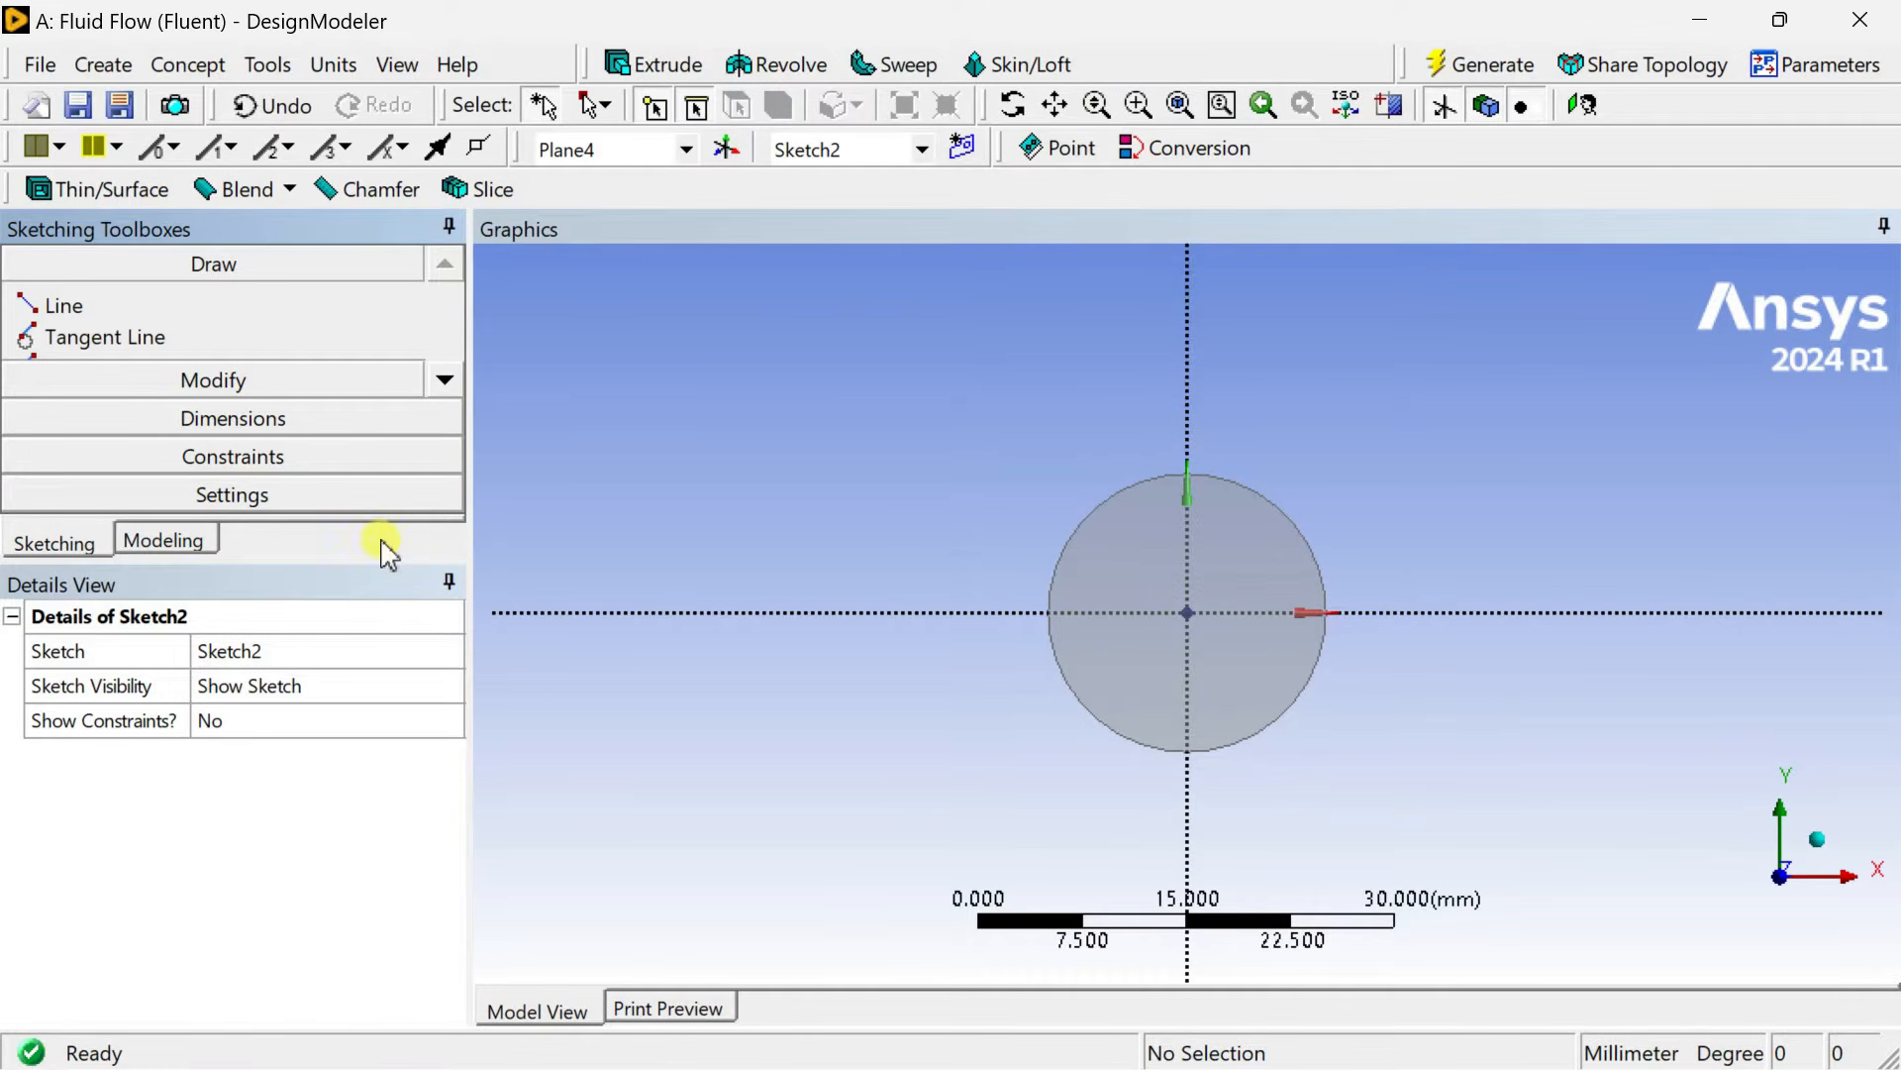
# Draw a rectangle about 13 mm by 0.8 mm across the horizontal axis inside the circle.
pyautogui.moveTo(386, 562); pyautogui.dragTo(383, 651)
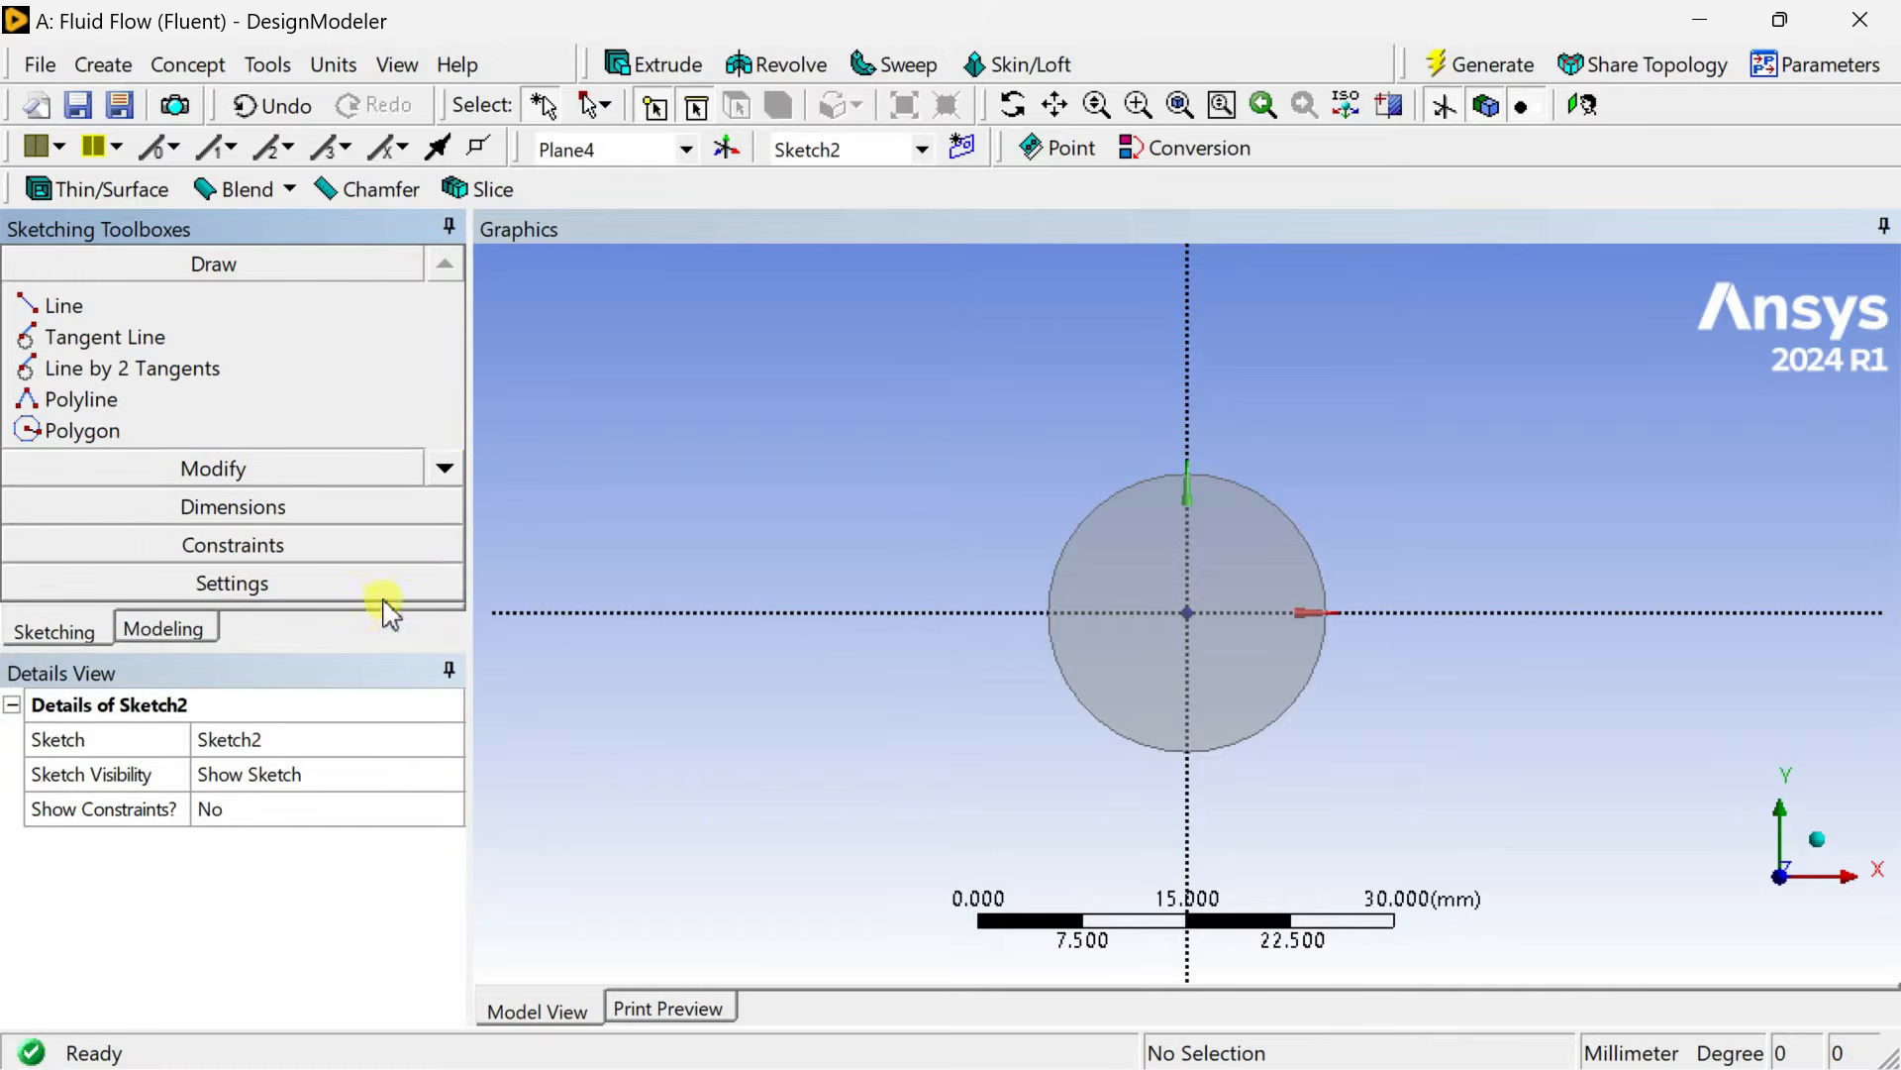
pyautogui.click(445, 468)
pyautogui.click(445, 467)
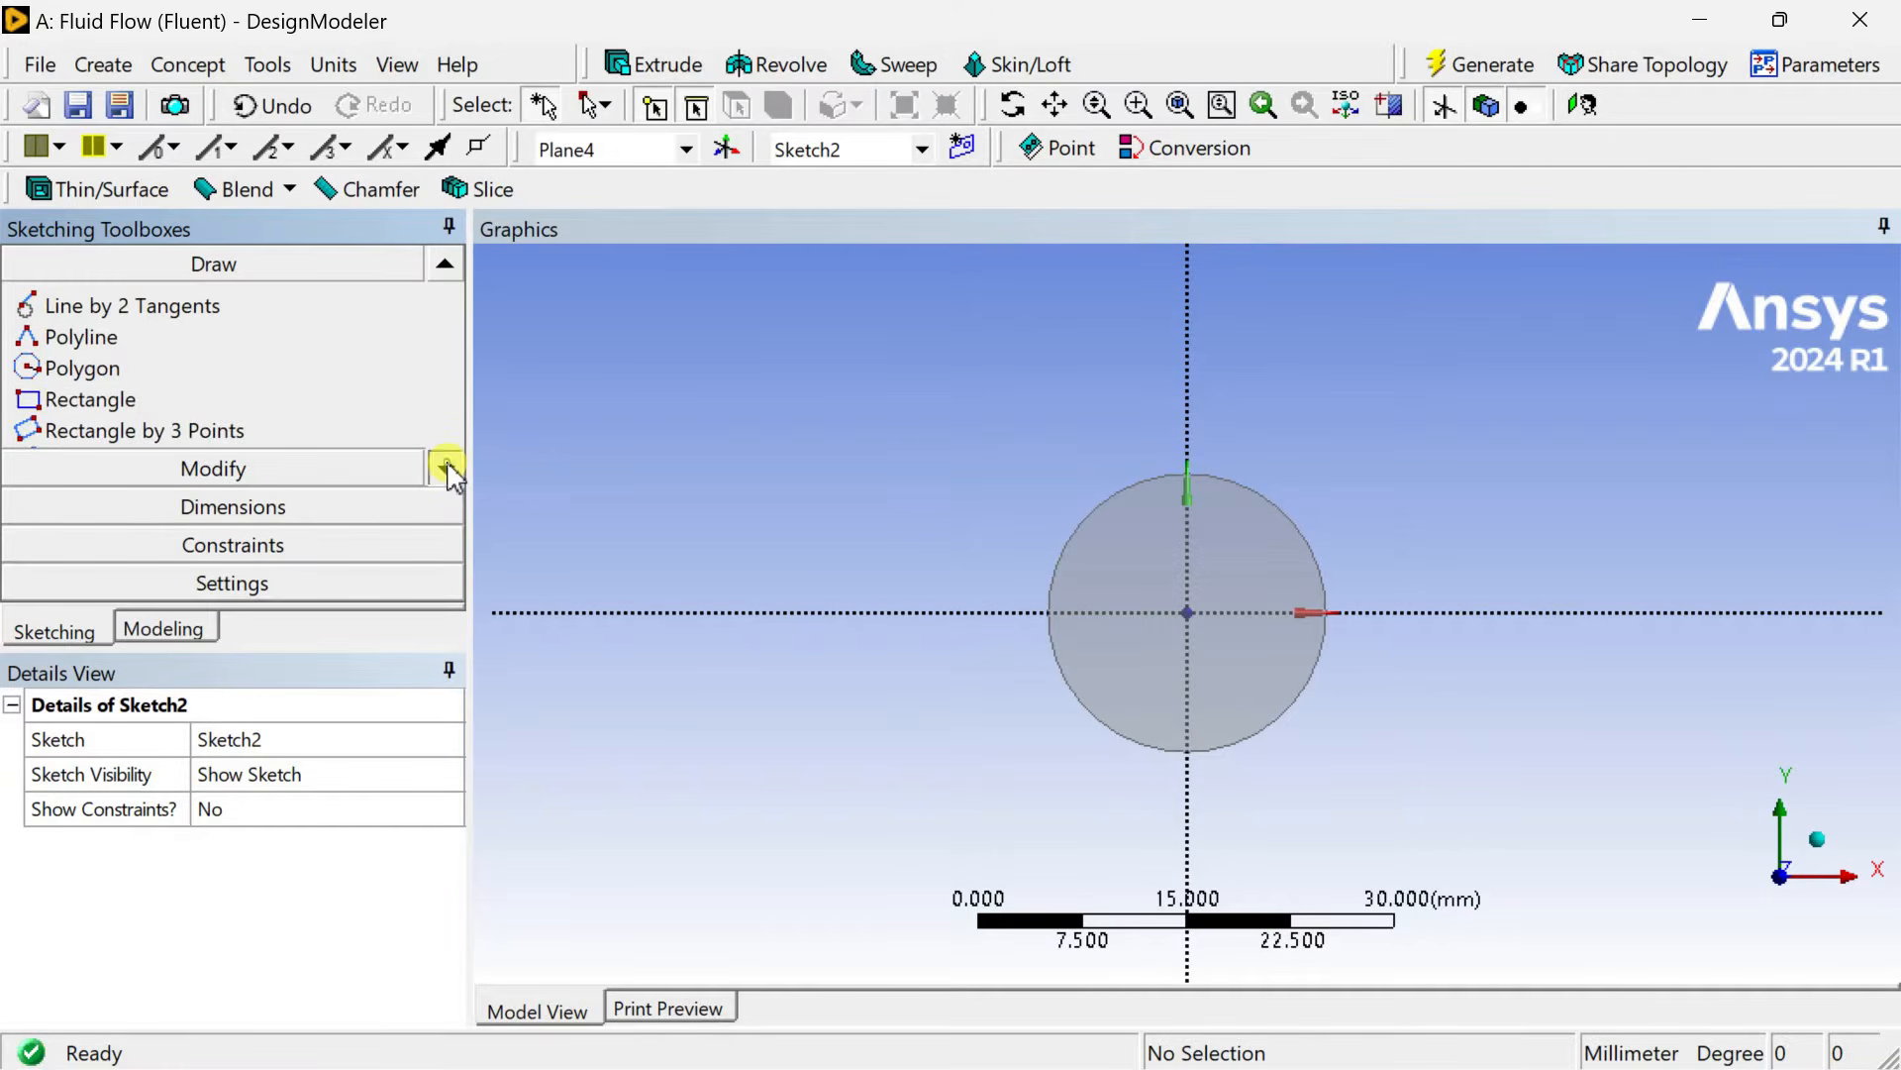
pyautogui.click(445, 467)
pyautogui.click(179, 368)
pyautogui.scroll(5, 1267, 569)
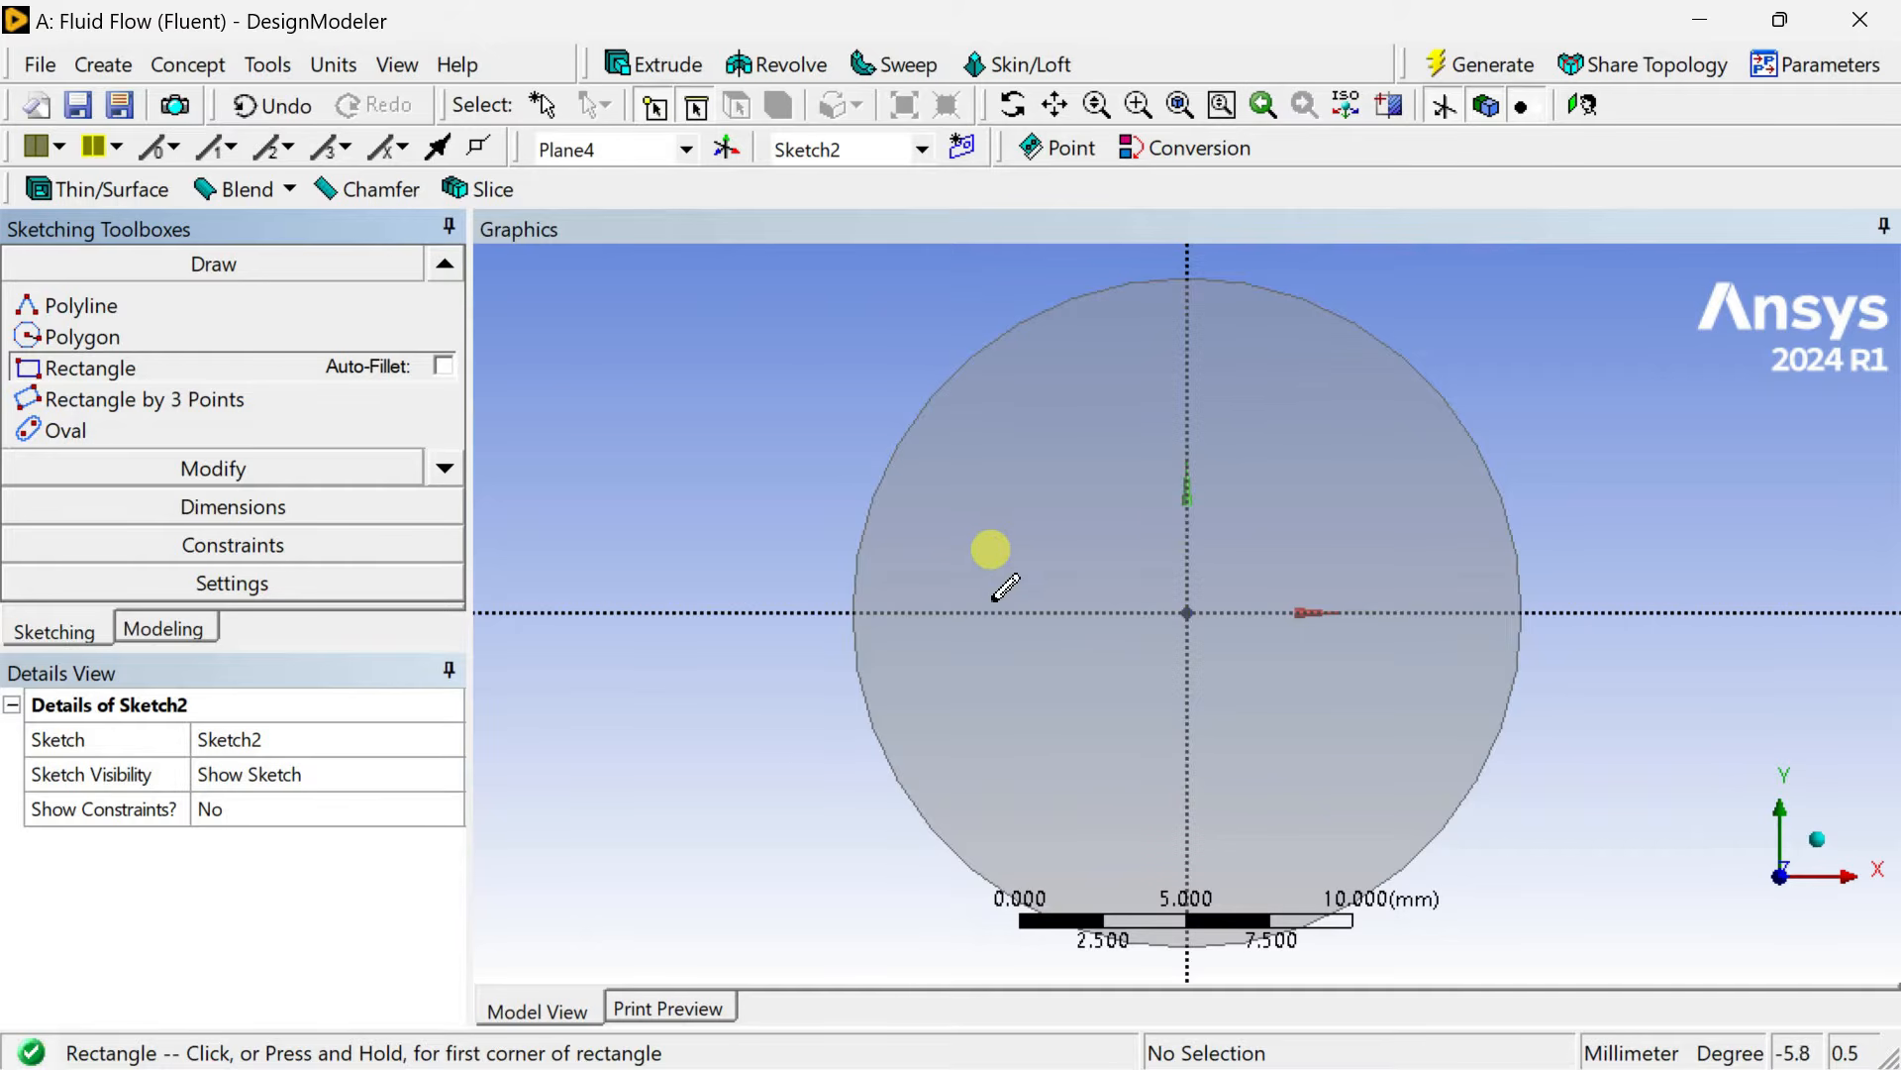
pyautogui.click(986, 599)
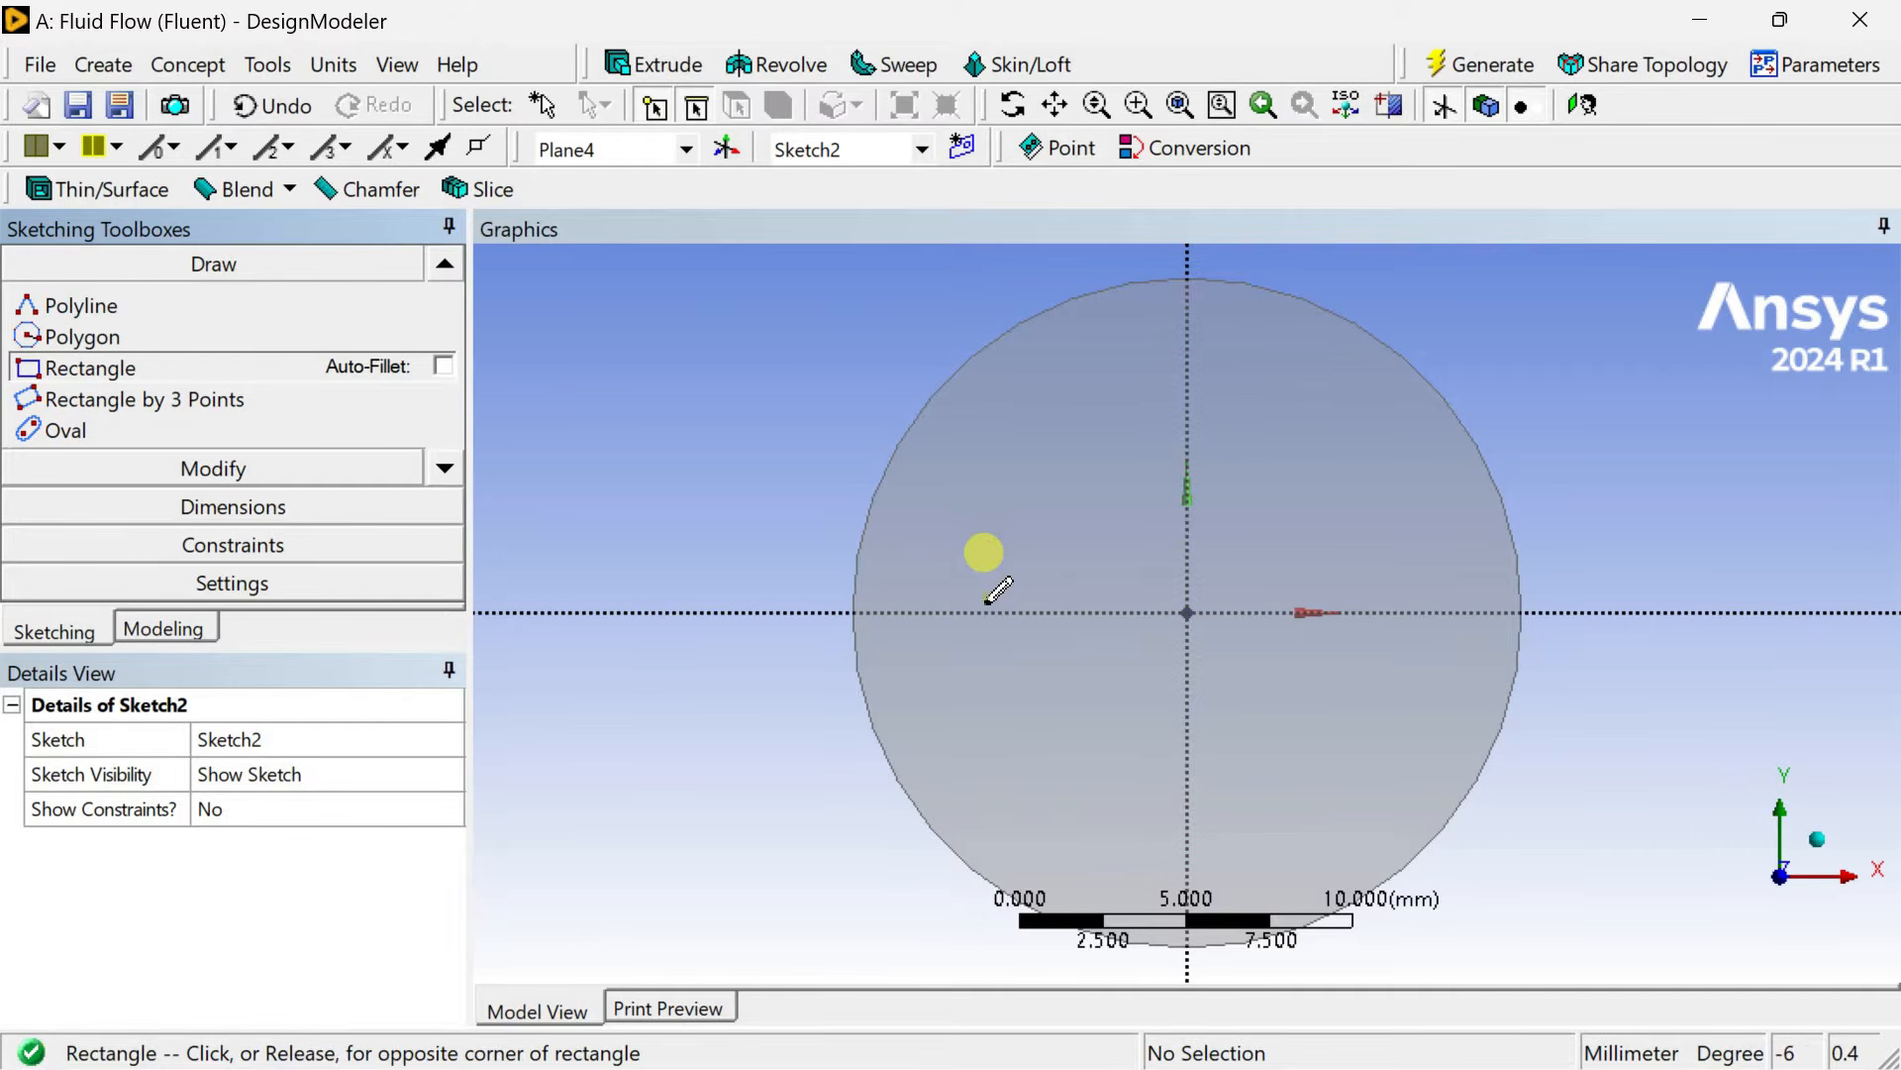
pyautogui.click(1449, 631)
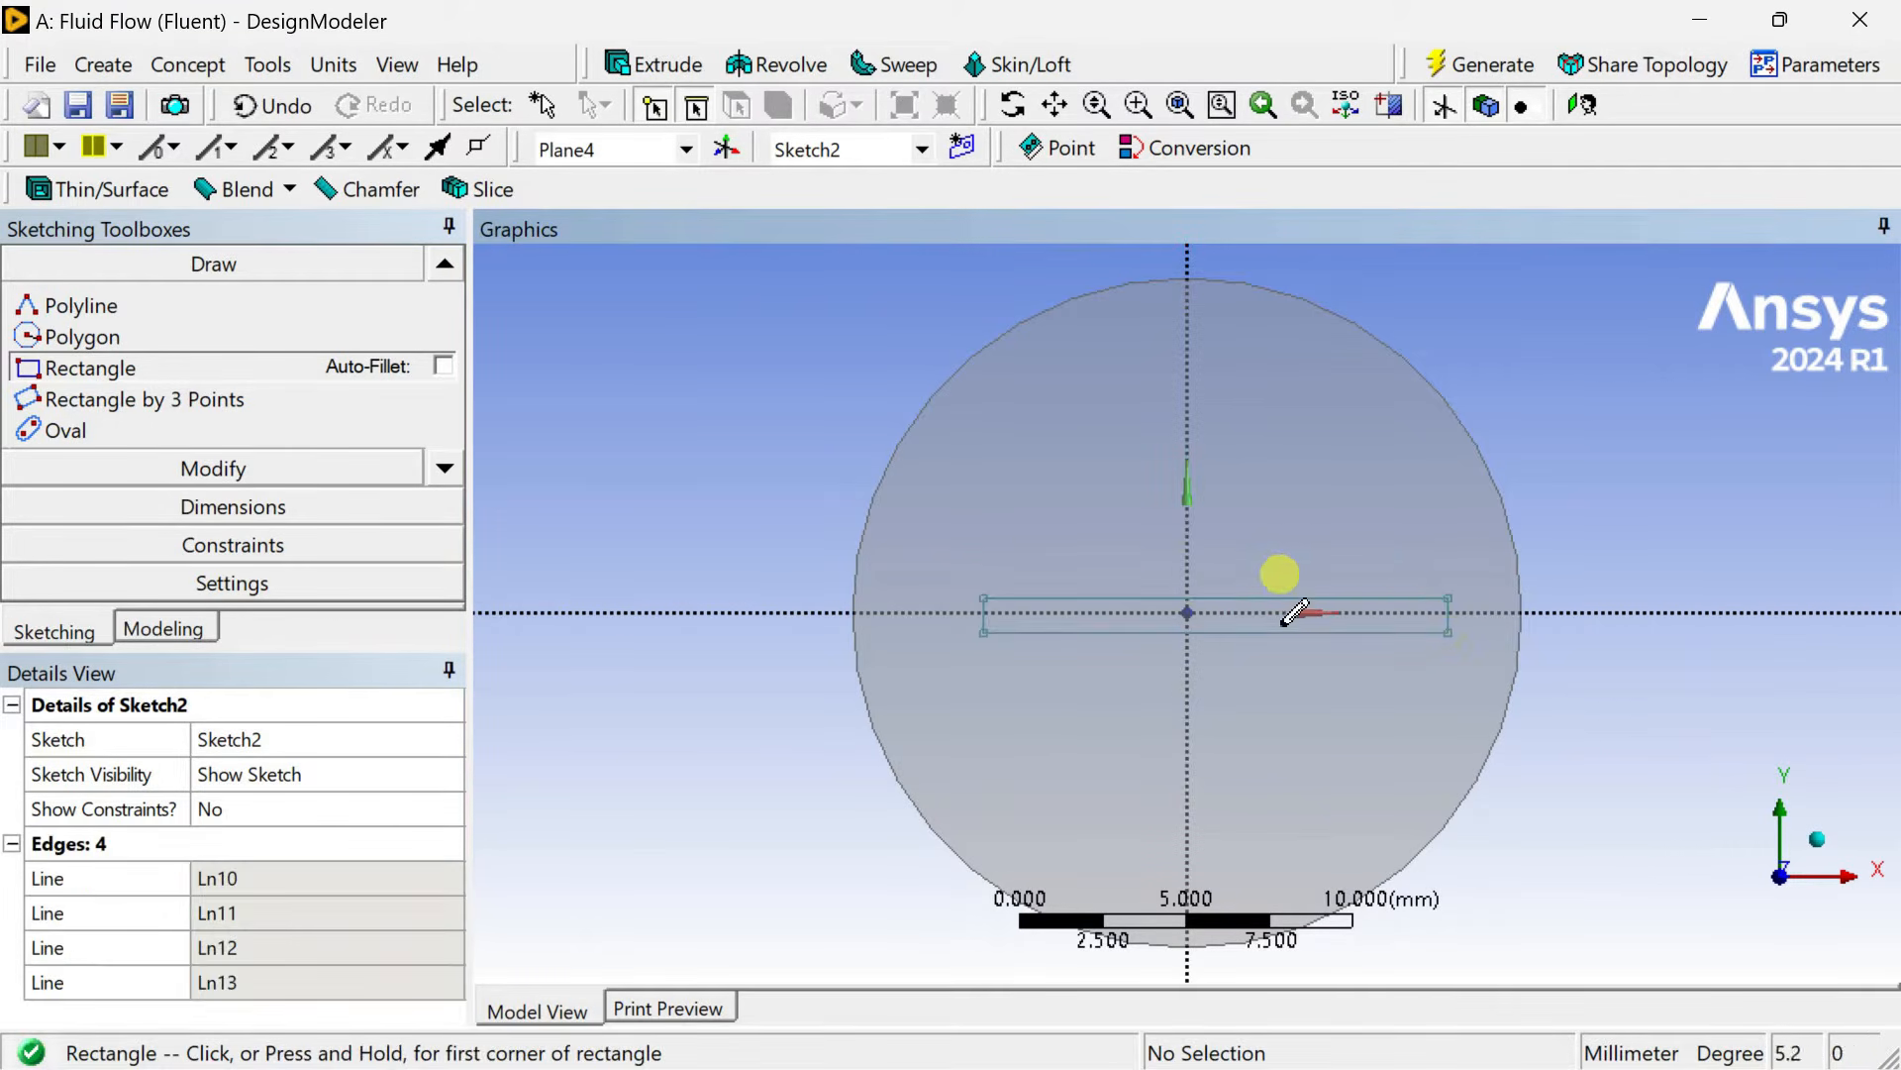
# Apply a Symmetry constraint to the rectangle's top and bottom edges about the horizontal axis.
pyautogui.click(296, 552)
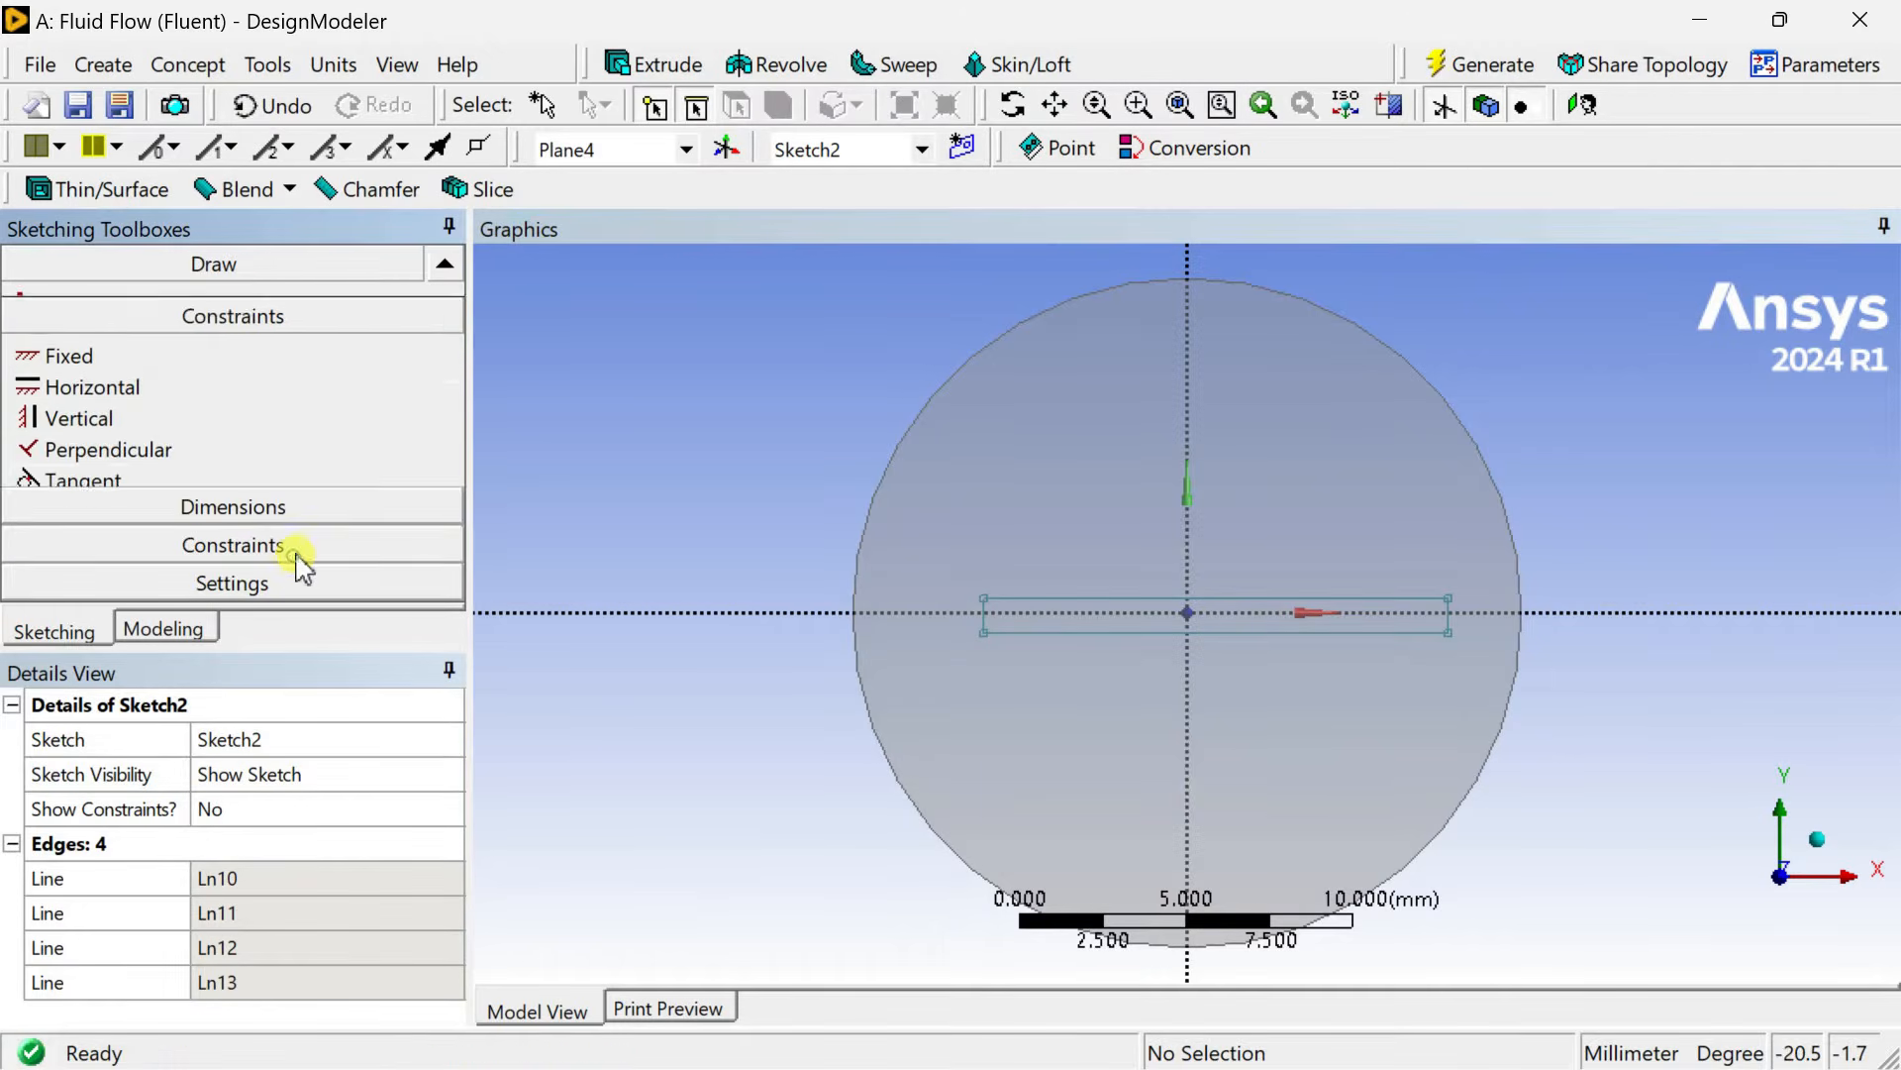
pyautogui.click(445, 583)
pyautogui.click(445, 583)
pyautogui.click(445, 584)
pyautogui.click(444, 583)
pyautogui.click(241, 517)
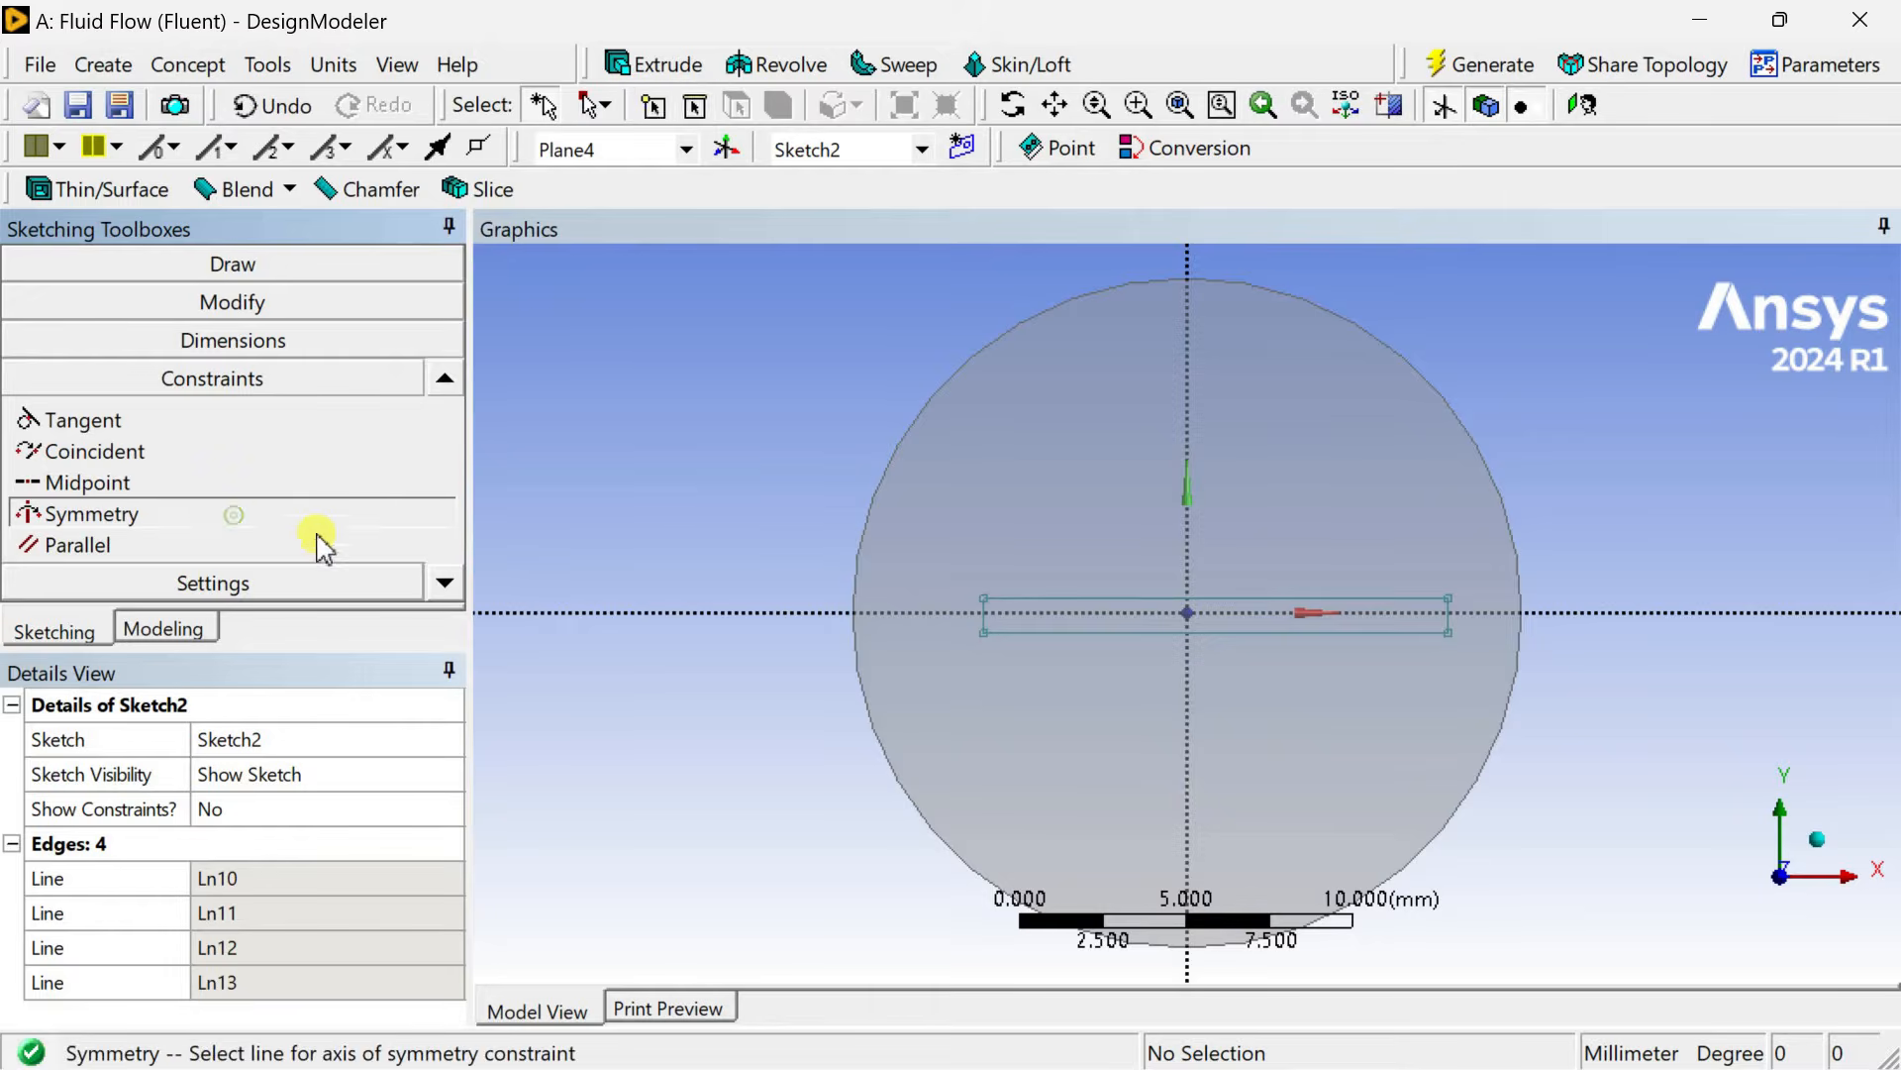
pyautogui.click(704, 614)
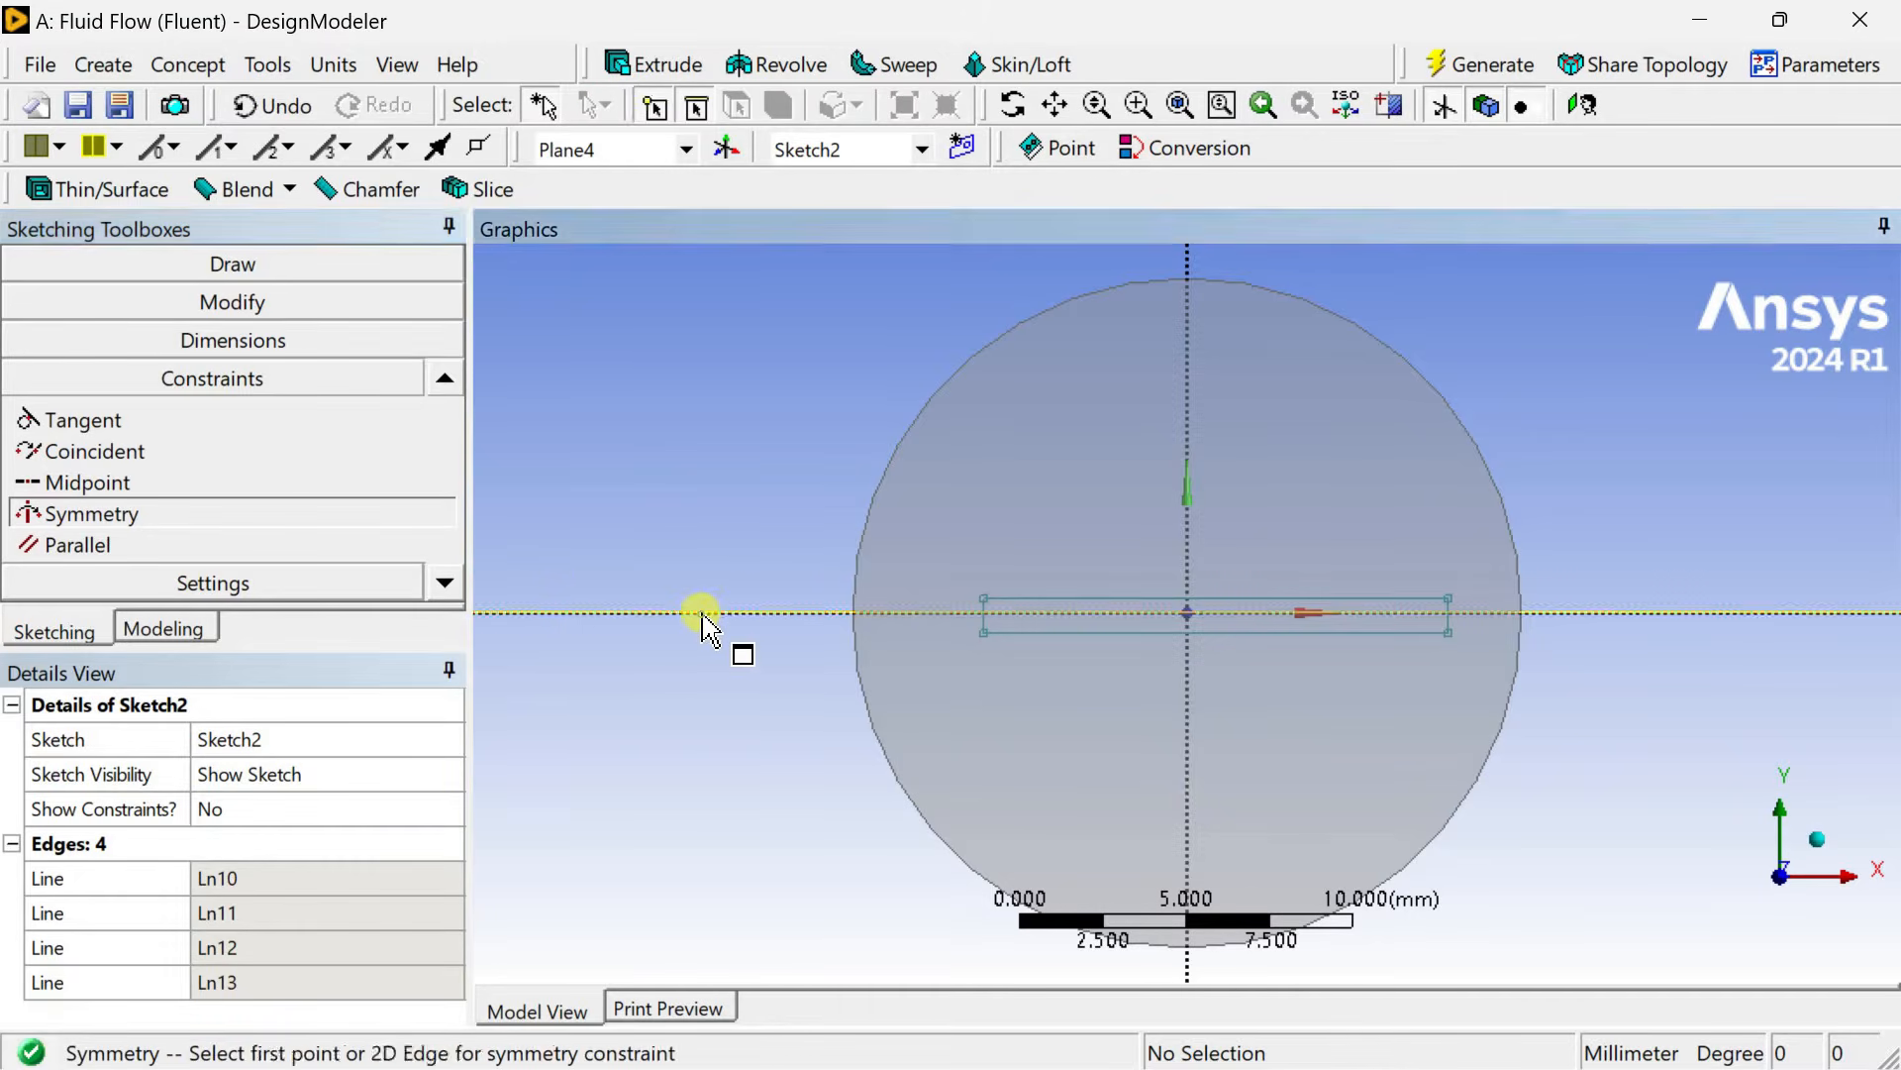
pyautogui.click(763, 614)
pyautogui.click(1042, 597)
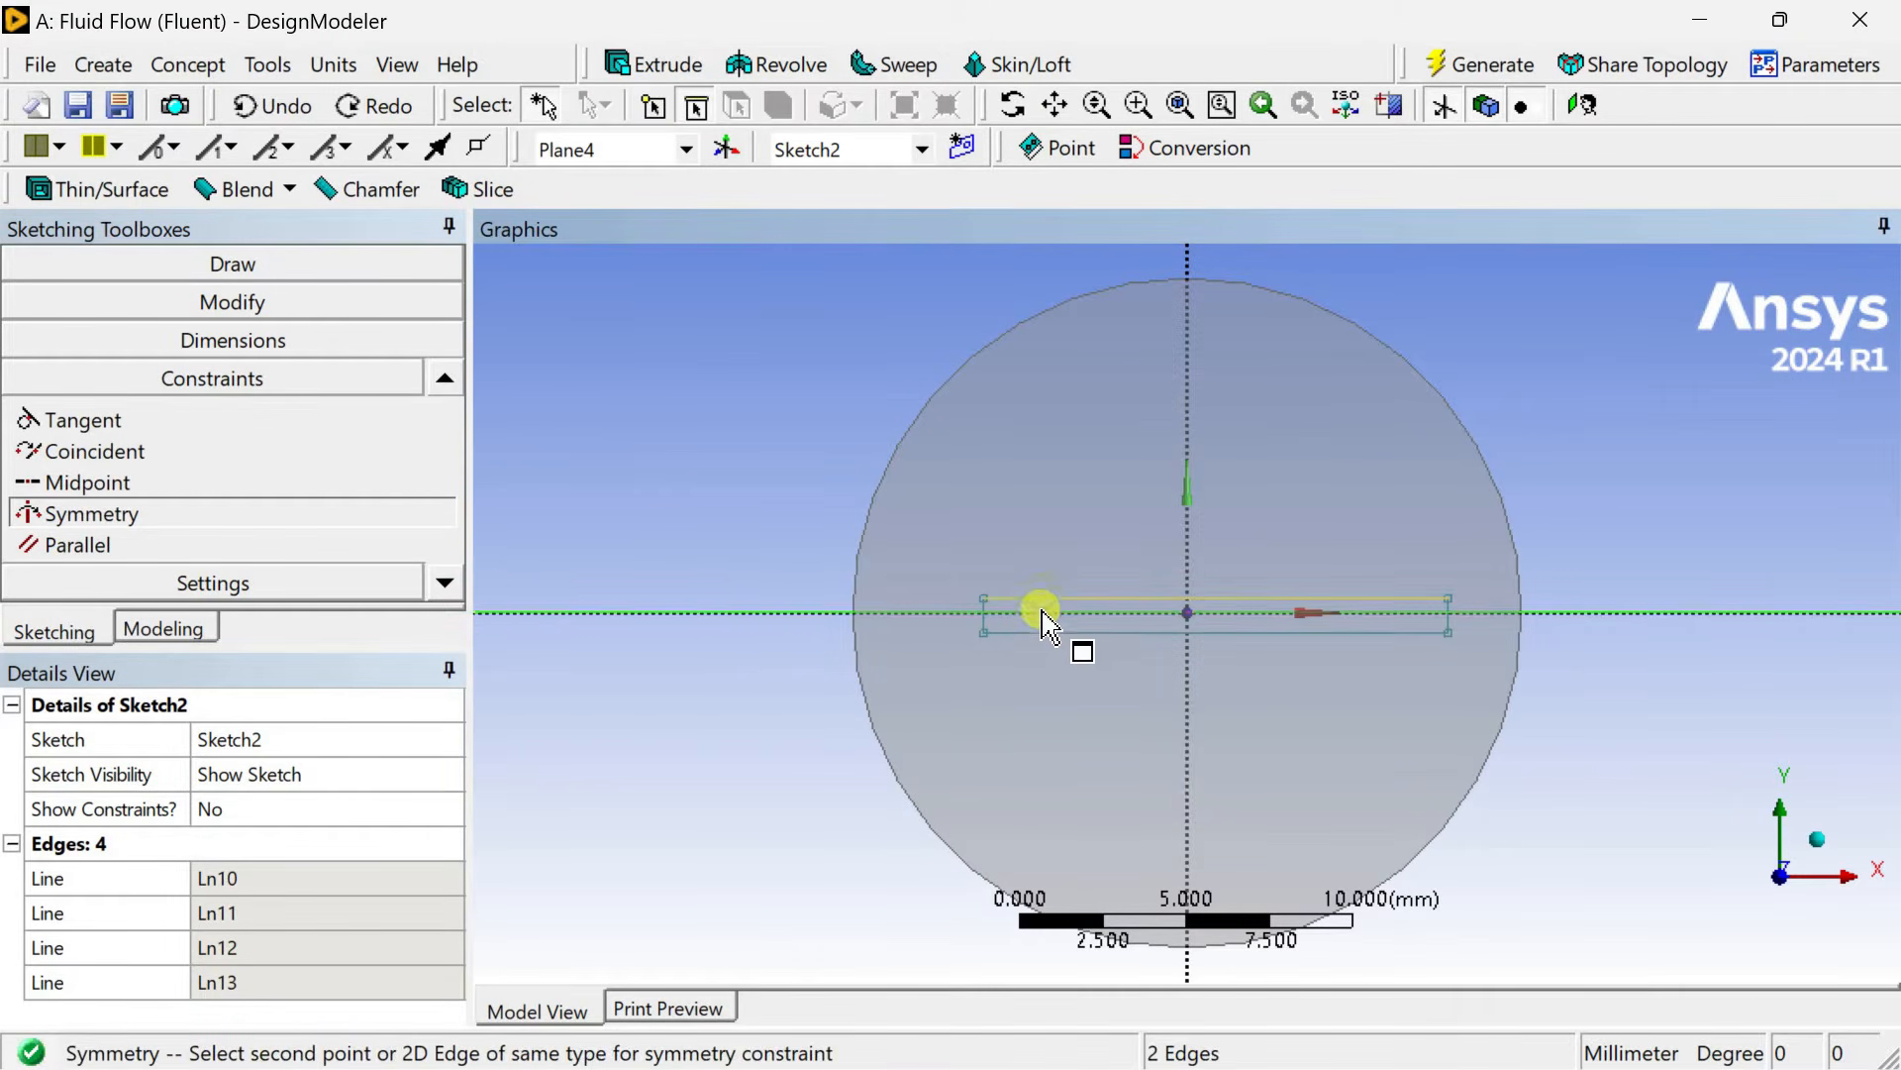
pyautogui.click(1040, 634)
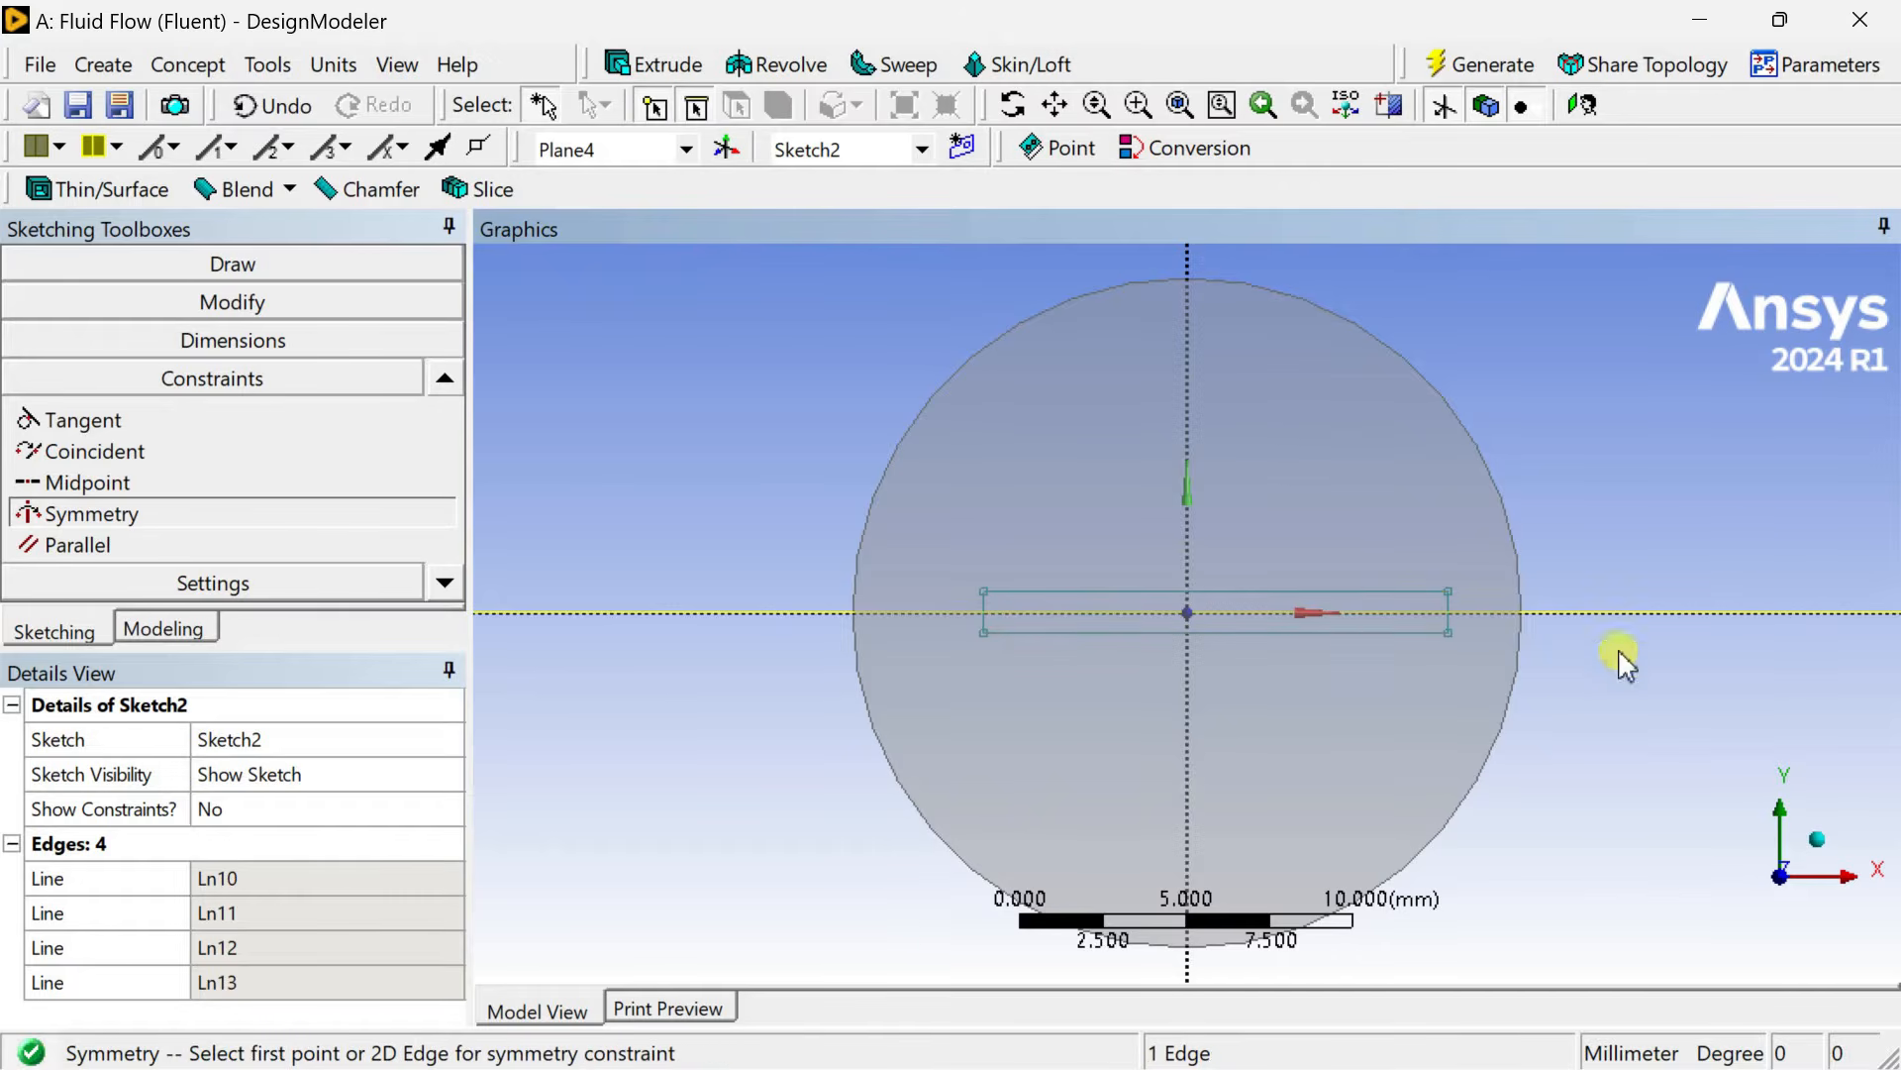
pyautogui.click(170, 513)
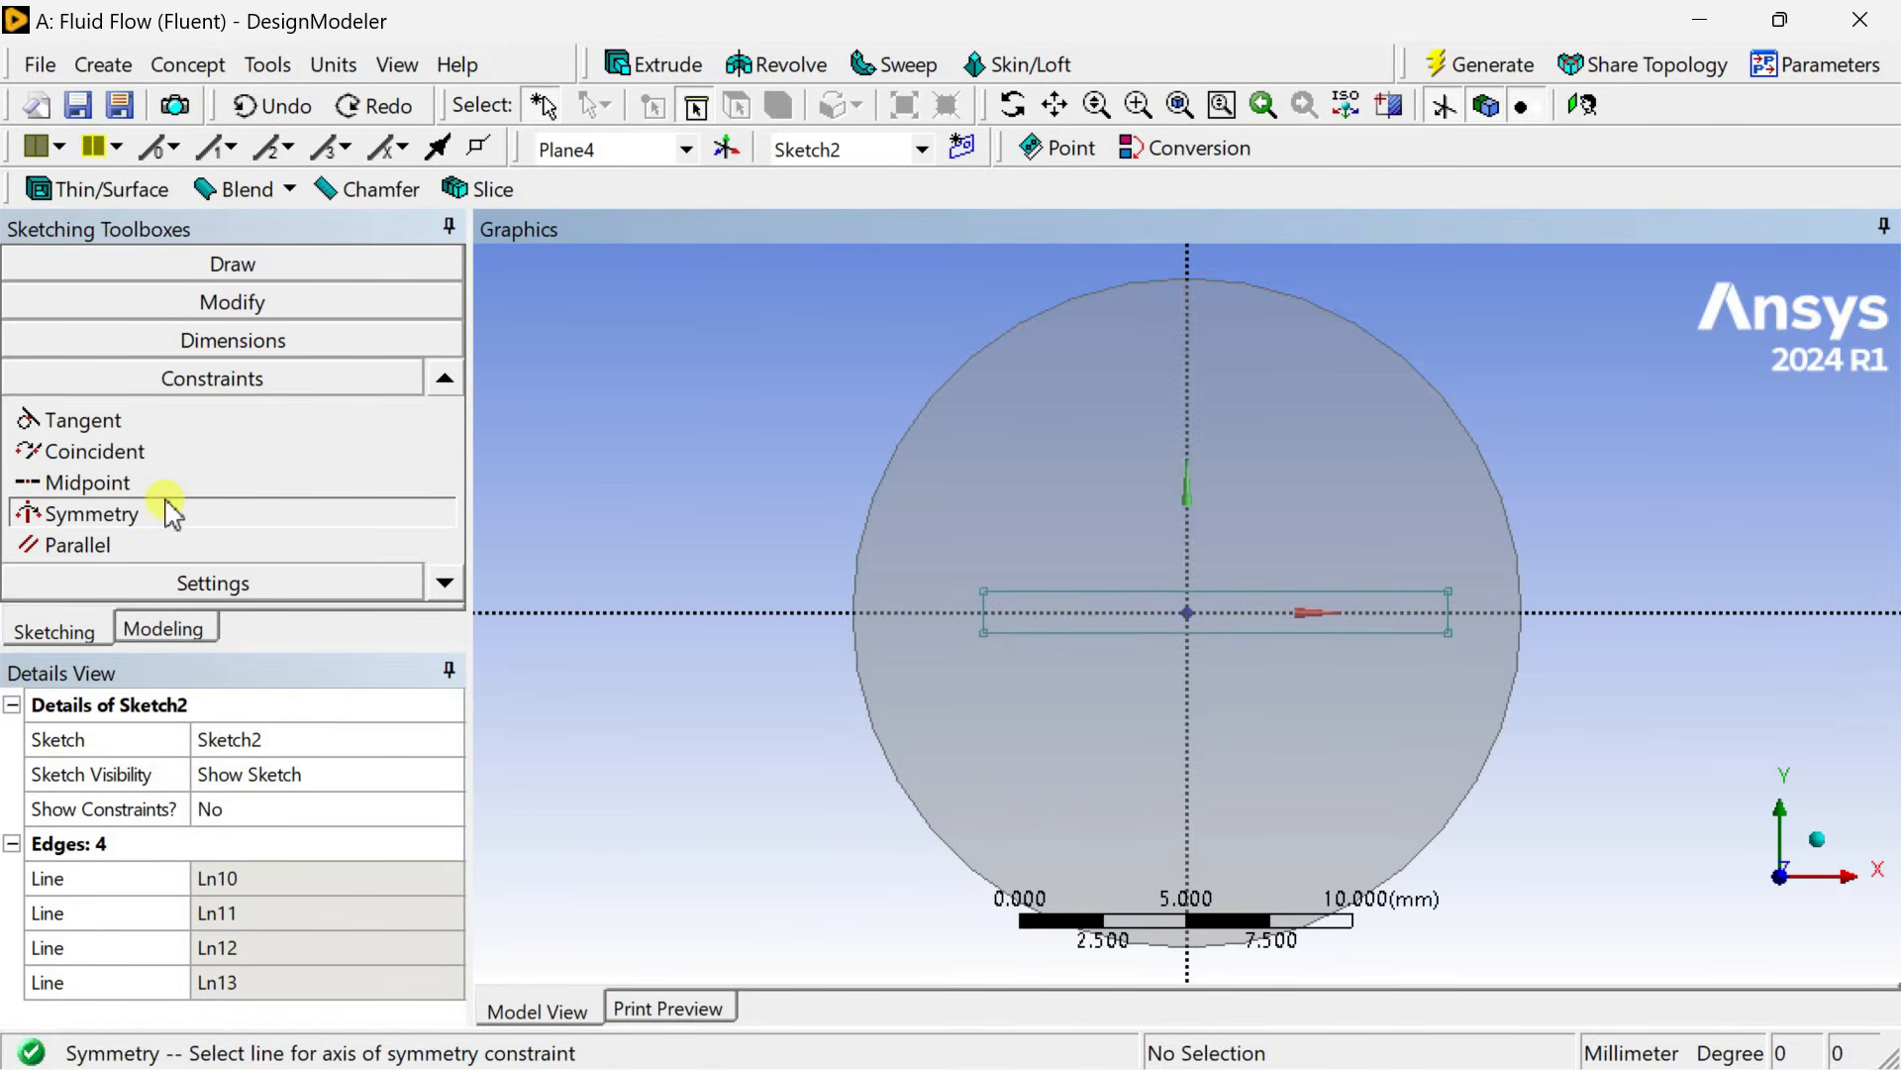
# Apply a Symmetry constraint to the rectangle's left and right edges about the vertical axis.
pyautogui.click(117, 483)
pyautogui.click(121, 511)
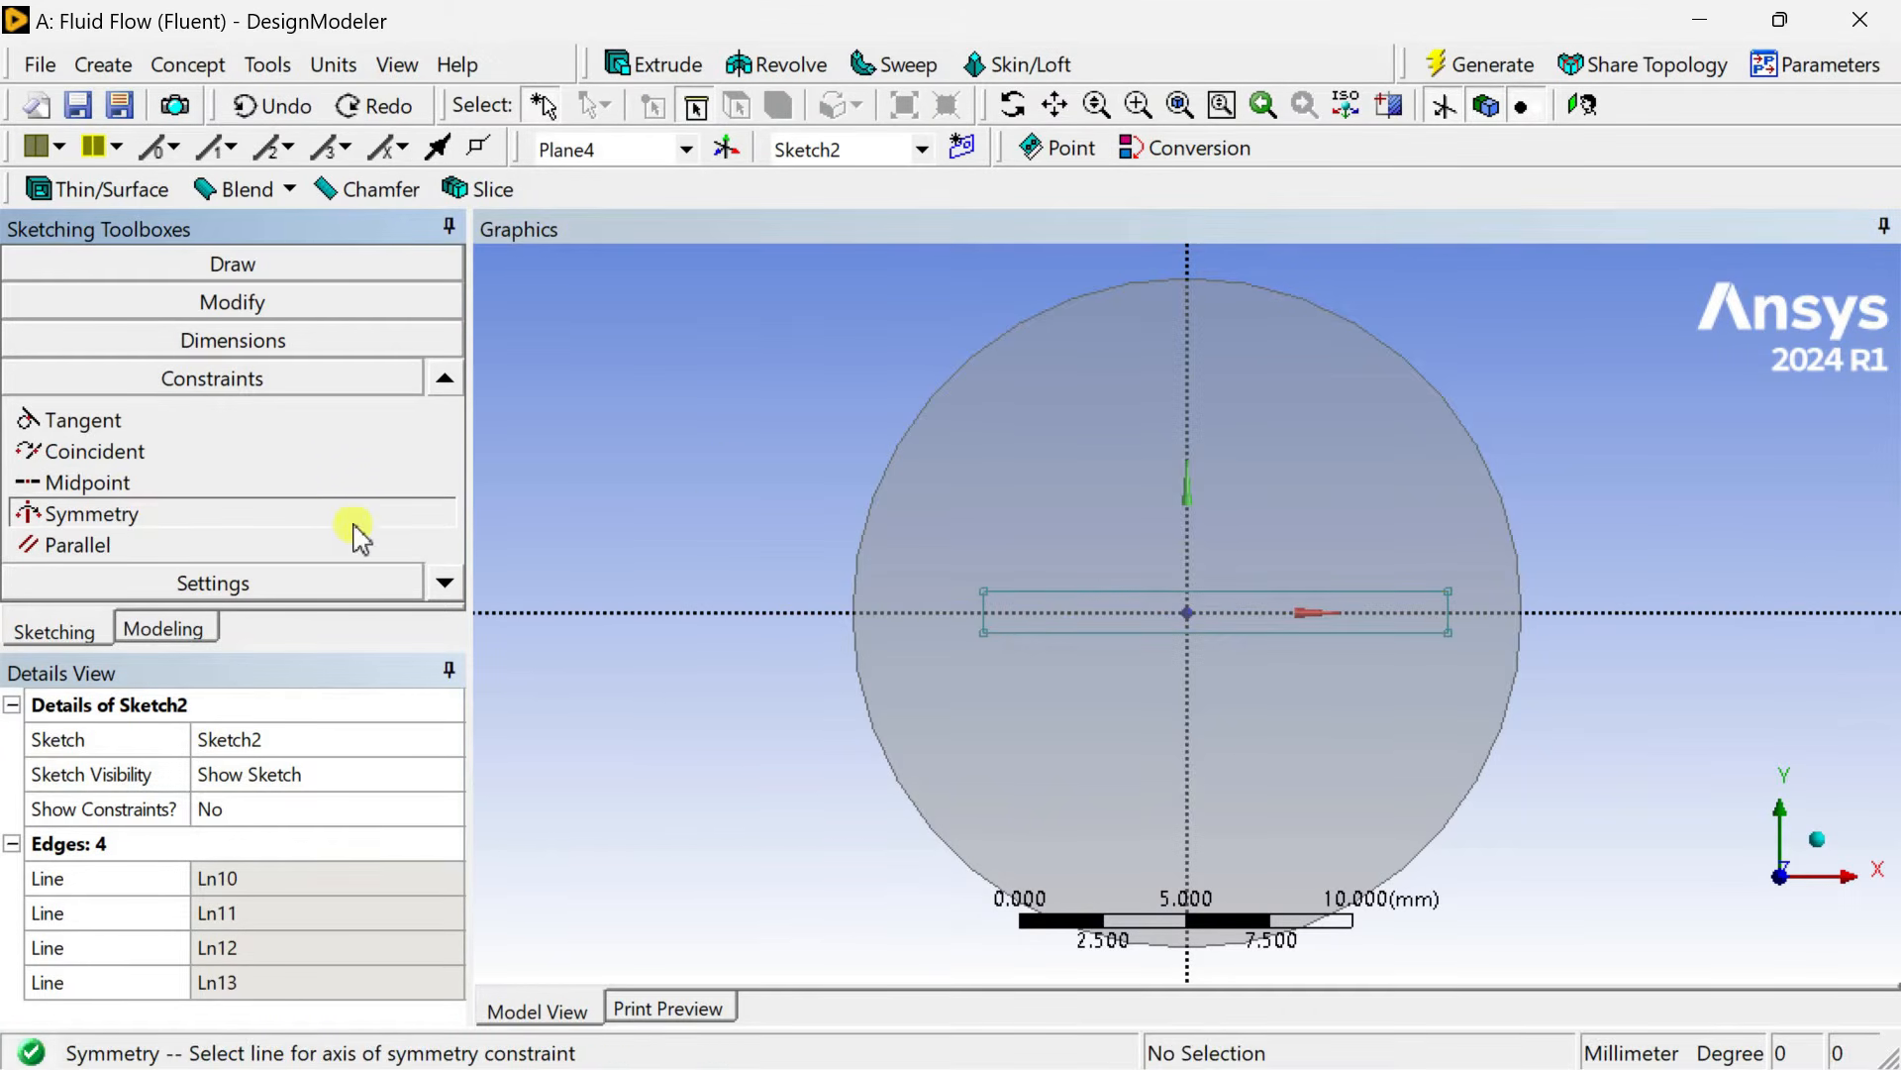
pyautogui.click(1189, 391)
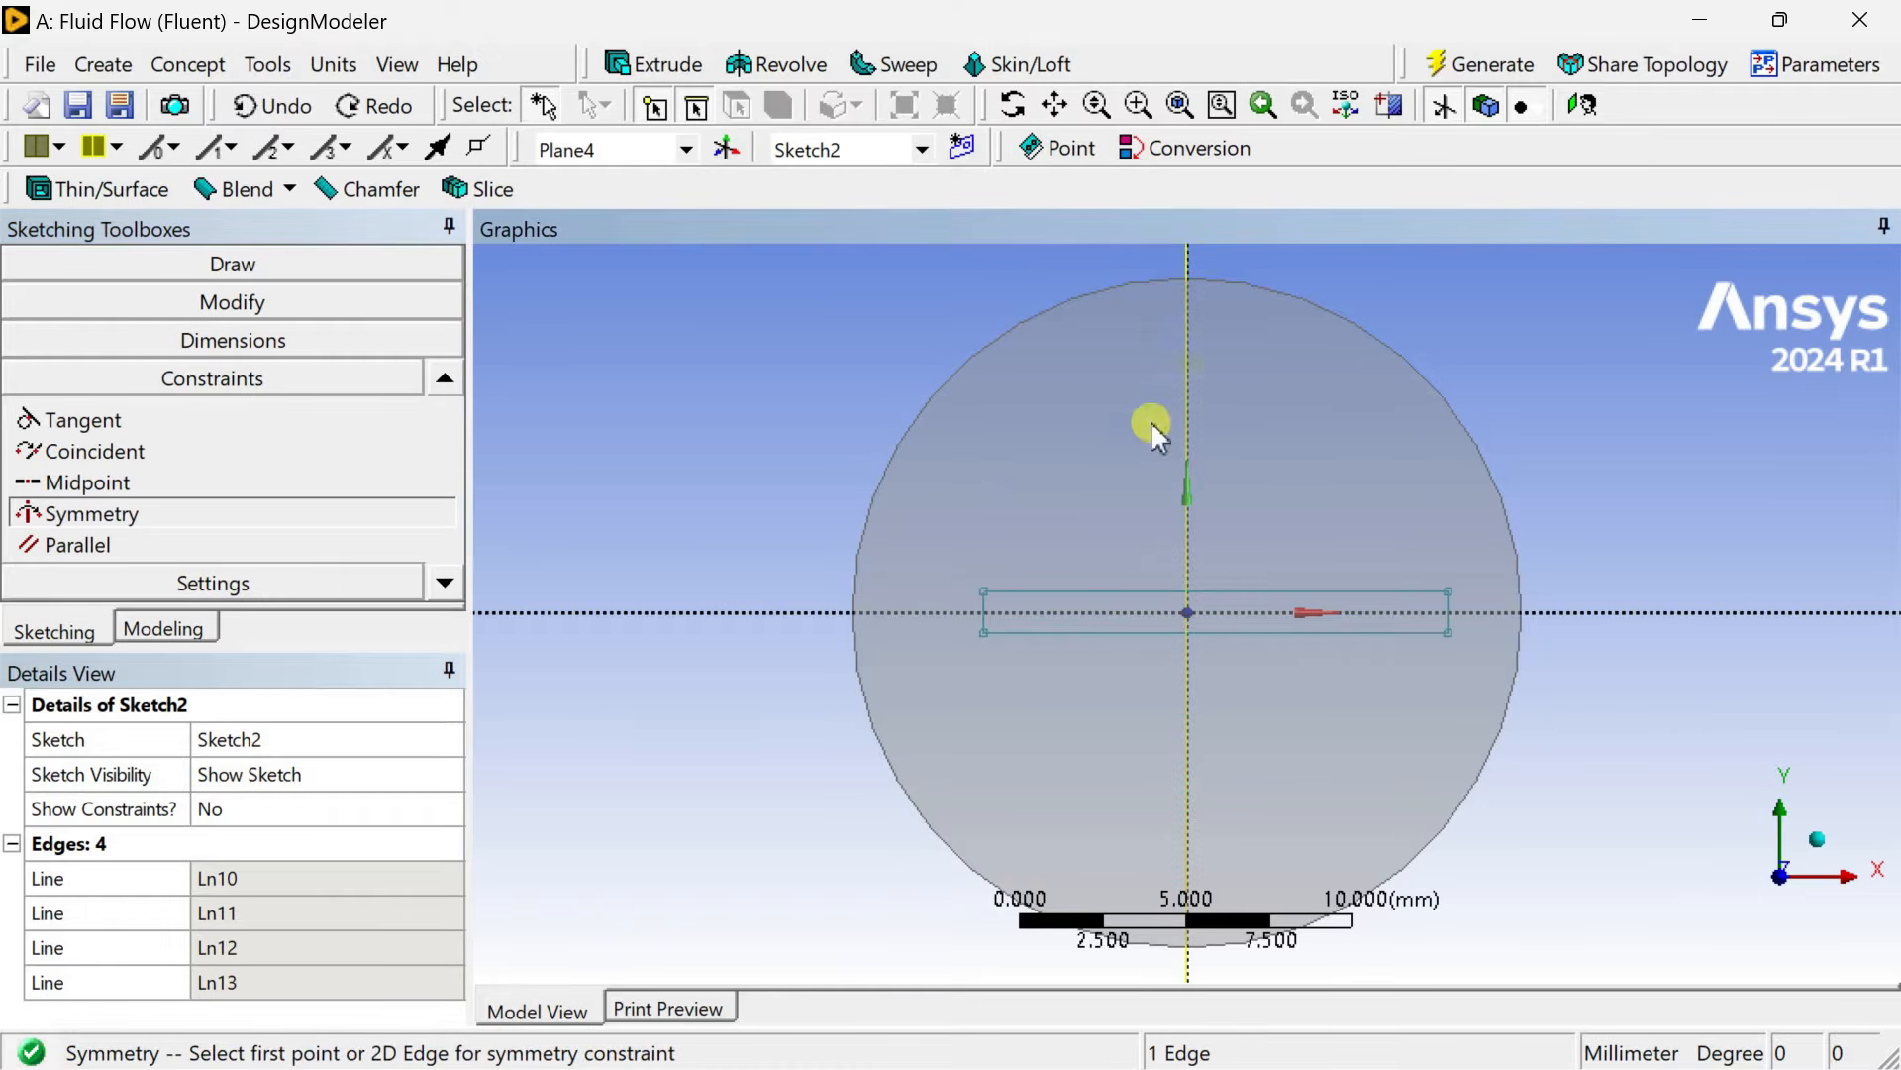
pyautogui.click(987, 622)
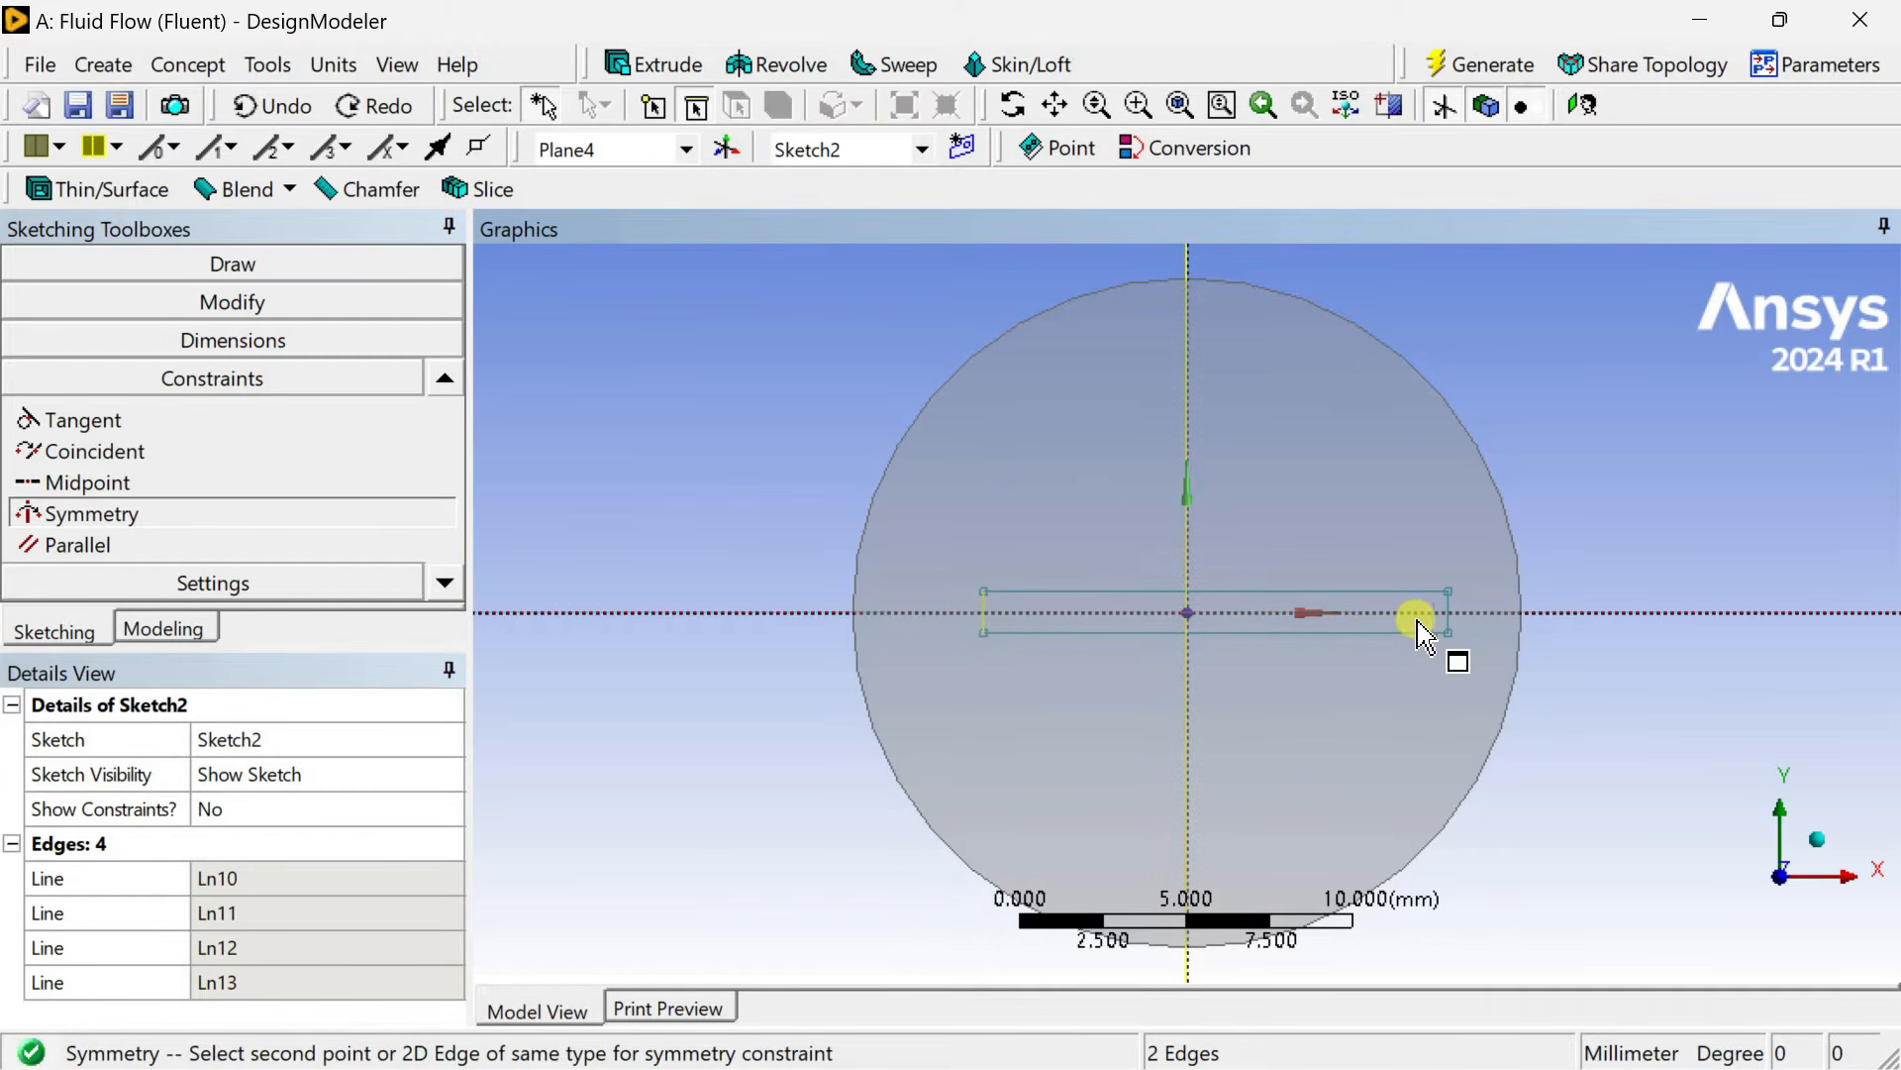
pyautogui.click(1449, 622)
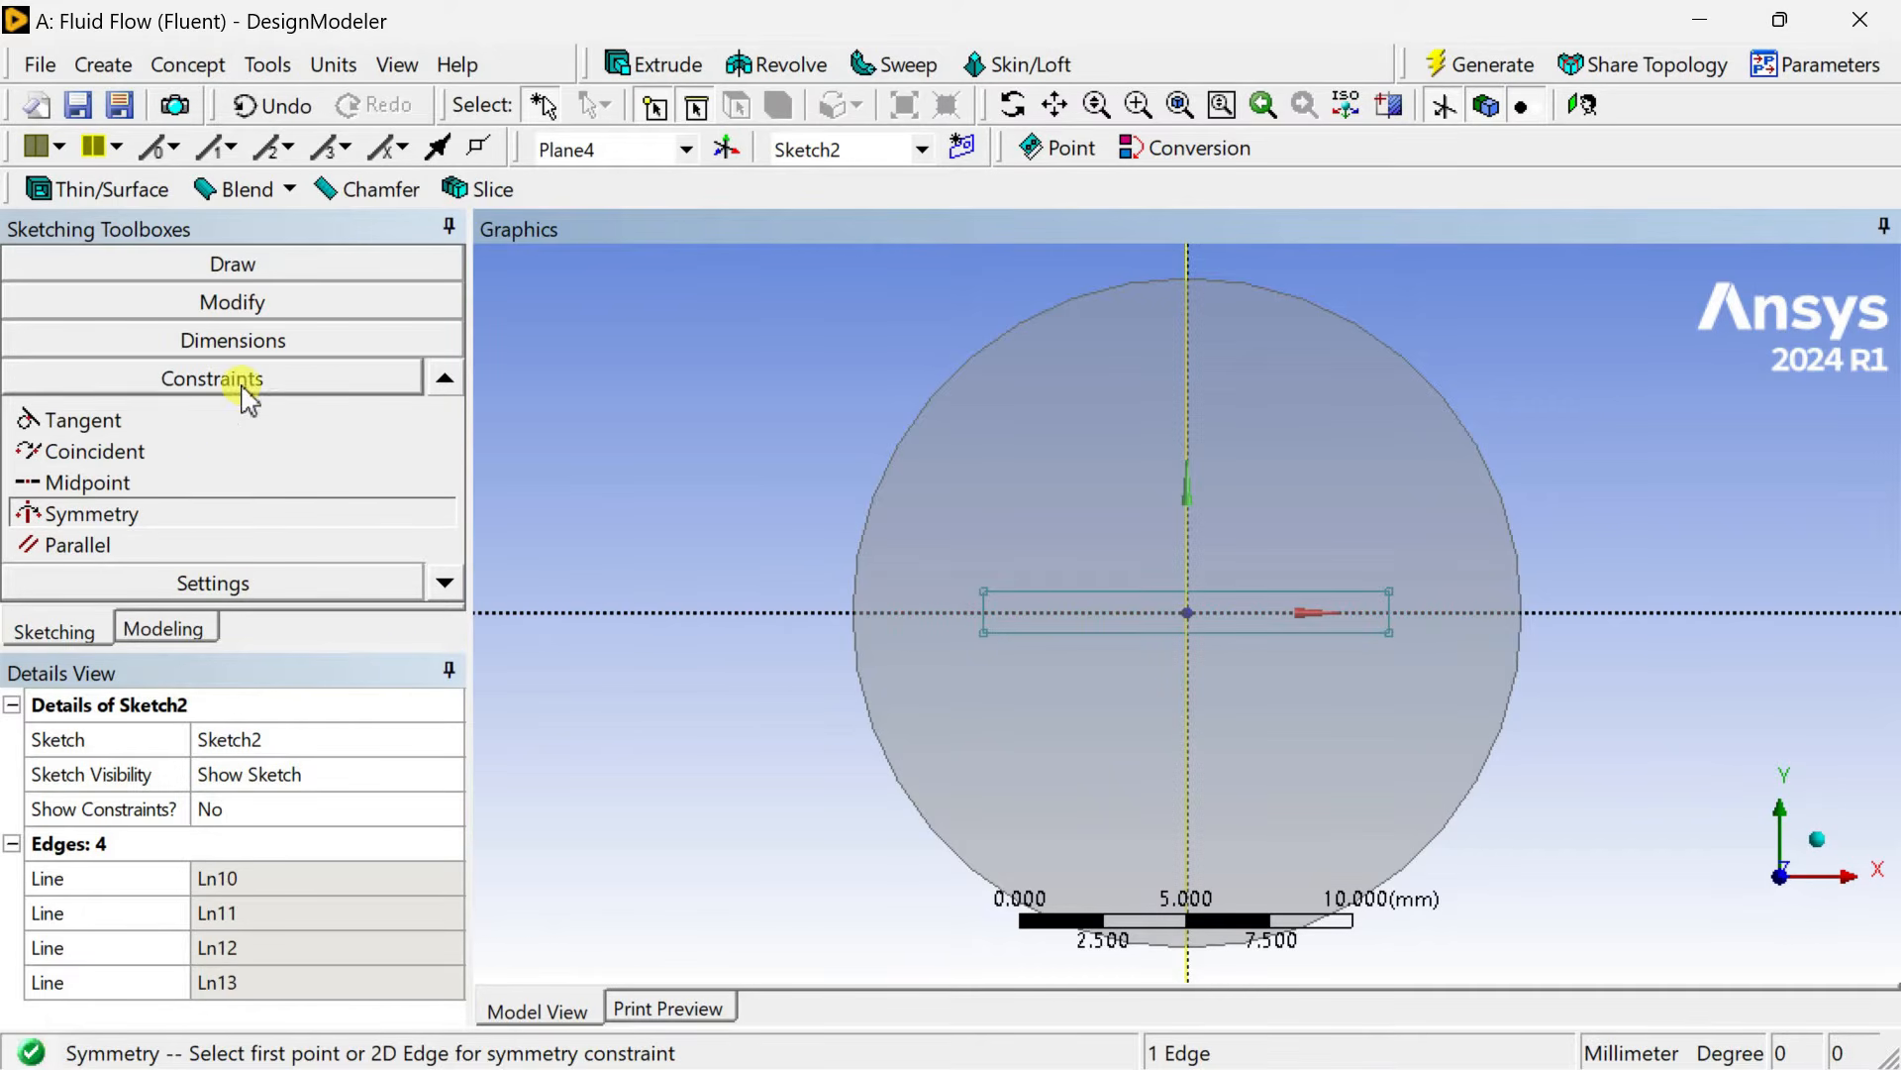
# Dimension the rectangle's horizontal width and vertical height.
pyautogui.click(282, 342)
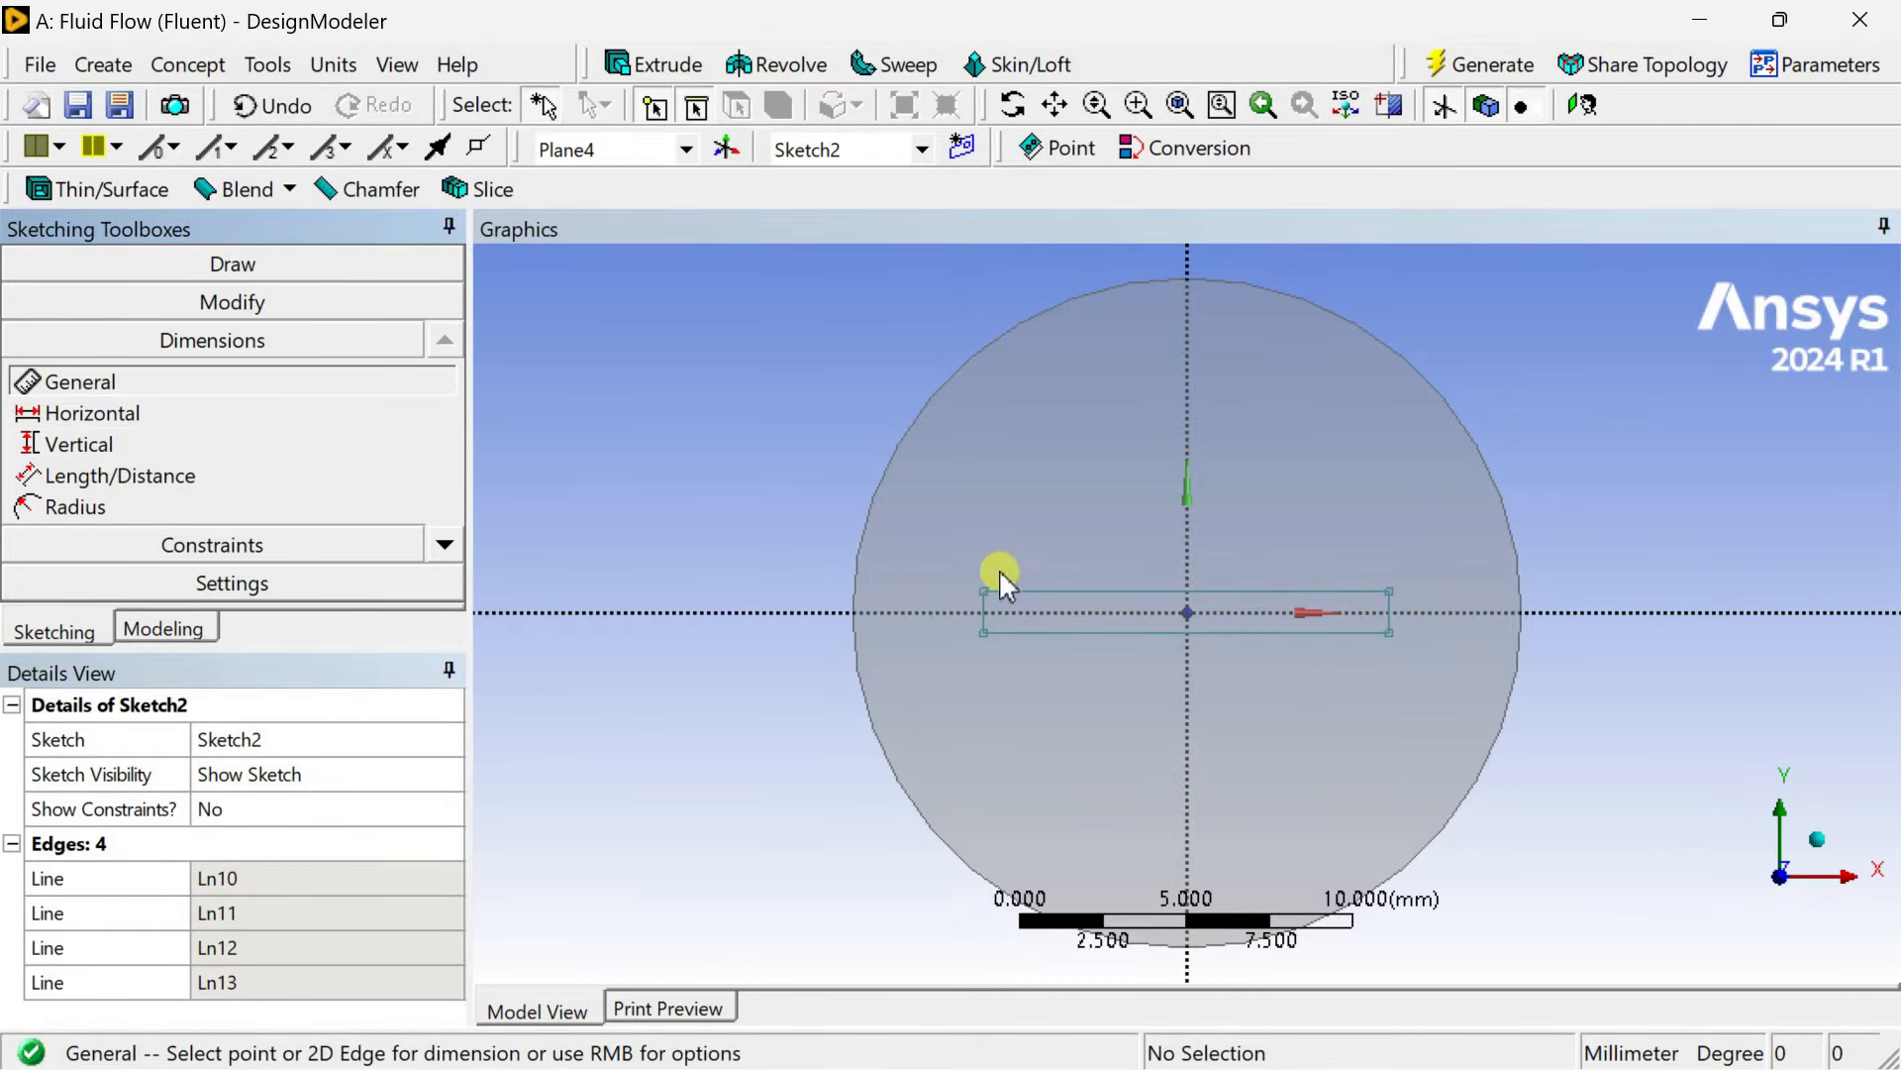
pyautogui.click(1099, 591)
pyautogui.click(1089, 510)
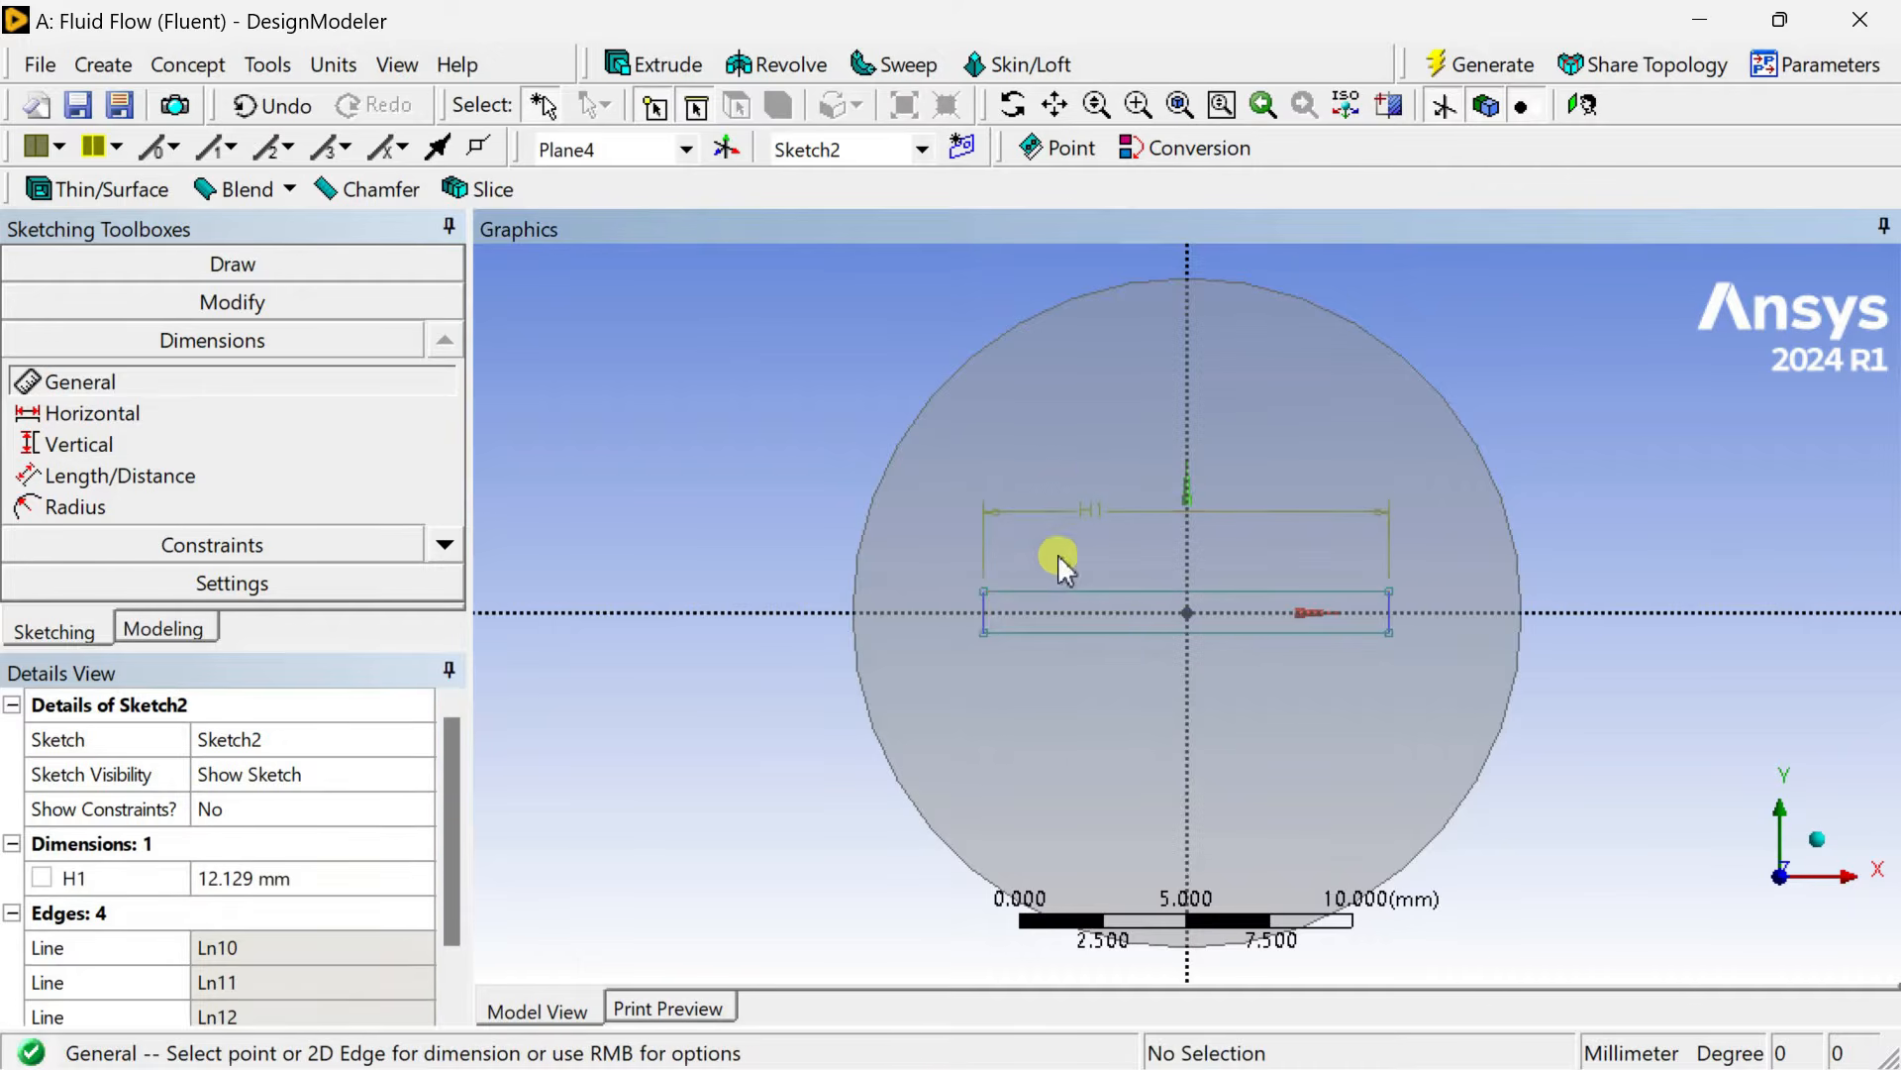
pyautogui.click(985, 619)
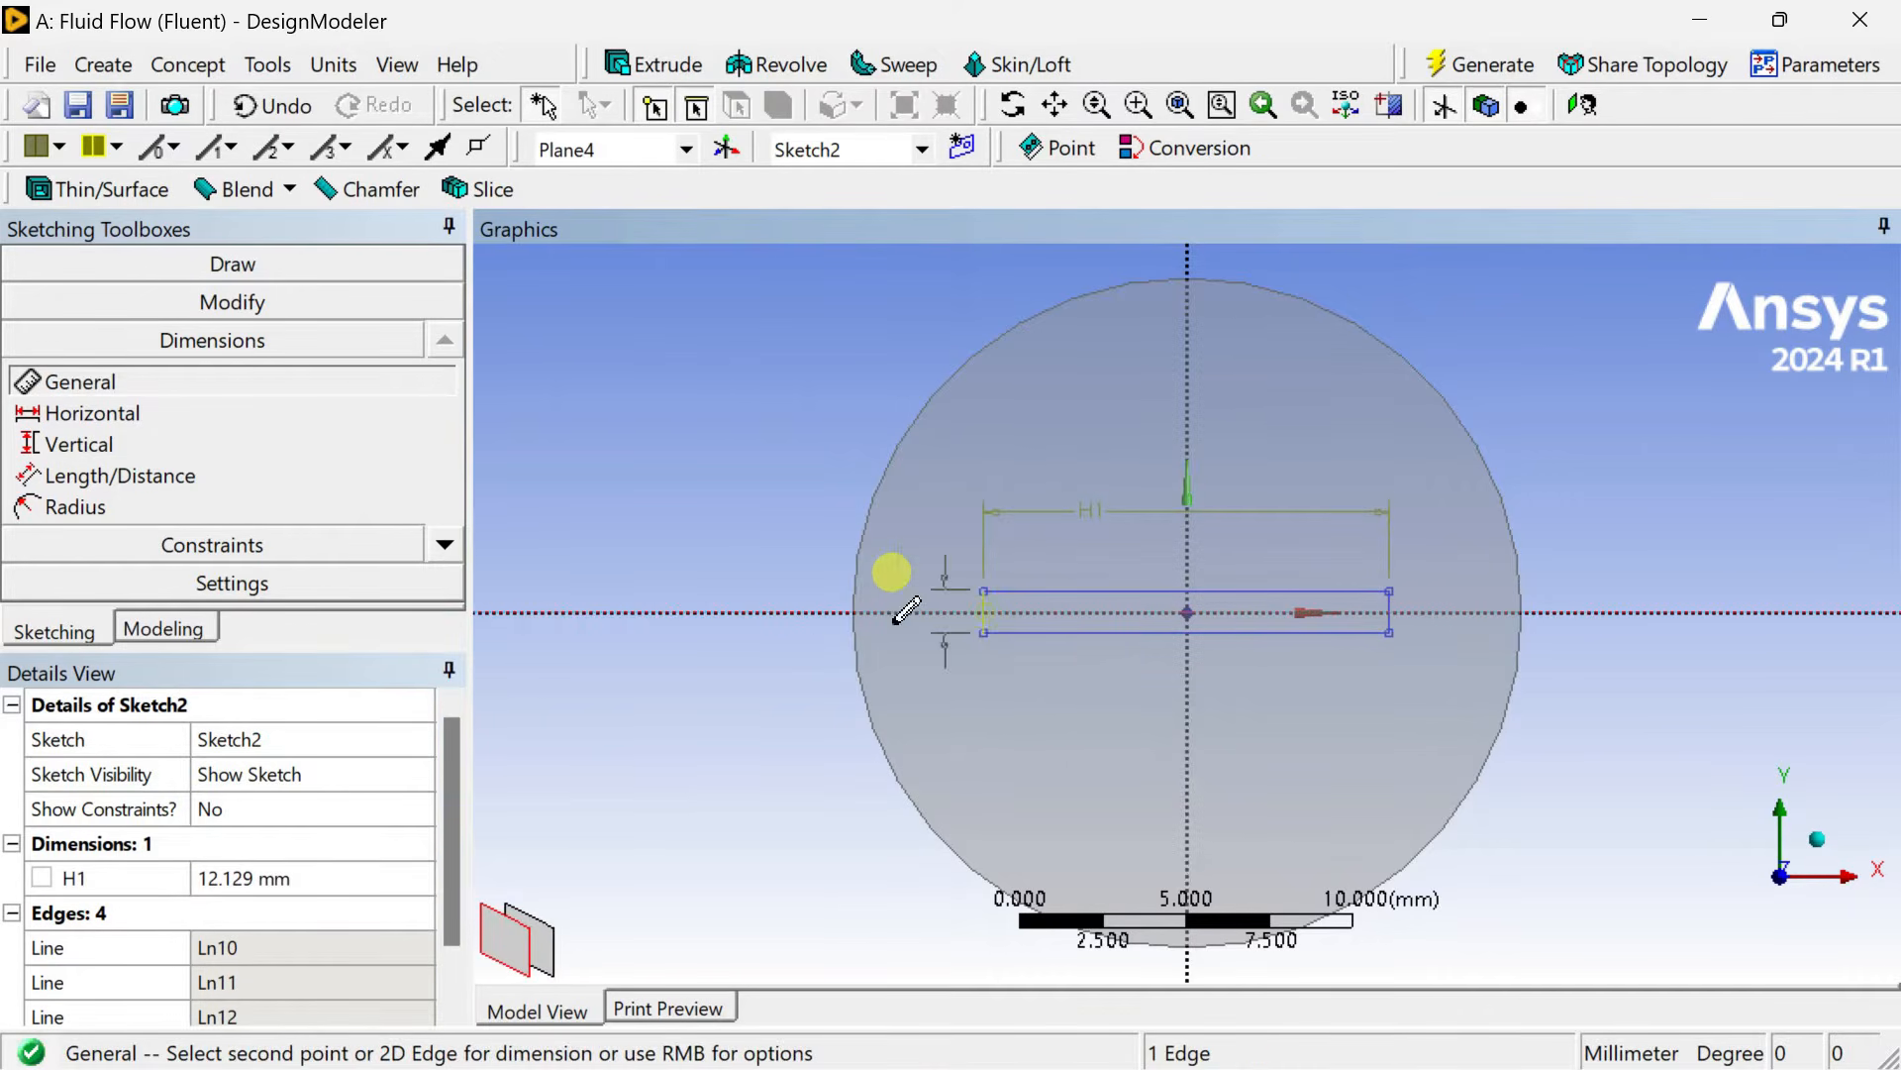
pyautogui.click(792, 644)
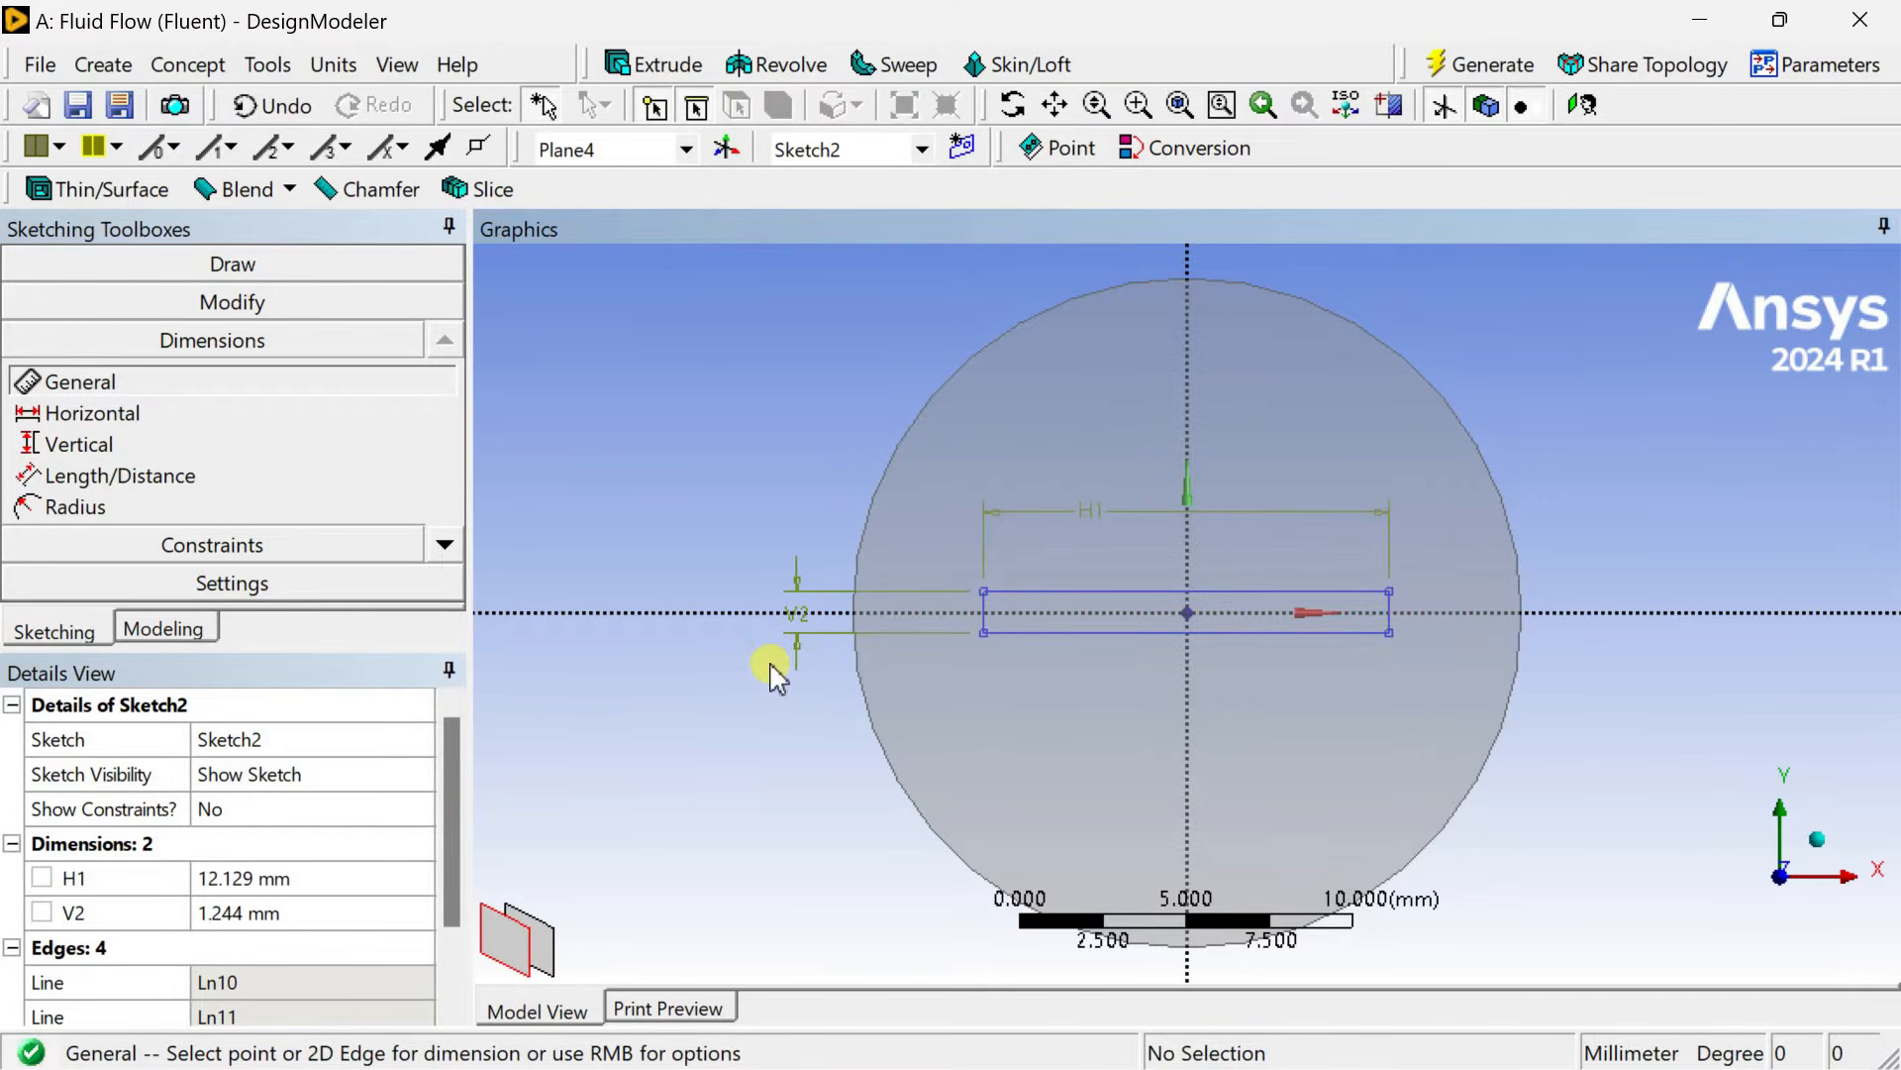
# Set the rectangle's width H1 to 15 mm and height V2 to 1 mm, then generate.
pyautogui.click(325, 876)
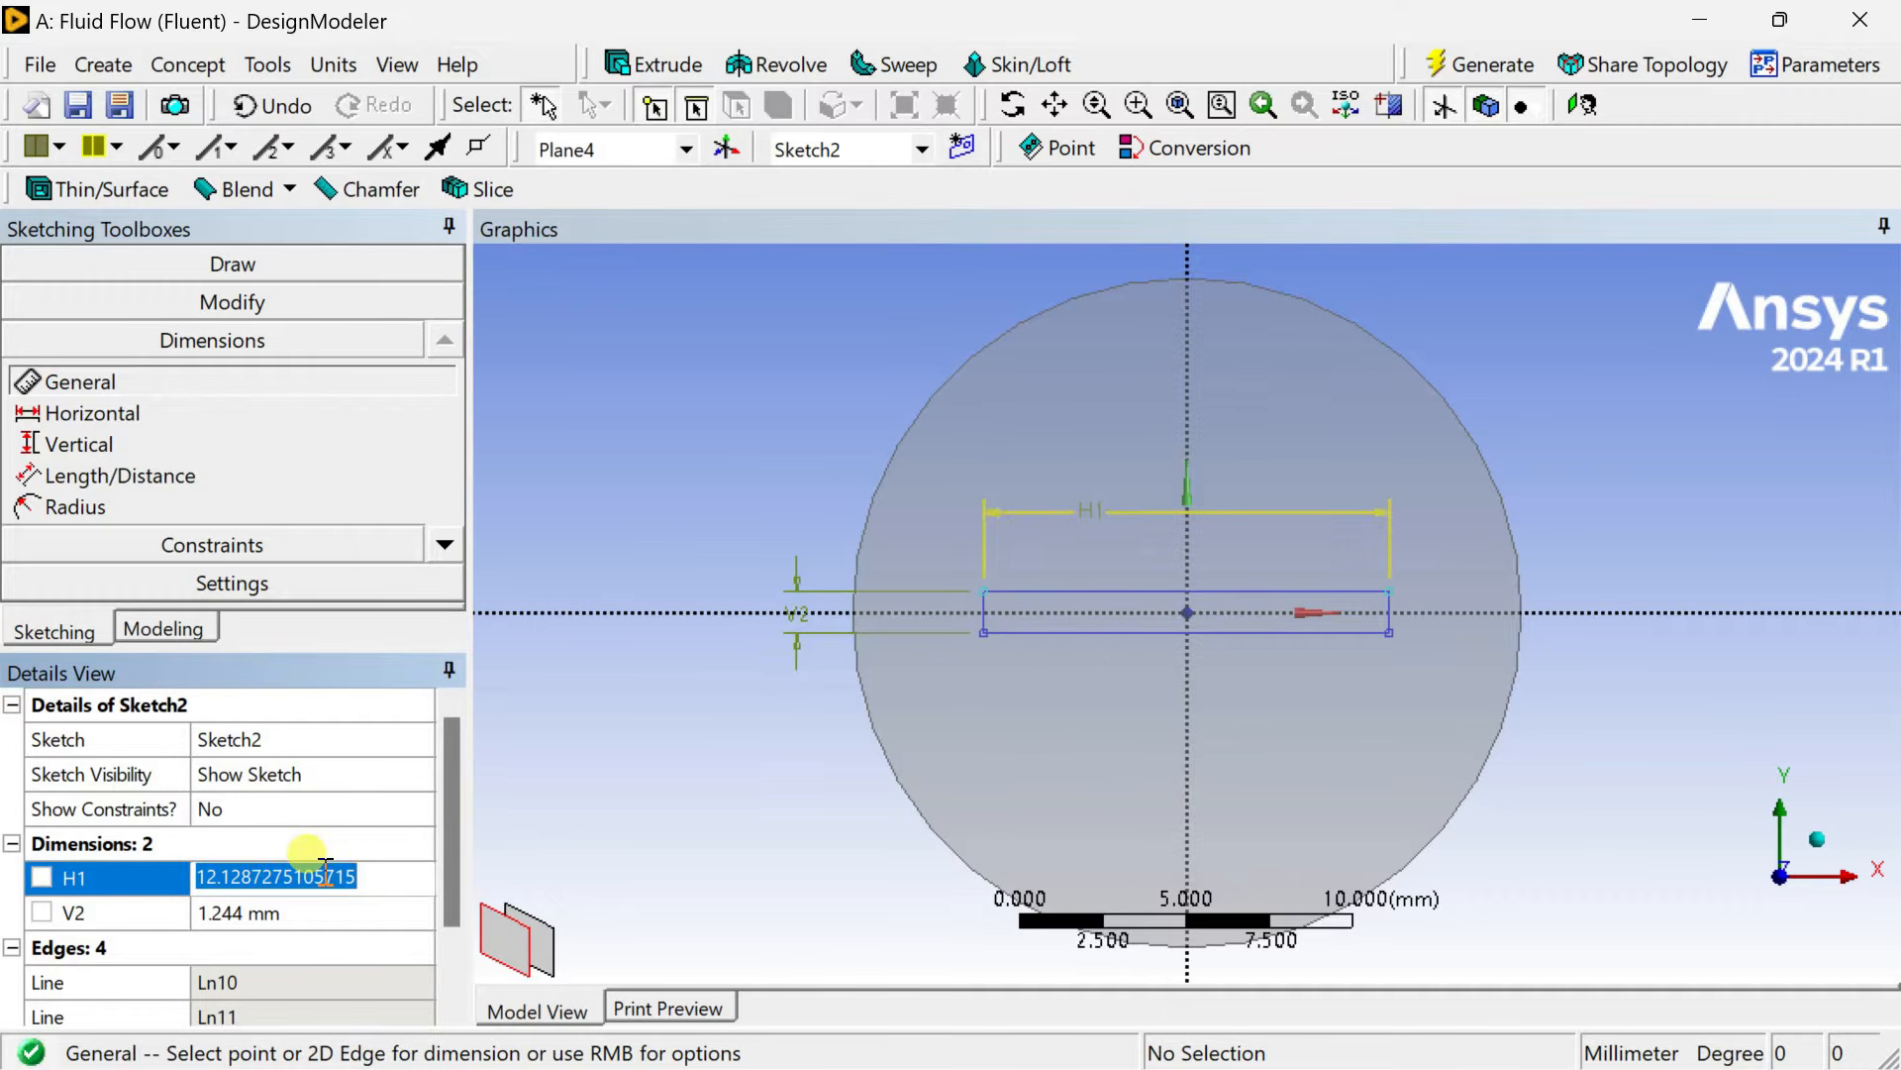
pyautogui.write('15')
pyautogui.press('Return')
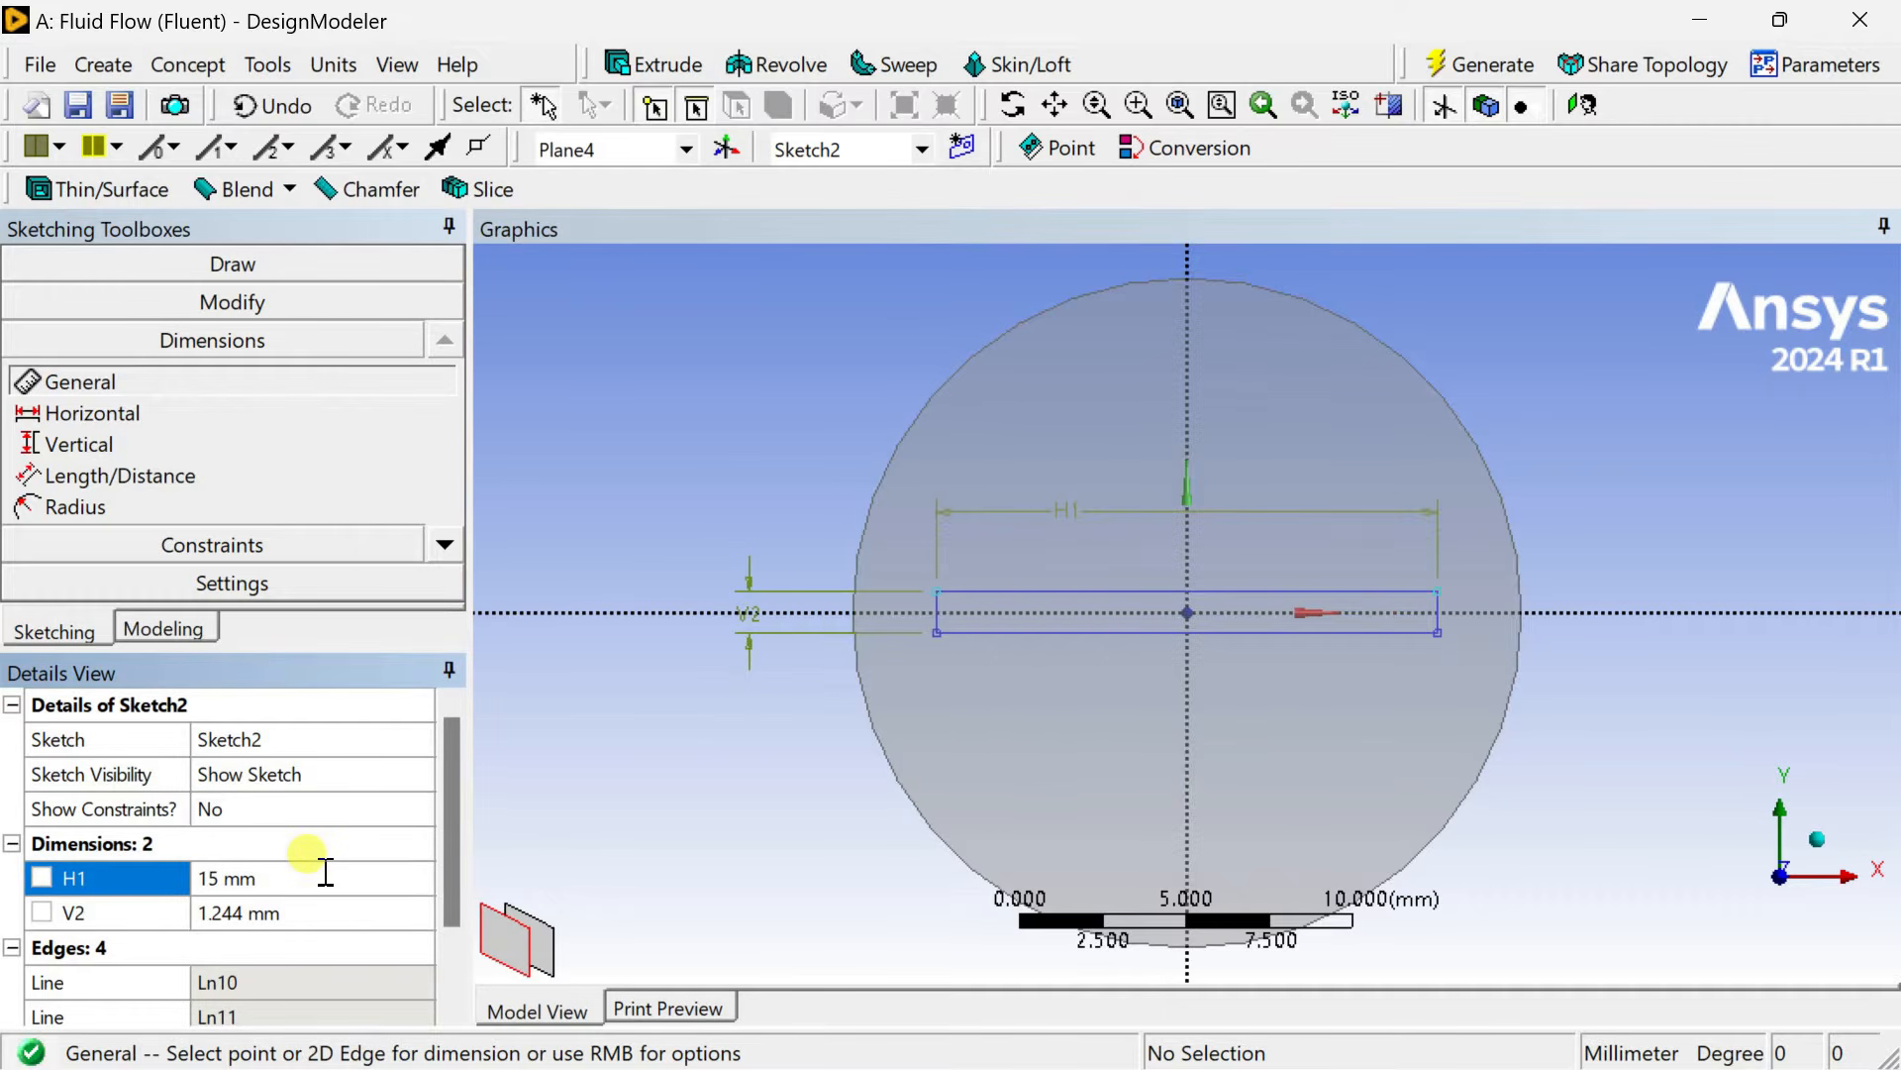
pyautogui.click(335, 911)
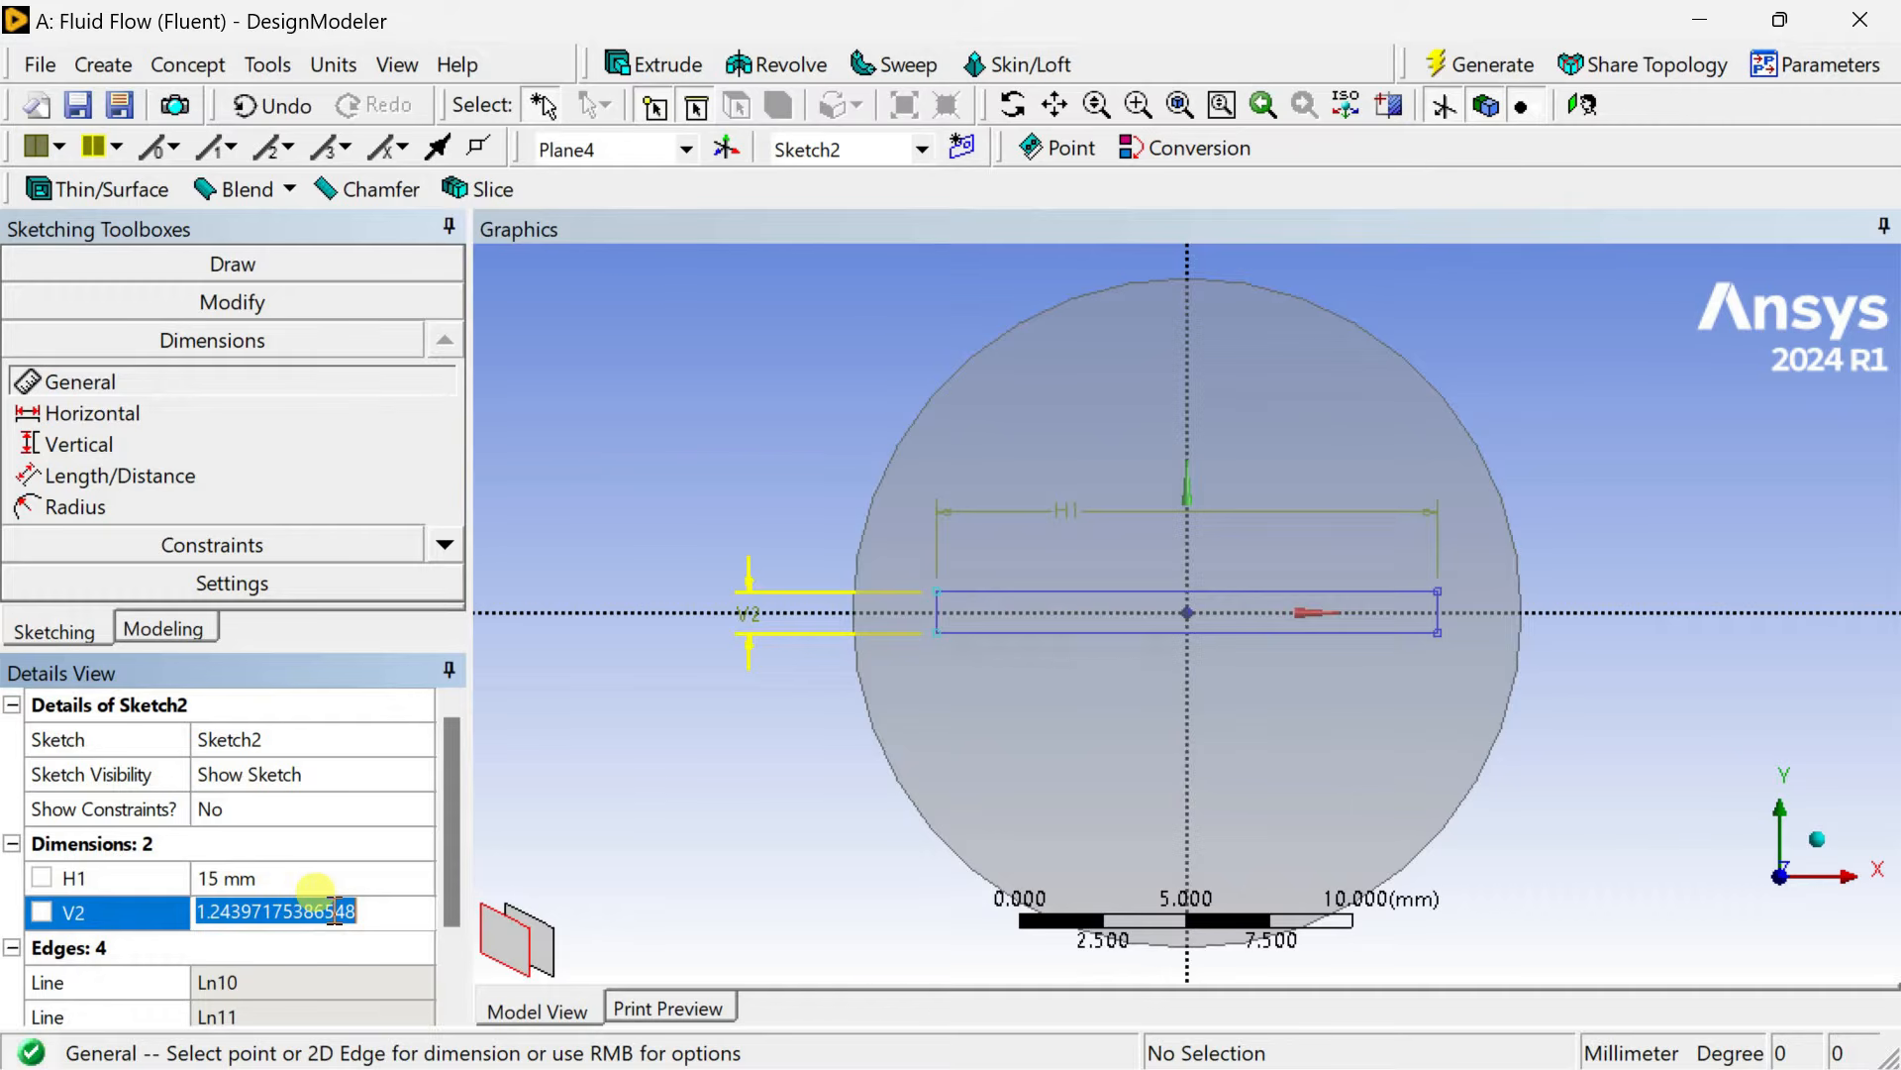
pyautogui.write('1')
pyautogui.press('Return')
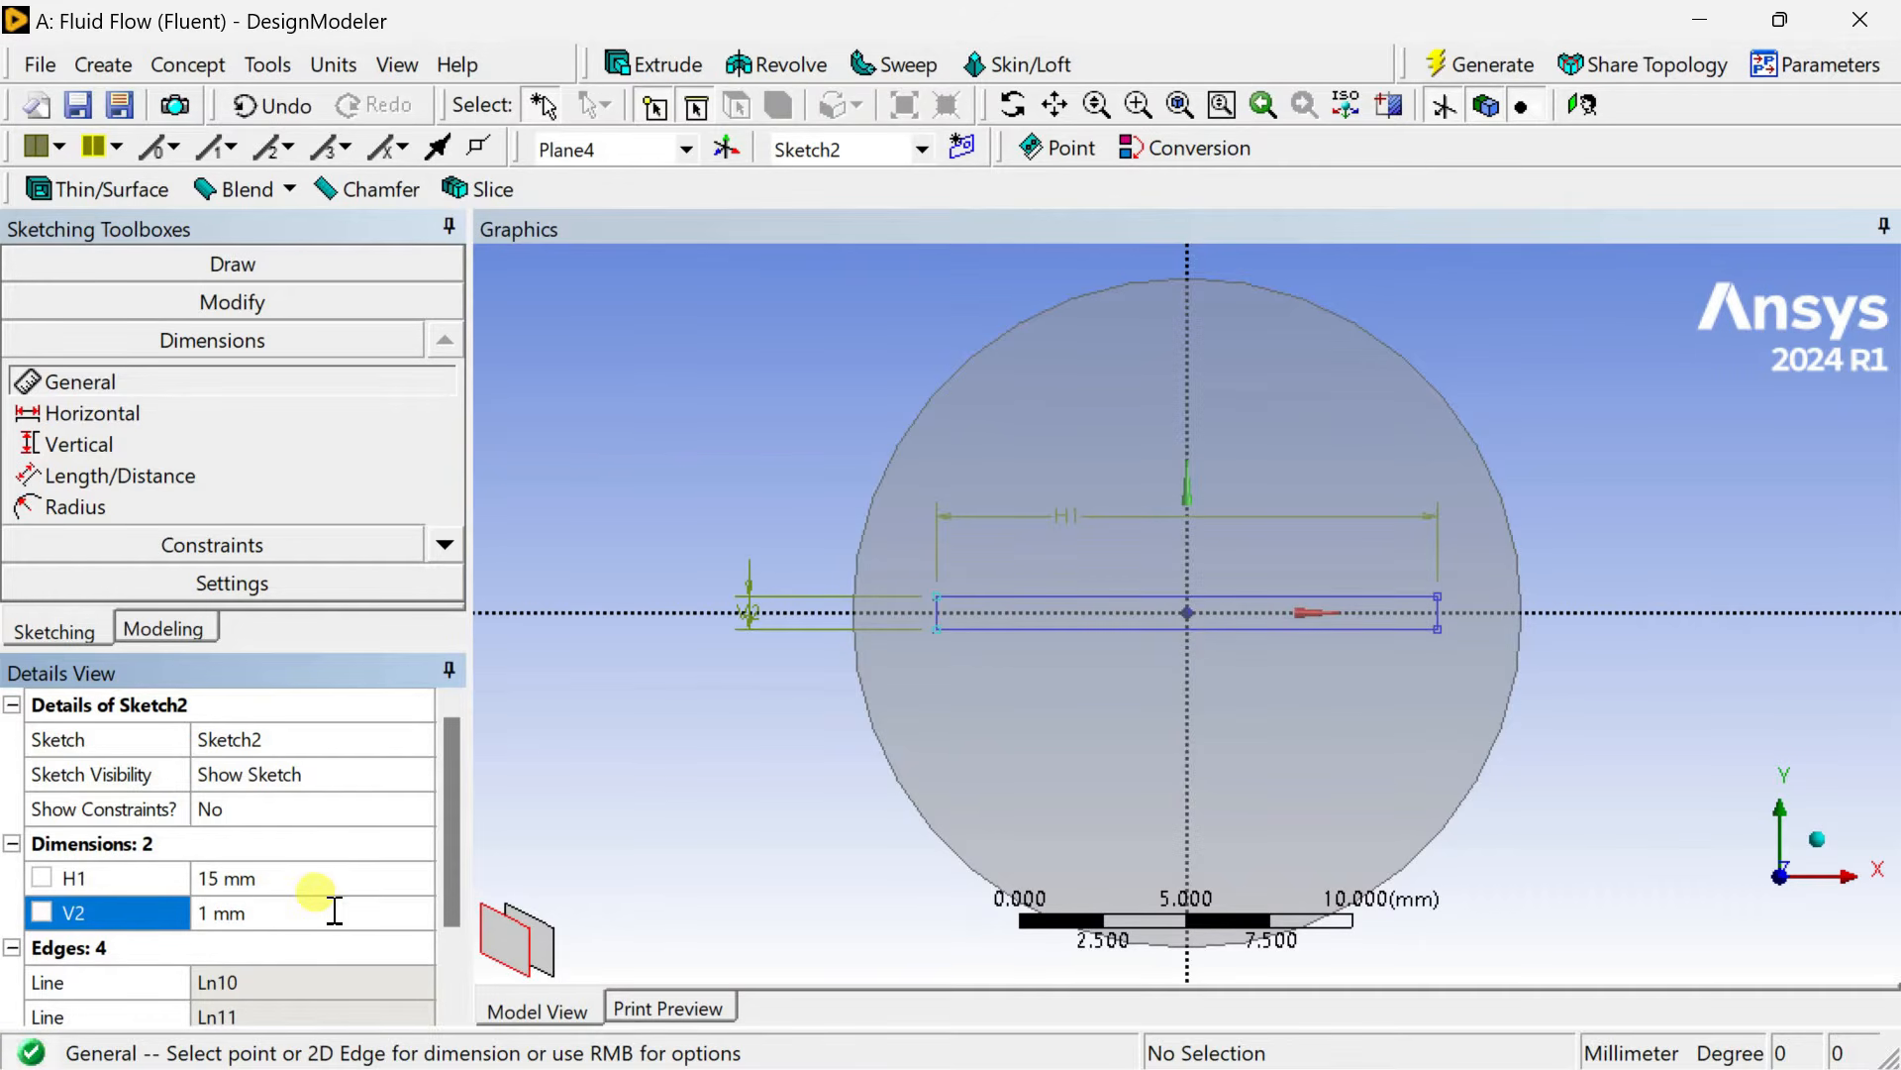
pyautogui.click(1497, 67)
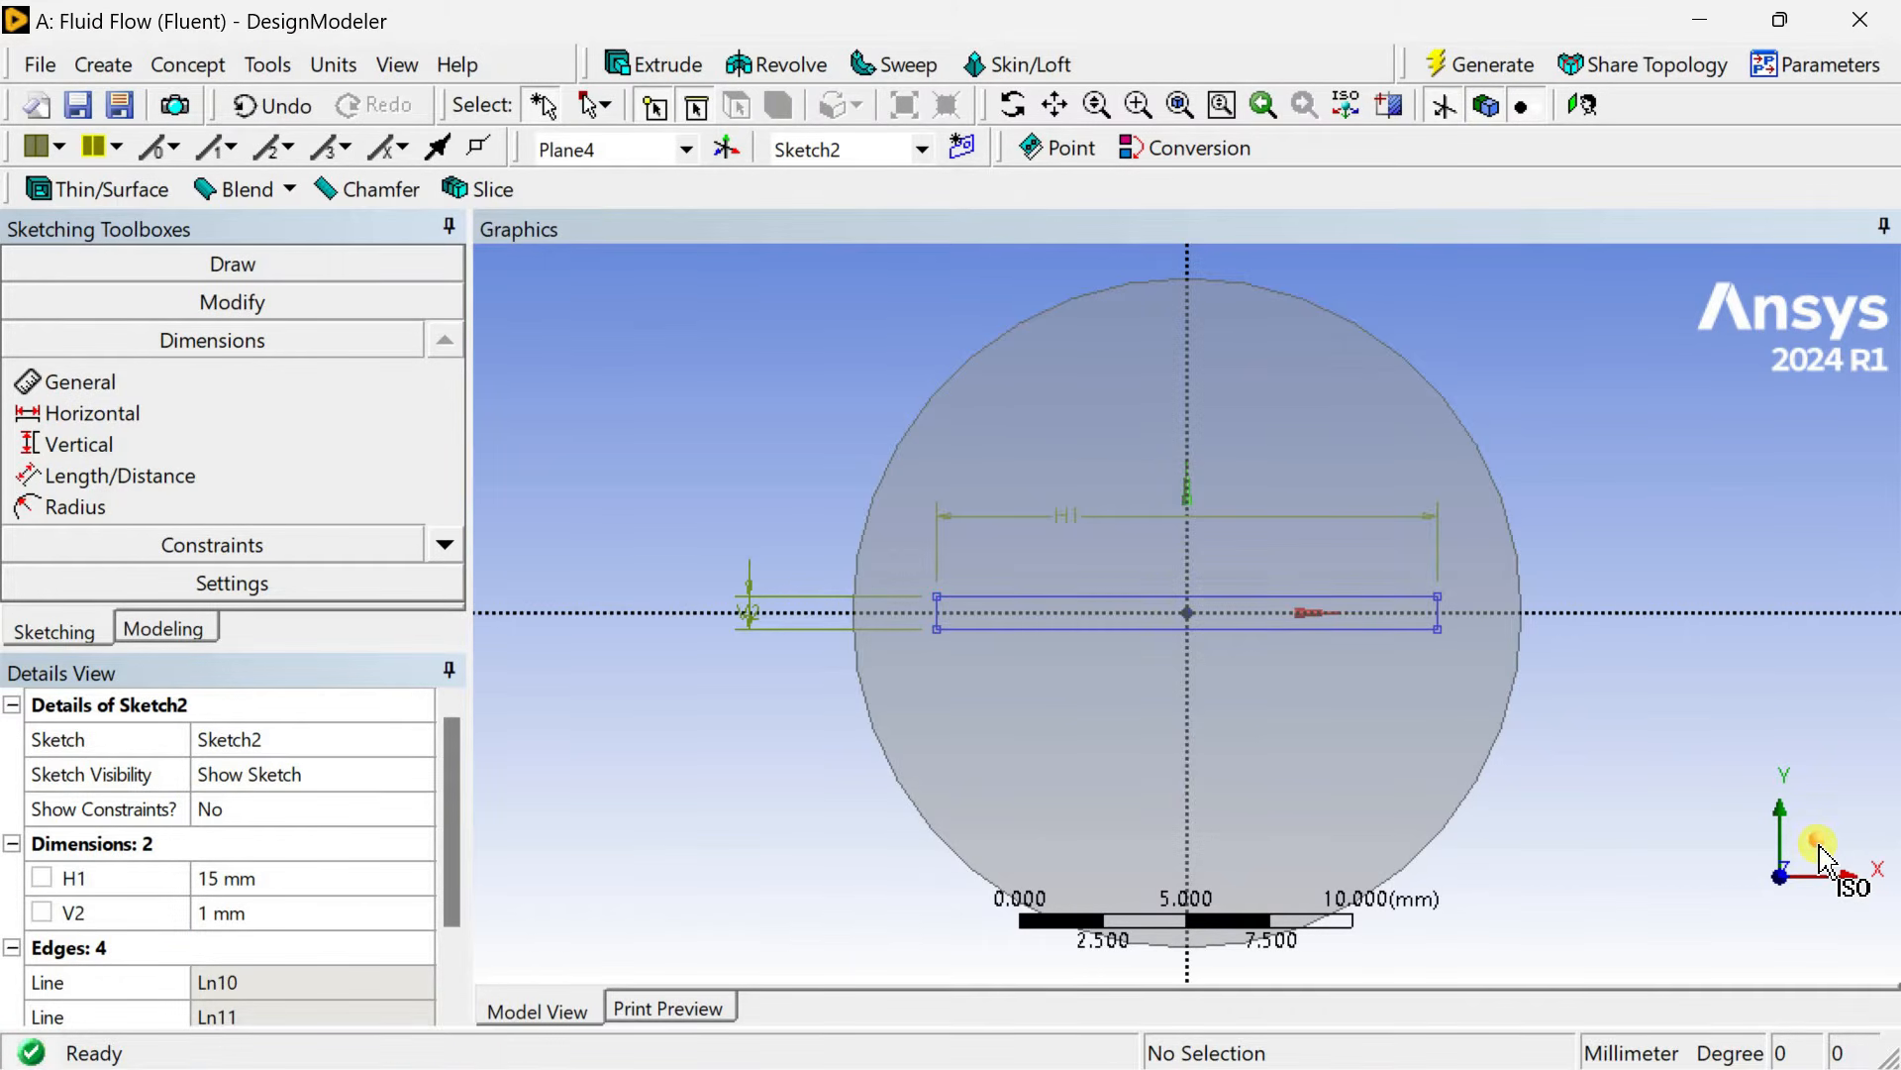
# Add a new sketch on the ZXPlane and switch to sketching mode.
pyautogui.click(1825, 856)
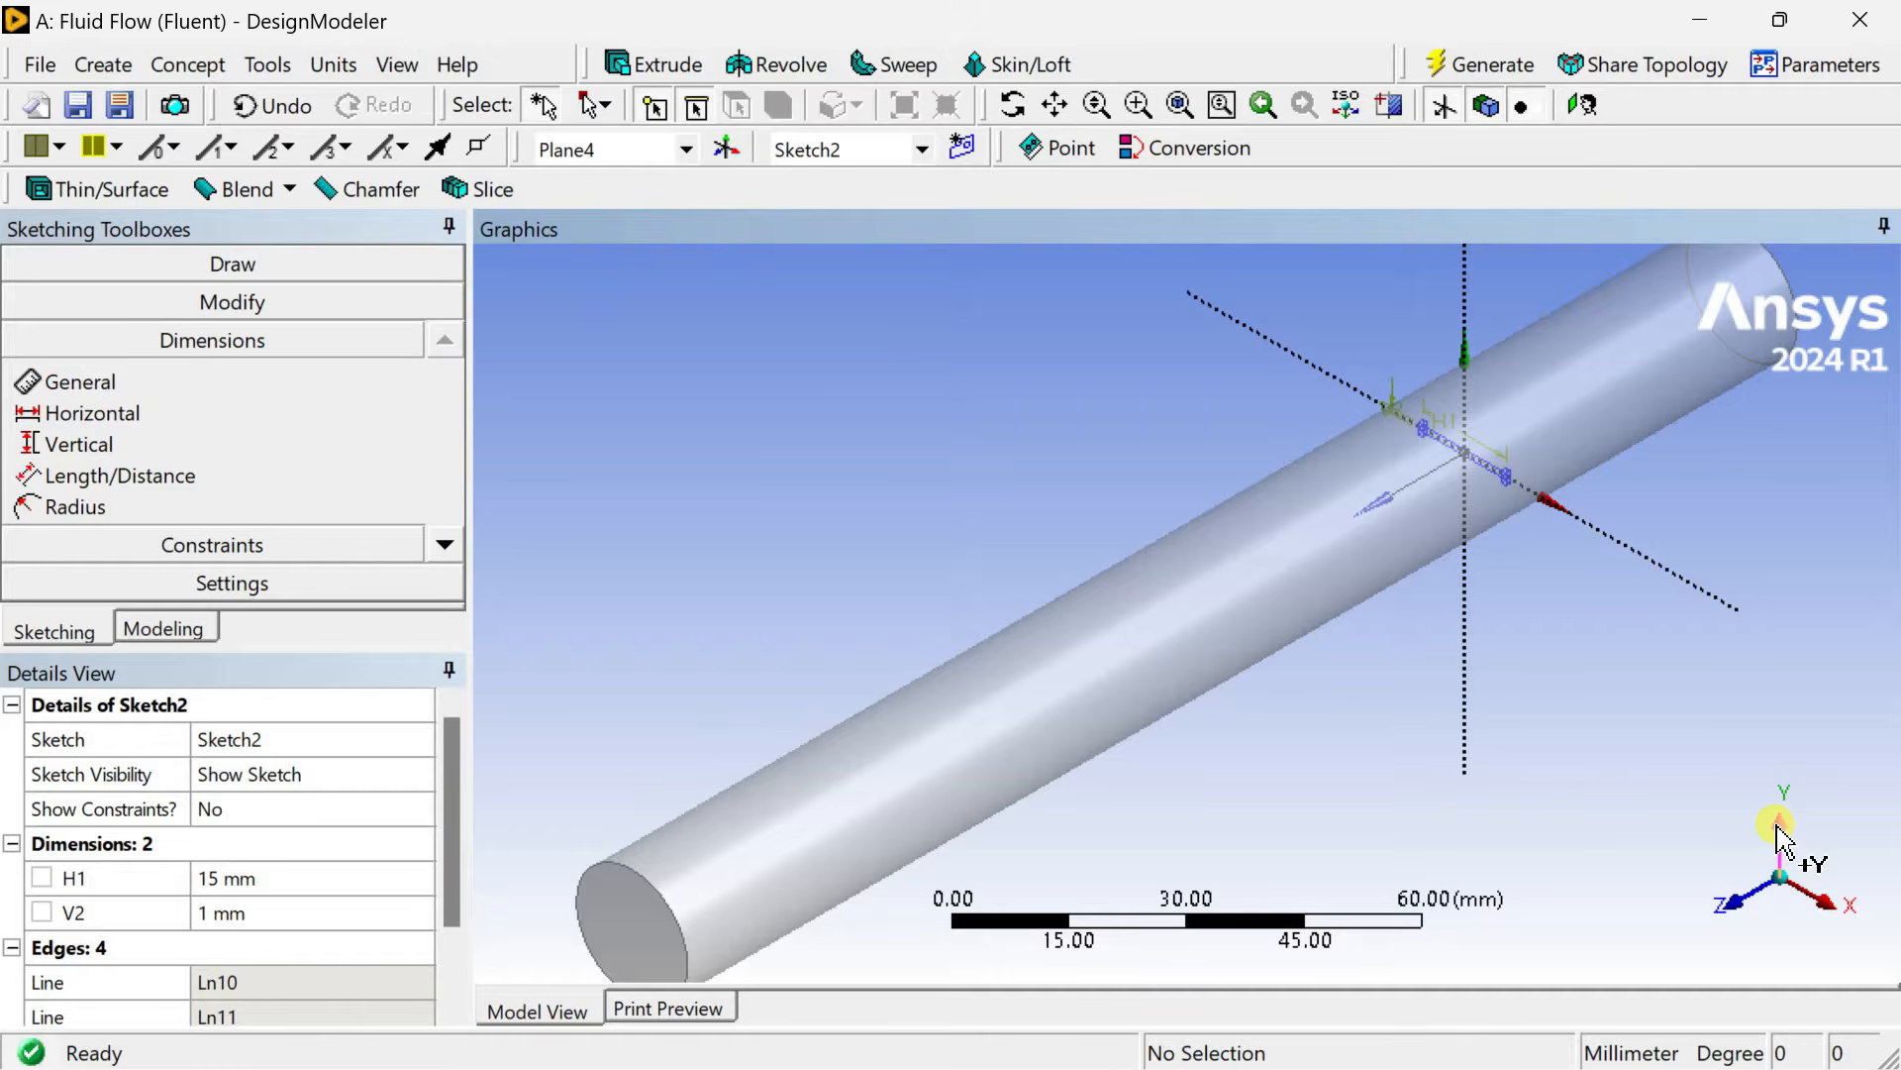
pyautogui.click(1779, 828)
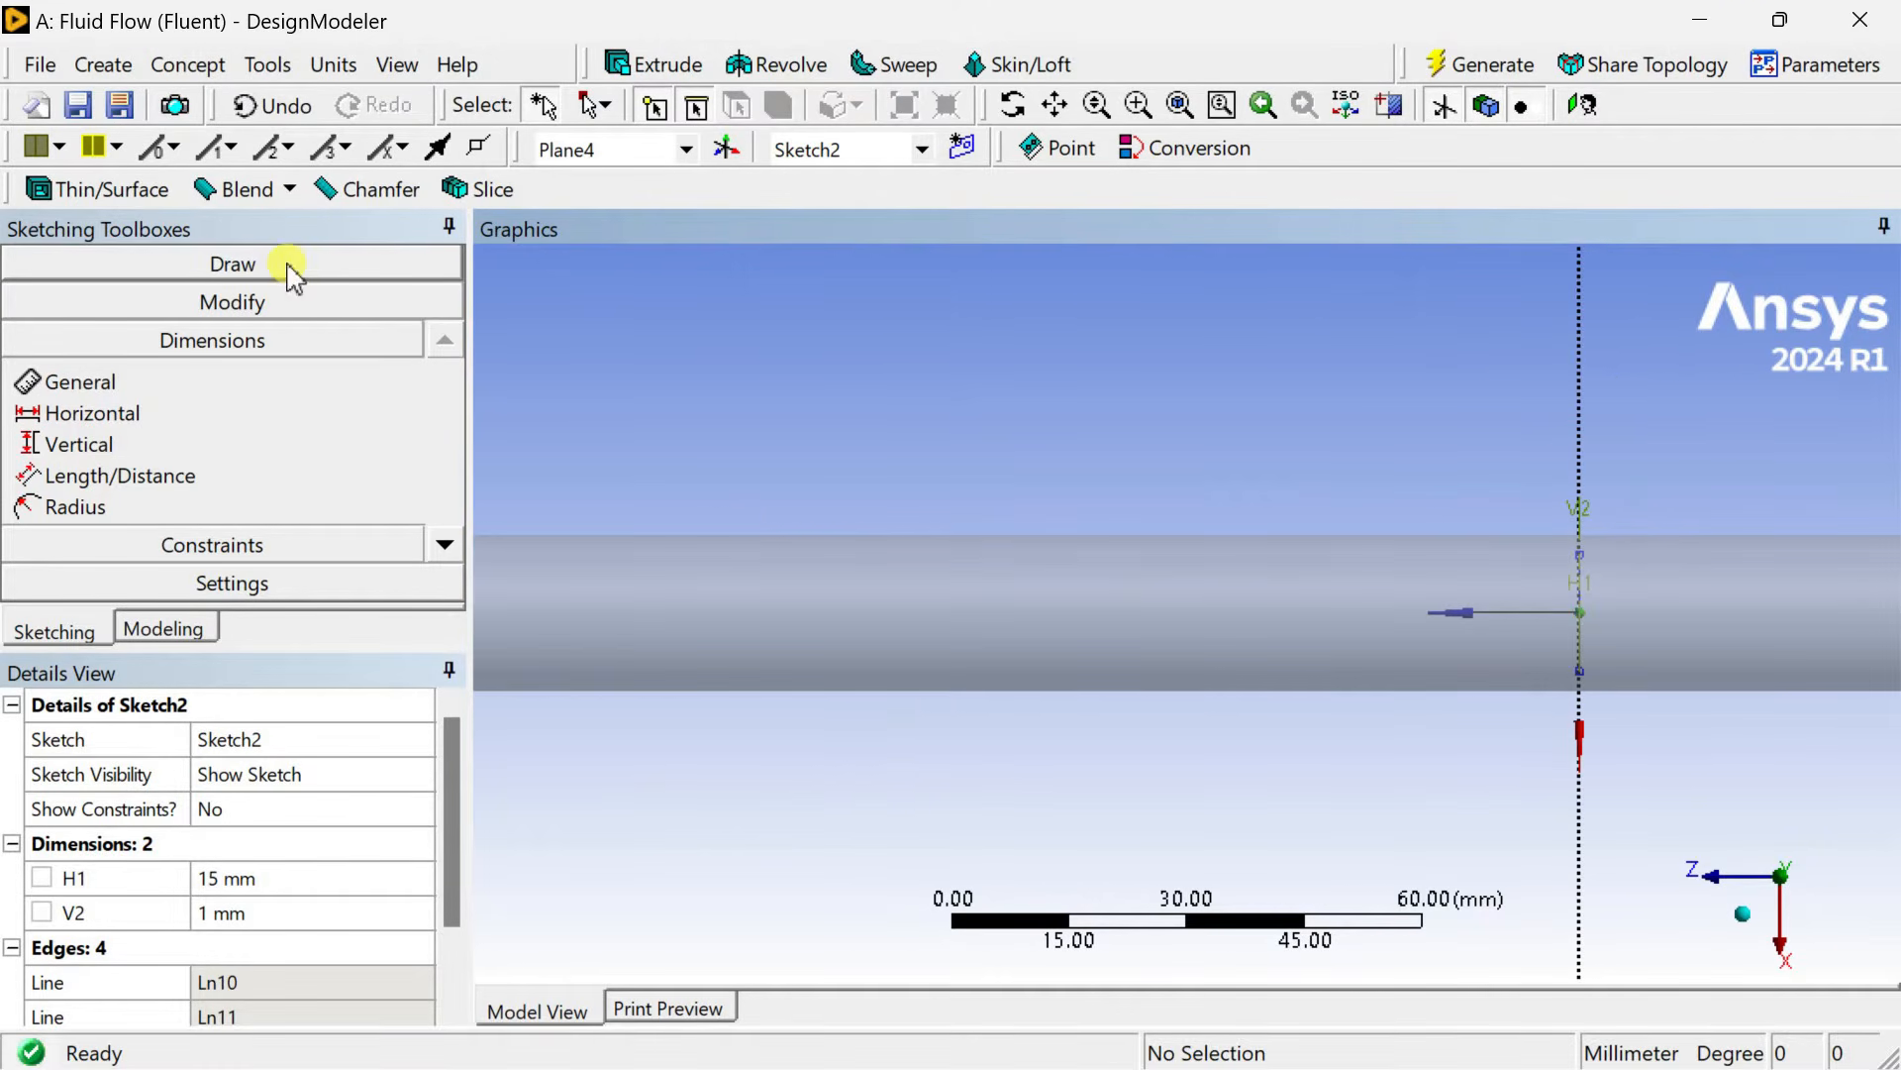
pyautogui.click(165, 630)
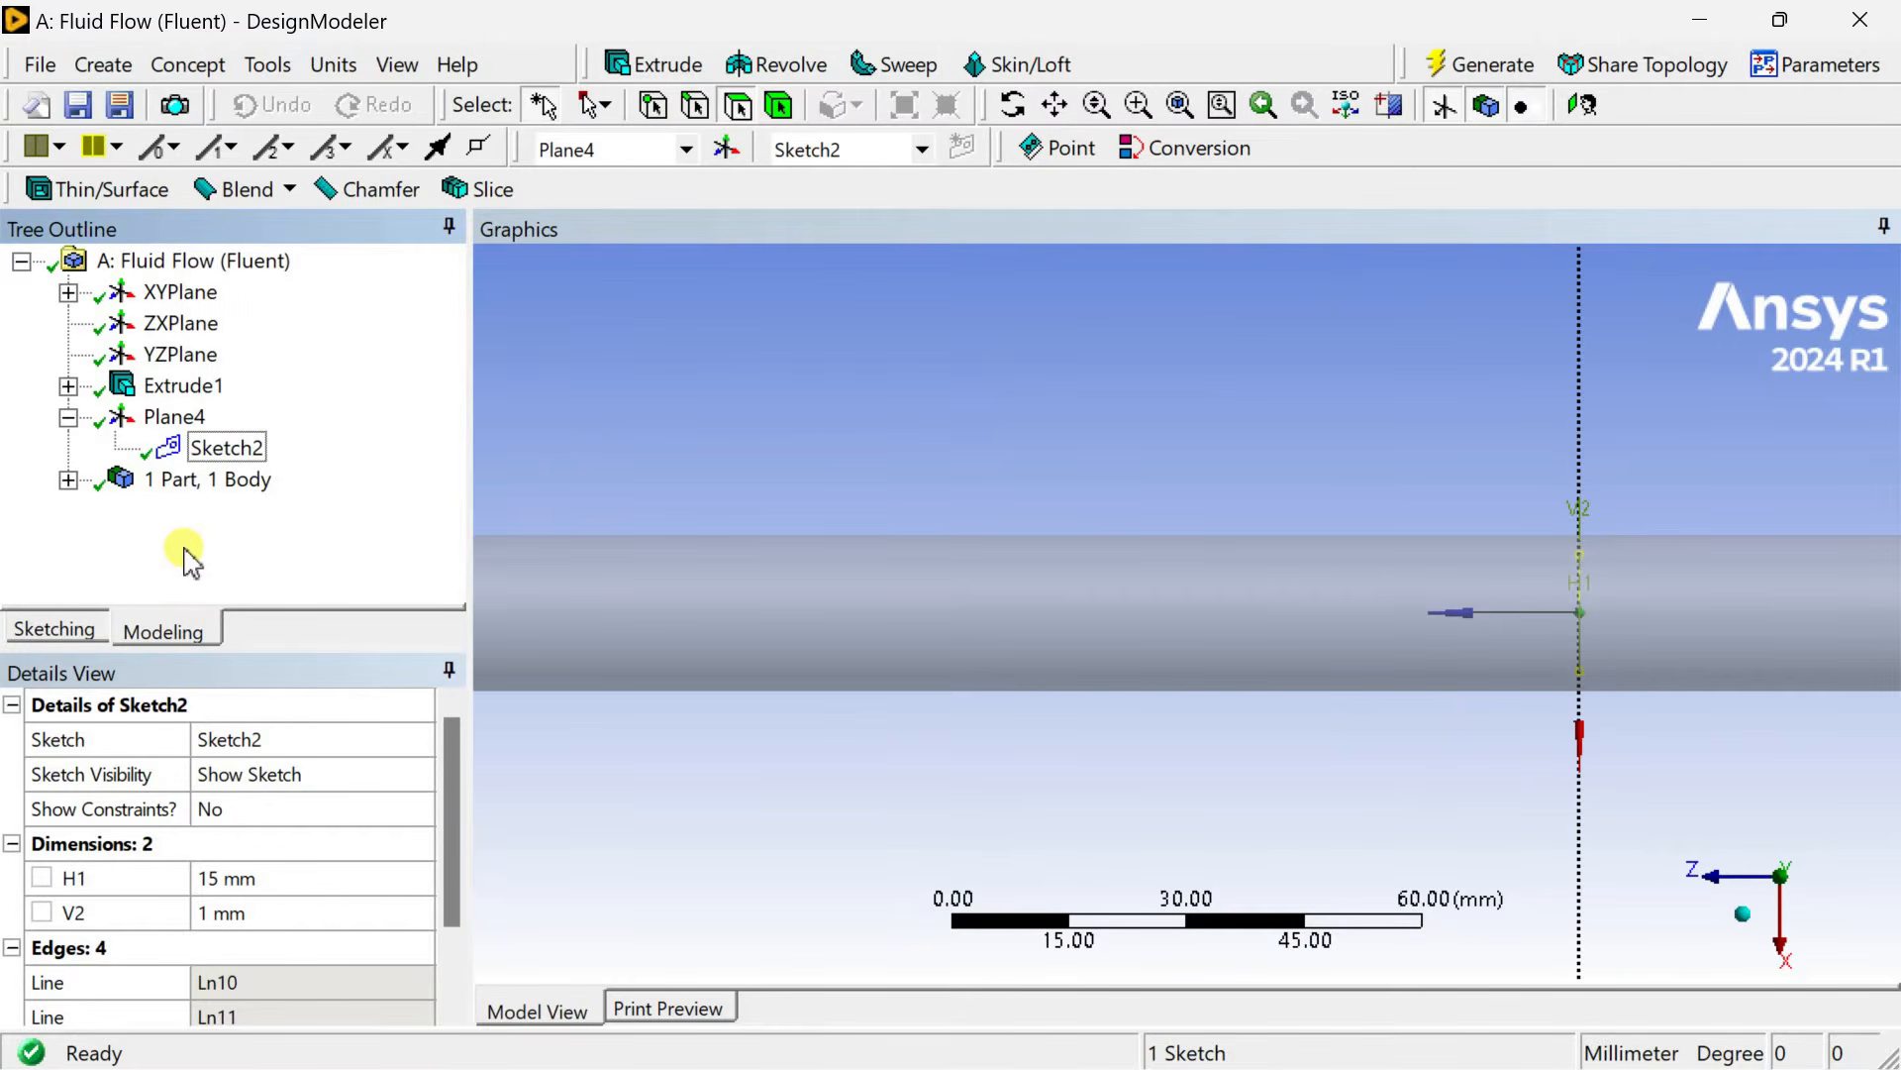
pyautogui.click(160, 327)
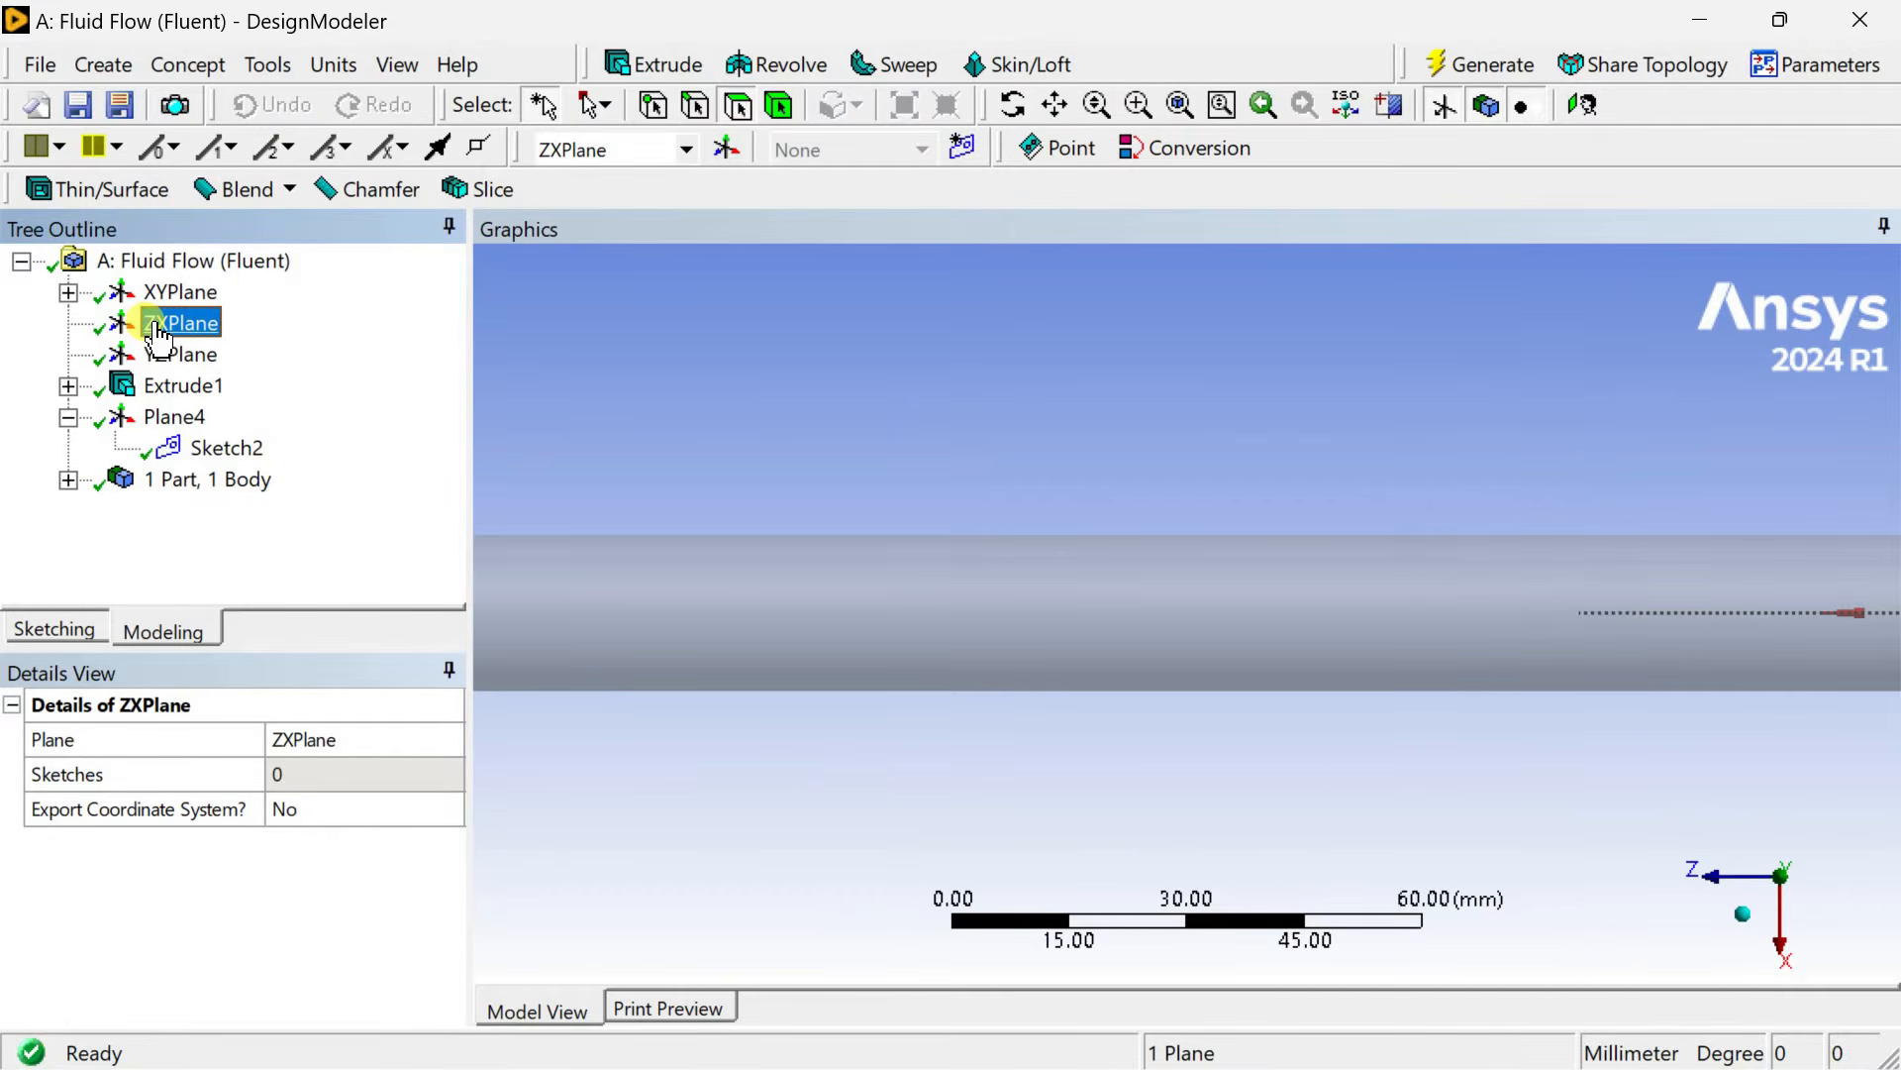
pyautogui.click(961, 149)
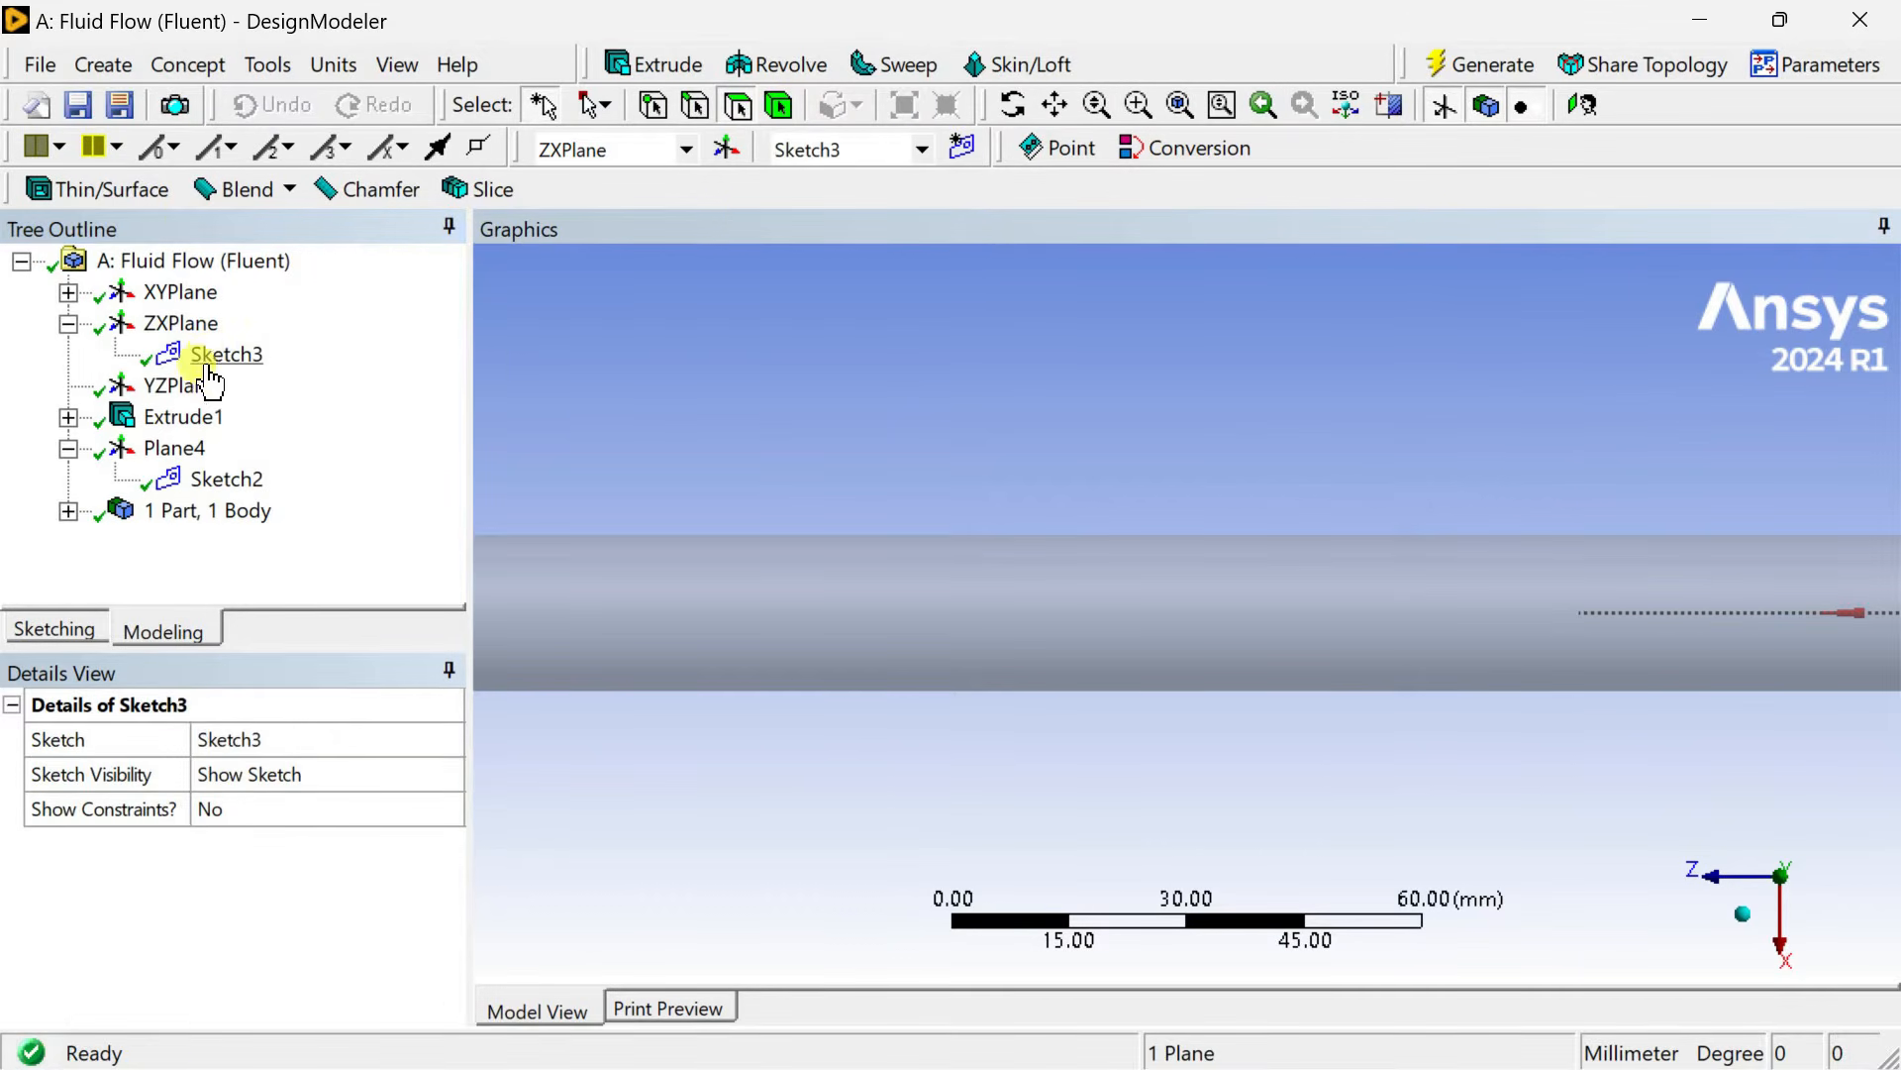
pyautogui.click(54, 629)
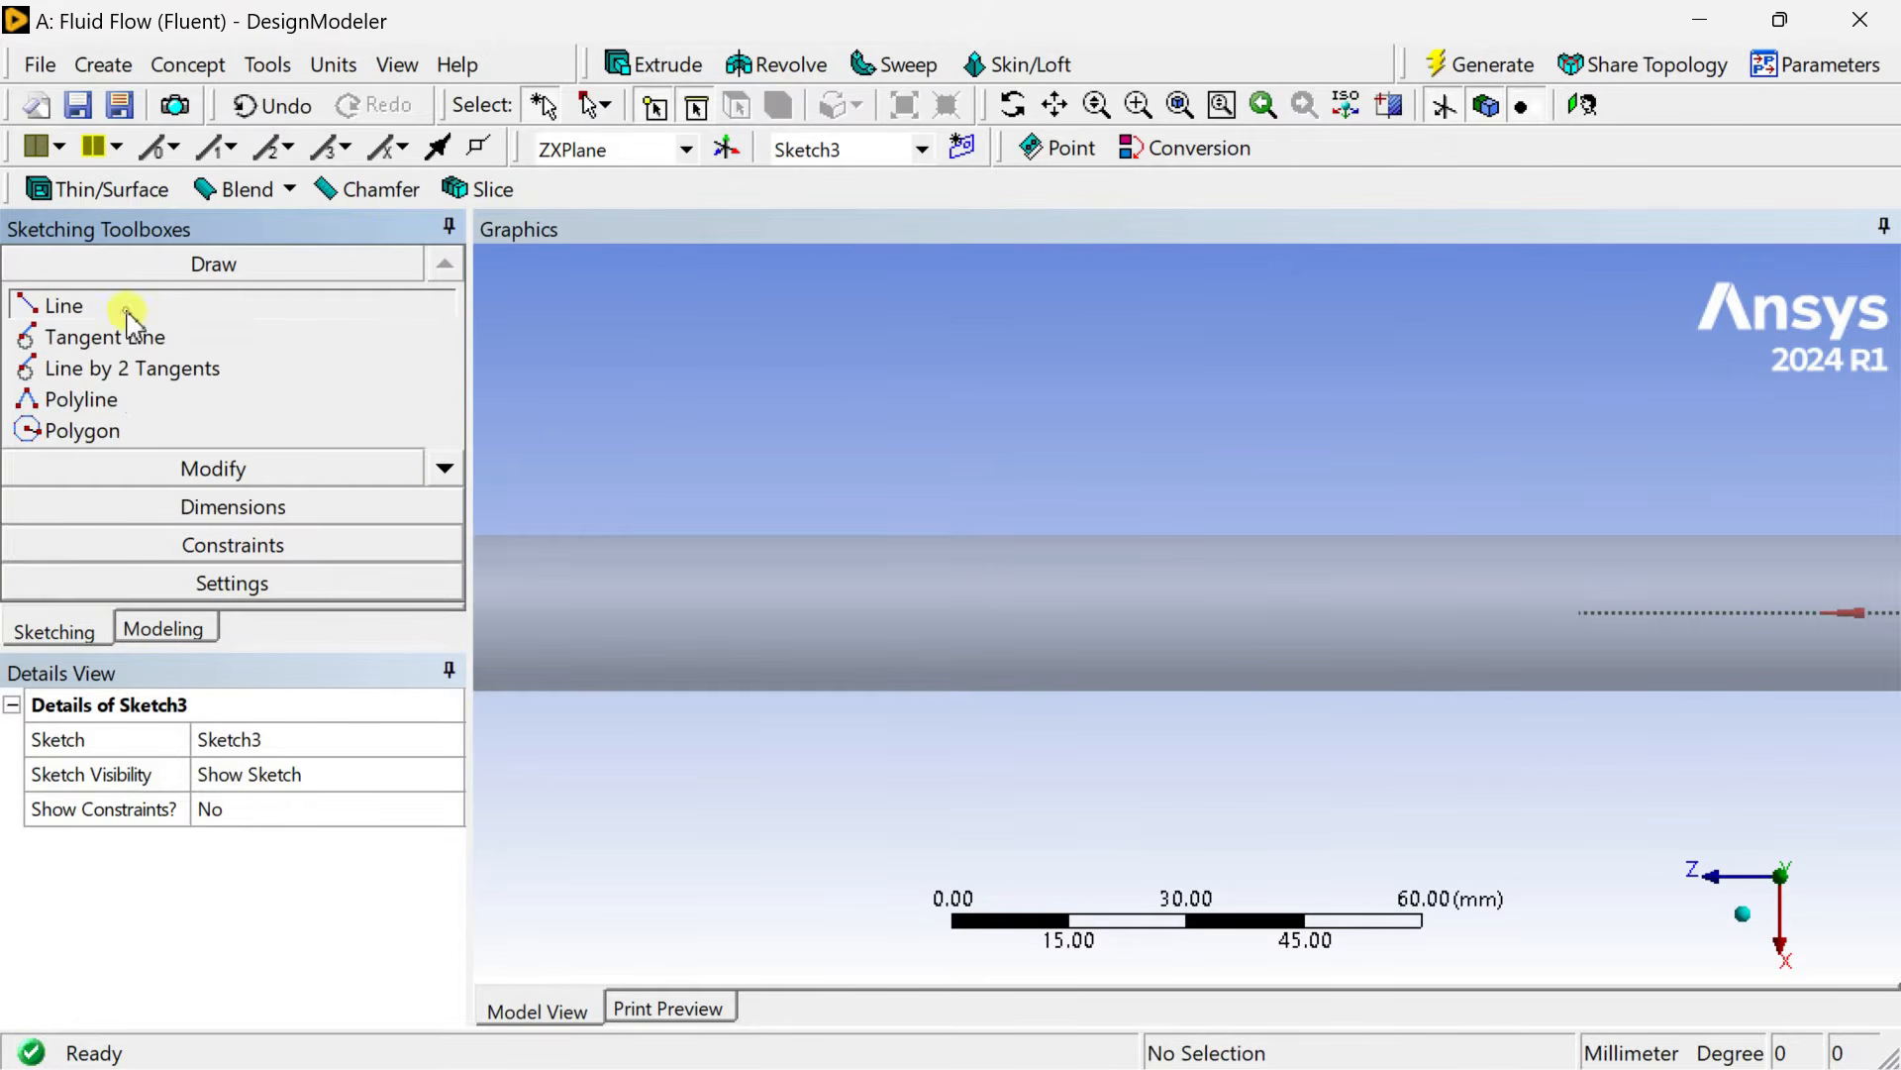
# Draw a line about 162 mm long along the cylinder's axis, starting about 30 mm from the origin.
pyautogui.click(64, 306)
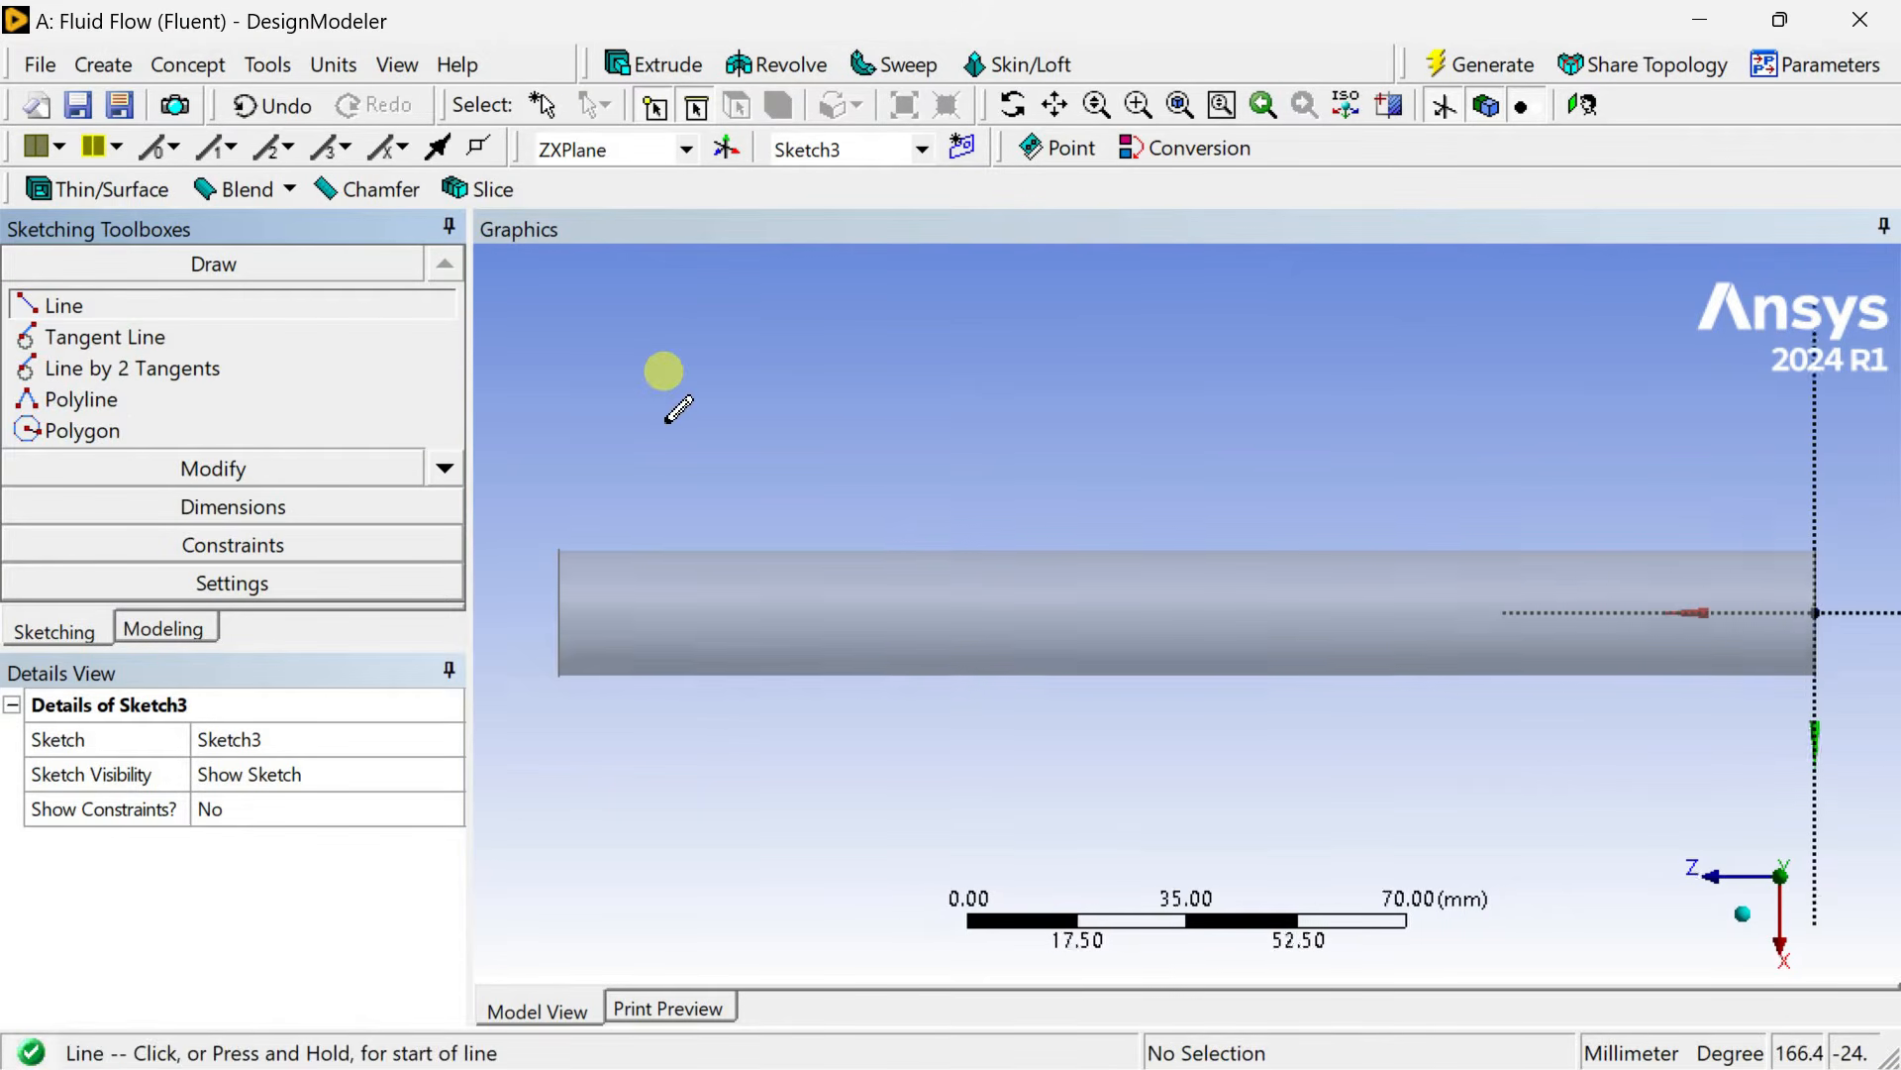
pyautogui.click(1581, 613)
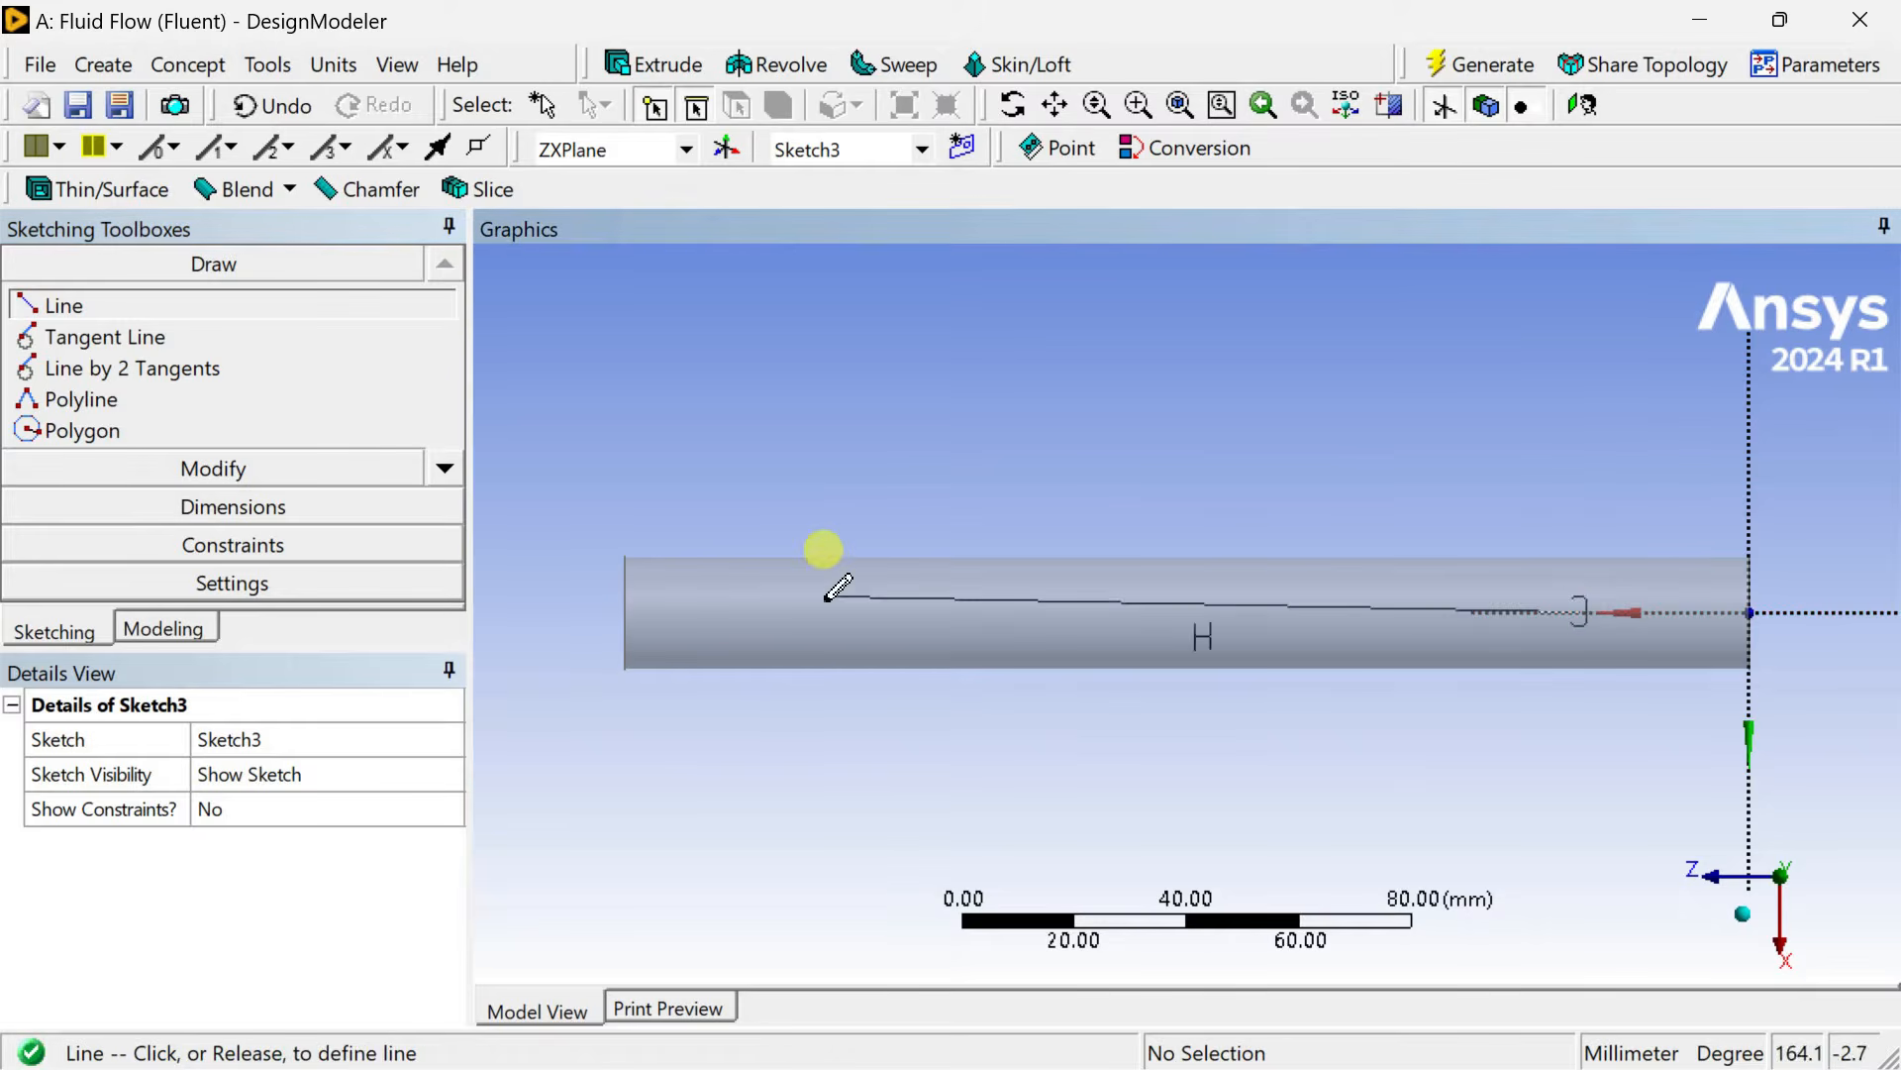
pyautogui.click(670, 612)
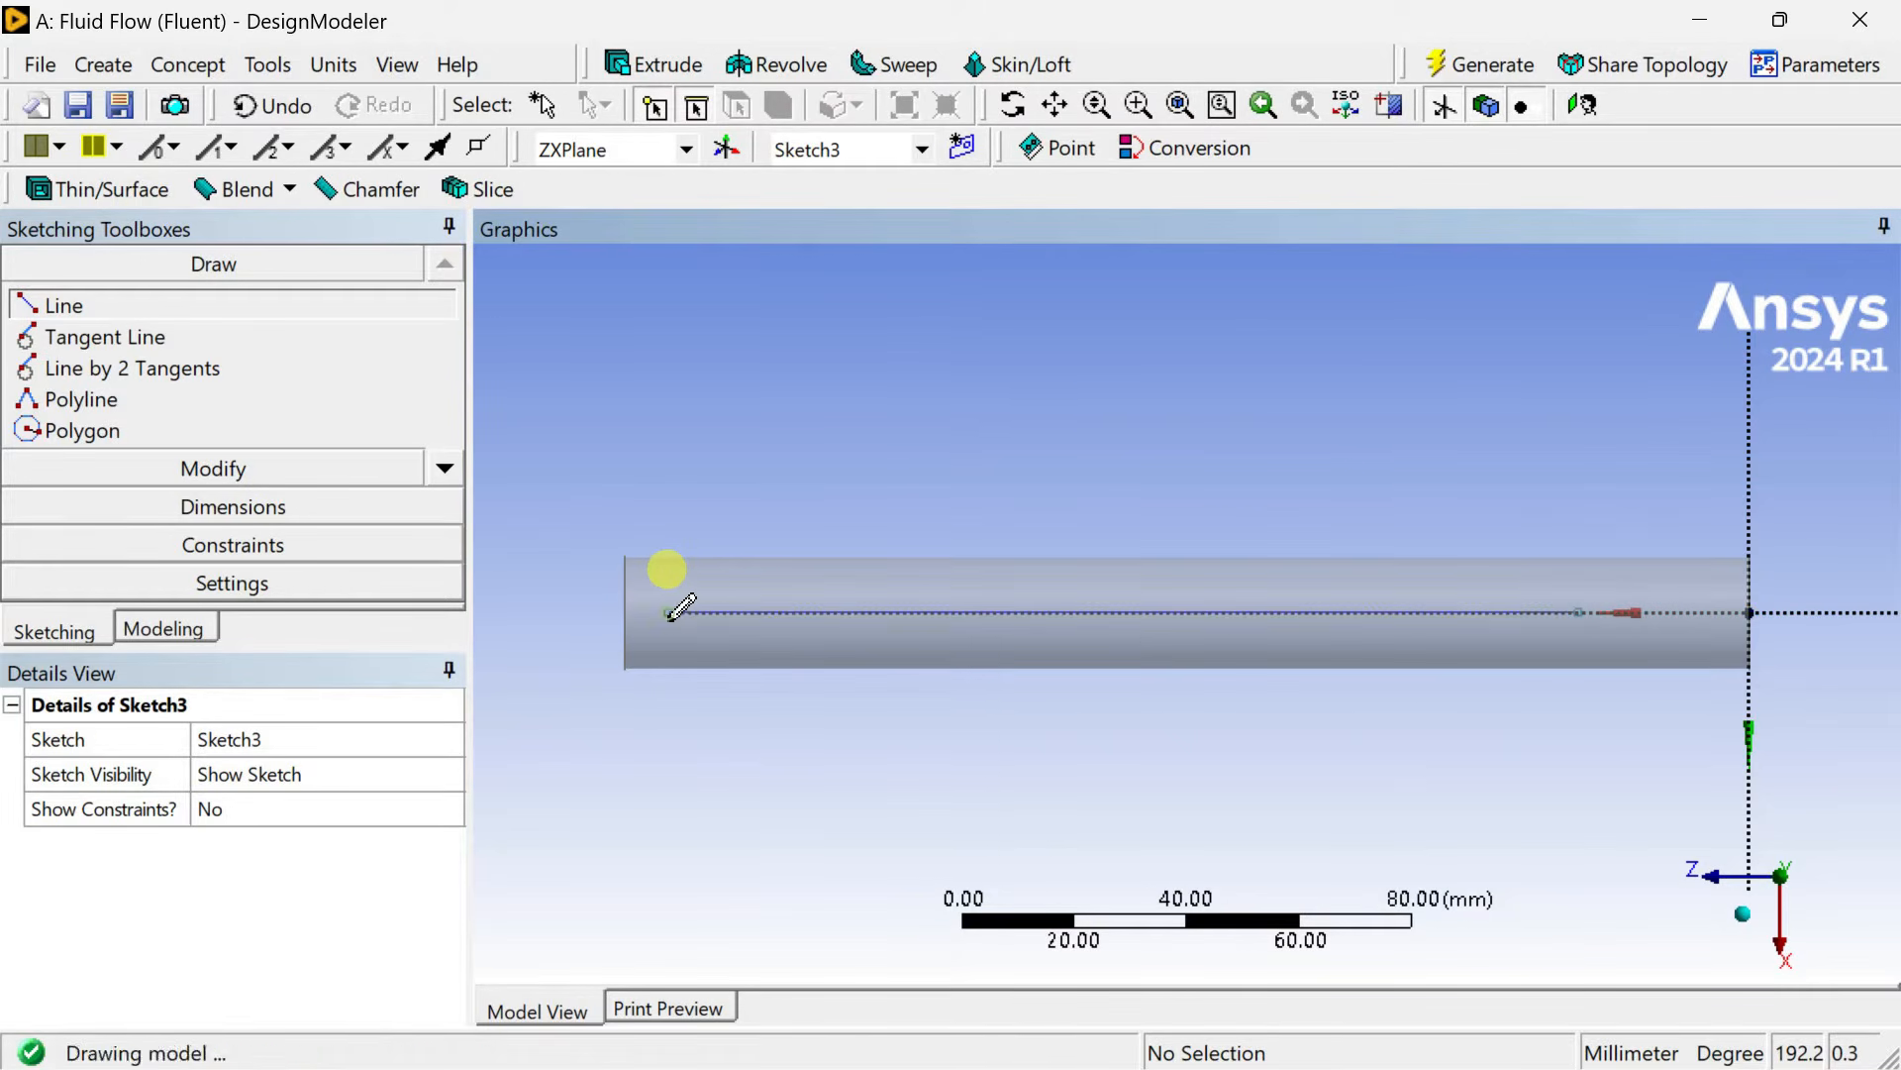
# Dimension the line's start offset from the vertical axis and the line's length.
pyautogui.click(268, 509)
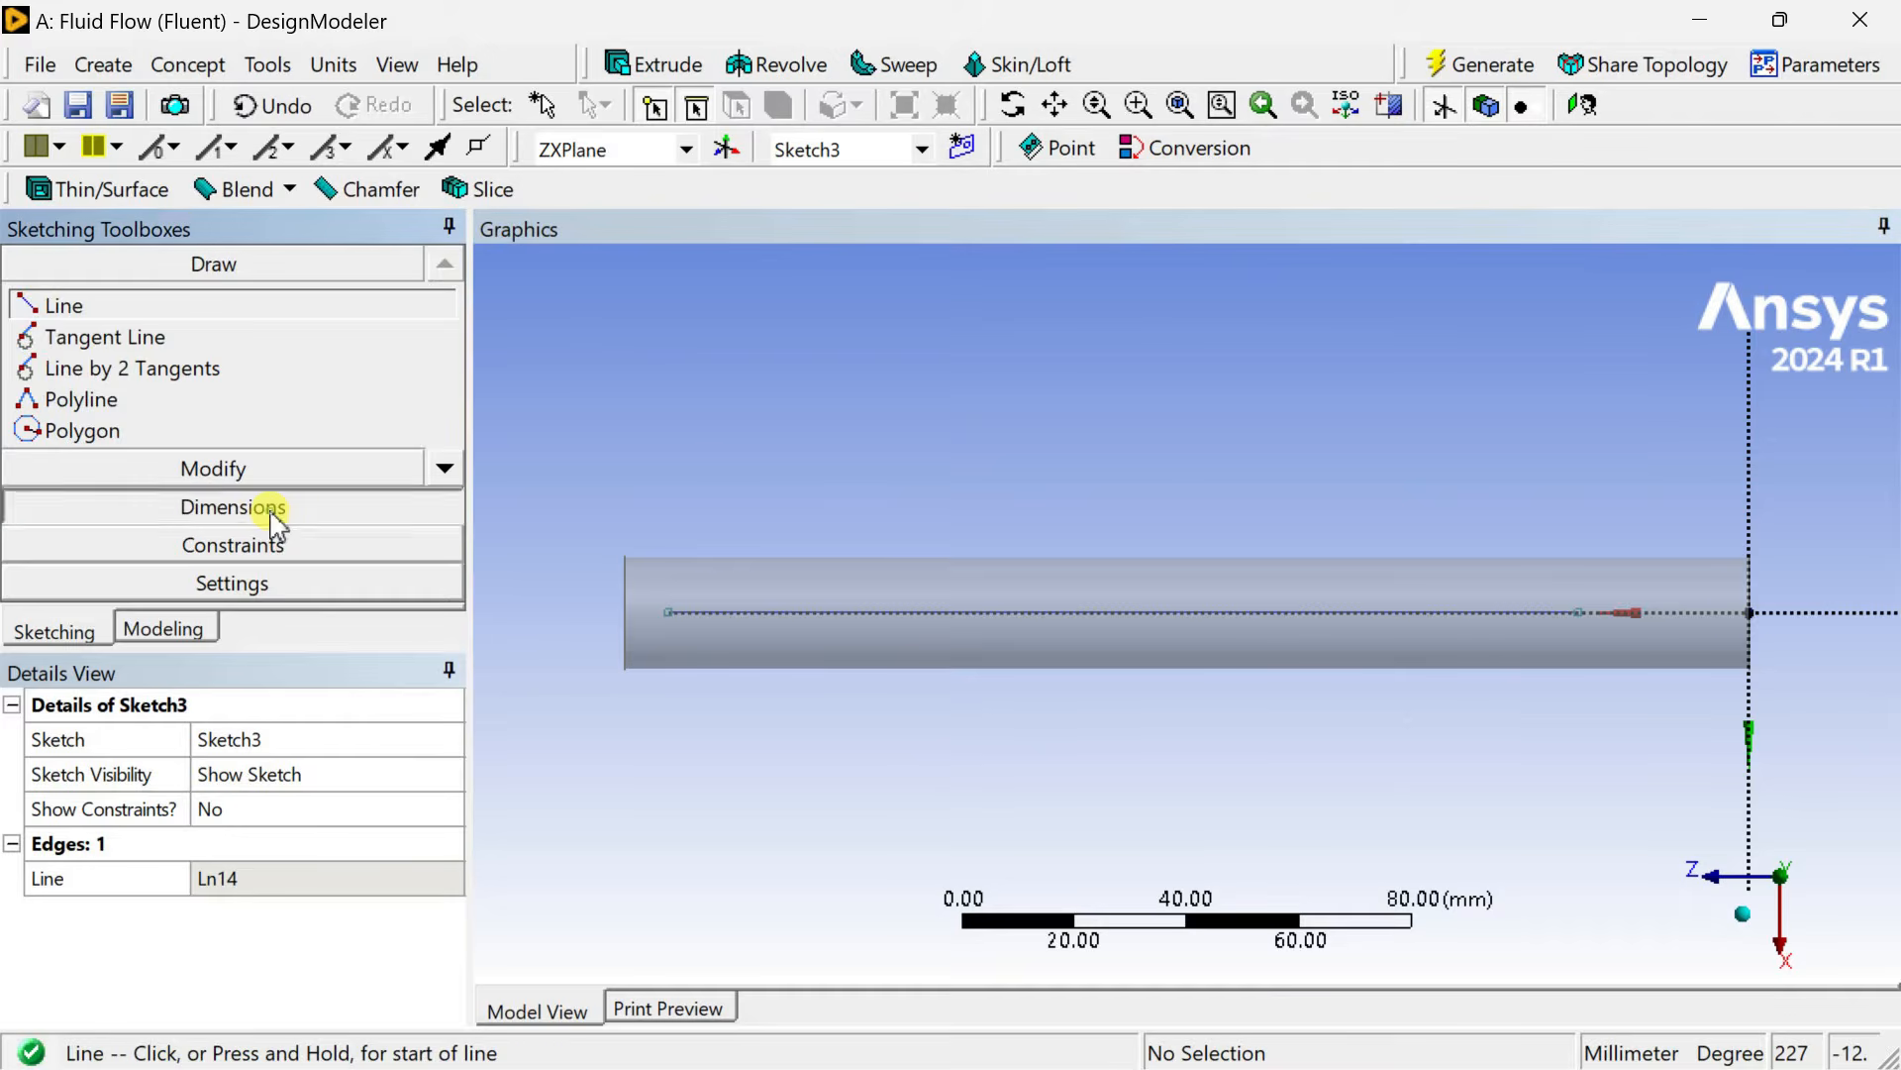
pyautogui.click(1579, 613)
pyautogui.click(1750, 565)
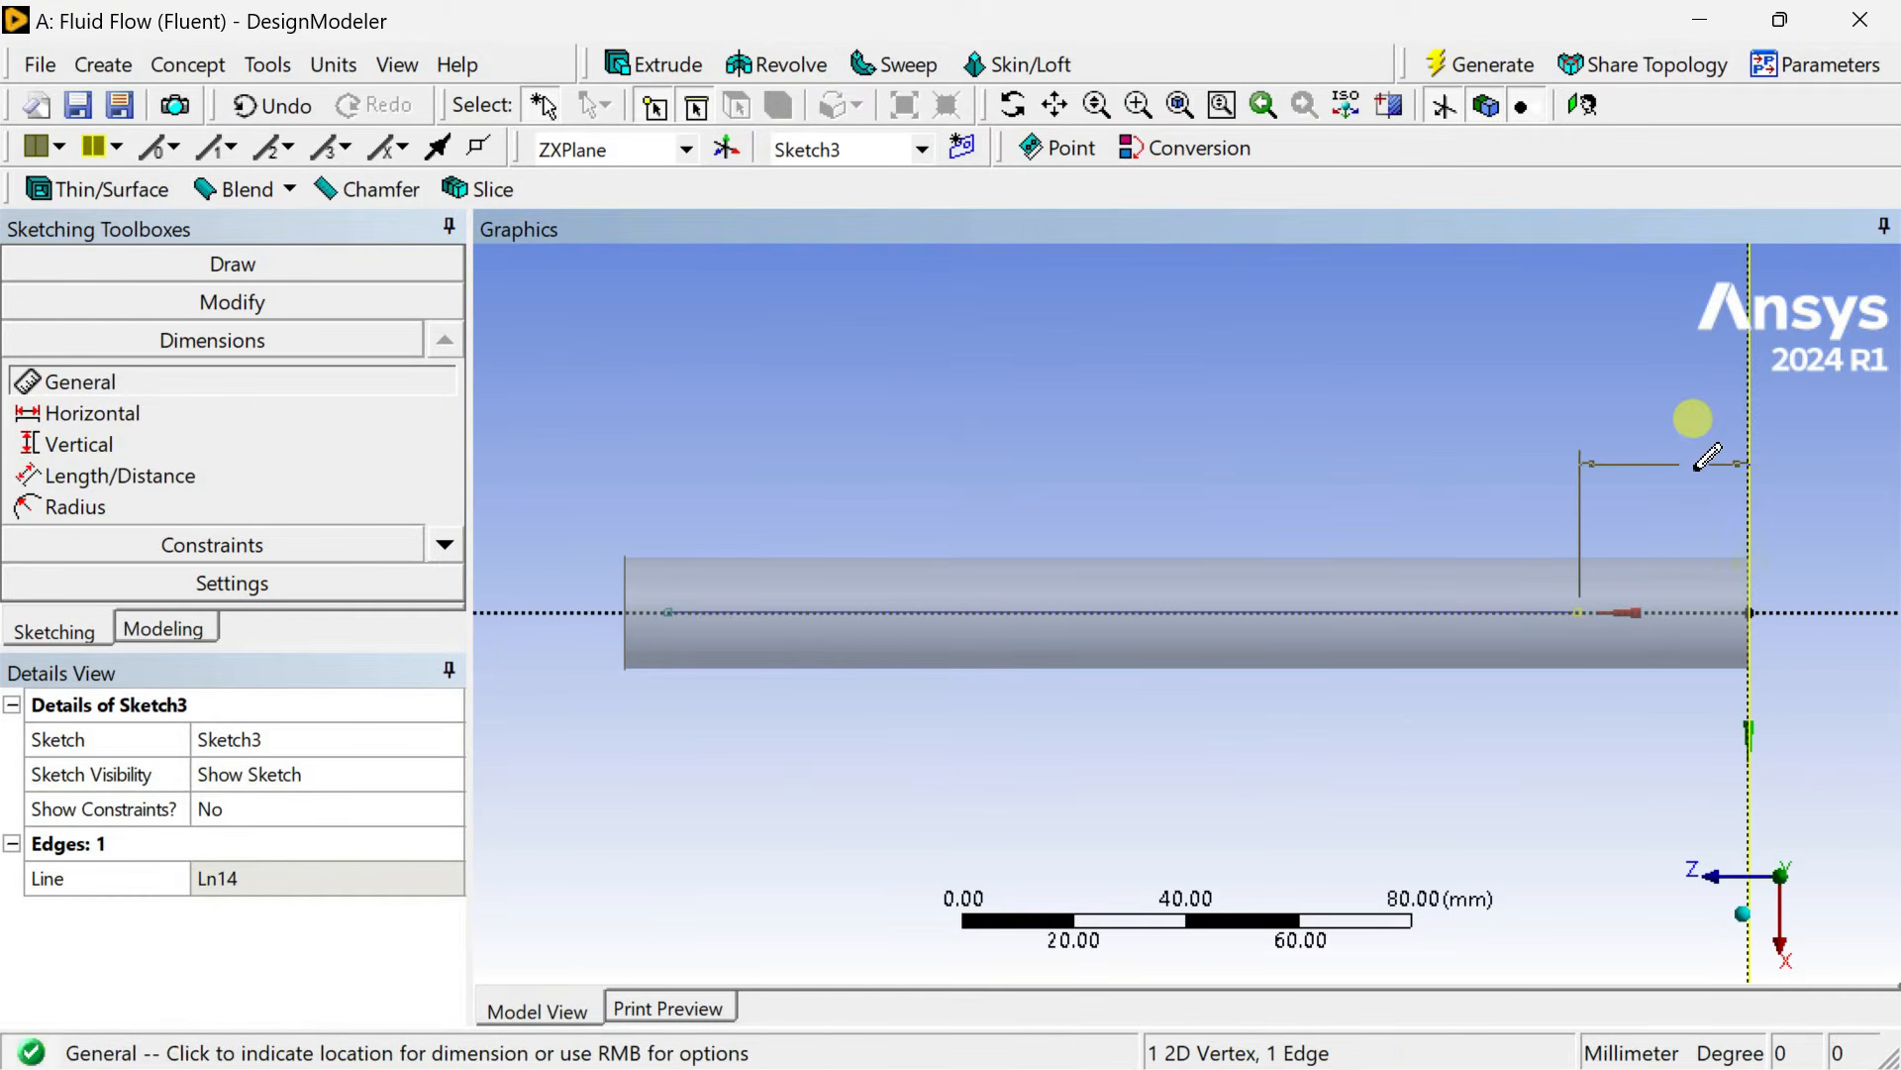
pyautogui.click(1687, 466)
pyautogui.click(1287, 608)
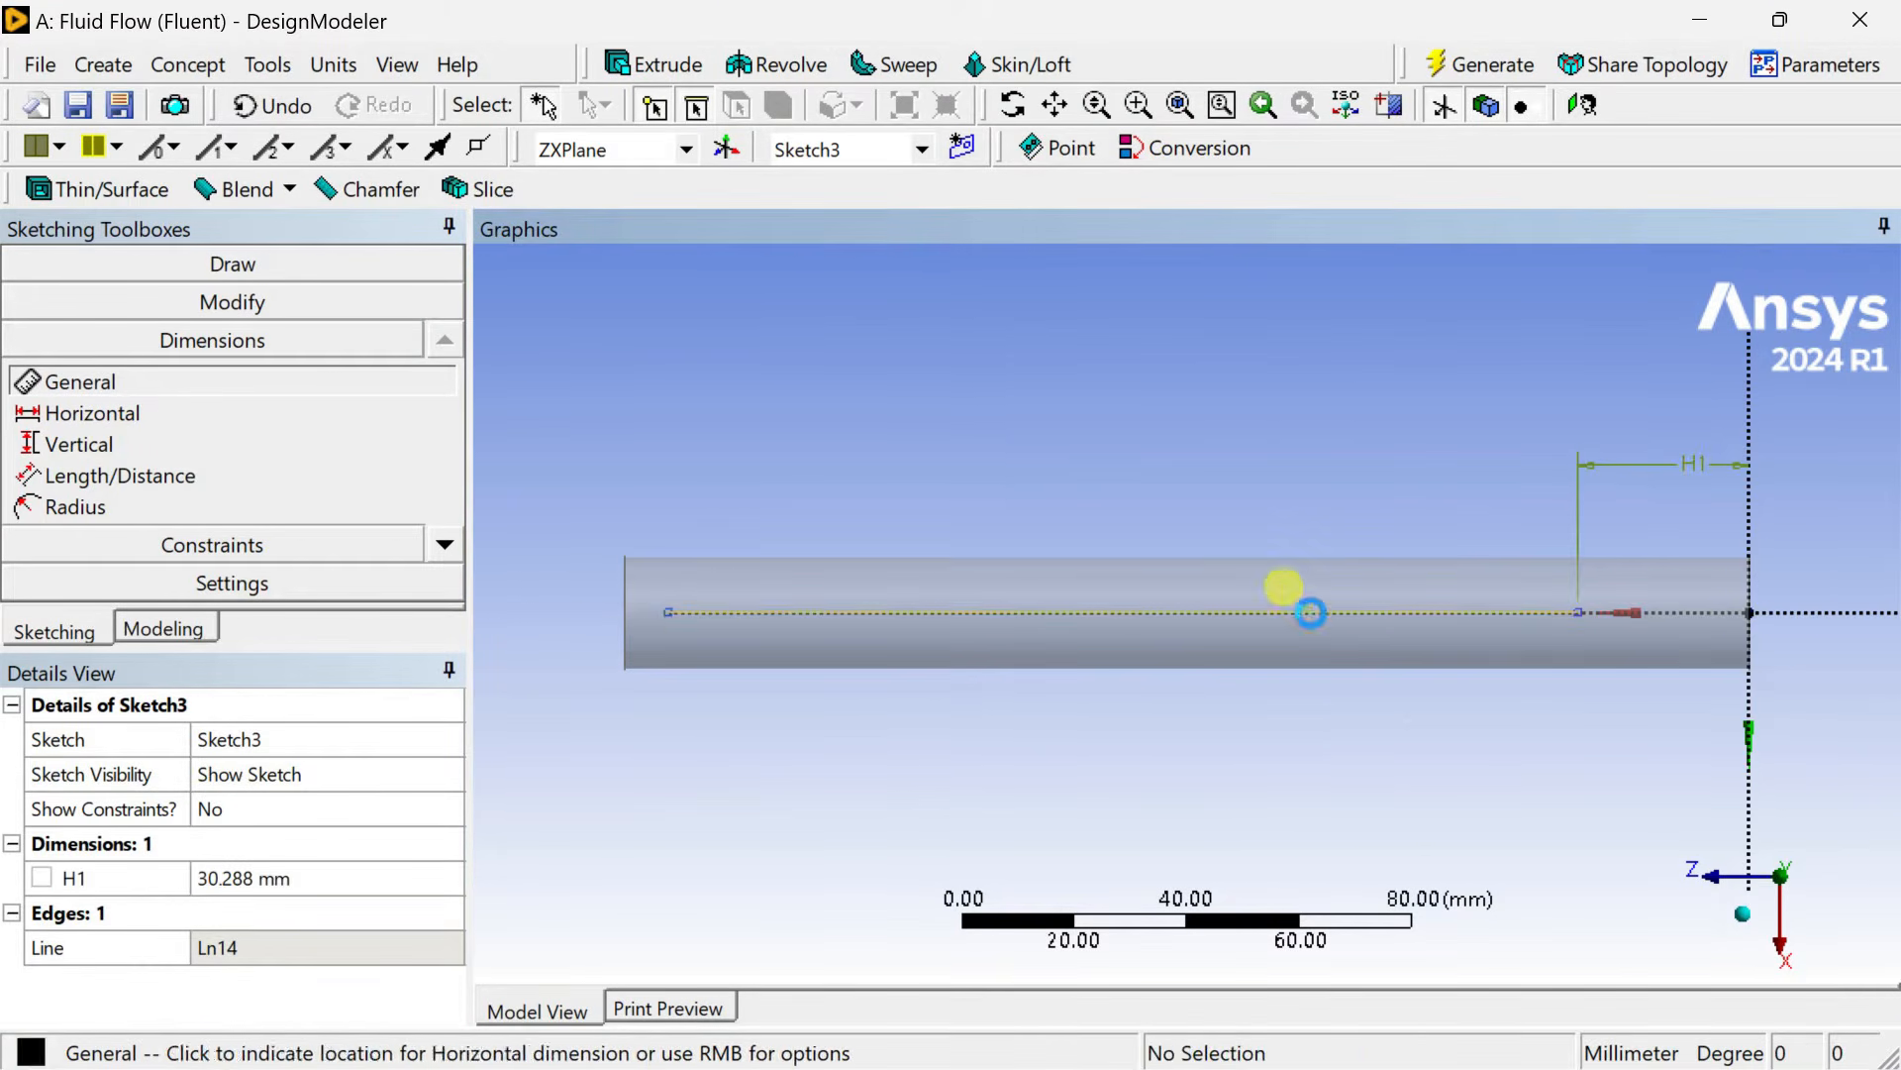
pyautogui.click(1295, 745)
# Set the offset H1 to 50 mm and the line length H2 to 100 mm, then generate.
pyautogui.click(352, 878)
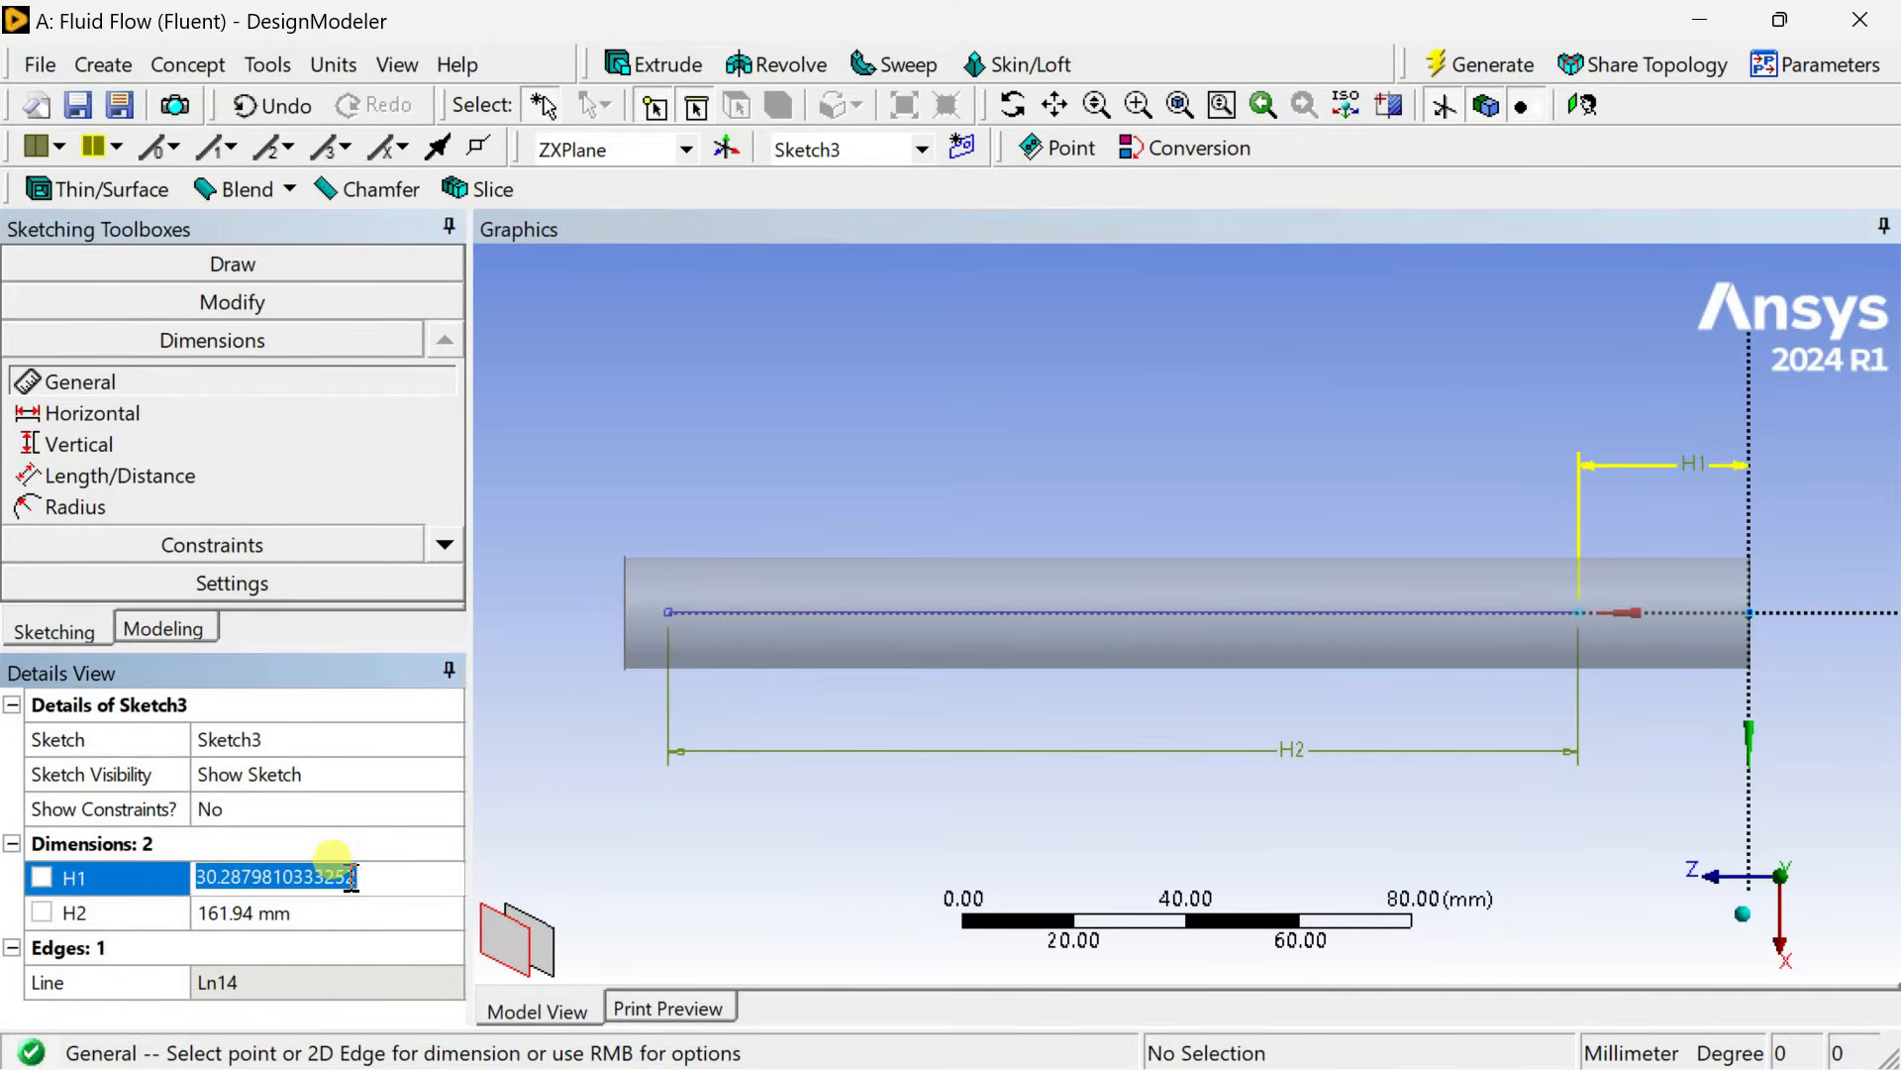
pyautogui.write('50')
pyautogui.press('Return')
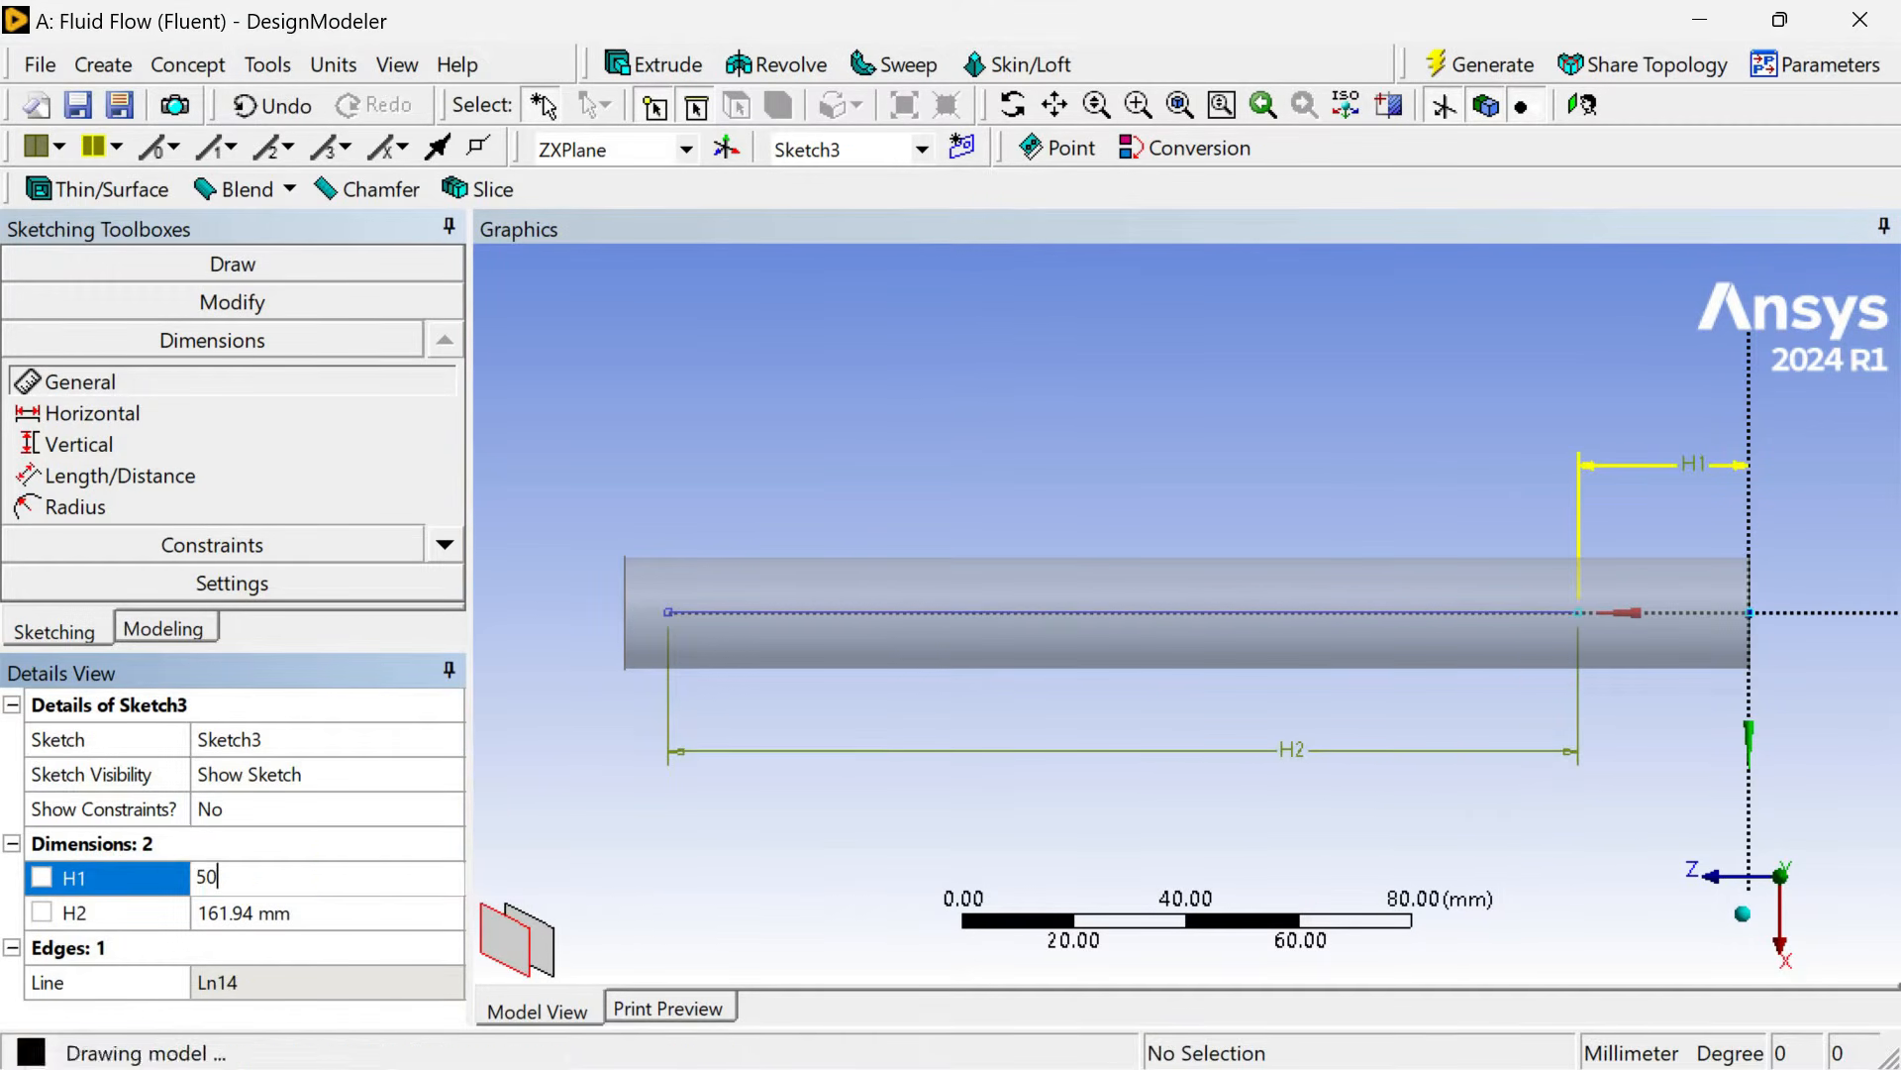
pyautogui.click(310, 911)
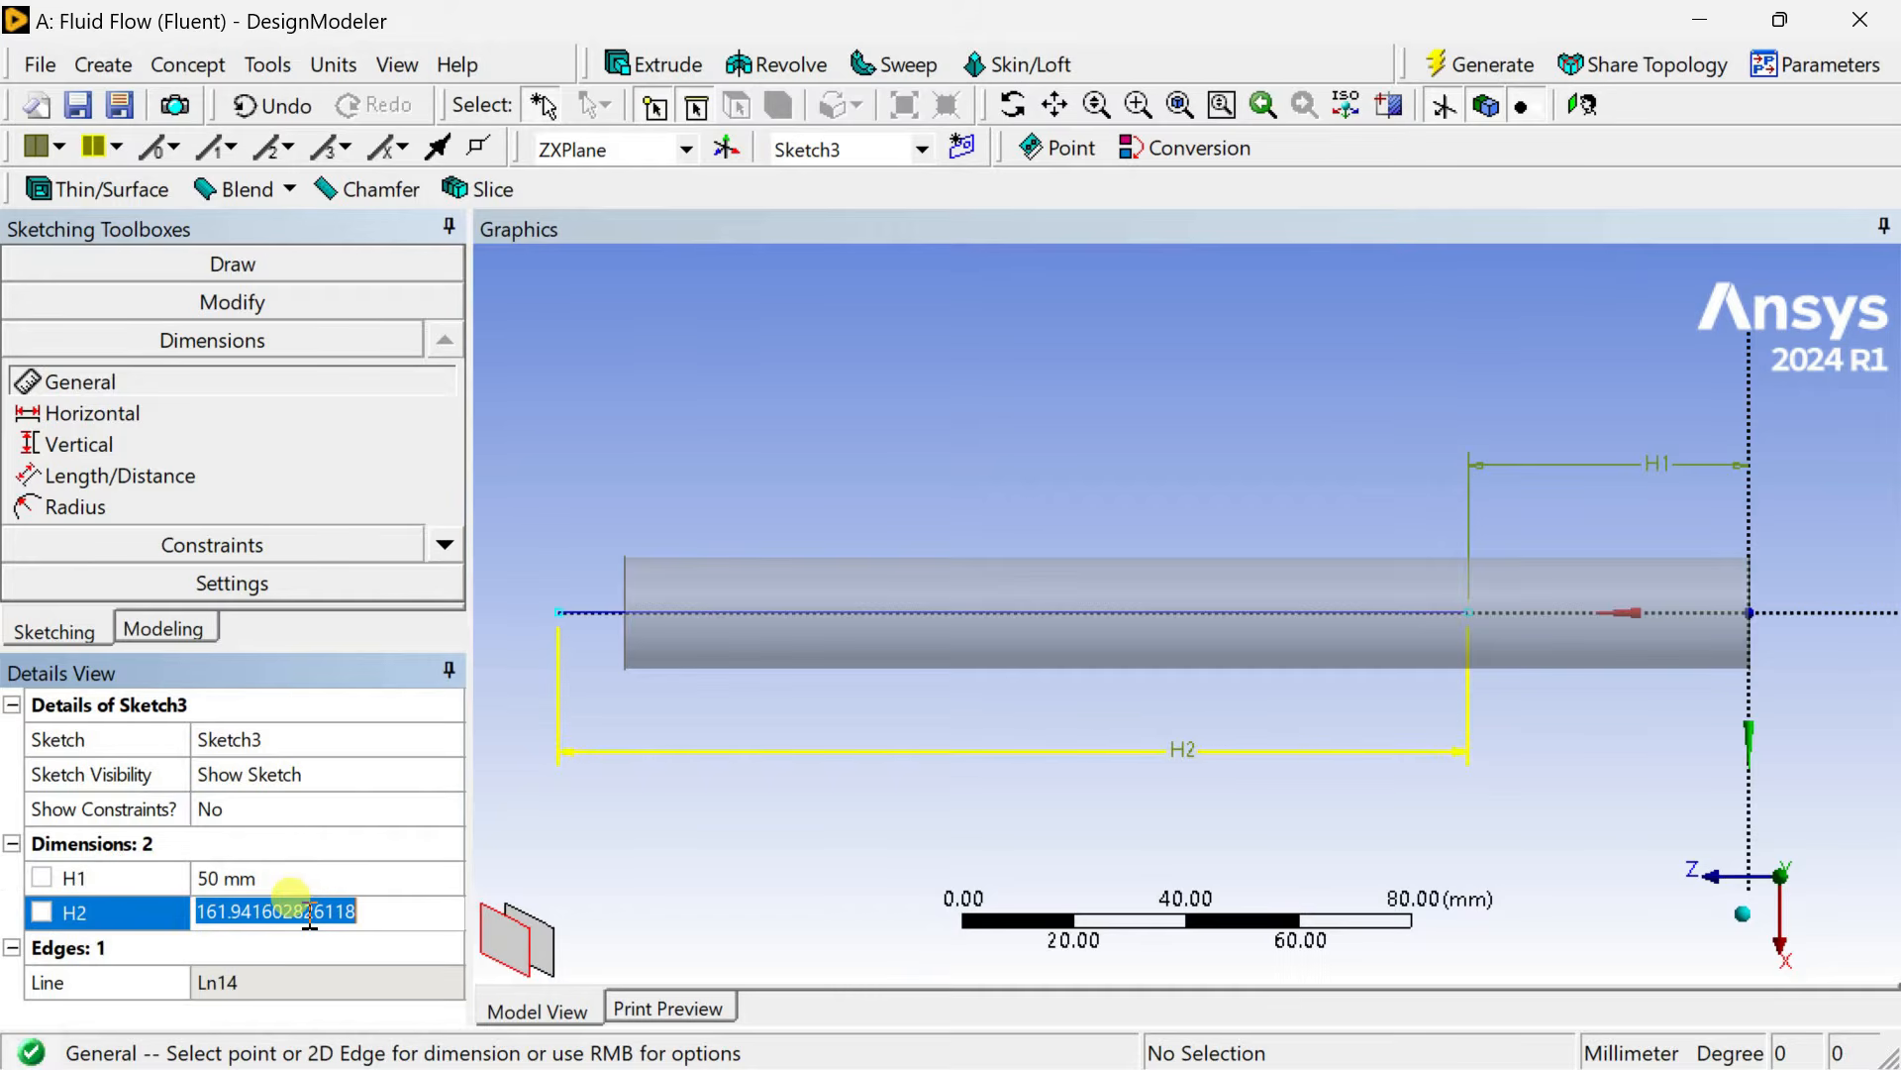
pyautogui.write('1')
pyautogui.press('Return')
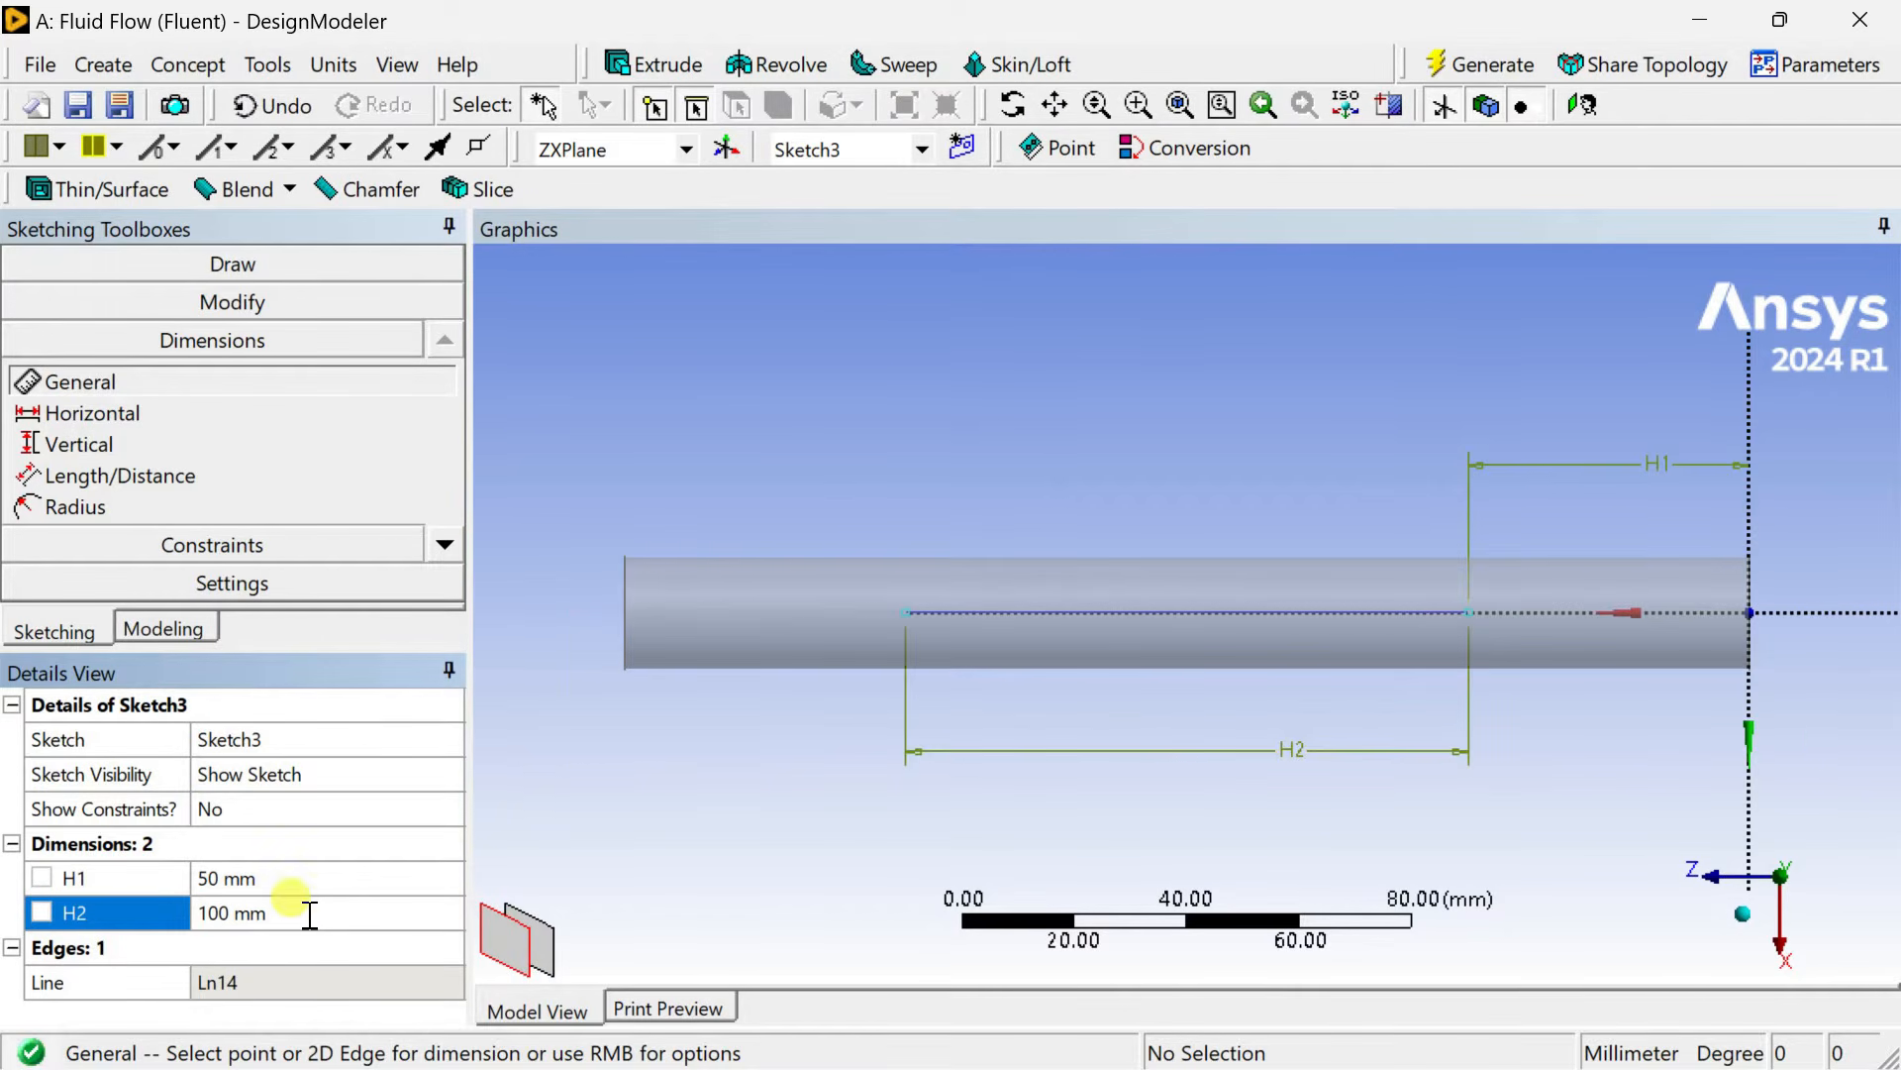
pyautogui.click(1513, 61)
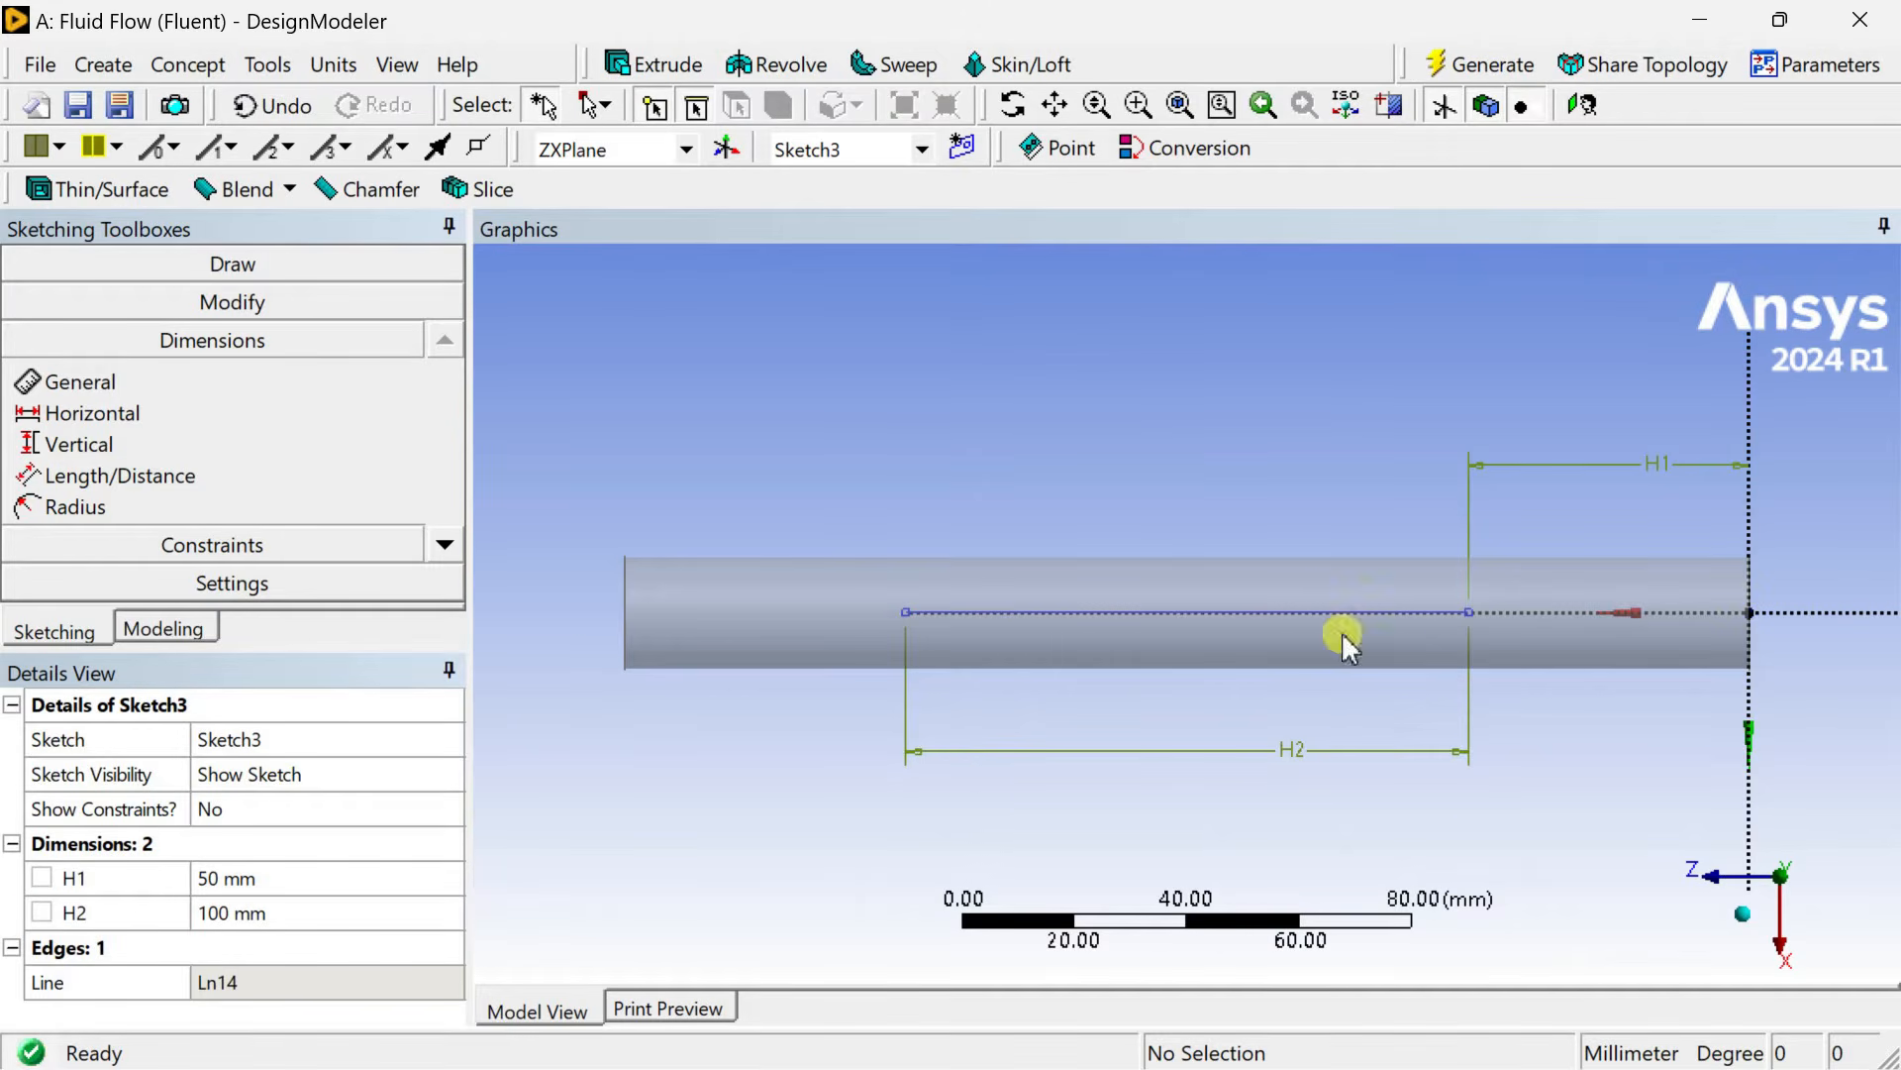
# Set Sketch3 to always show in the model.
pyautogui.click(184, 633)
pyautogui.click(220, 358)
pyautogui.rightClick(228, 362)
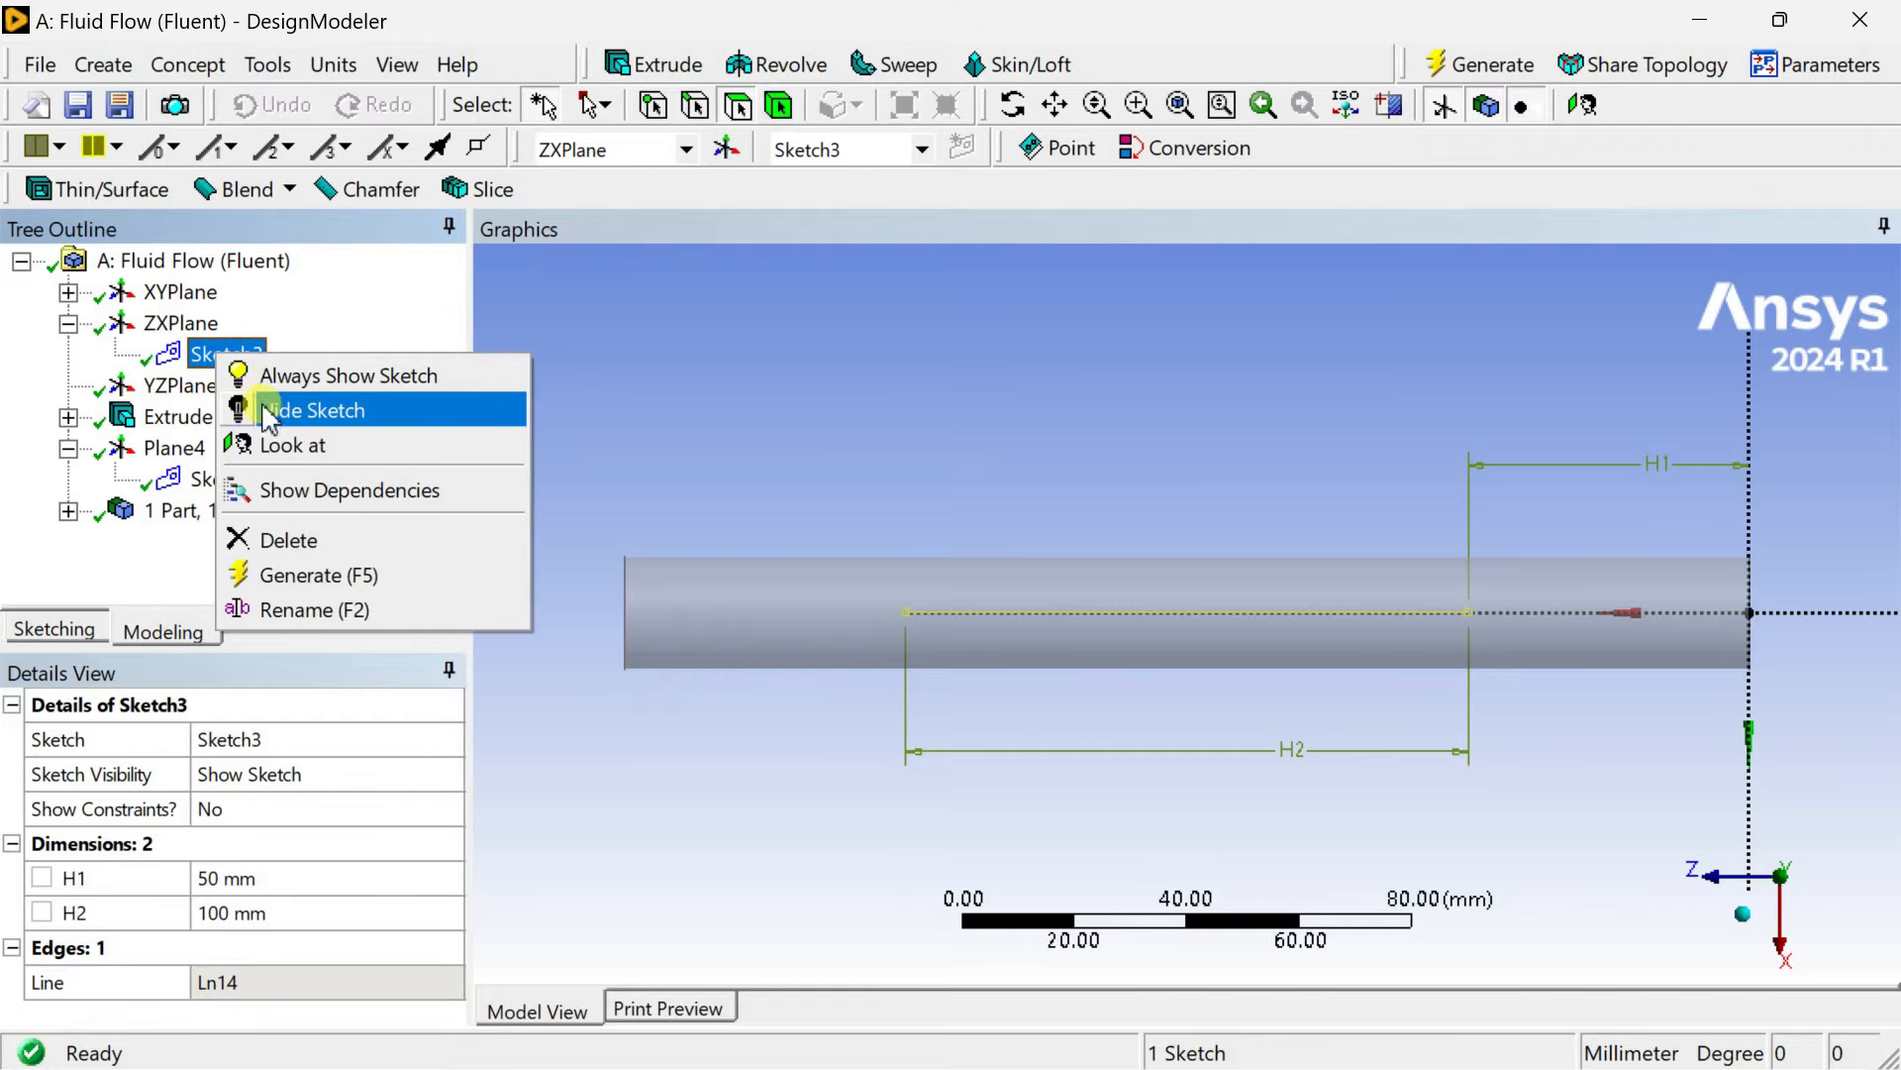
pyautogui.click(331, 373)
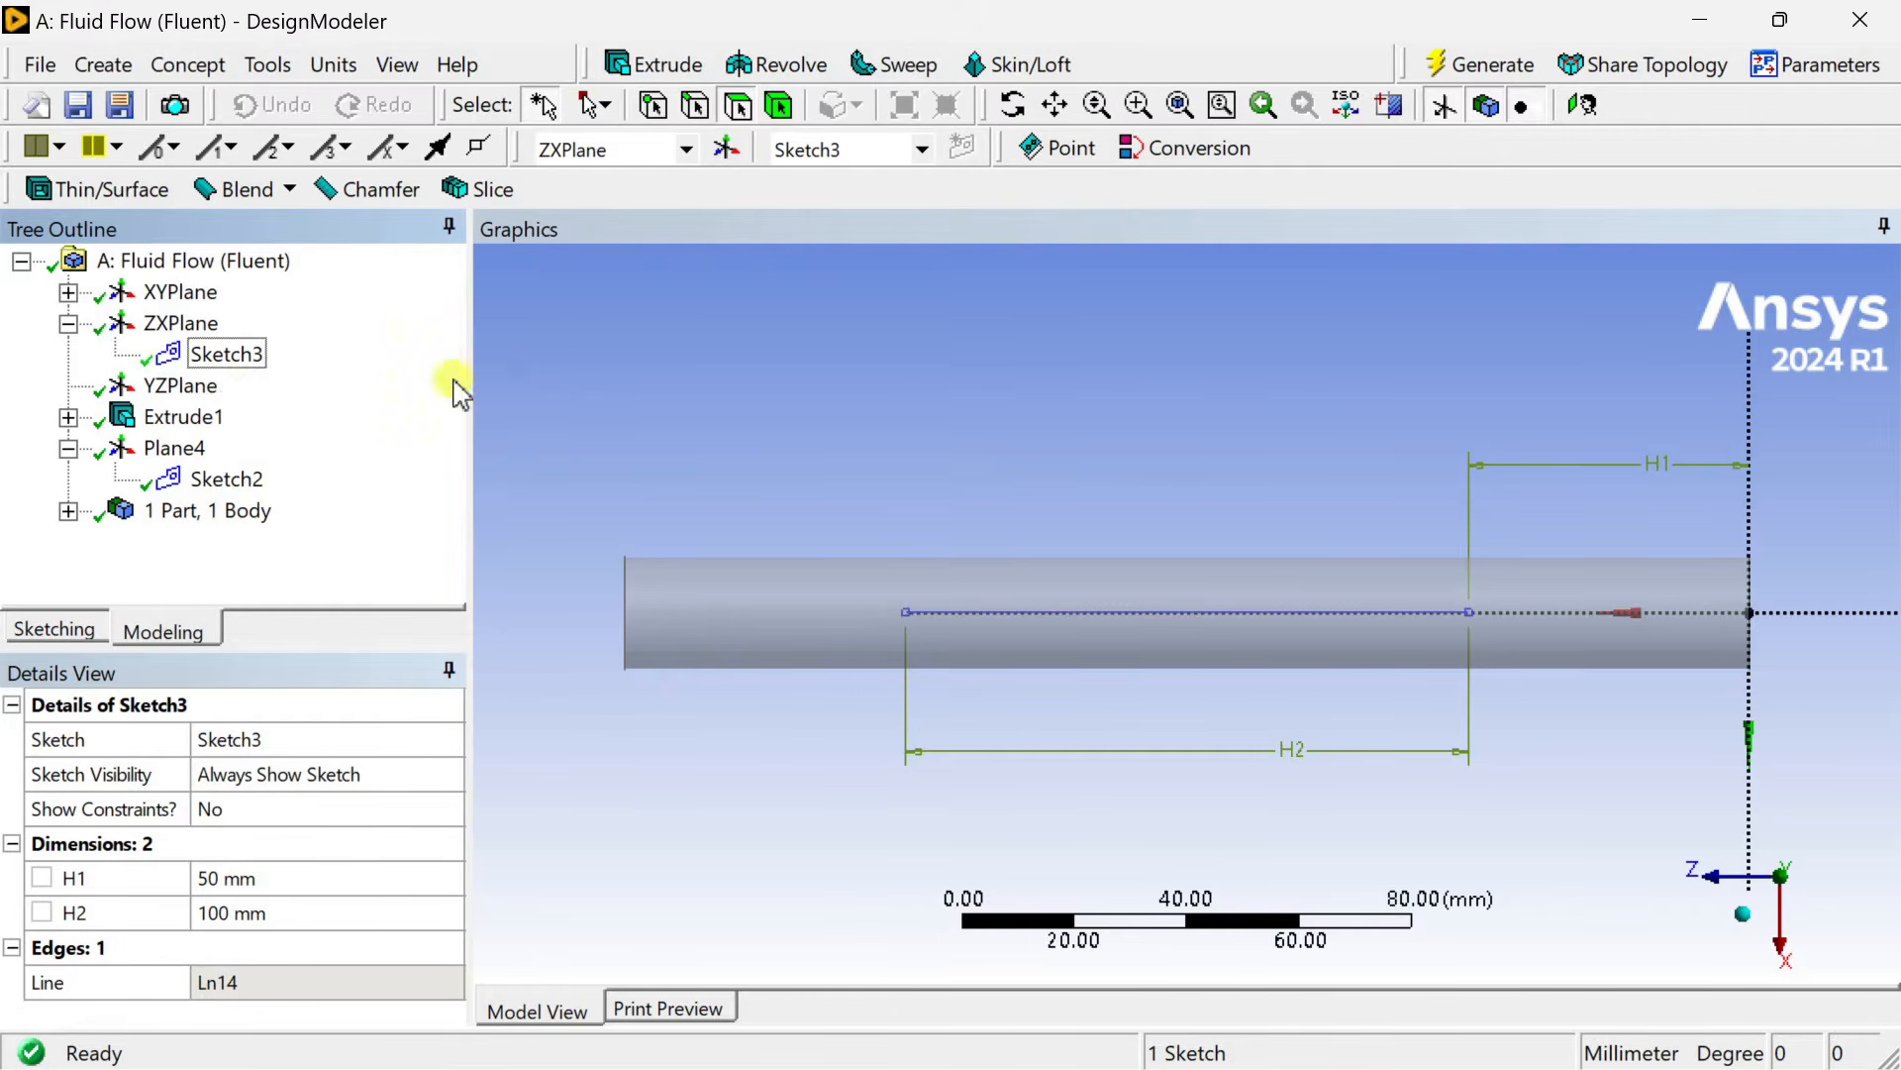
# Examine Sketch2 and the guide line inside the cylinder in an isometric, zoomed-in view.
pyautogui.click(1742, 914)
pyautogui.click(1498, 706)
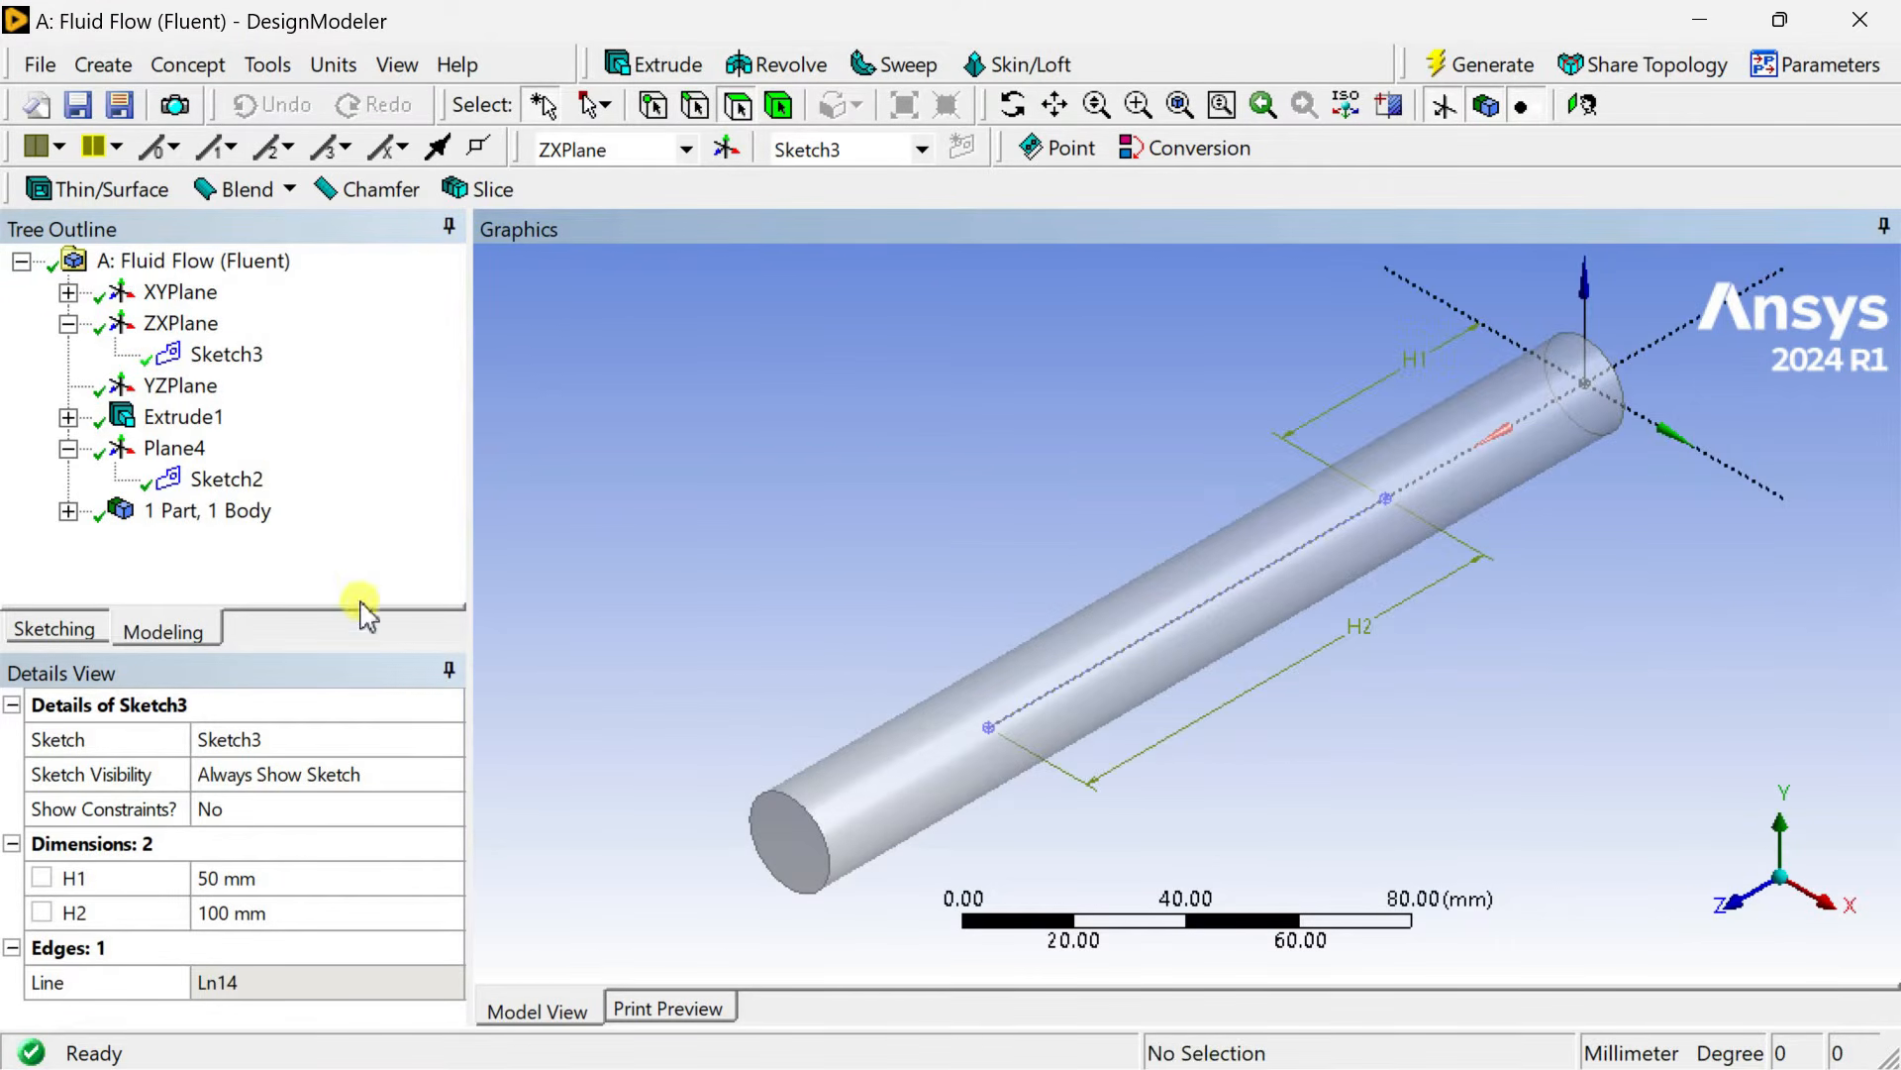
pyautogui.click(223, 479)
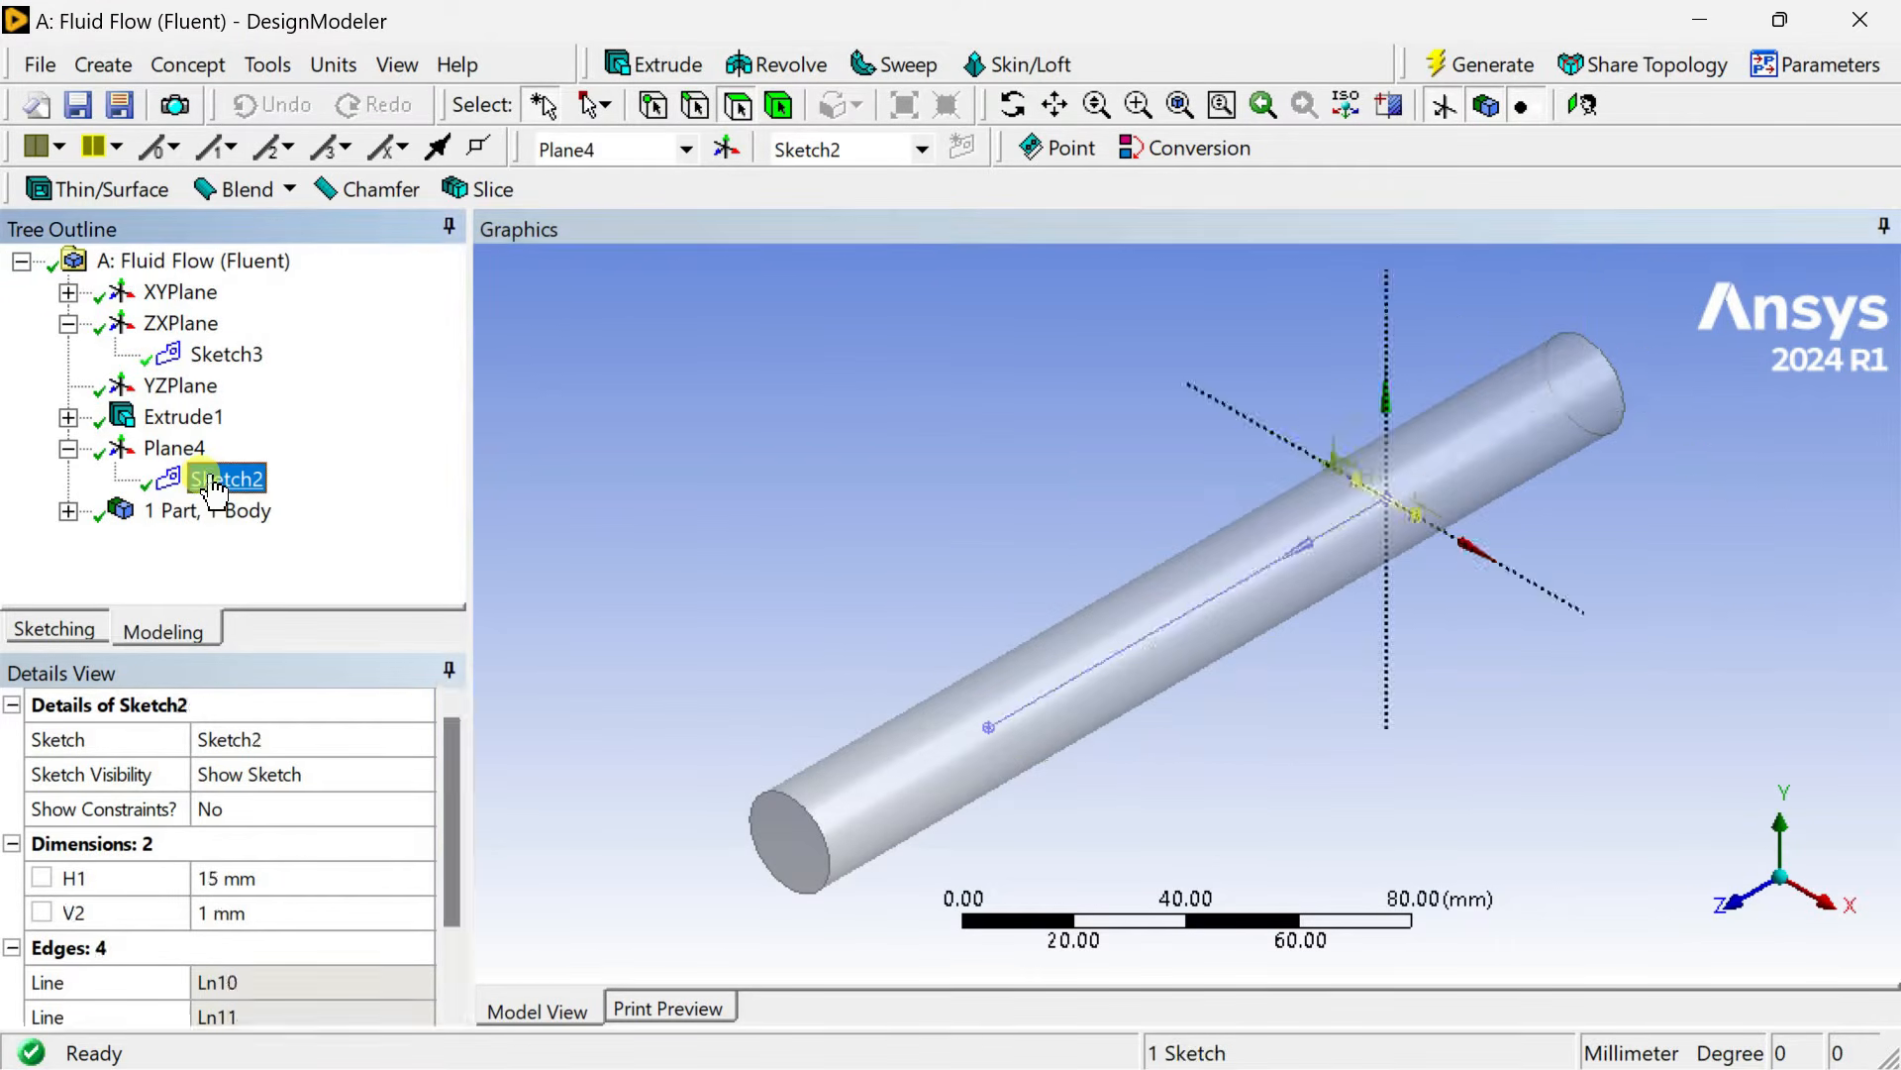
pyautogui.click(798, 437)
pyautogui.scroll(3, 1452, 471)
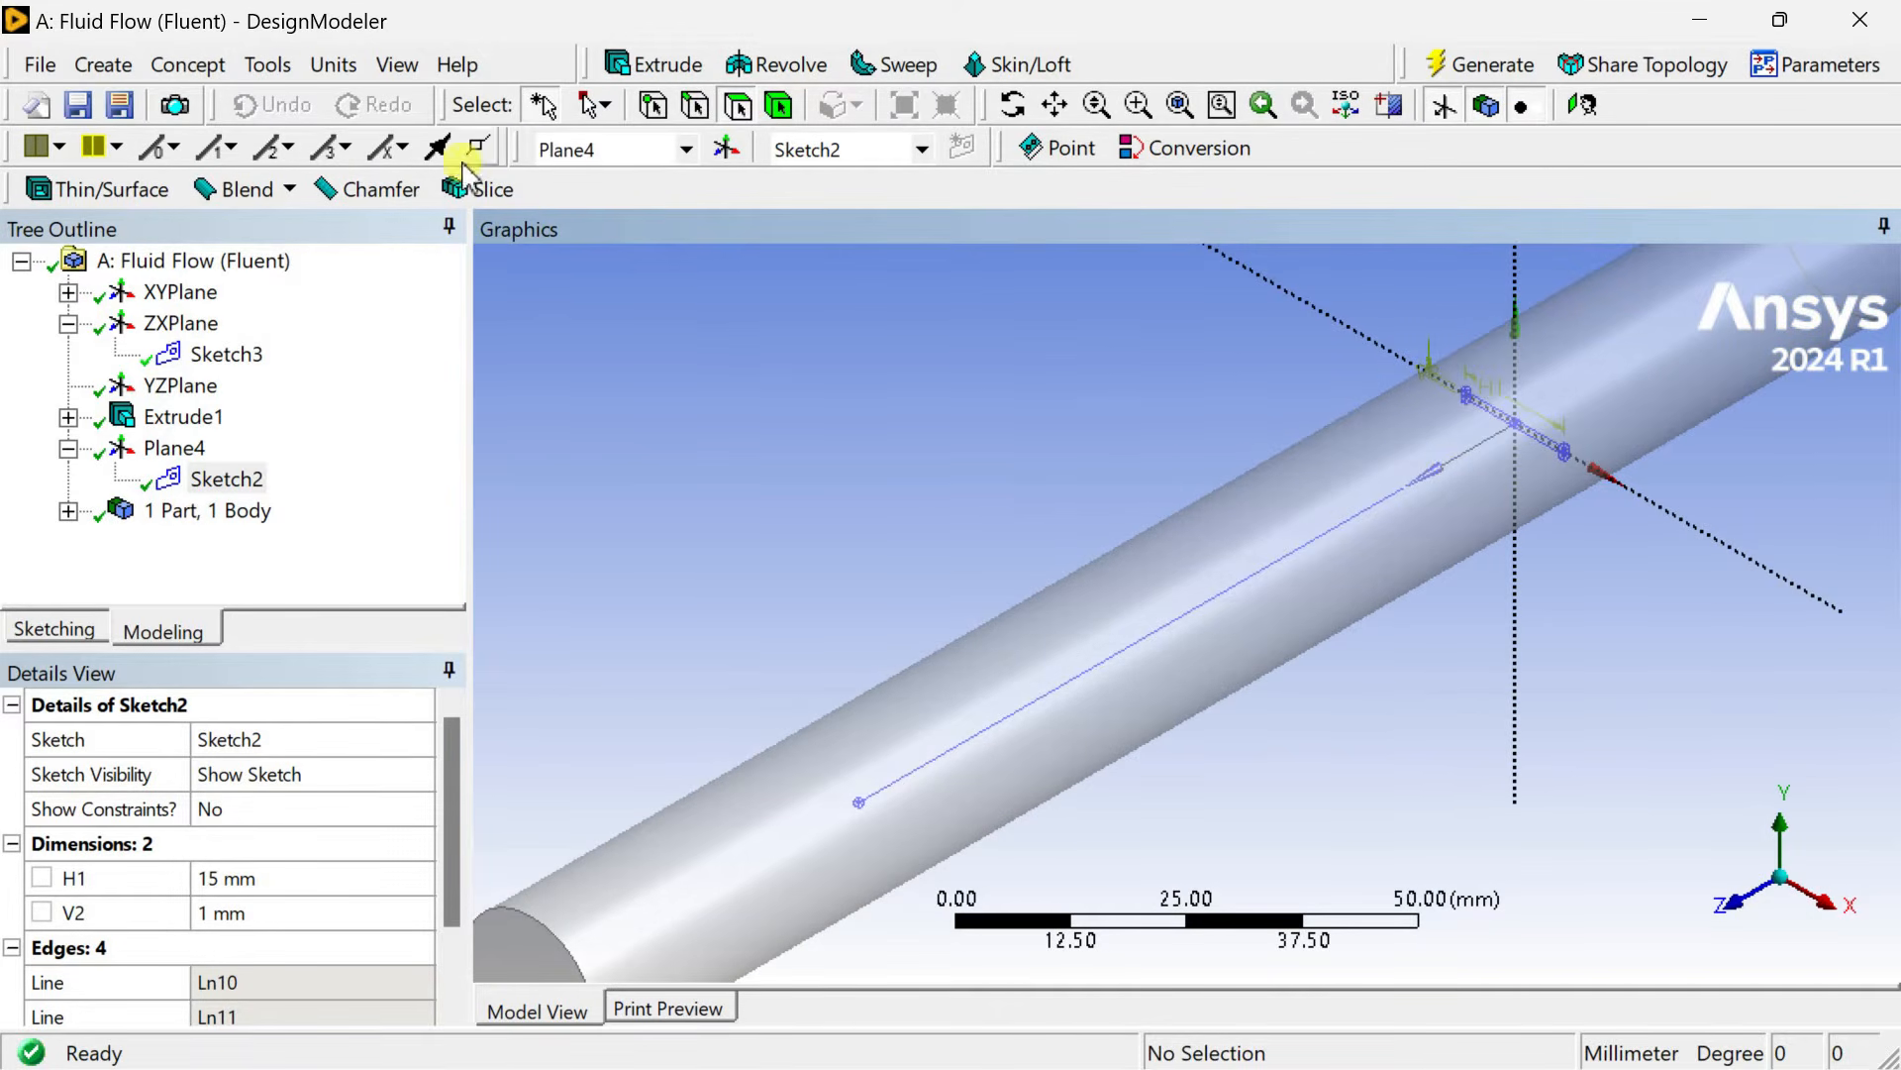
# Start a Sweep using Sketch2 as the profile and the guide line as the path, with the operation set to Add Frozen.
pyautogui.click(877, 78)
pyautogui.click(1515, 424)
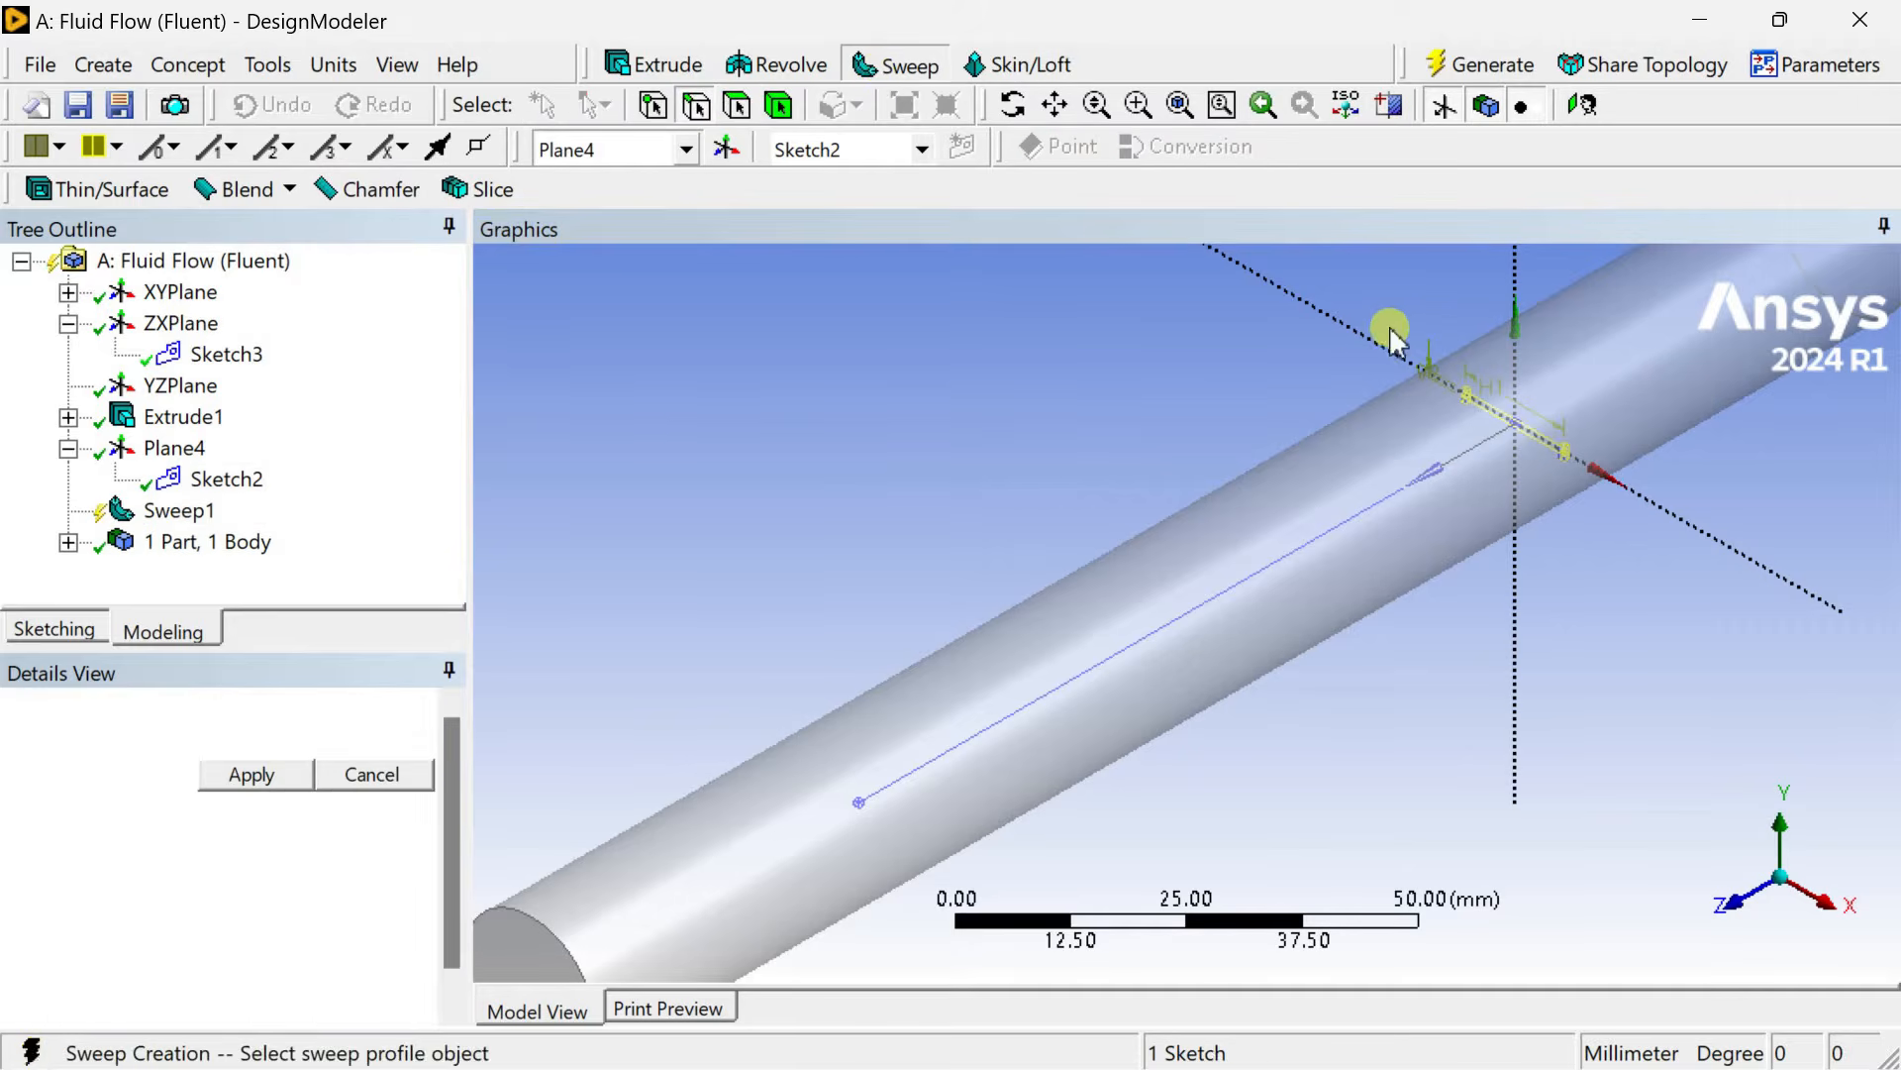
pyautogui.click(247, 778)
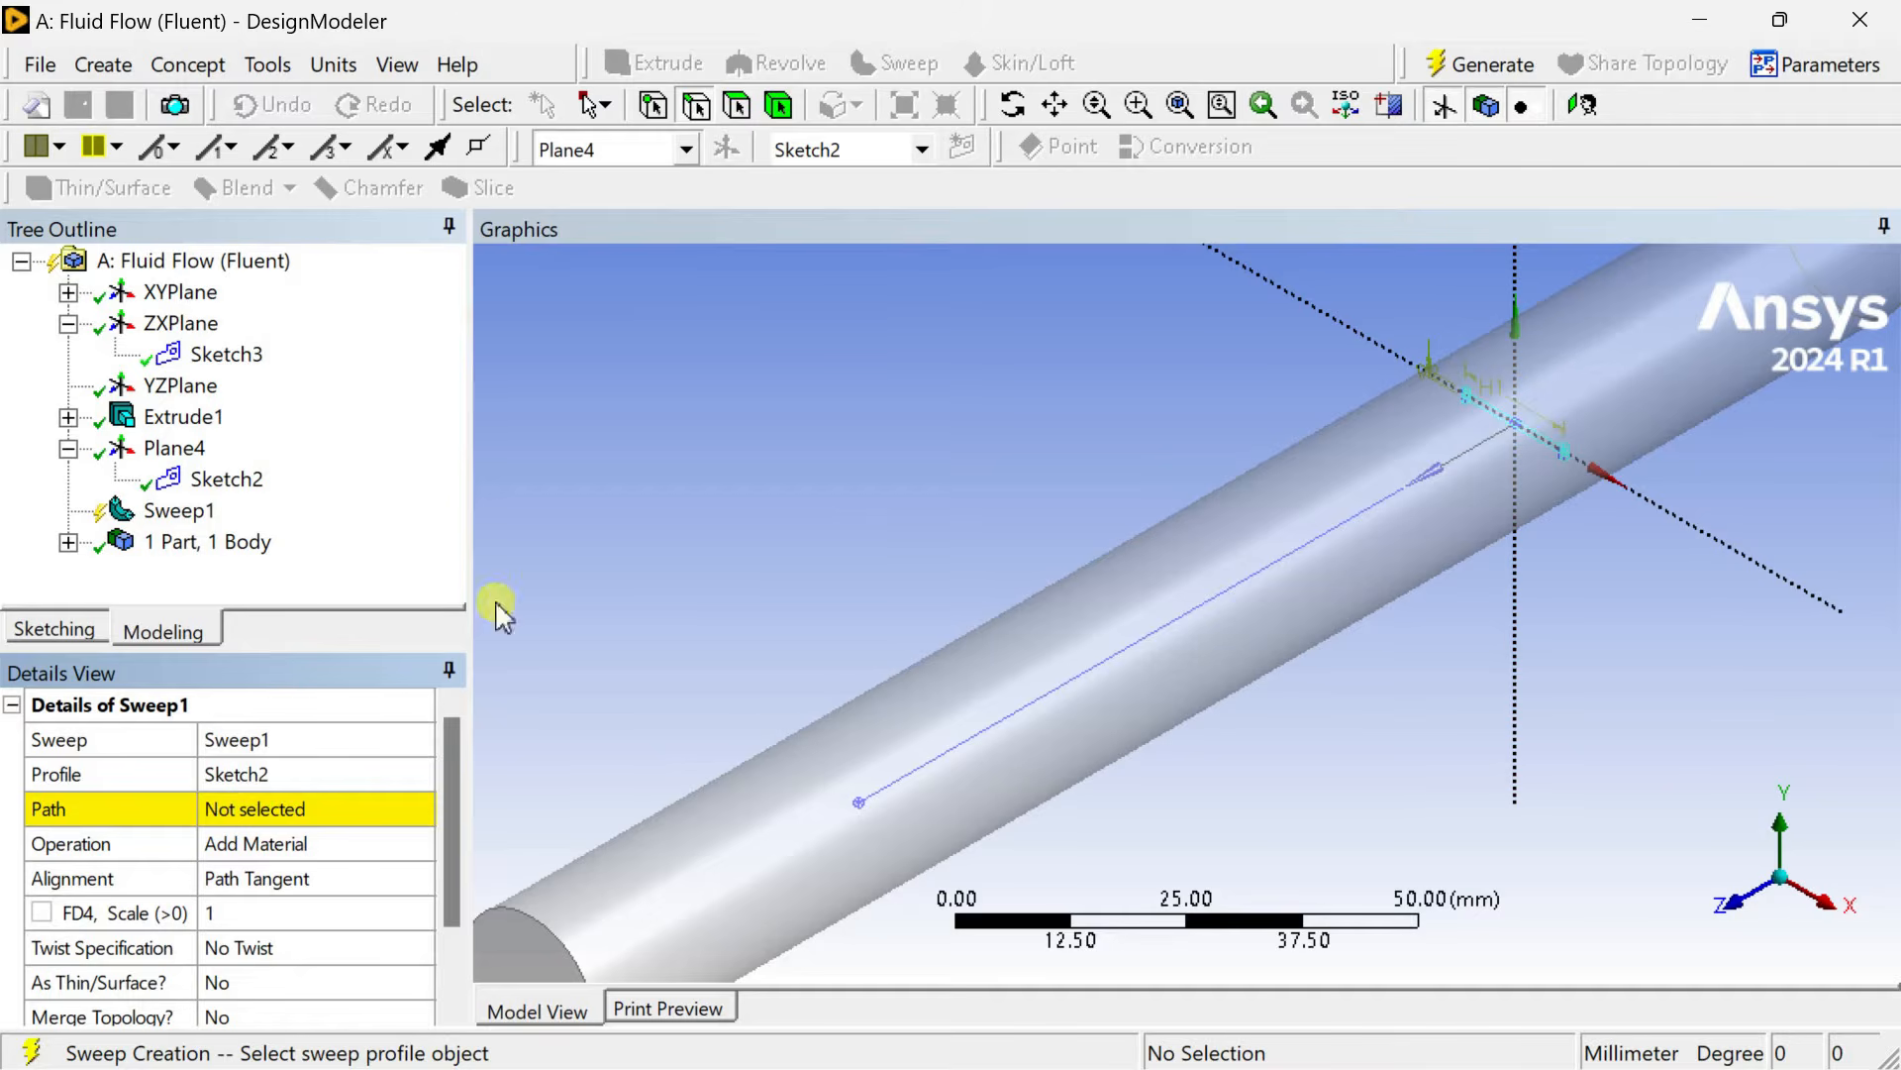
pyautogui.click(246, 812)
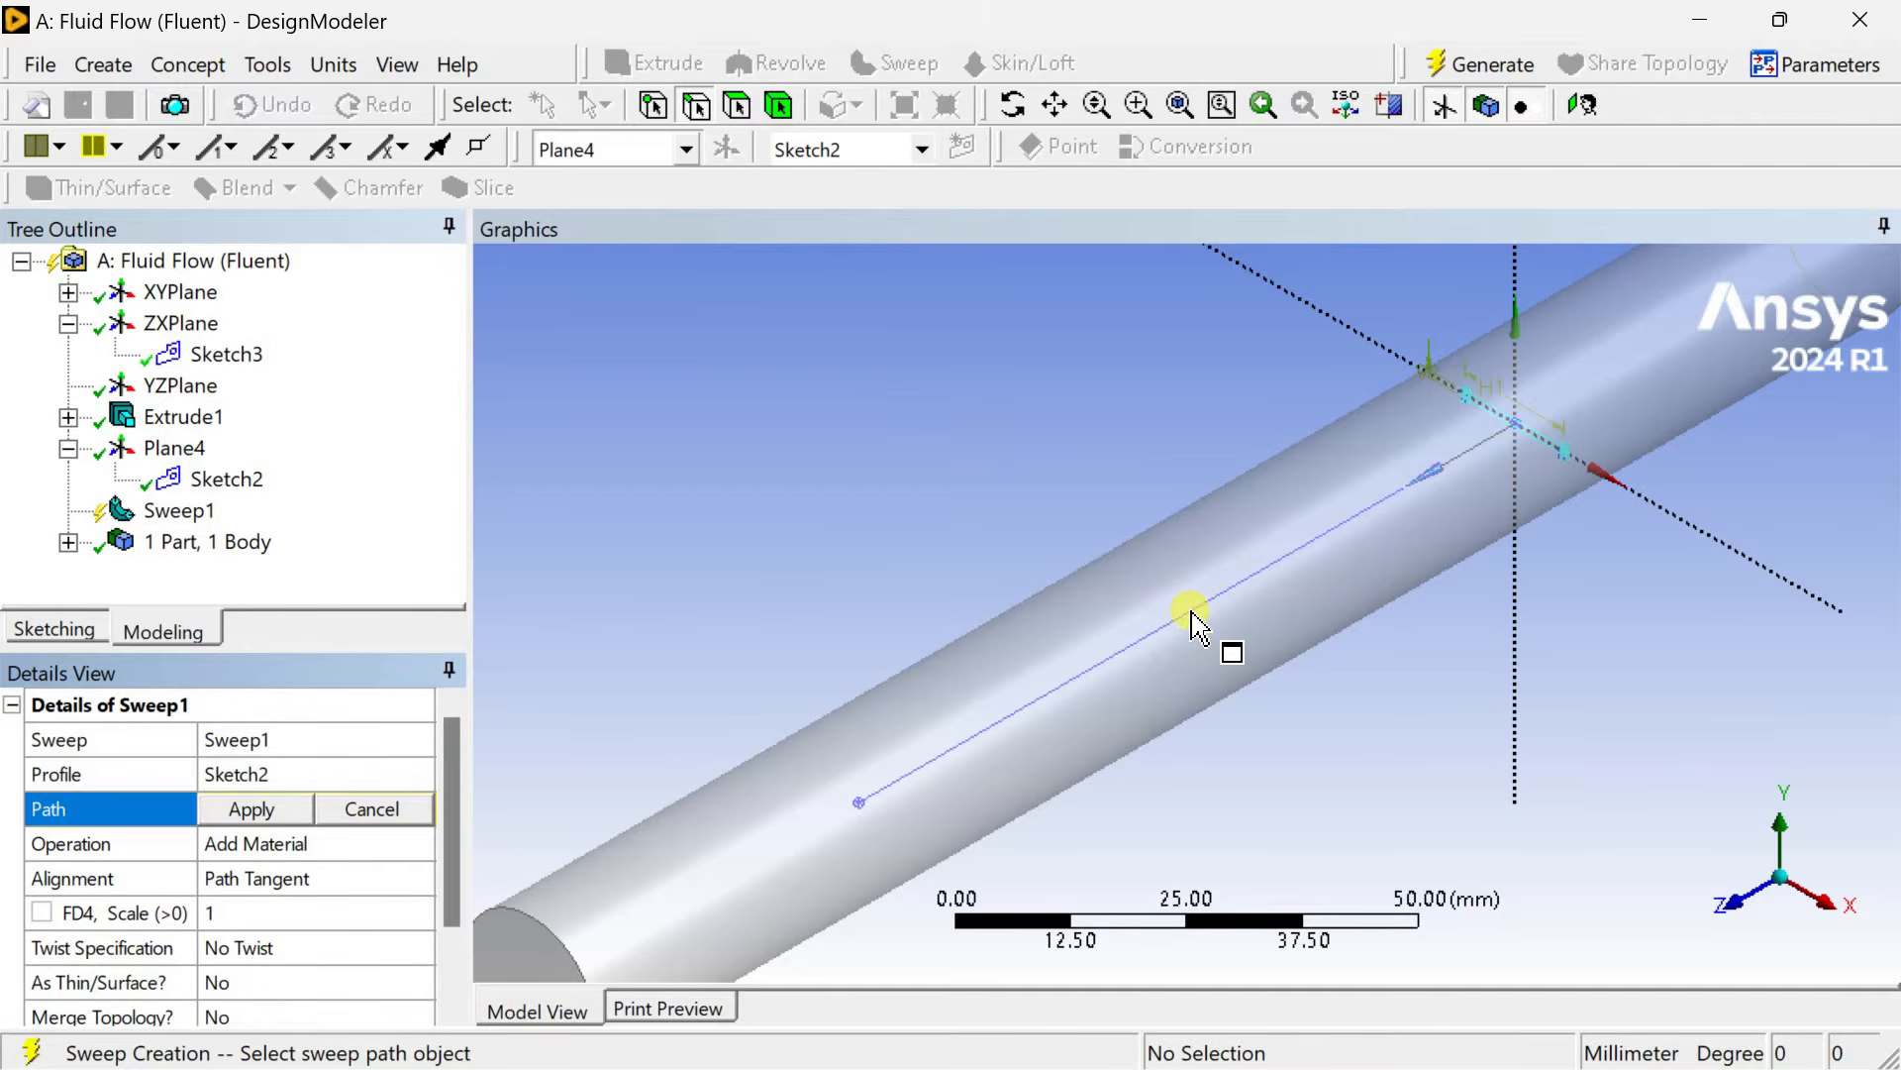
pyautogui.click(1191, 614)
pyautogui.click(253, 810)
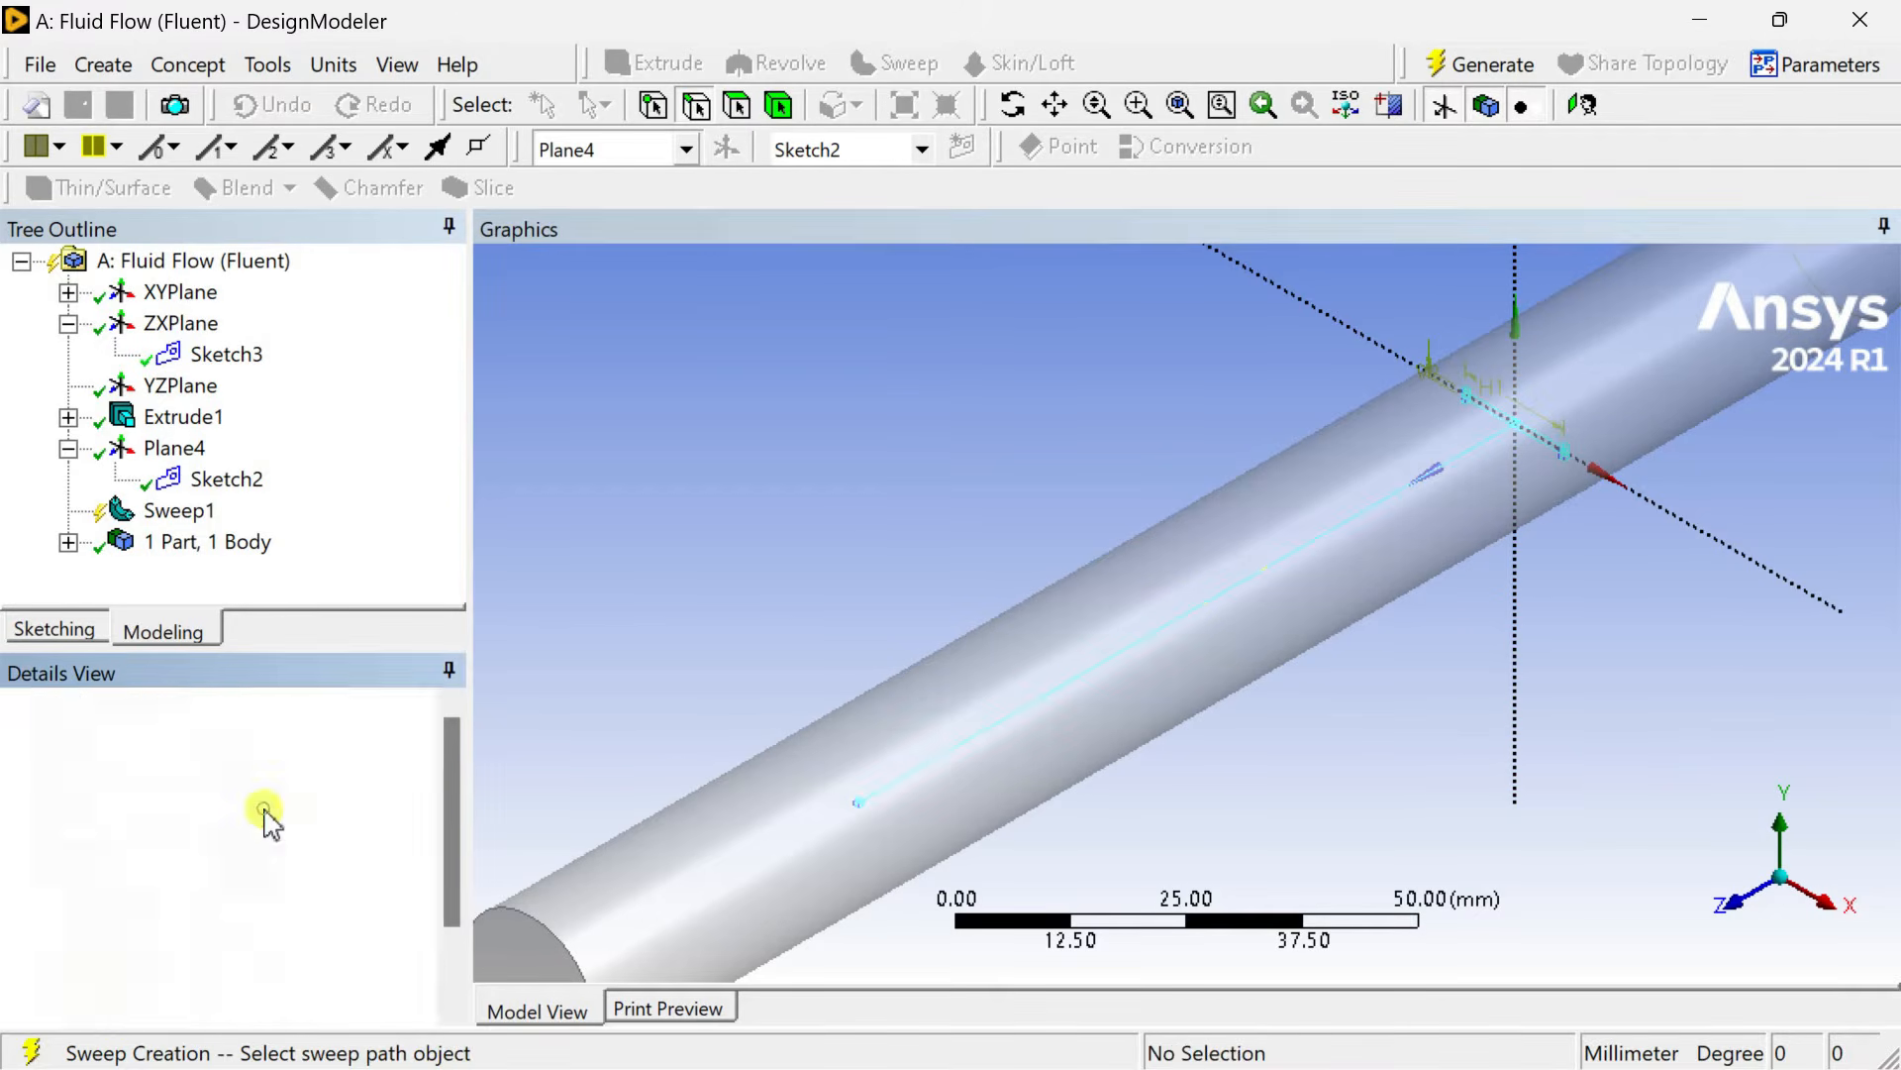
pyautogui.click(335, 844)
pyautogui.click(420, 844)
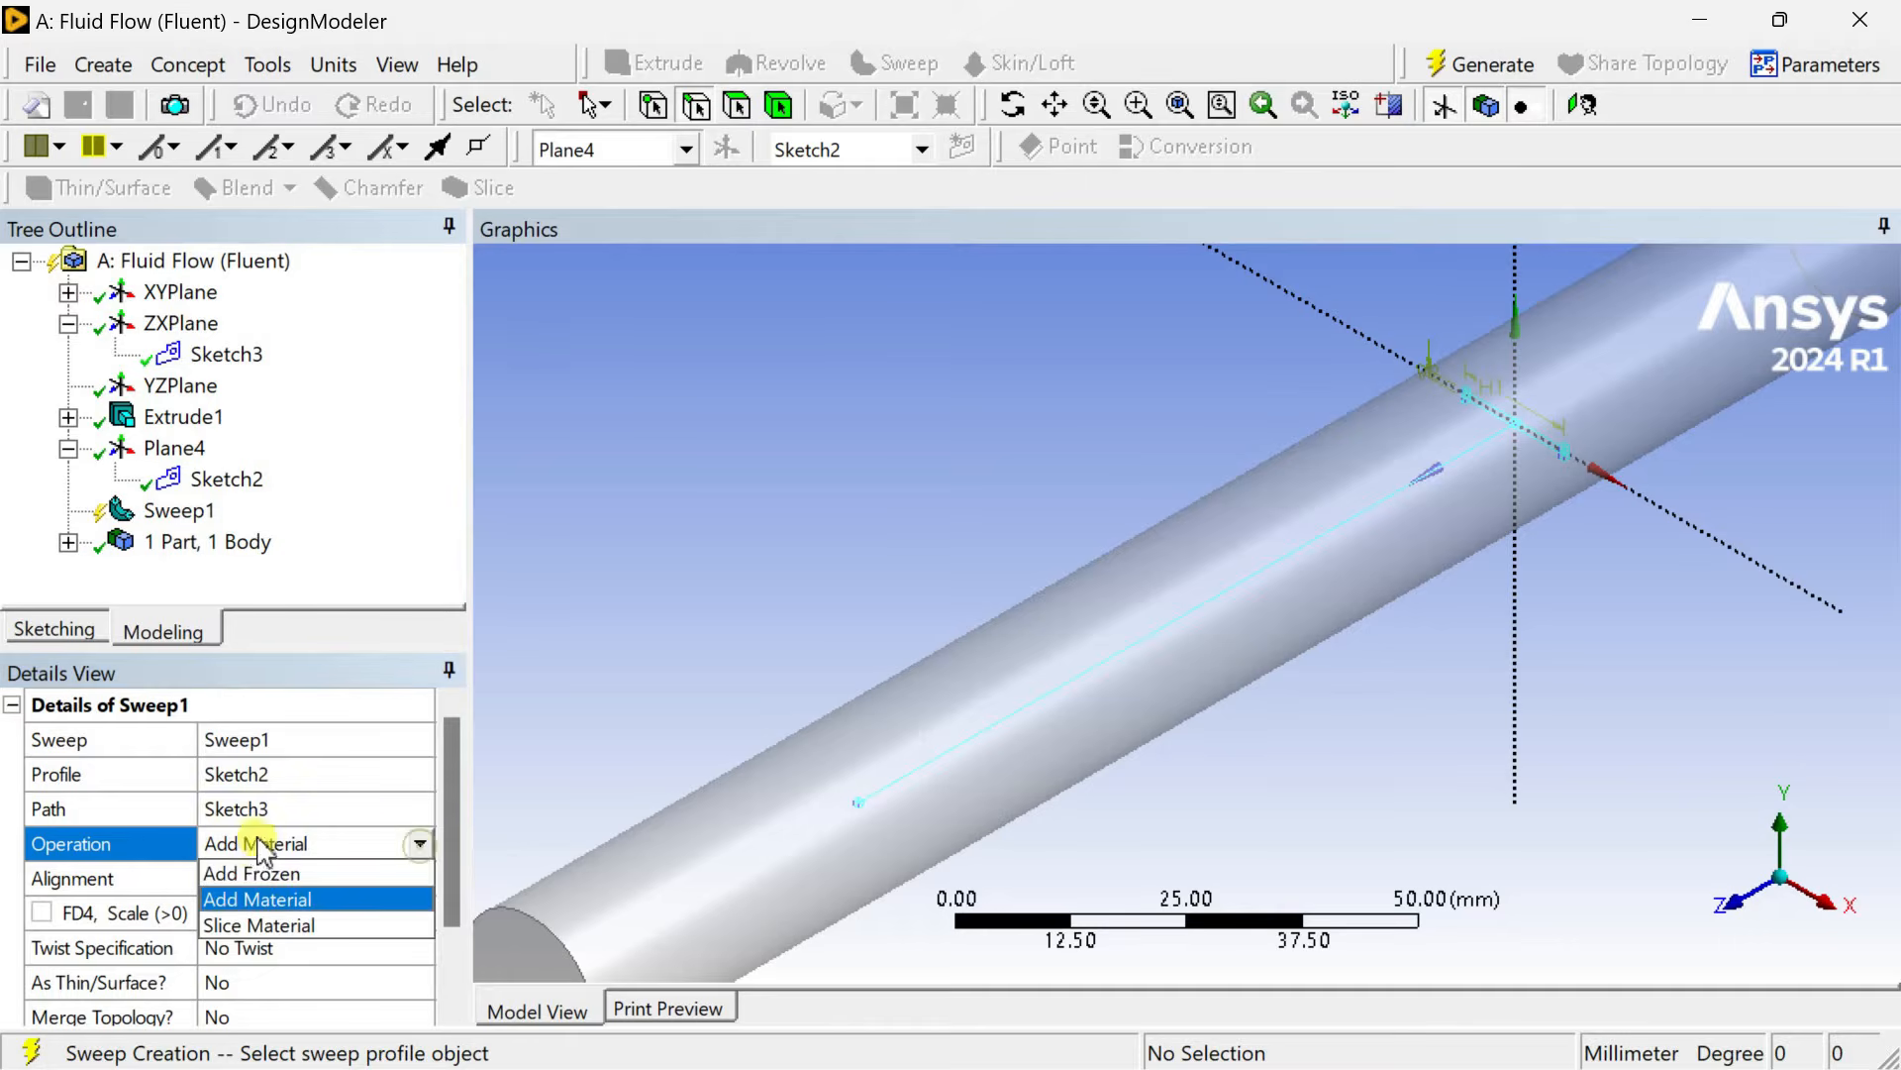
pyautogui.click(260, 884)
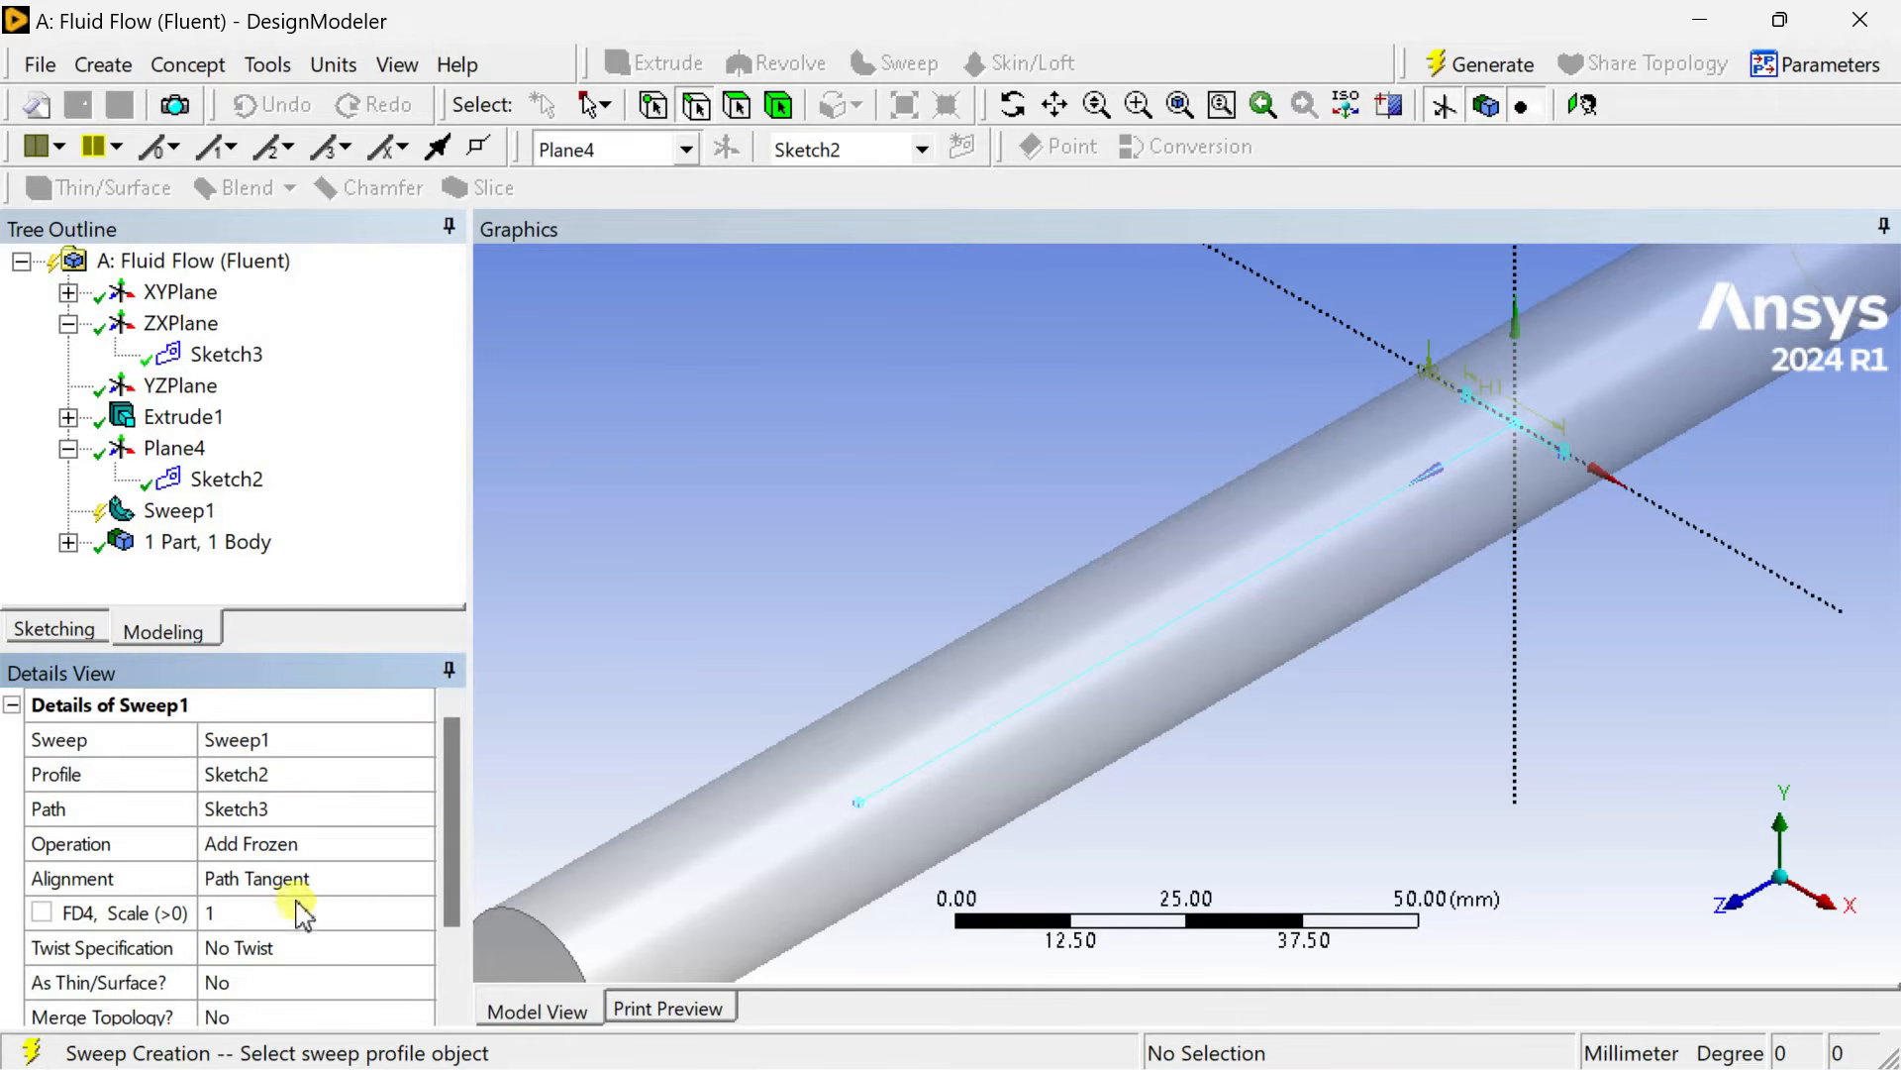
# Set the sweep's twist specification to Turns with 1 turn and generate the twisted plate.
pyautogui.scroll(-1, 454, 891)
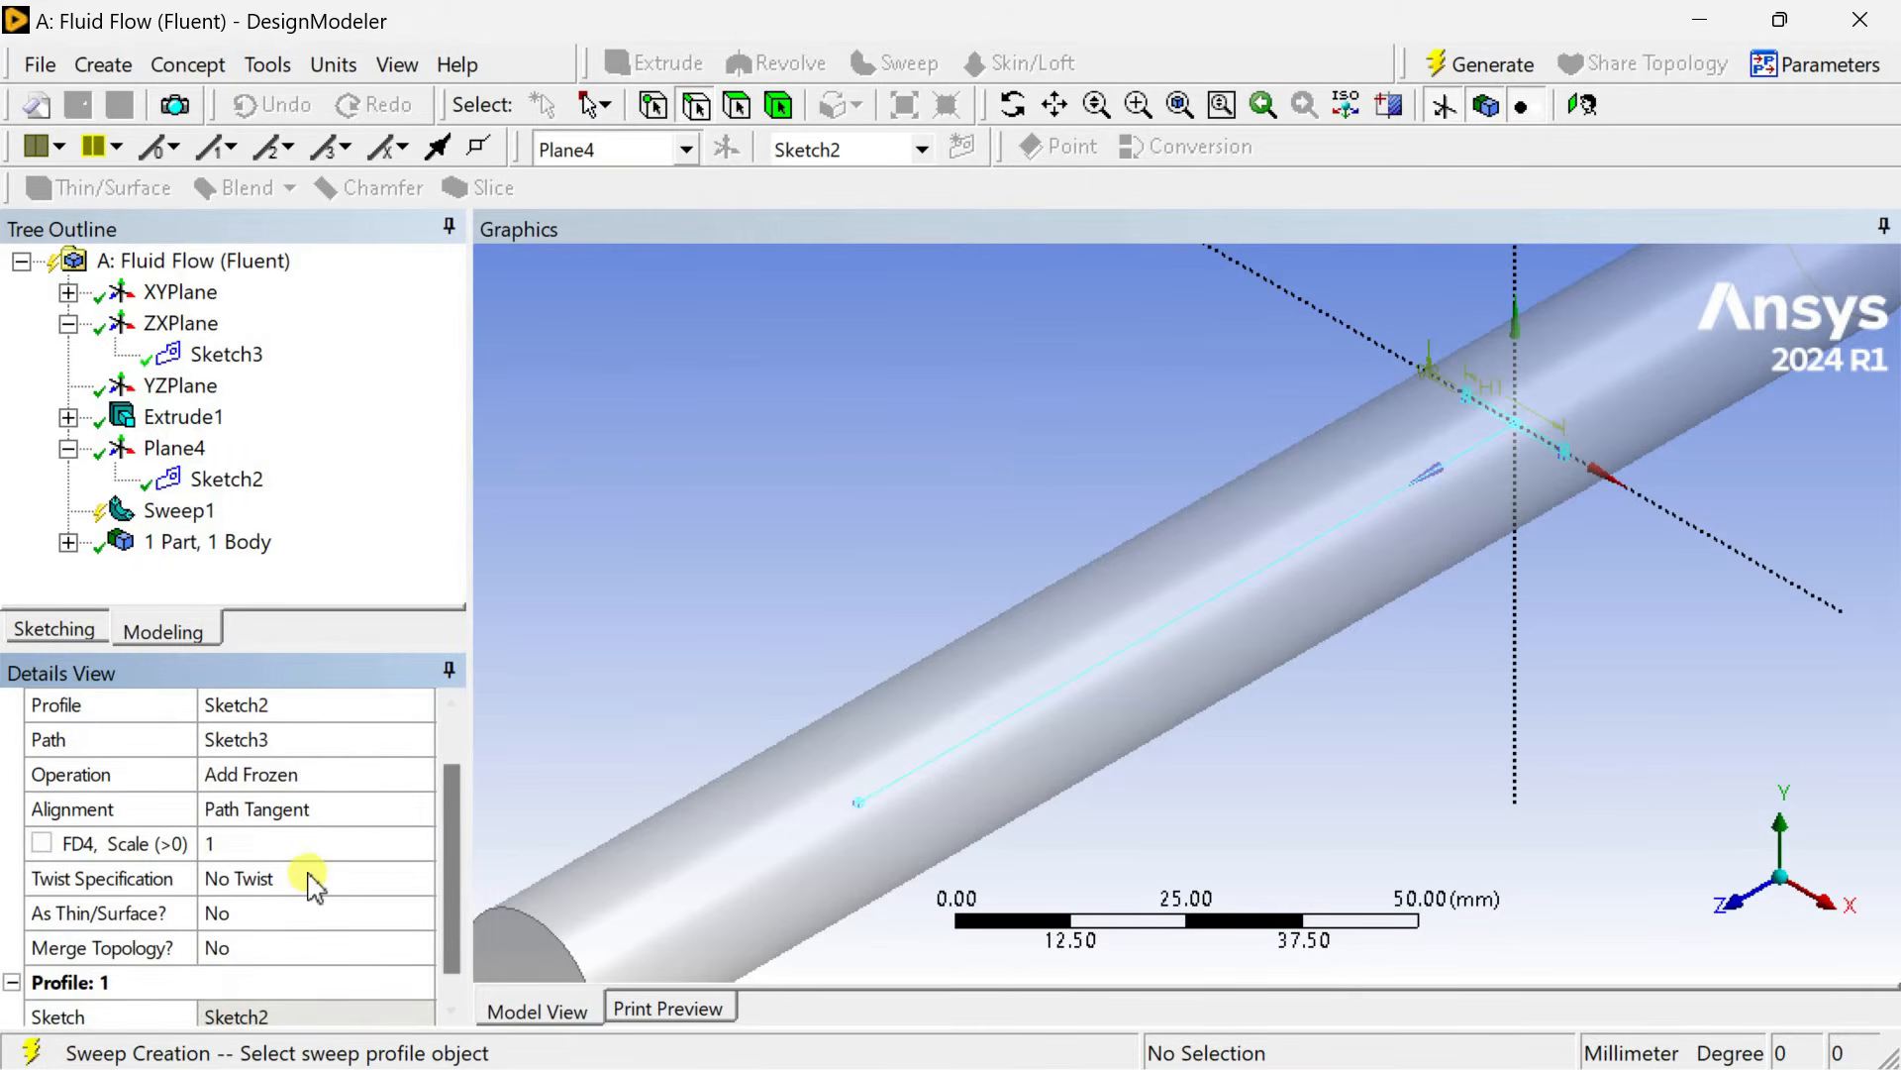
pyautogui.click(347, 880)
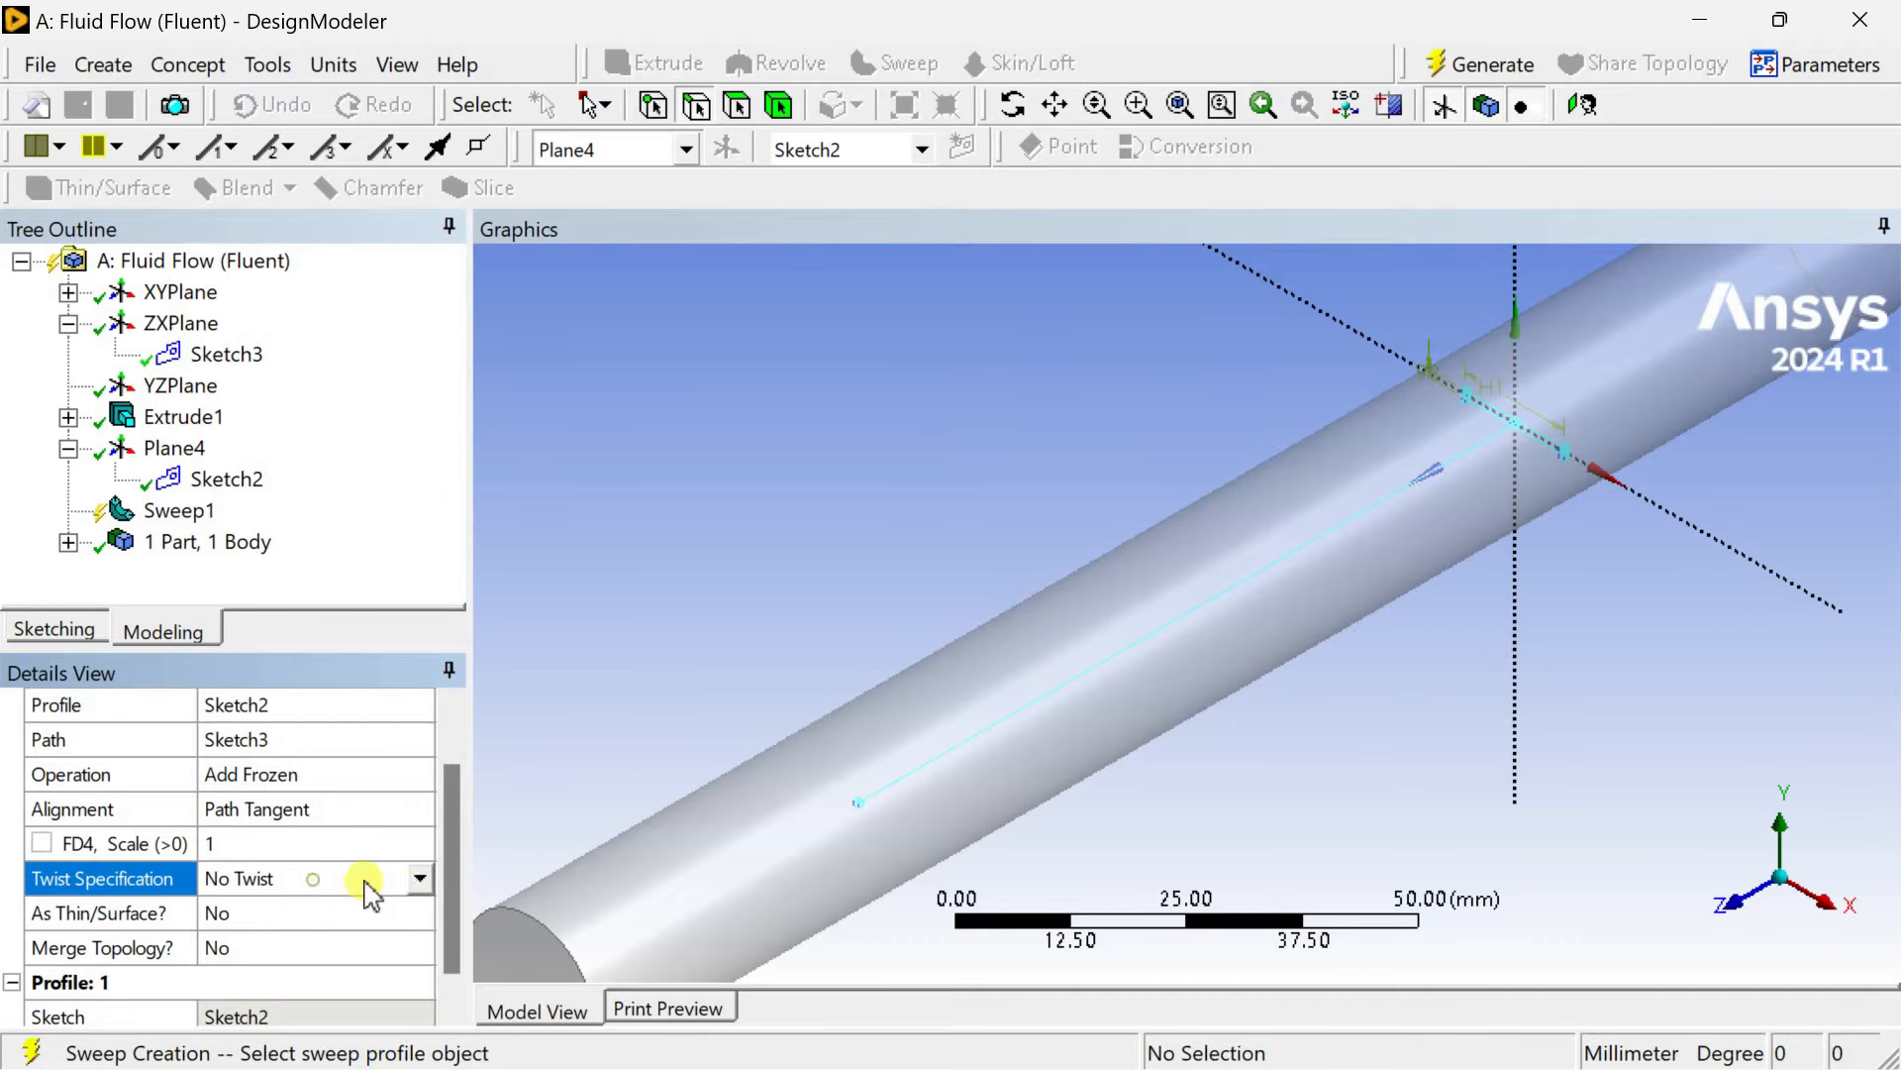
pyautogui.click(419, 878)
pyautogui.click(319, 959)
pyautogui.scroll(-2, 452, 931)
pyautogui.click(230, 842)
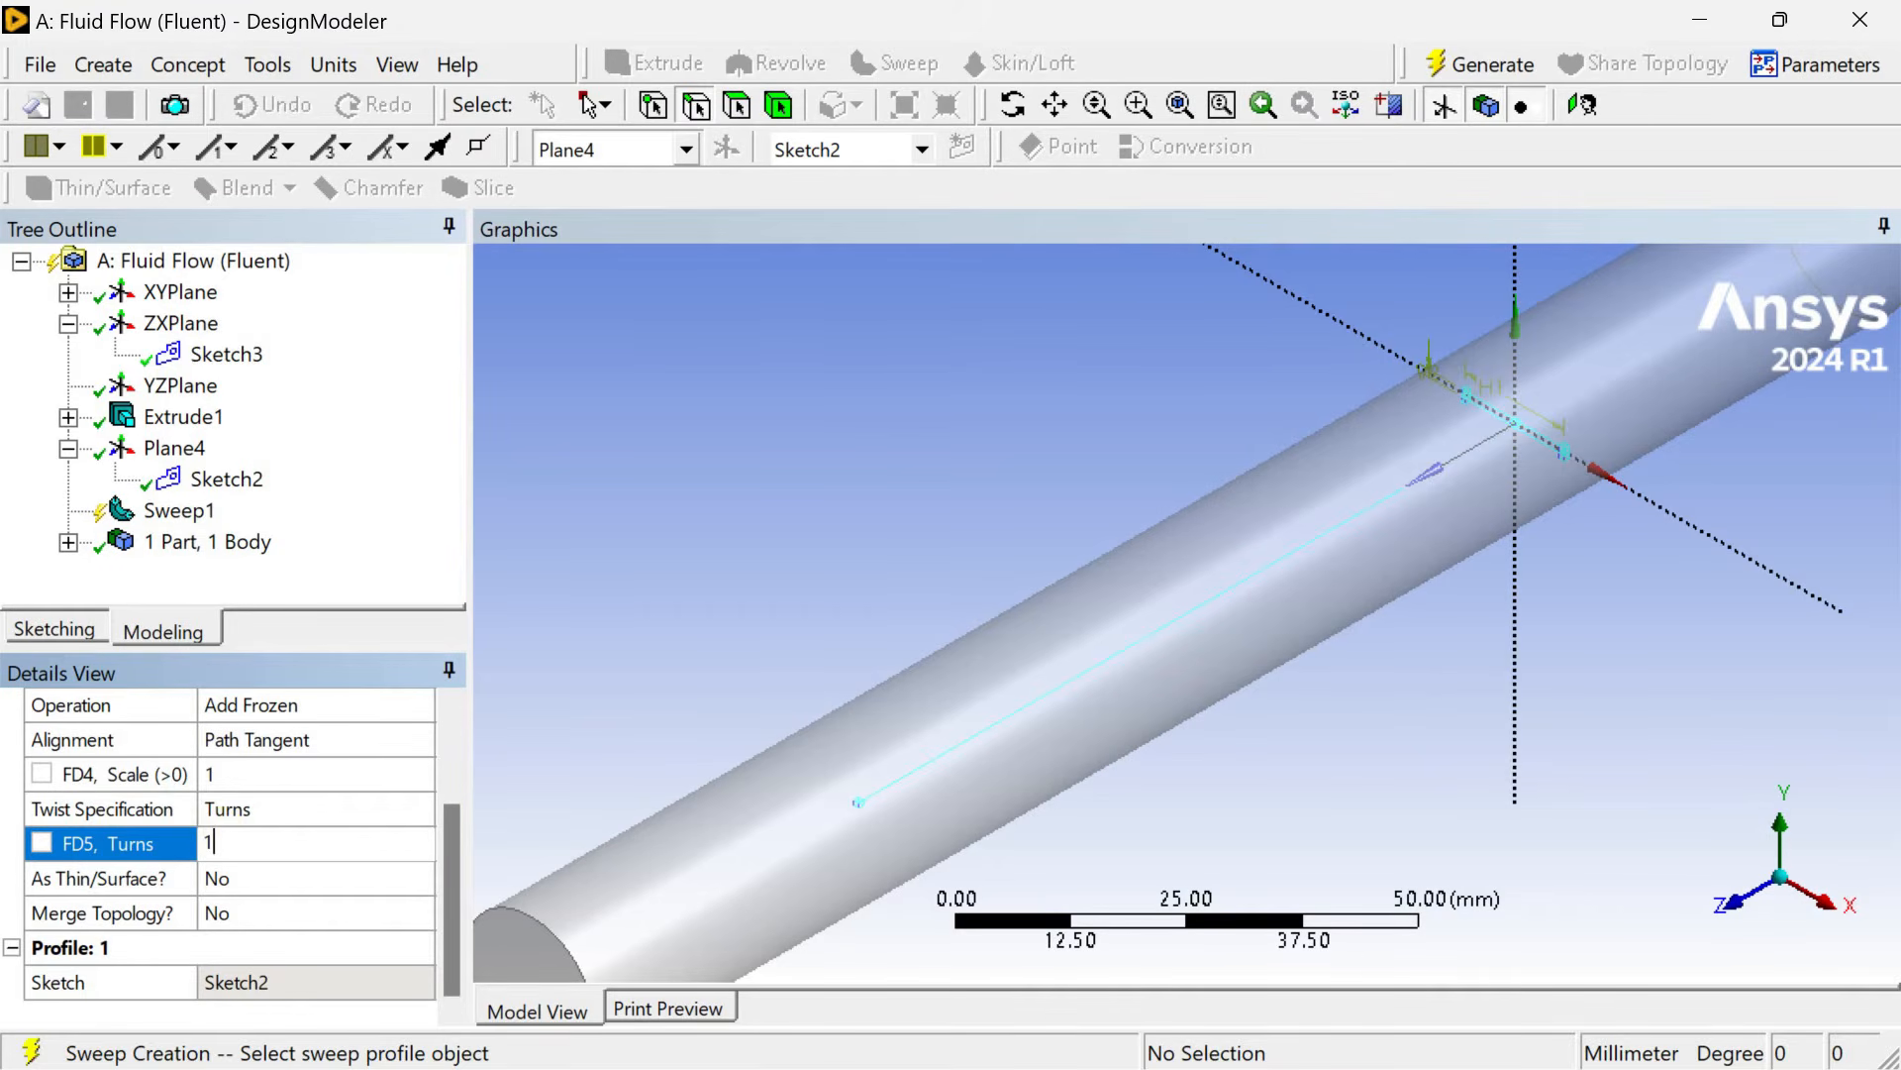
pyautogui.click(1483, 77)
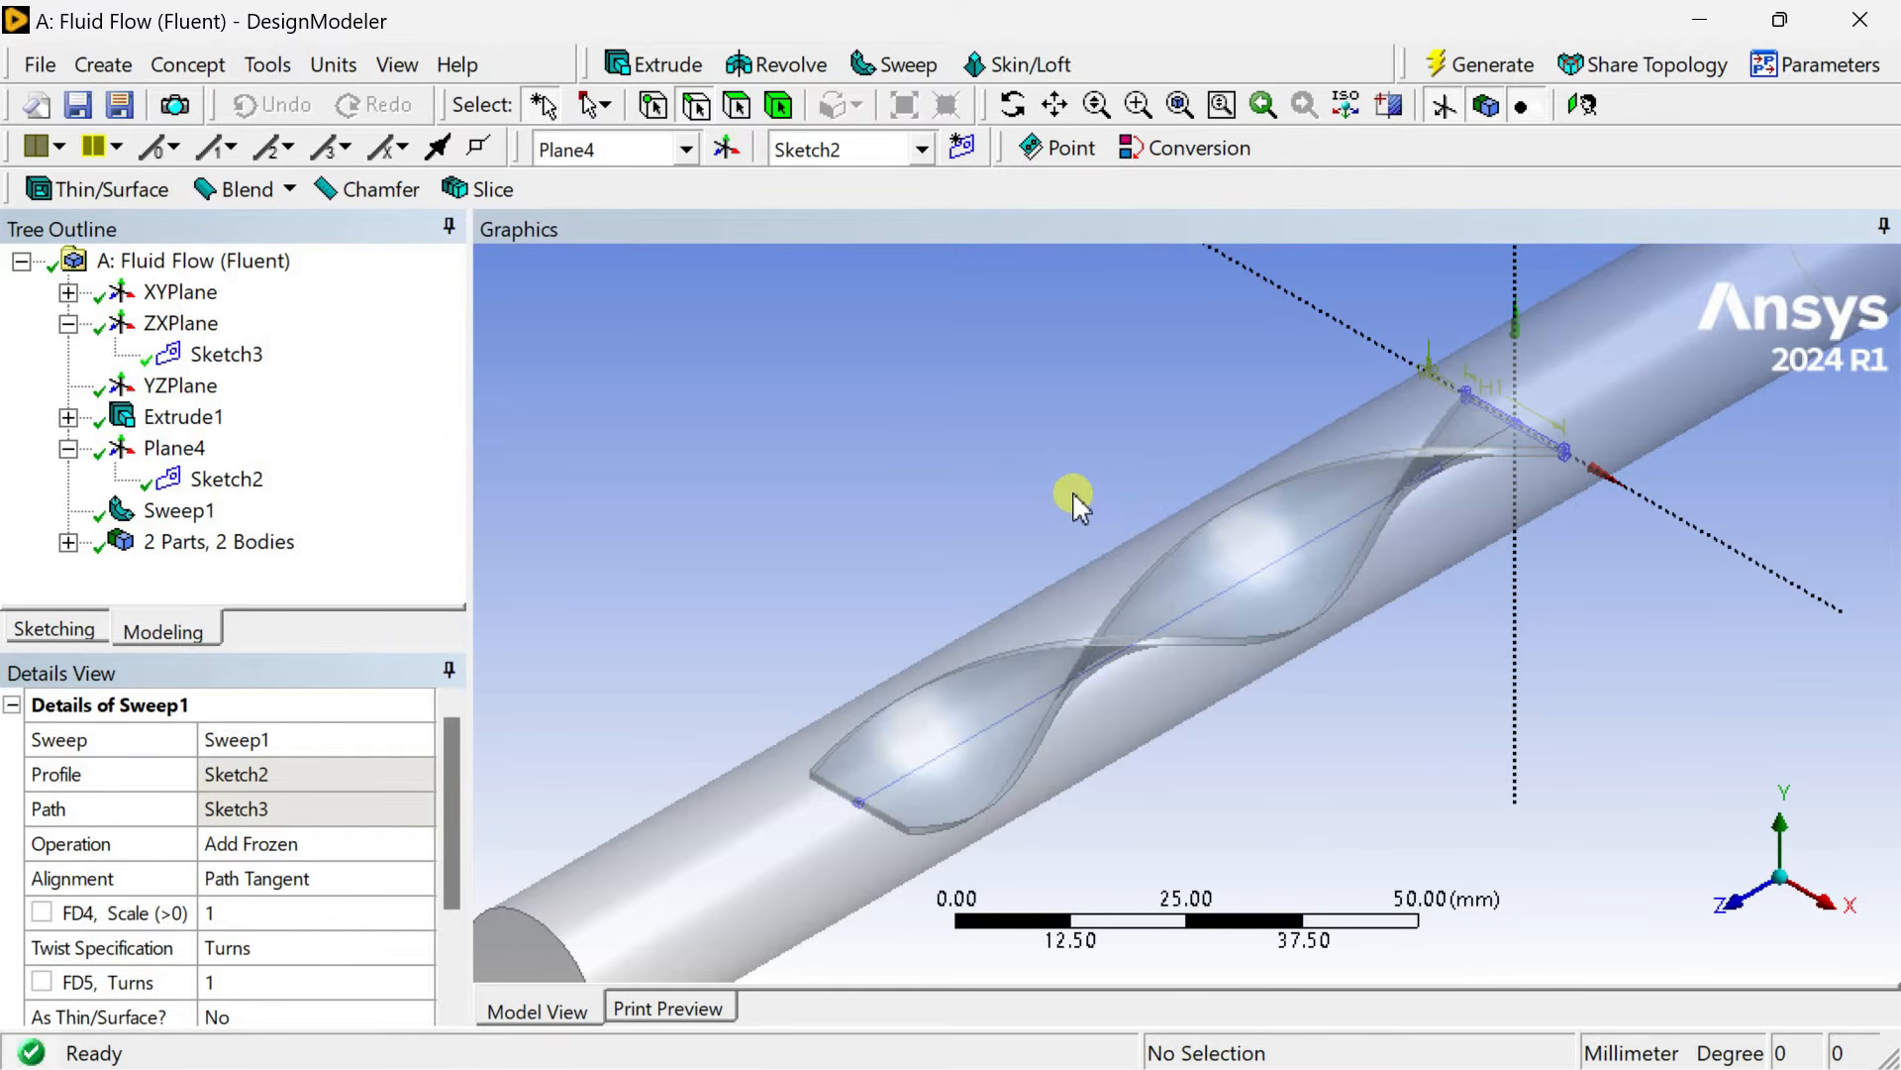
# Create a new sketch on the ZXPlane and look at it face-on.
pyautogui.click(1817, 926)
pyautogui.moveTo(1367, 607); pyautogui.dragTo(1554, 896, button='middle')
pyautogui.click(1805, 863)
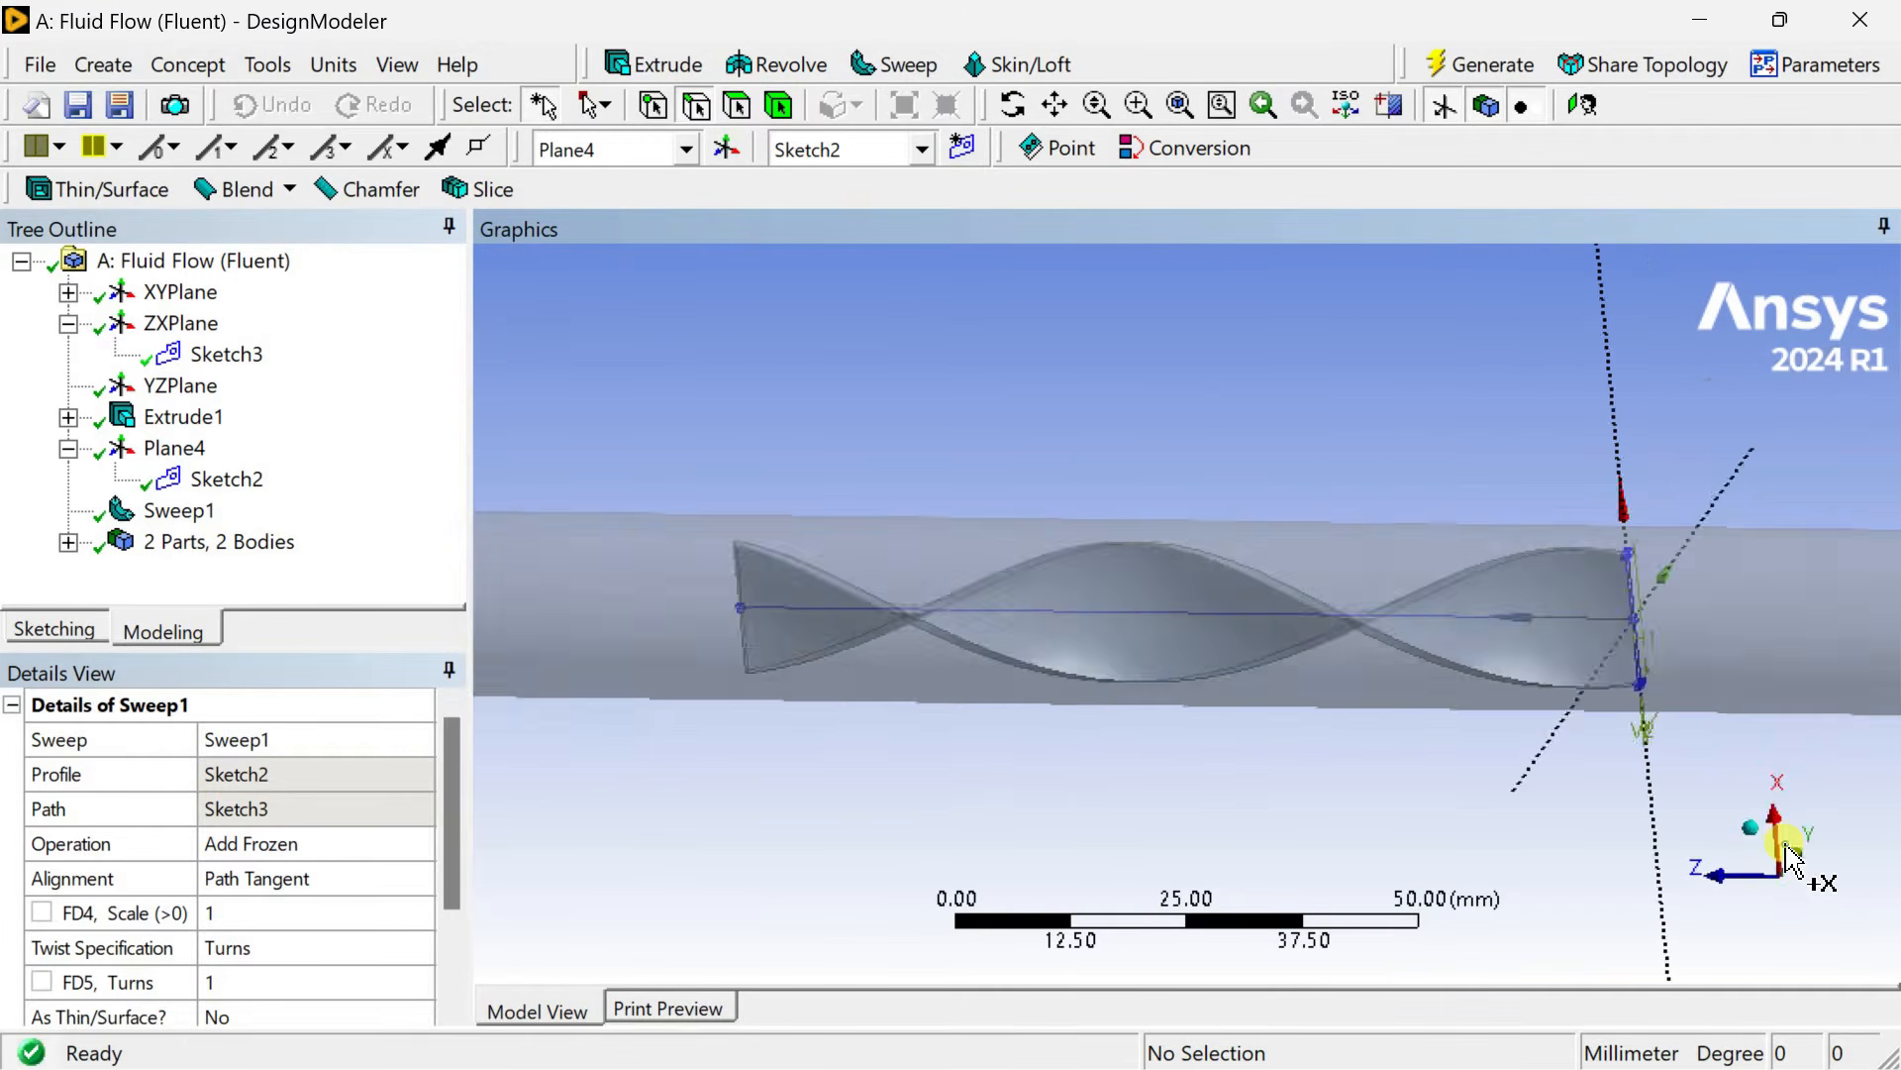
pyautogui.click(1782, 904)
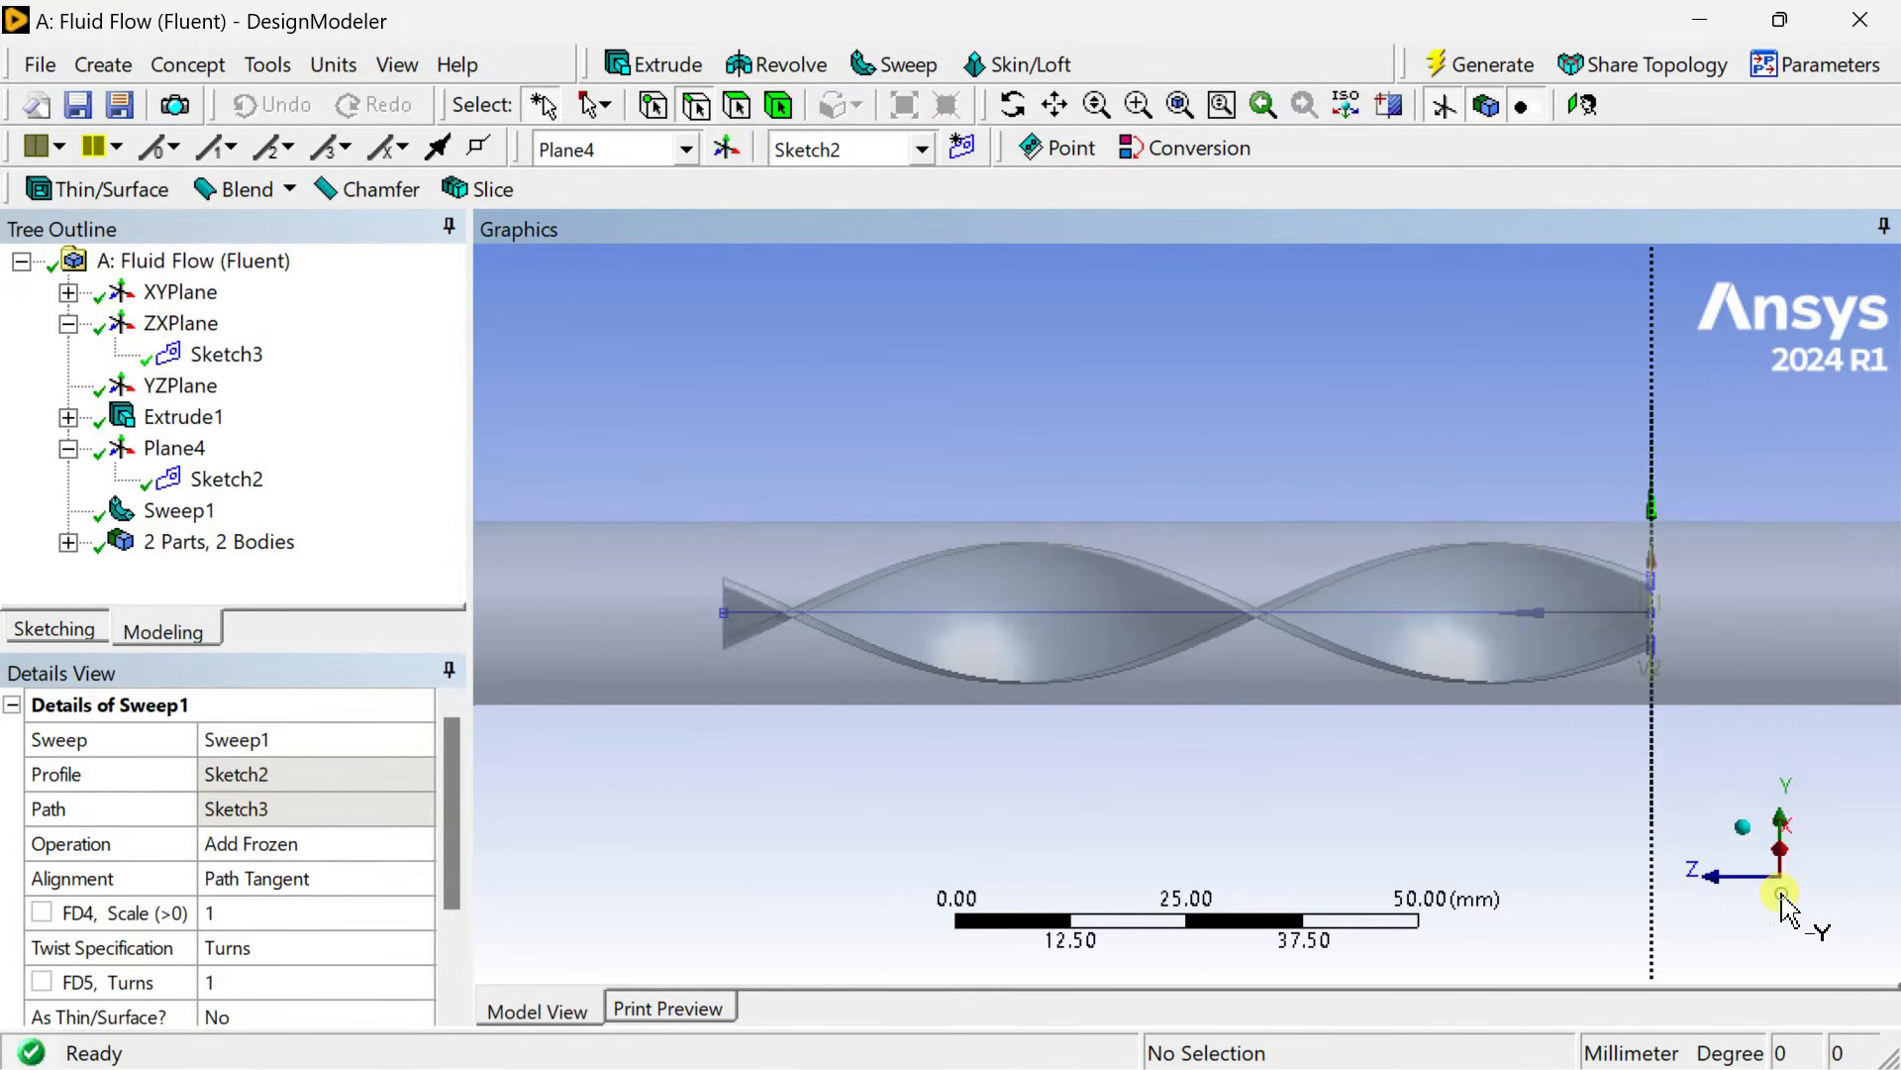
pyautogui.click(1749, 850)
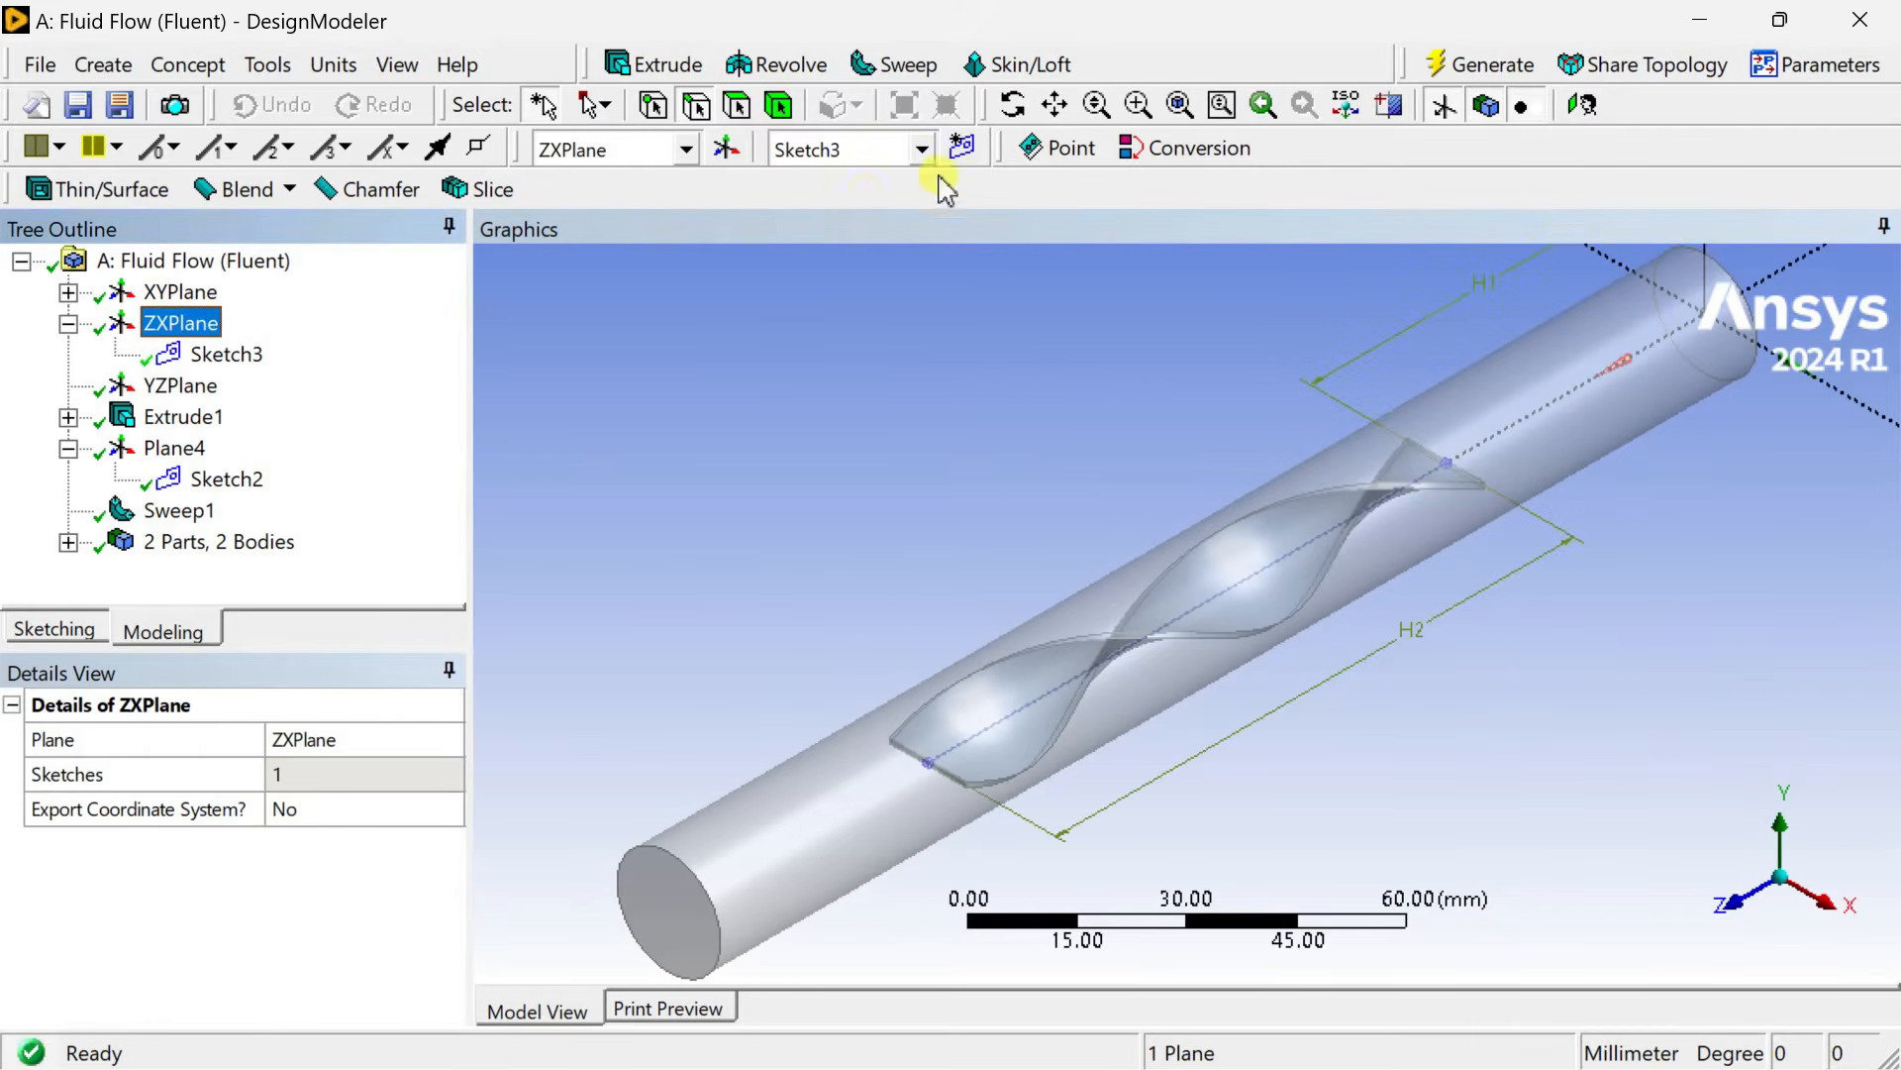
pyautogui.click(962, 147)
pyautogui.click(213, 384)
pyautogui.rightClick(211, 388)
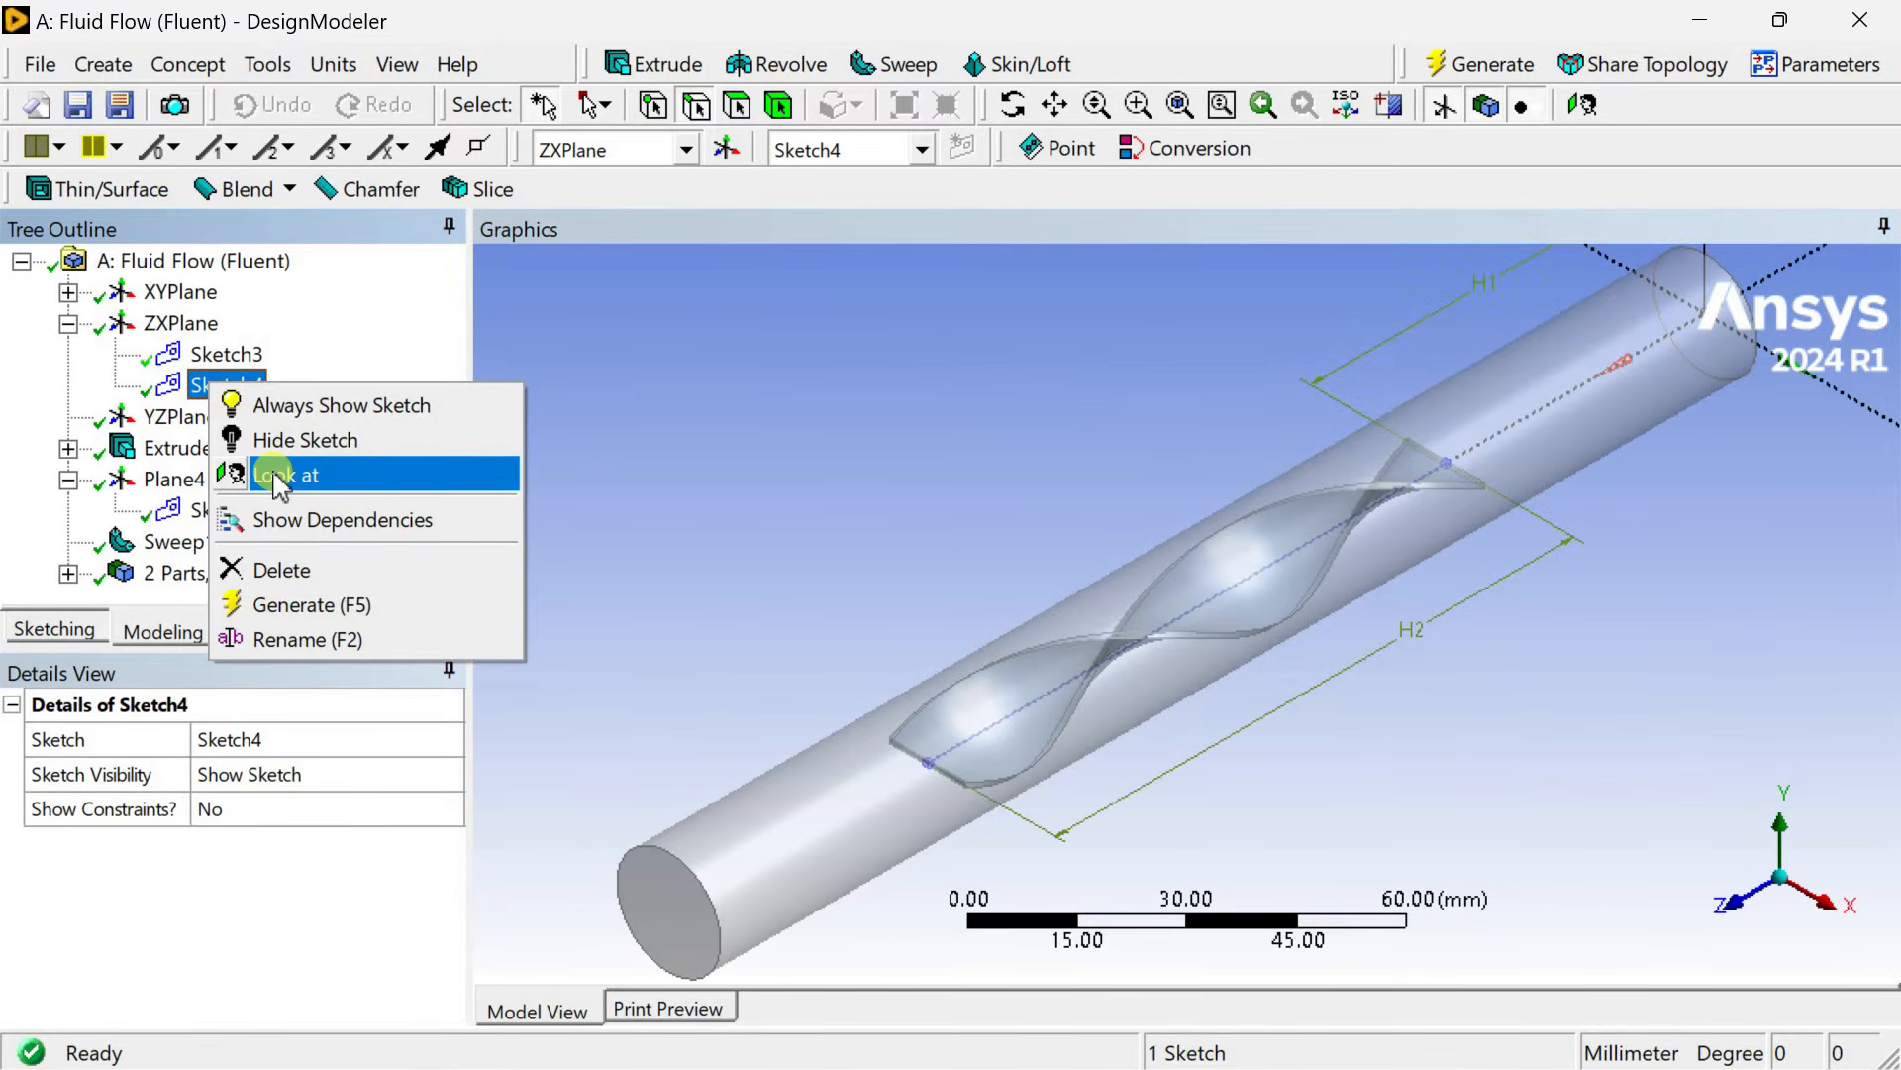
pyautogui.click(276, 478)
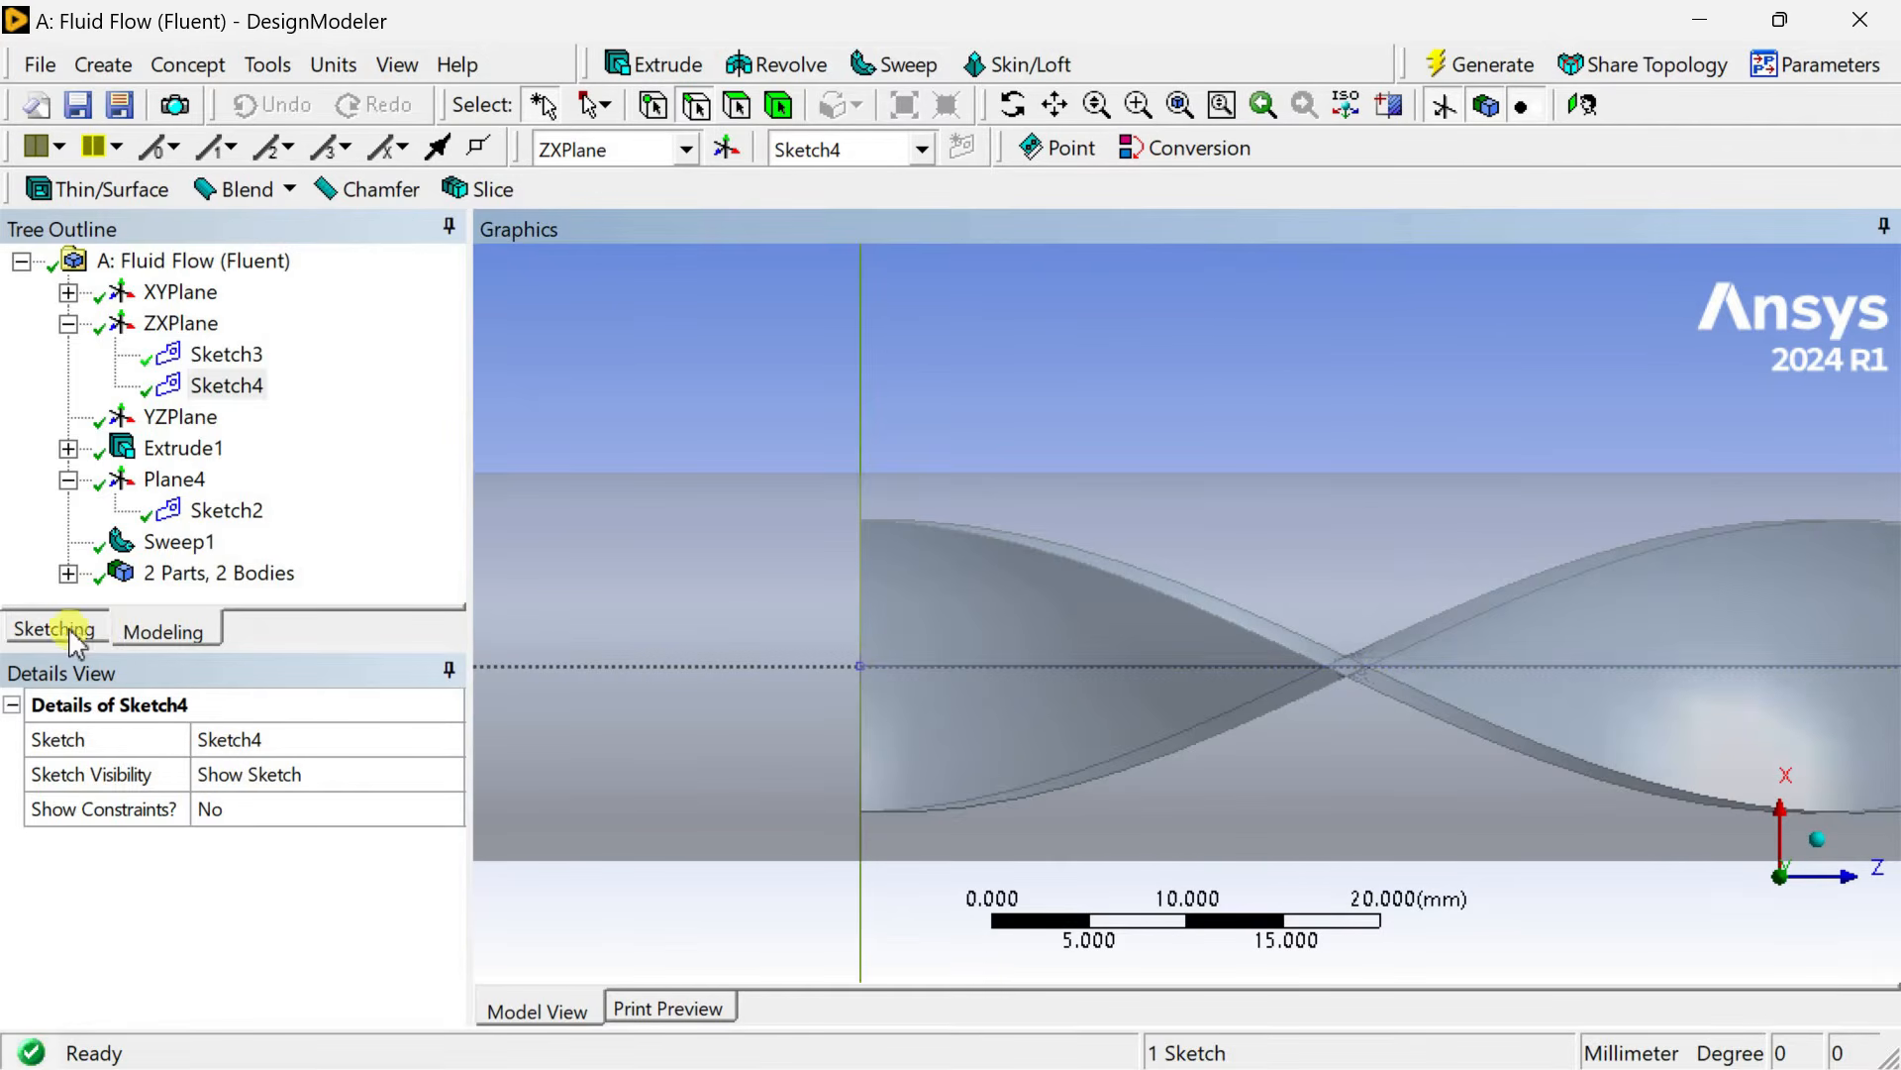
# Draw a small circle about 2.5 mm in diameter just above the guide line near the plate's start.
pyautogui.click(71, 635)
pyautogui.click(448, 468)
pyautogui.click(449, 467)
pyautogui.click(448, 467)
pyautogui.click(448, 467)
pyautogui.click(448, 467)
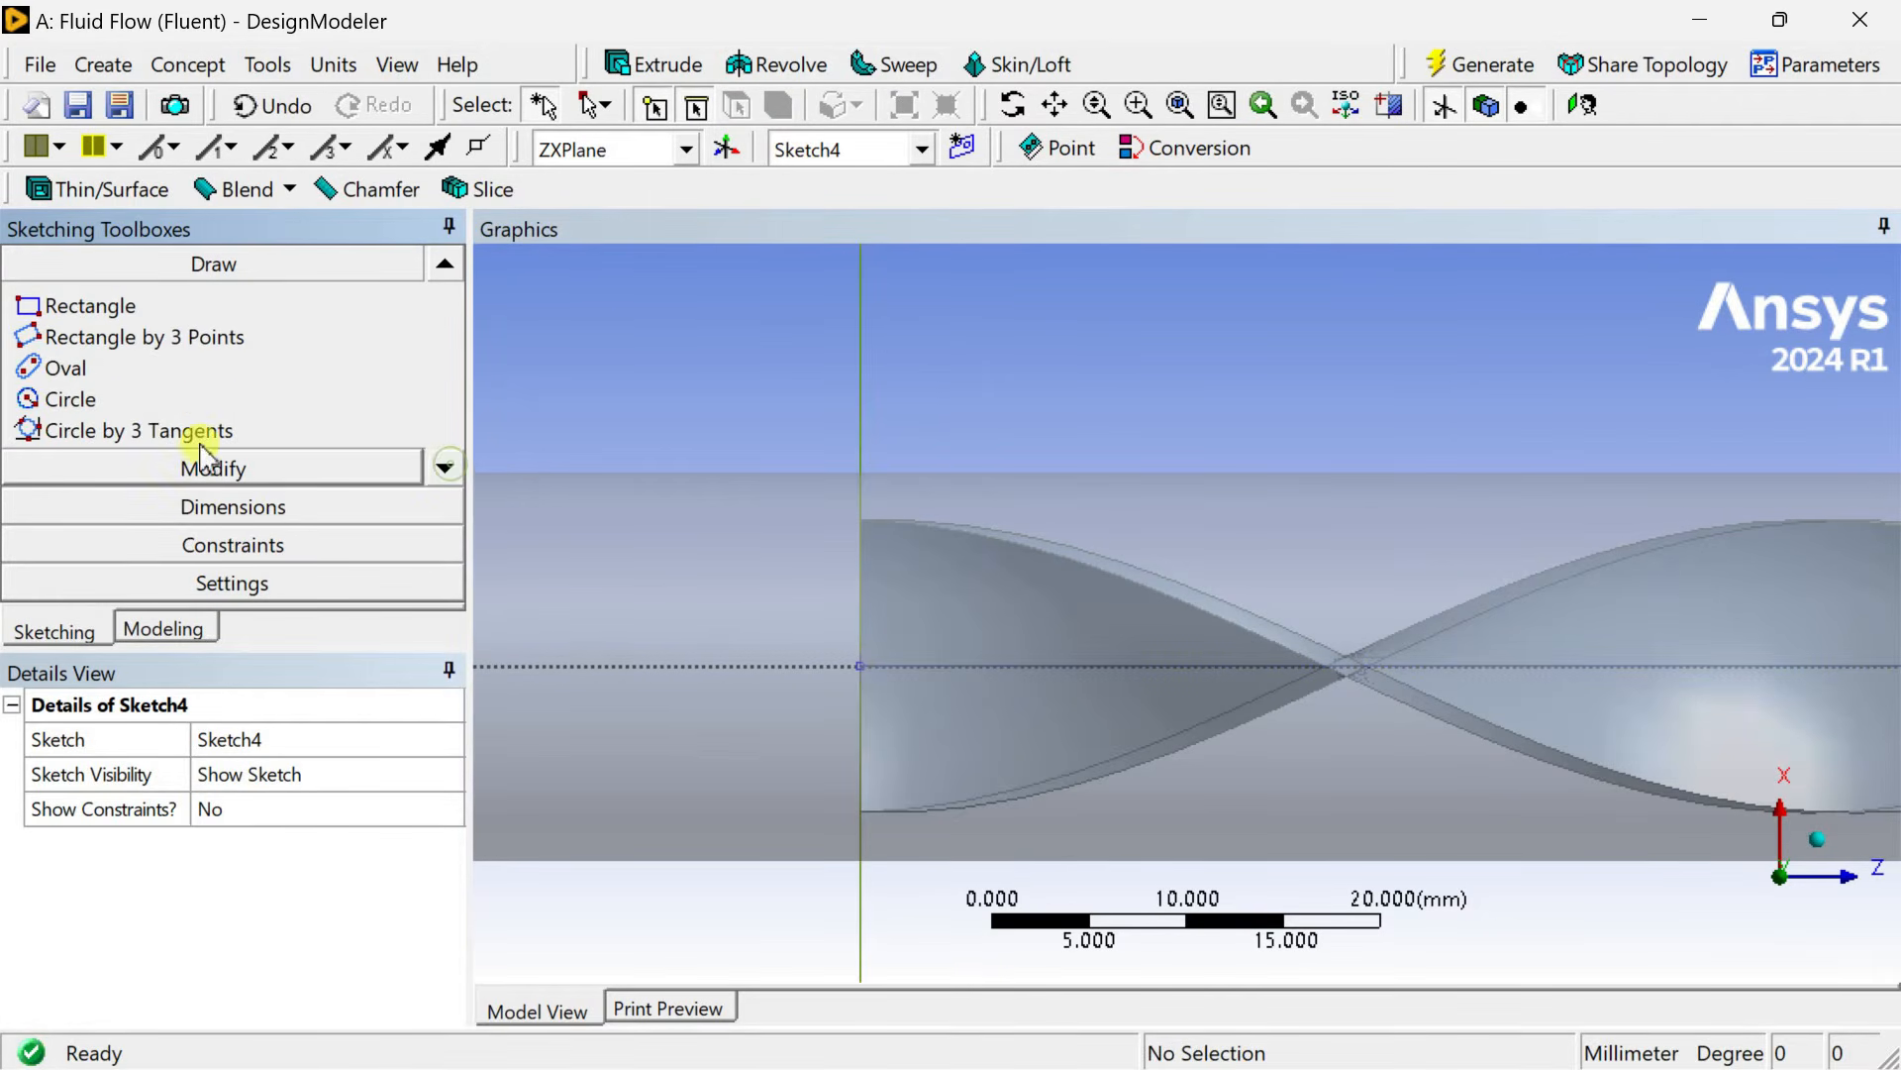
pyautogui.click(112, 400)
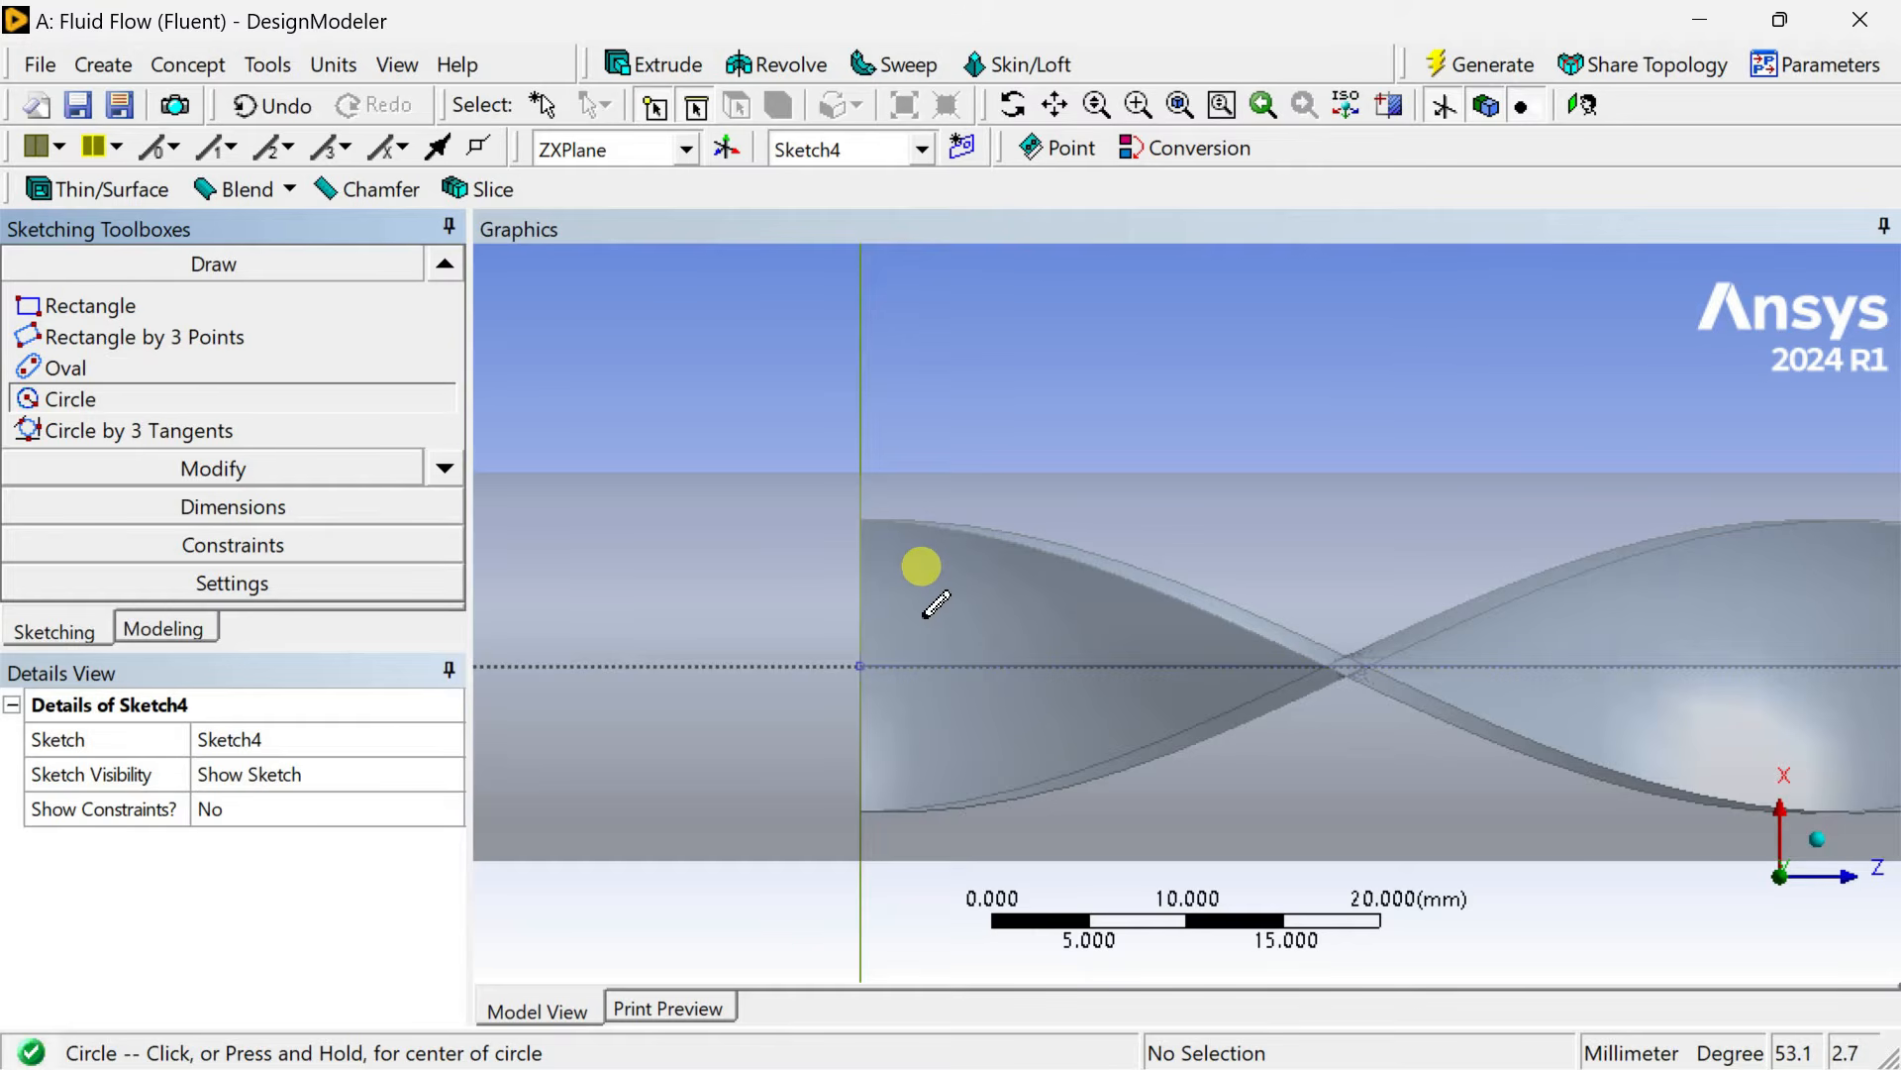
pyautogui.click(920, 605)
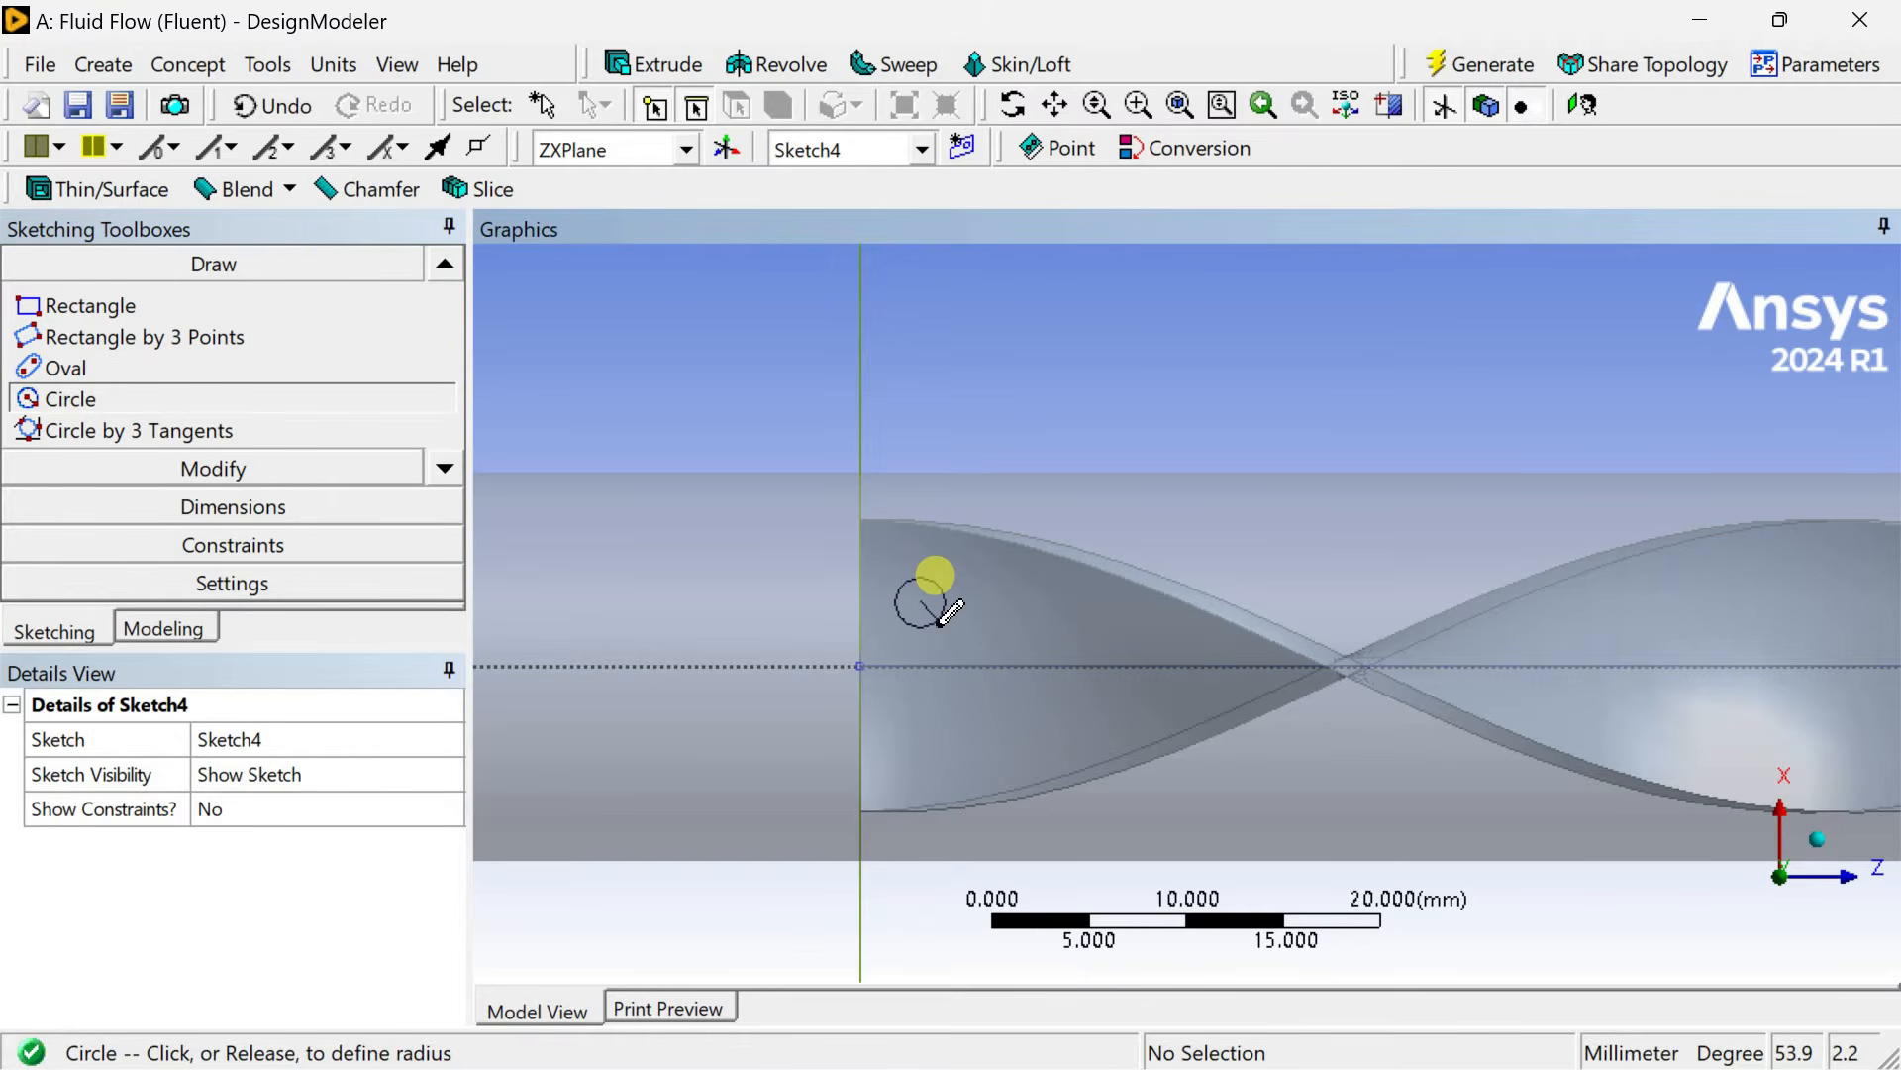
pyautogui.click(935, 576)
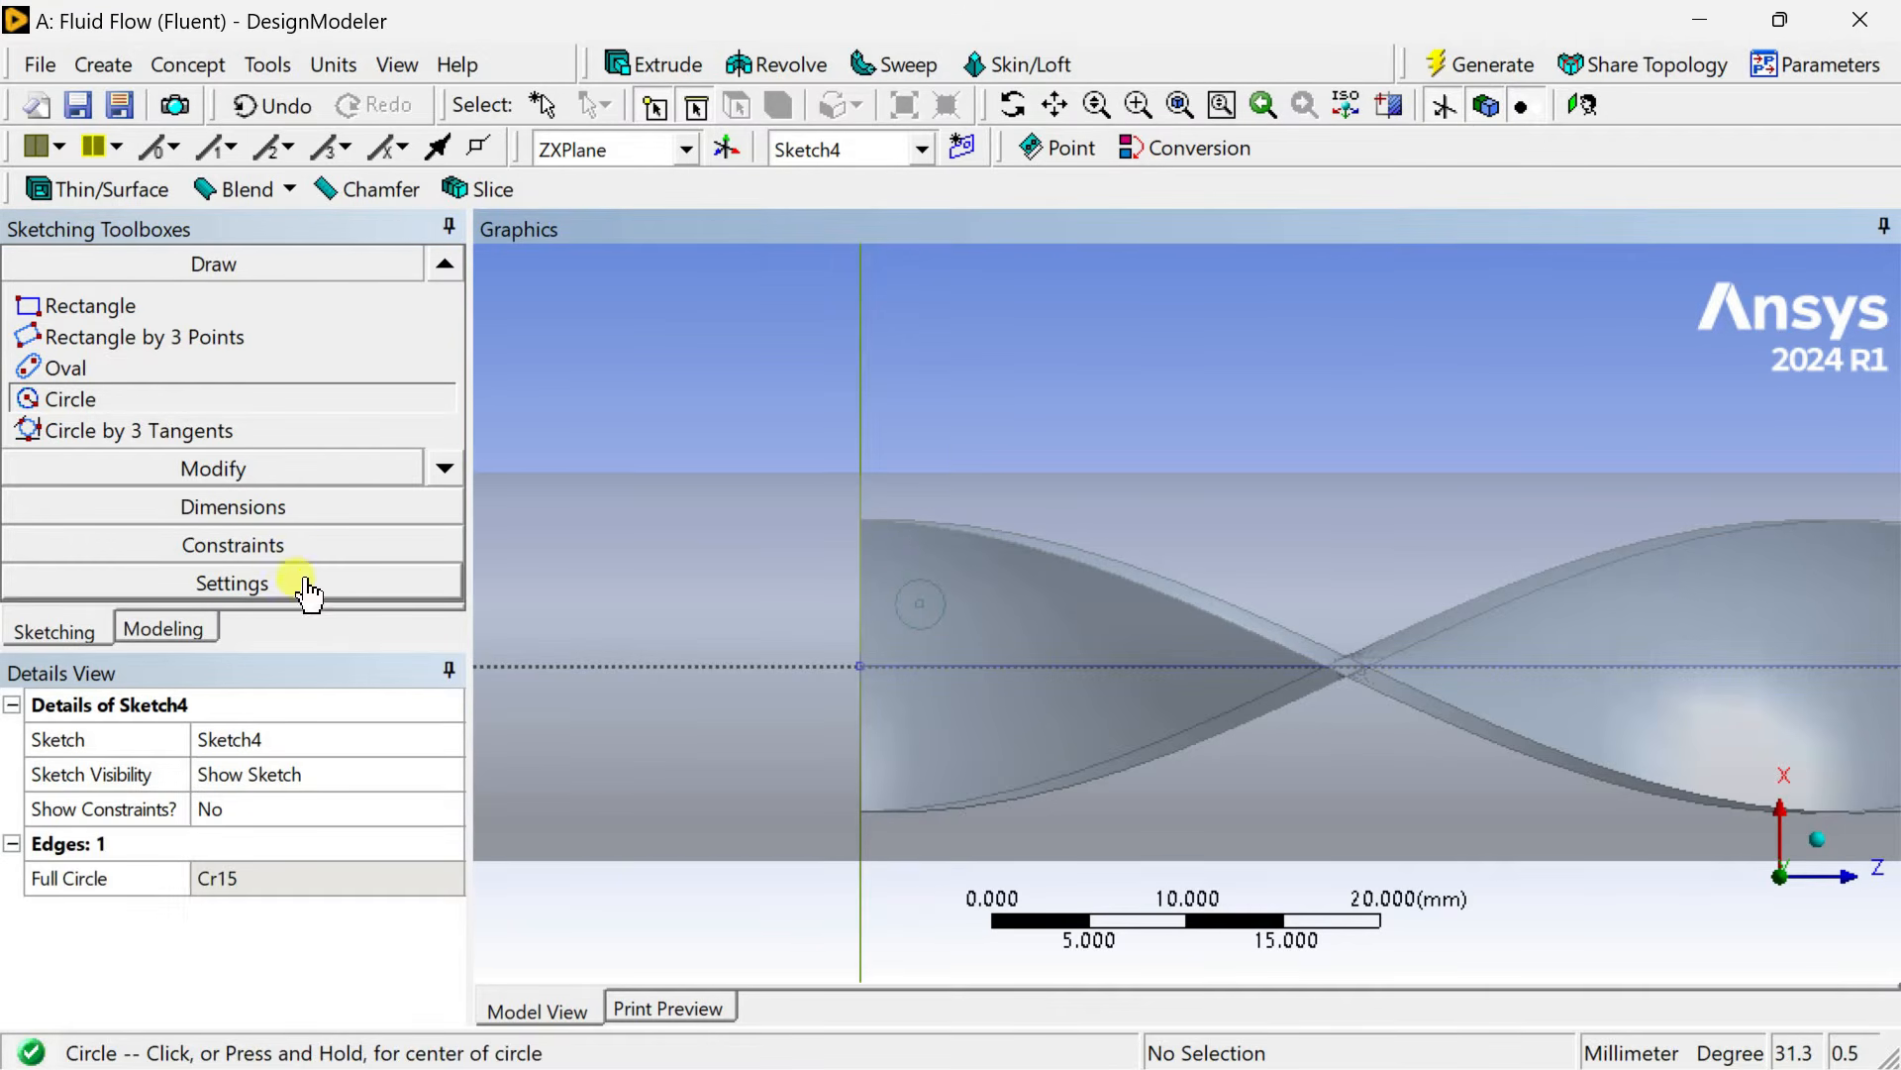
# Dimension the circle's diameter and its distance from the guide line, setting the diameter D3 to 3 mm.
pyautogui.click(278, 508)
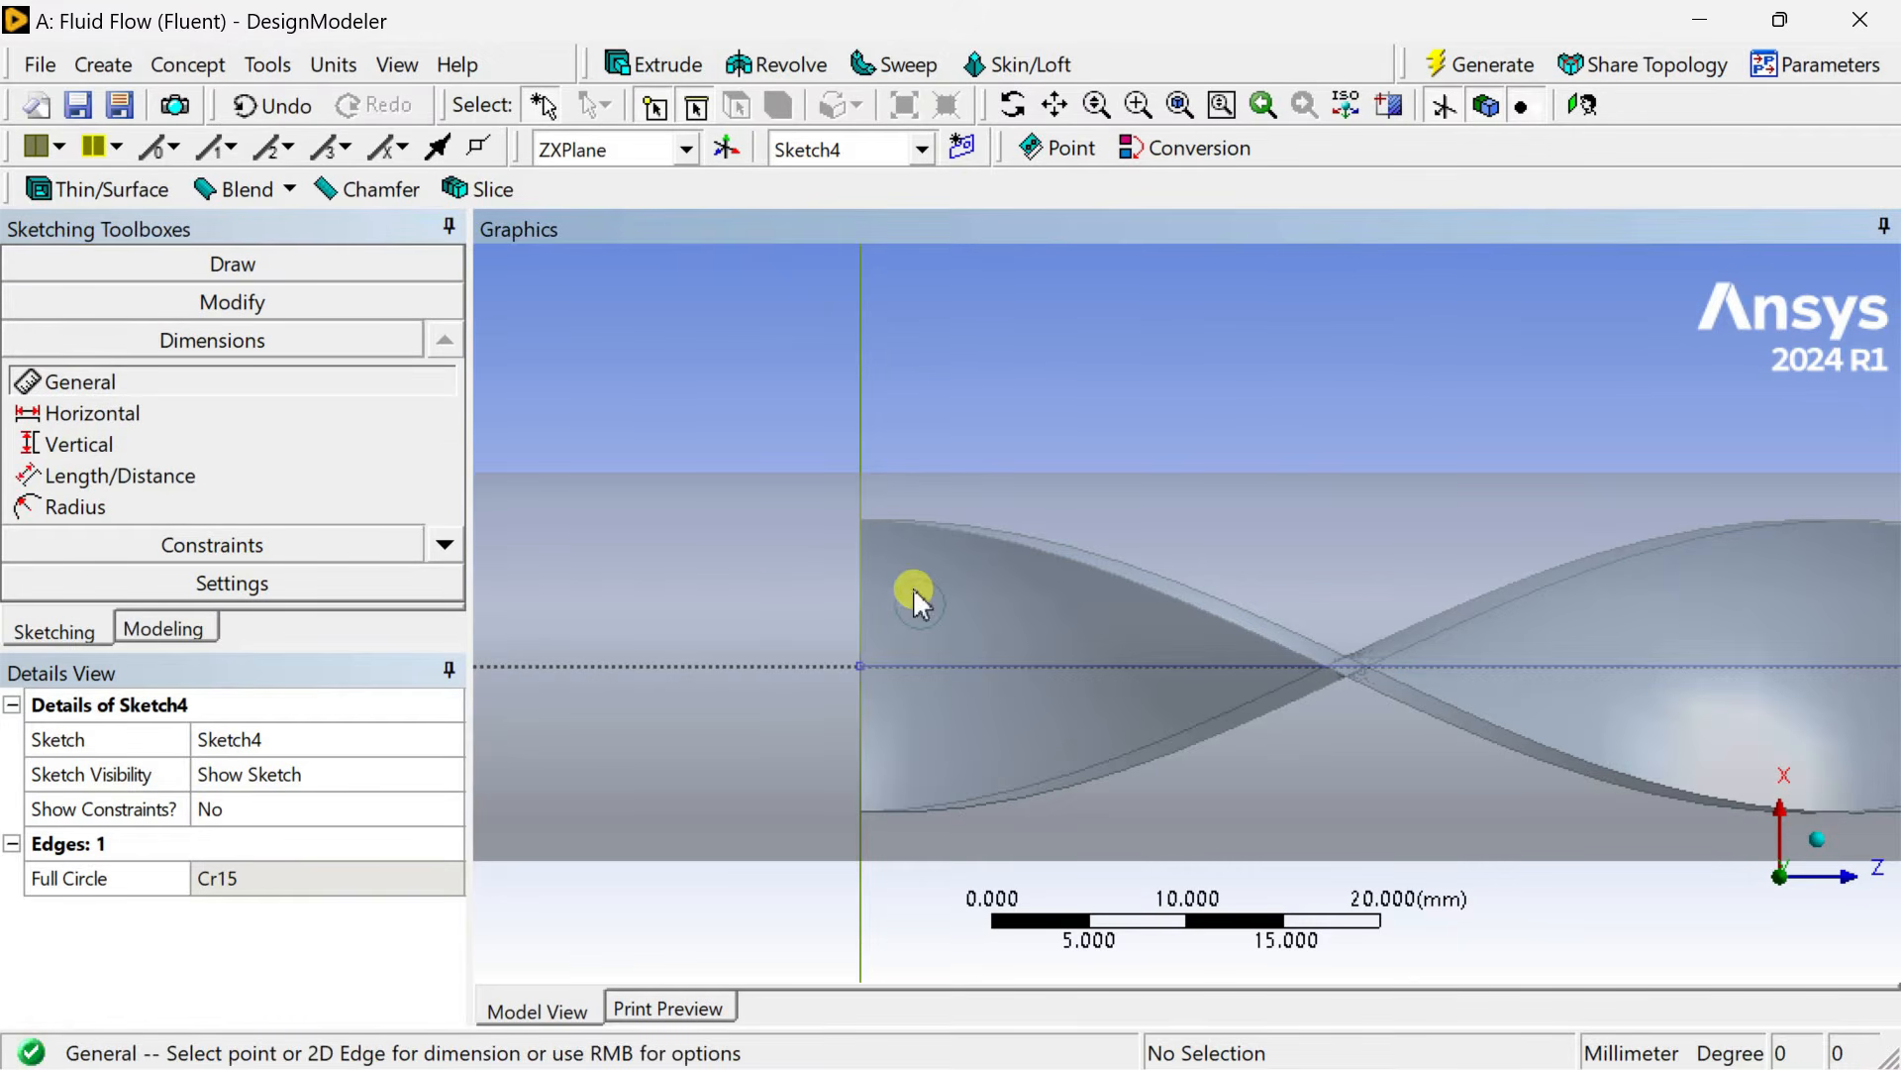
pyautogui.click(945, 600)
pyautogui.click(929, 388)
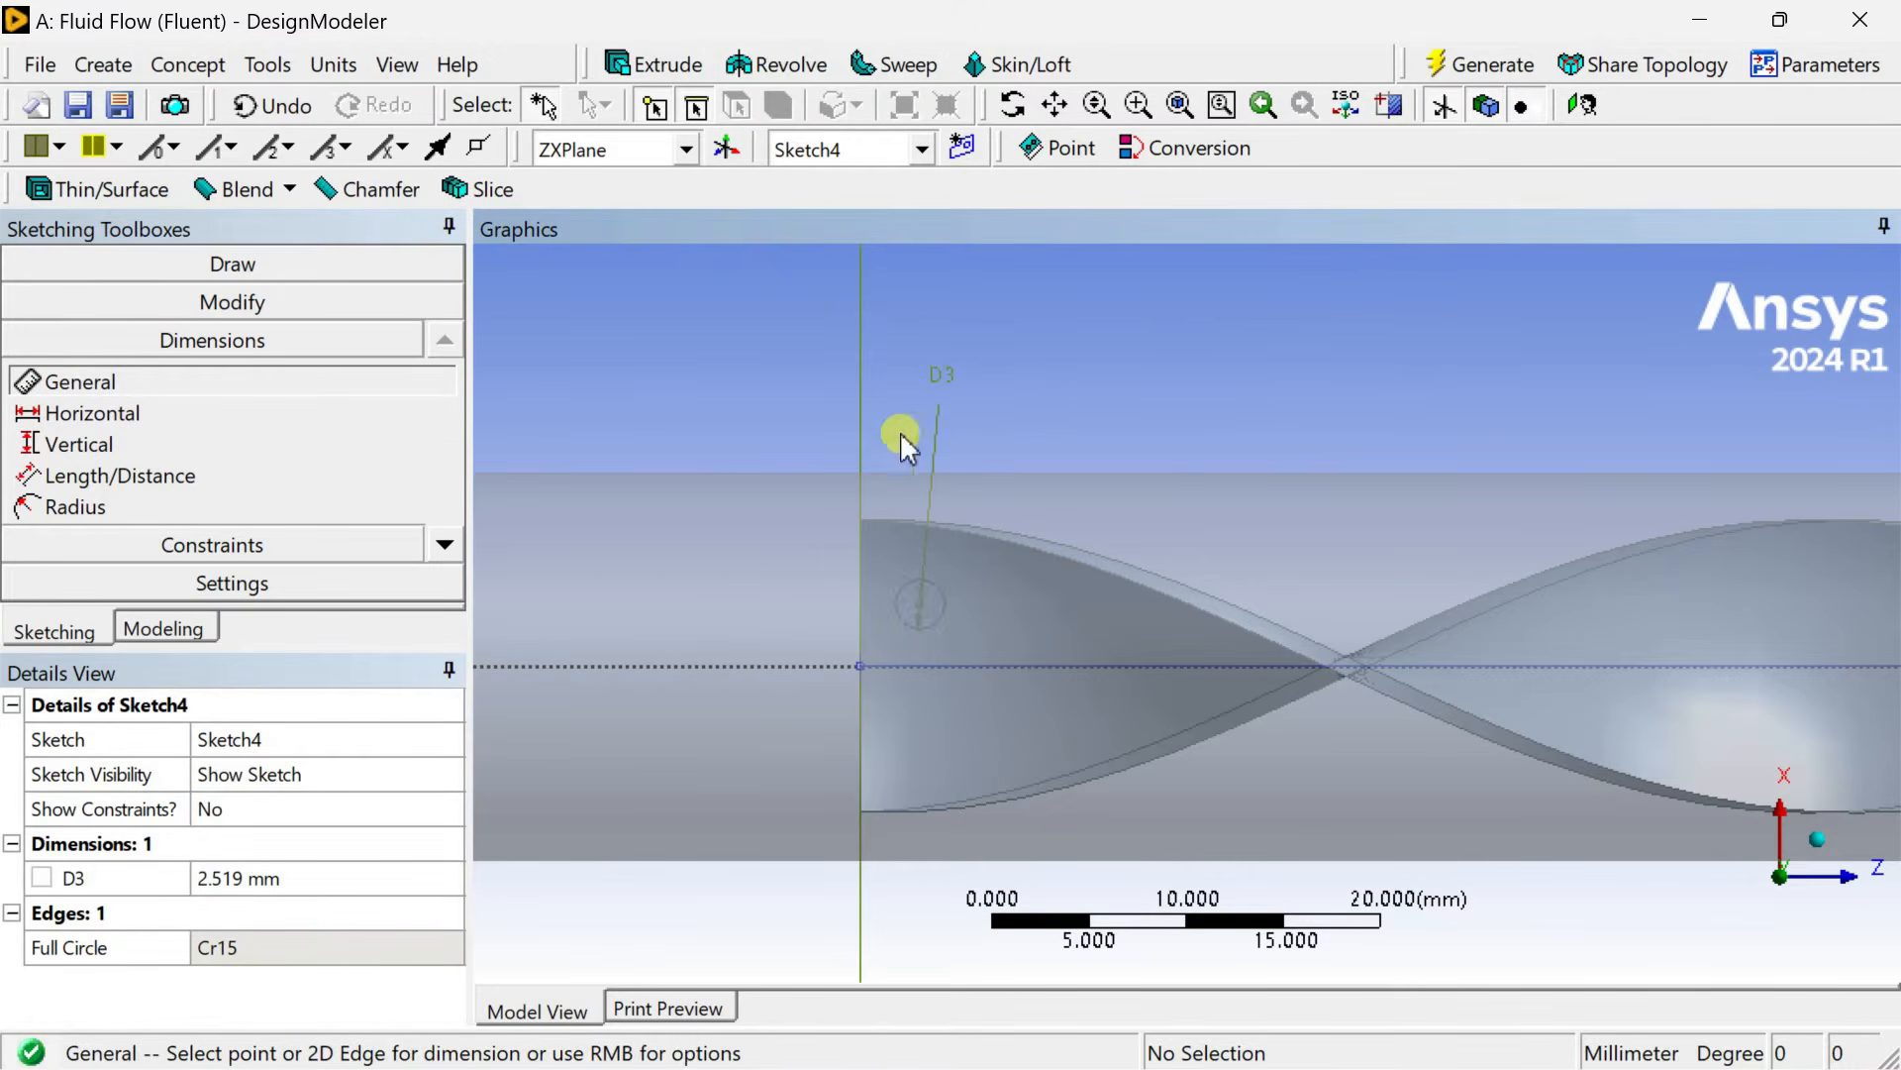
pyautogui.click(919, 606)
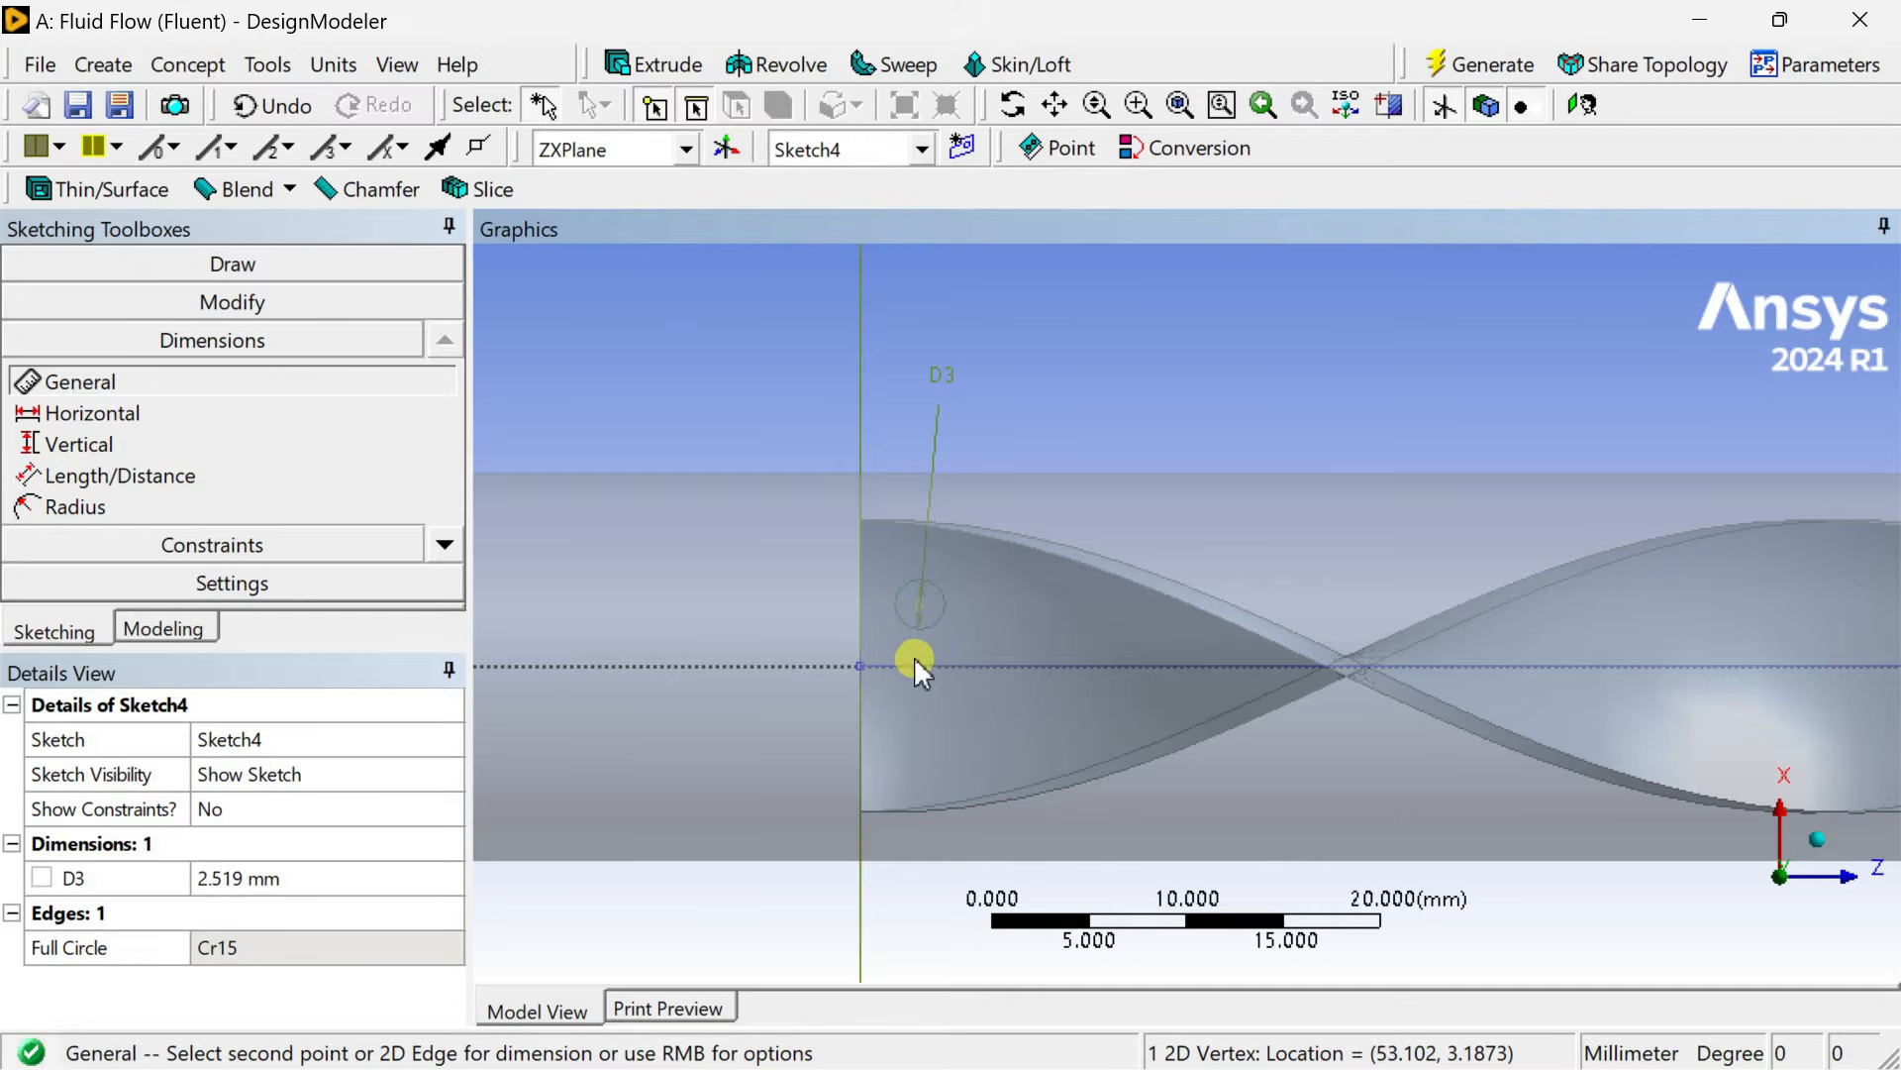
pyautogui.click(919, 665)
pyautogui.click(789, 585)
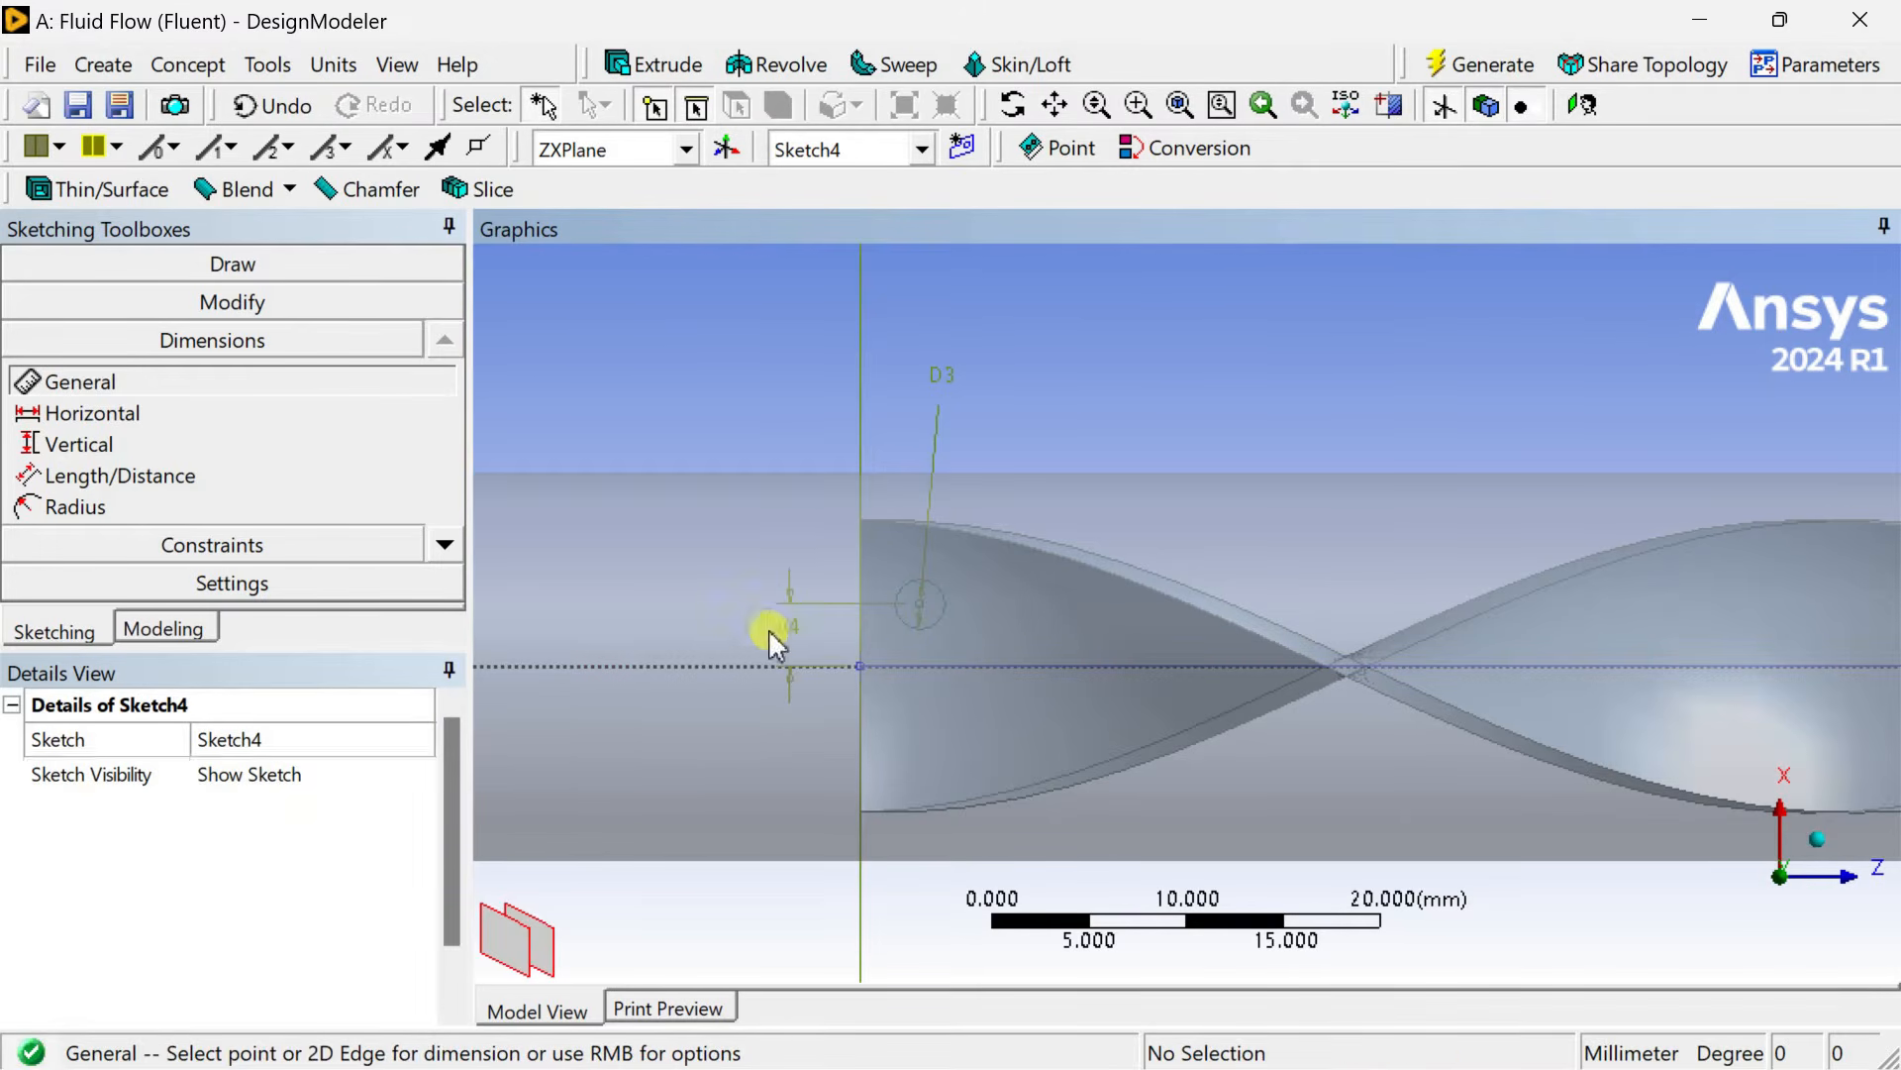
pyautogui.click(275, 879)
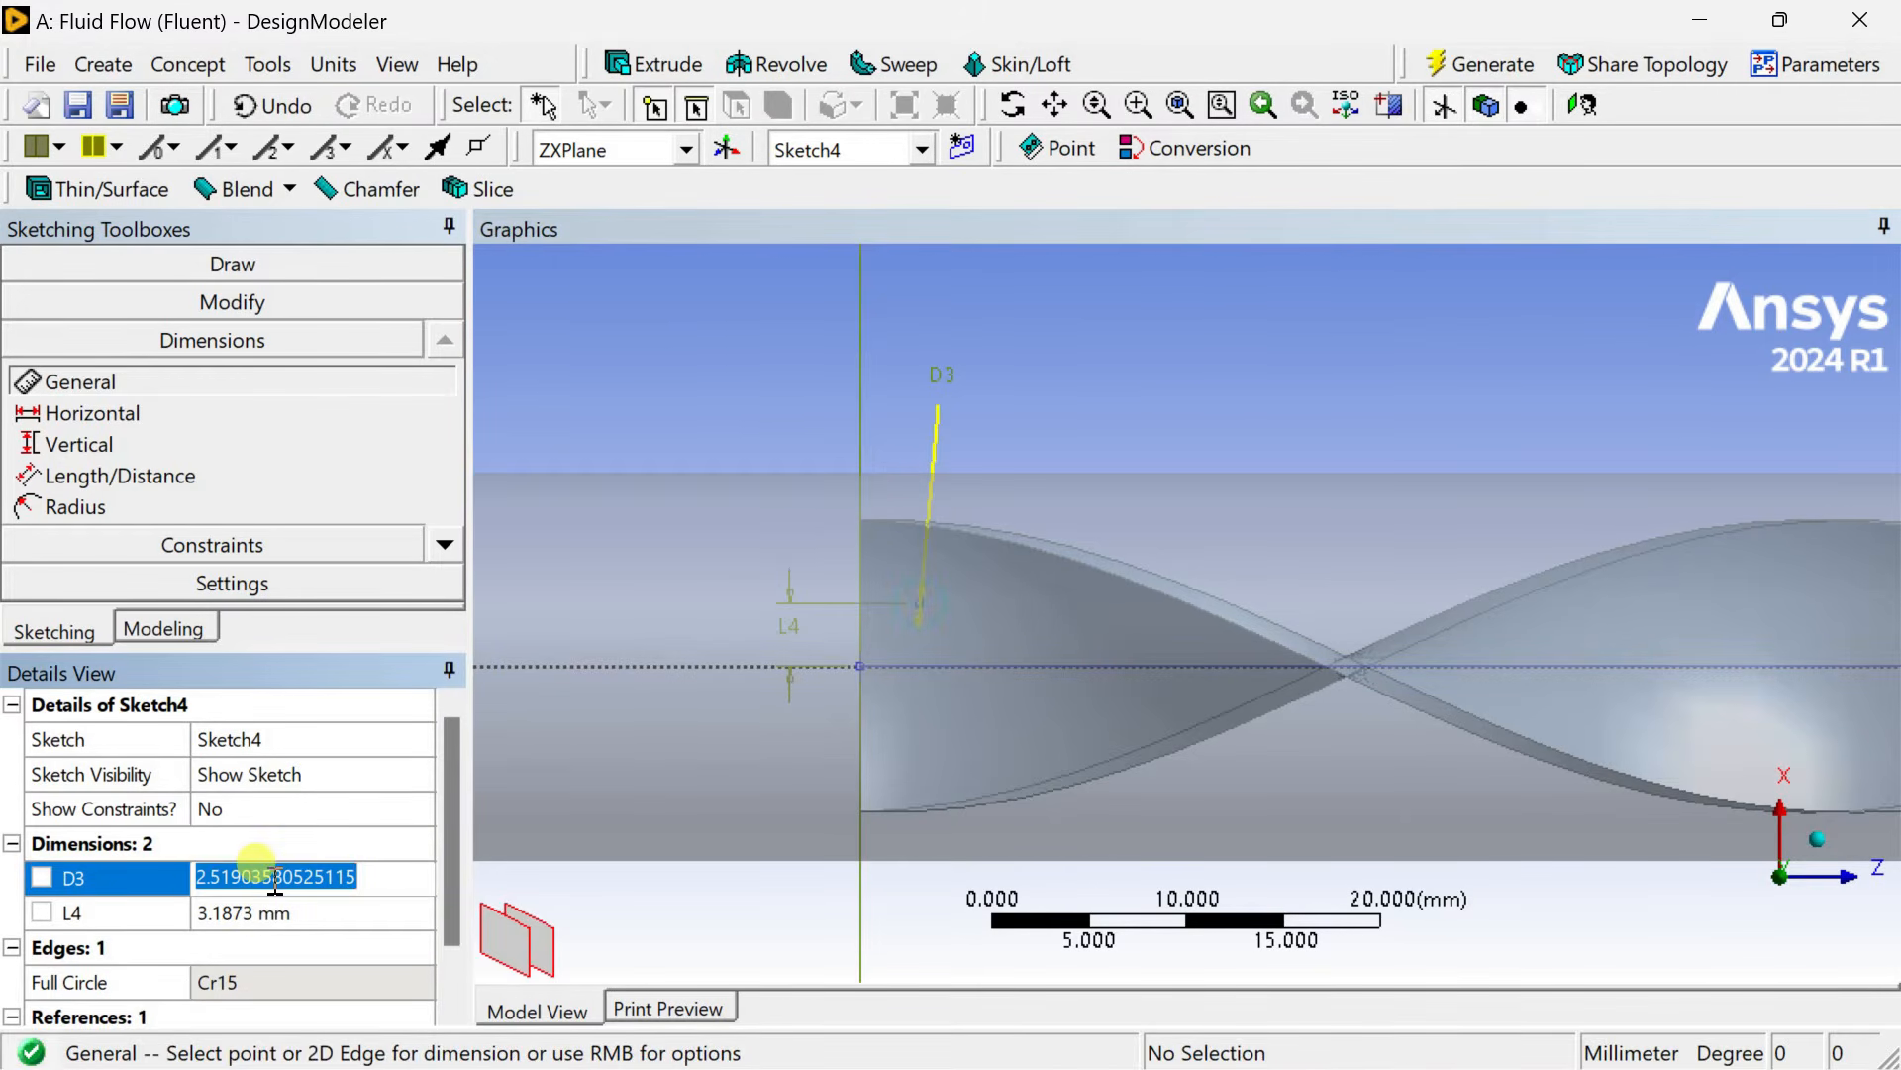
pyautogui.write('3')
pyautogui.press('Return')
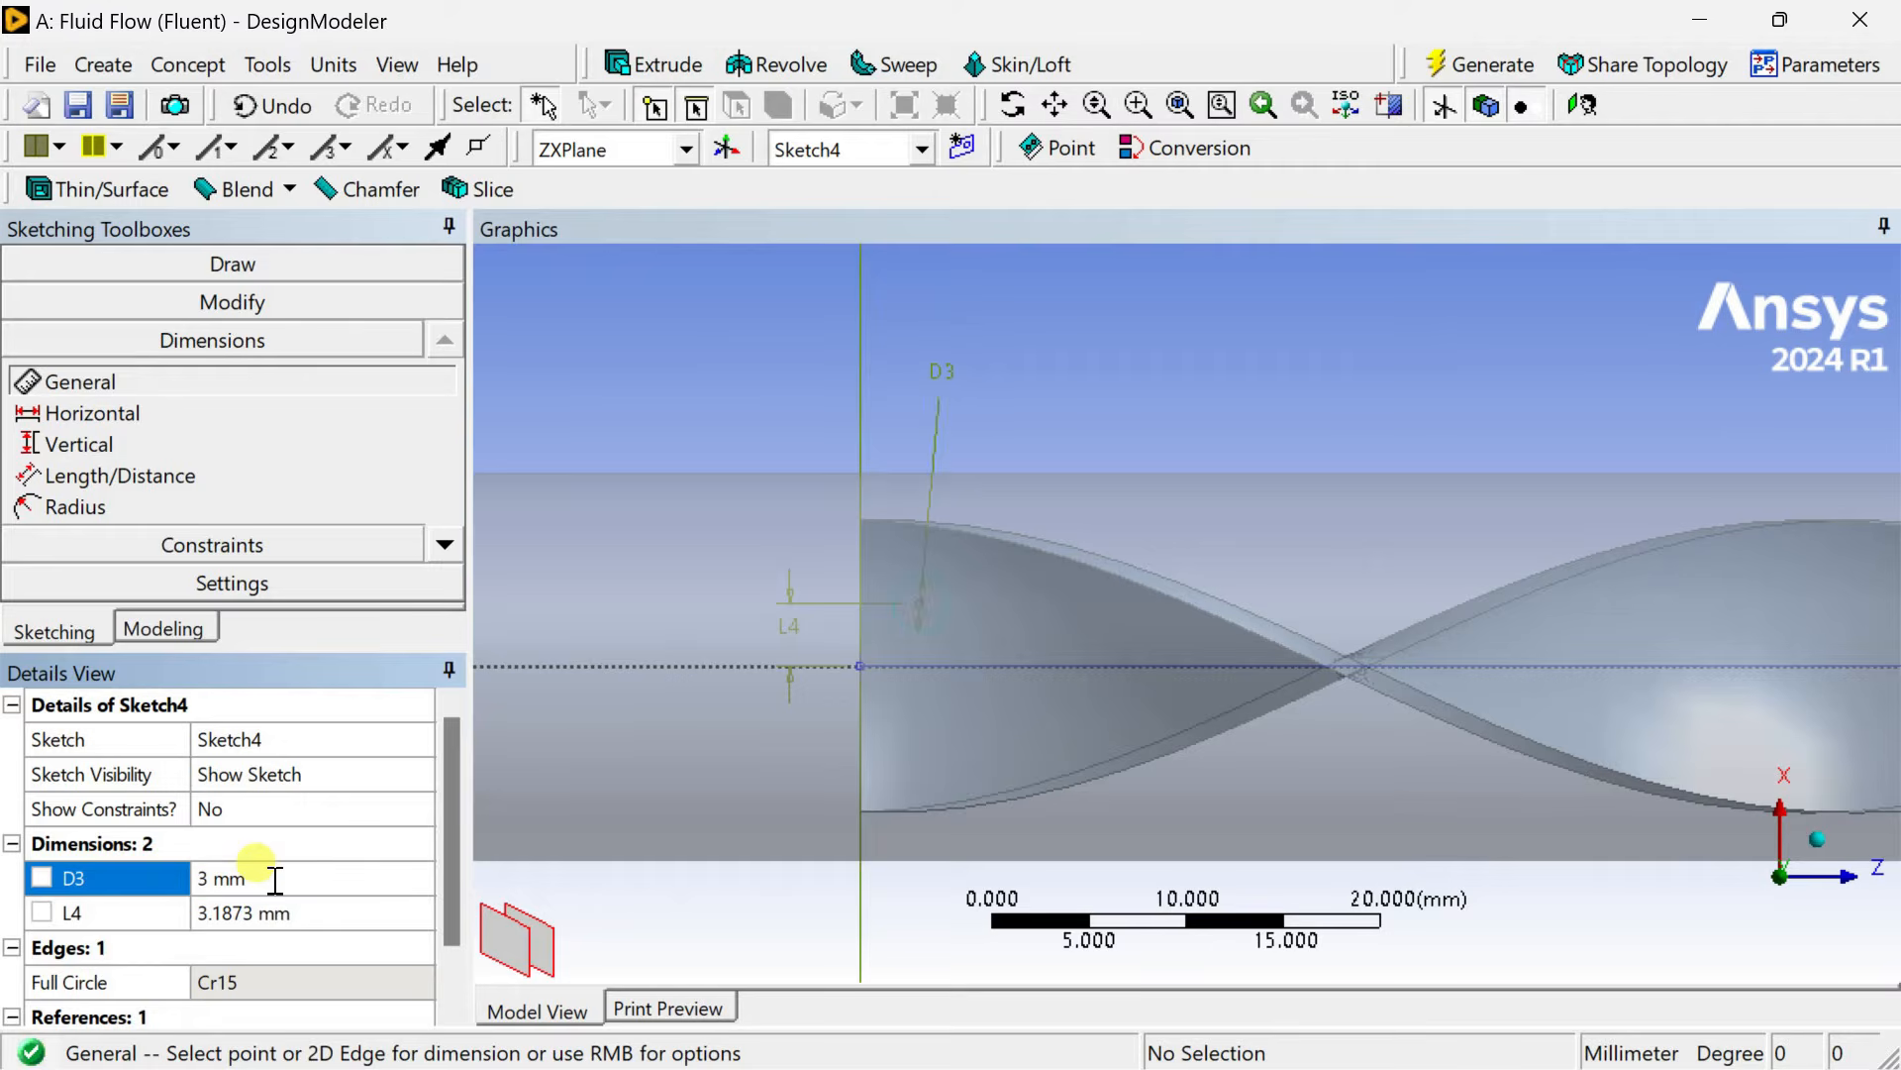
# Set the circle's offset L4 to 3 mm and generate.
pyautogui.click(271, 912)
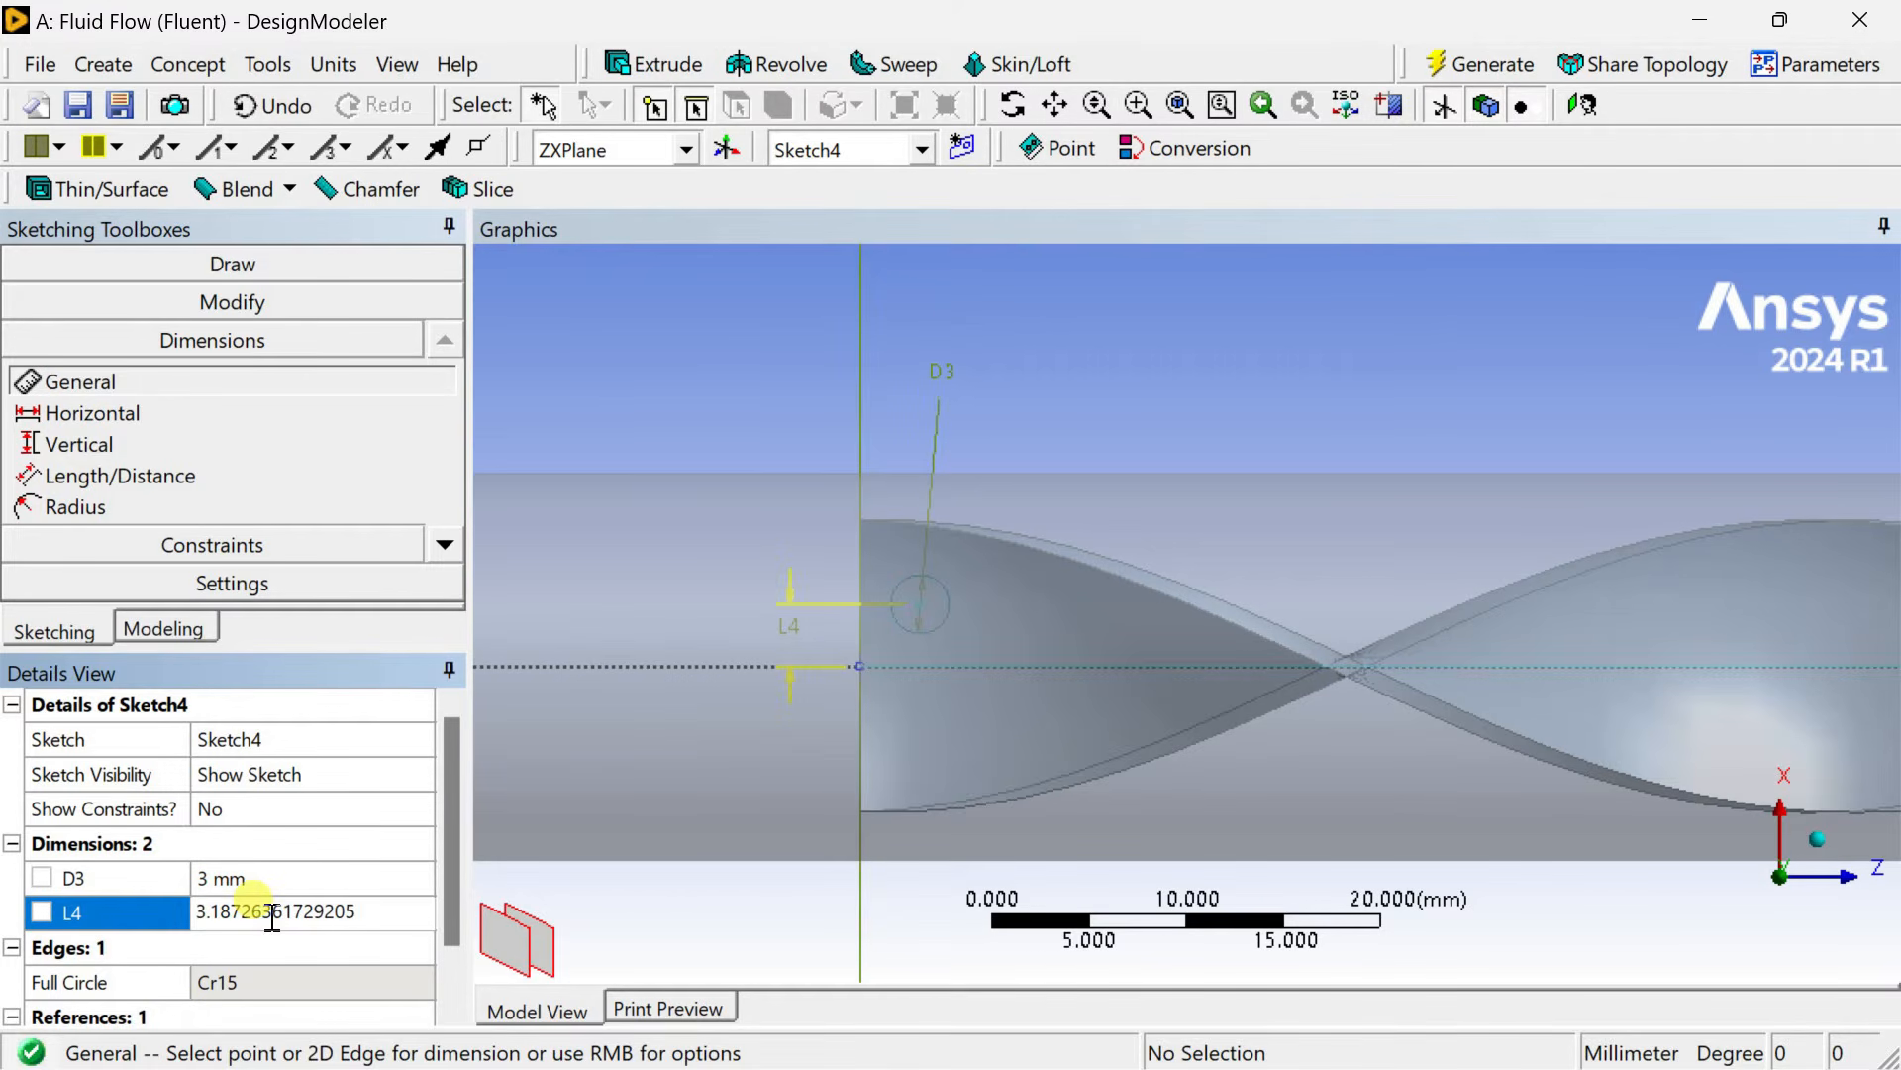
pyautogui.moveTo(363, 911); pyautogui.dragTo(136, 902)
pyautogui.write('3')
pyautogui.press('Return')
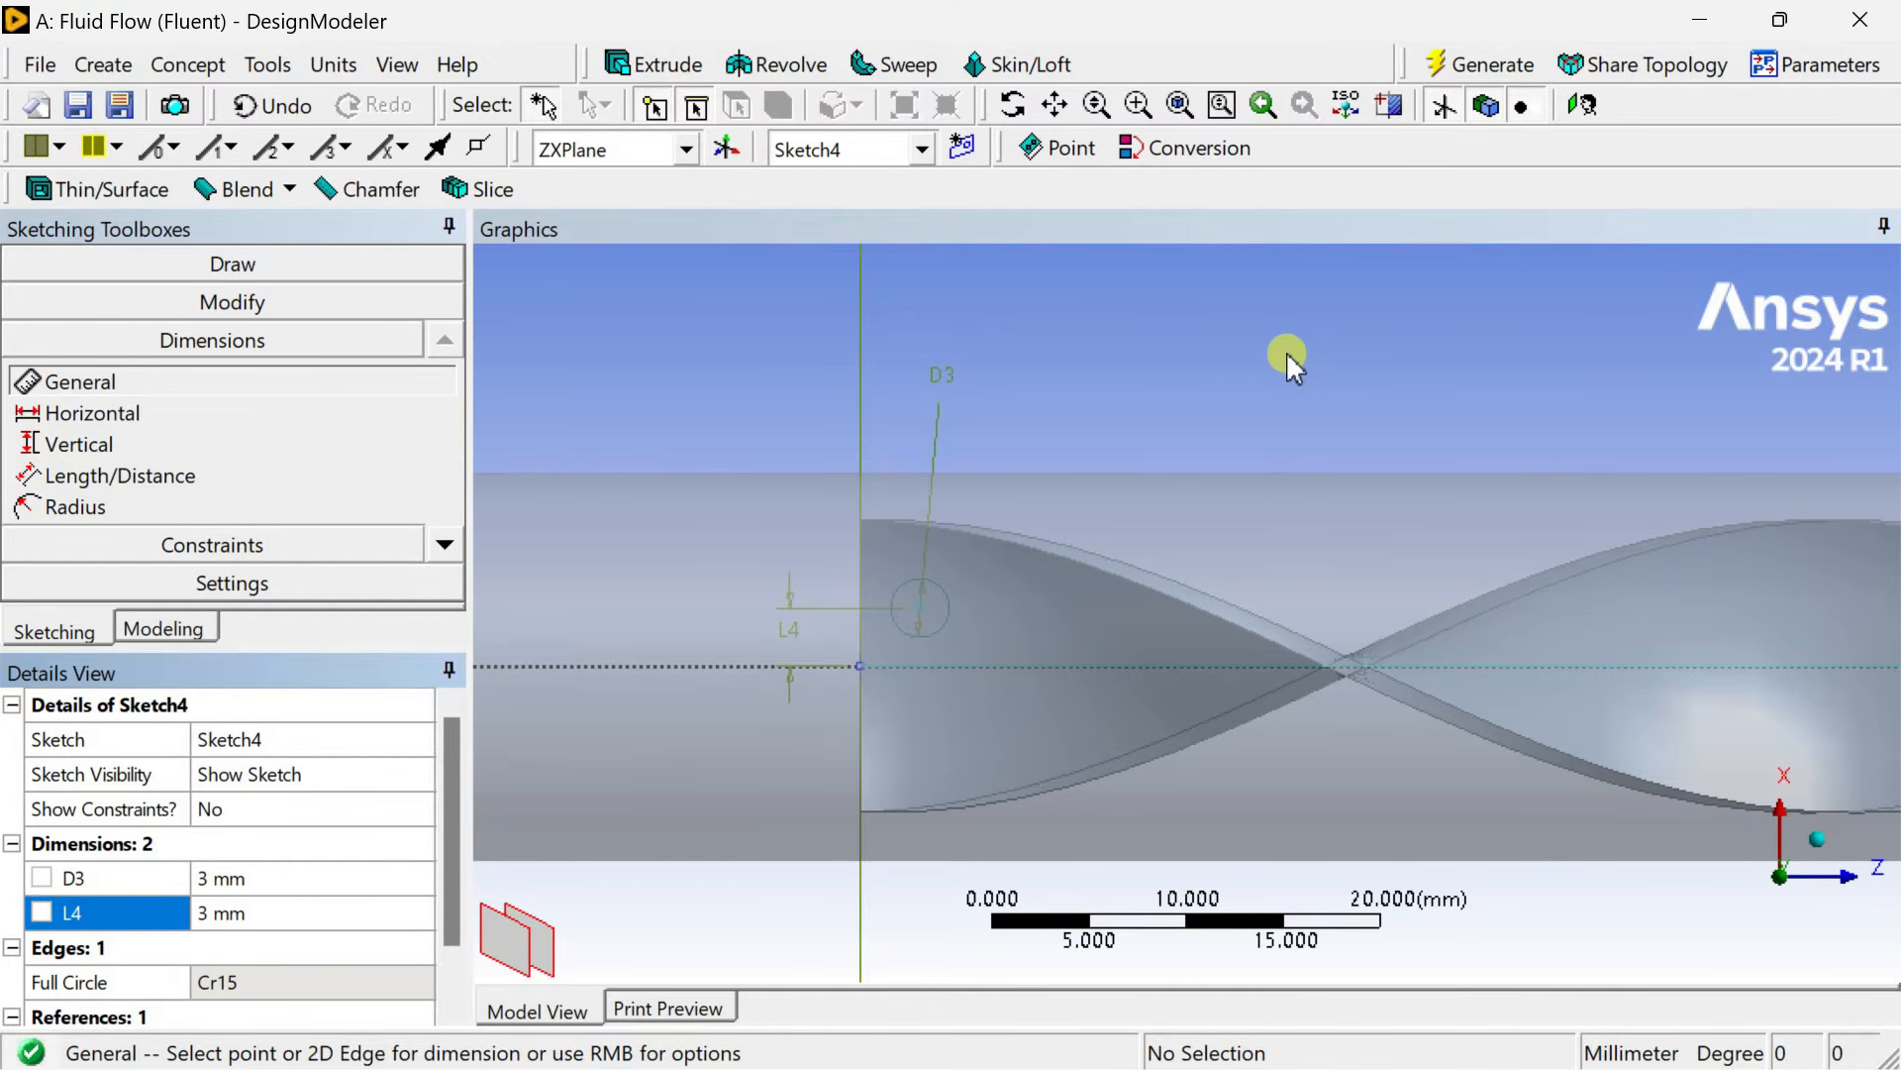
pyautogui.click(1449, 67)
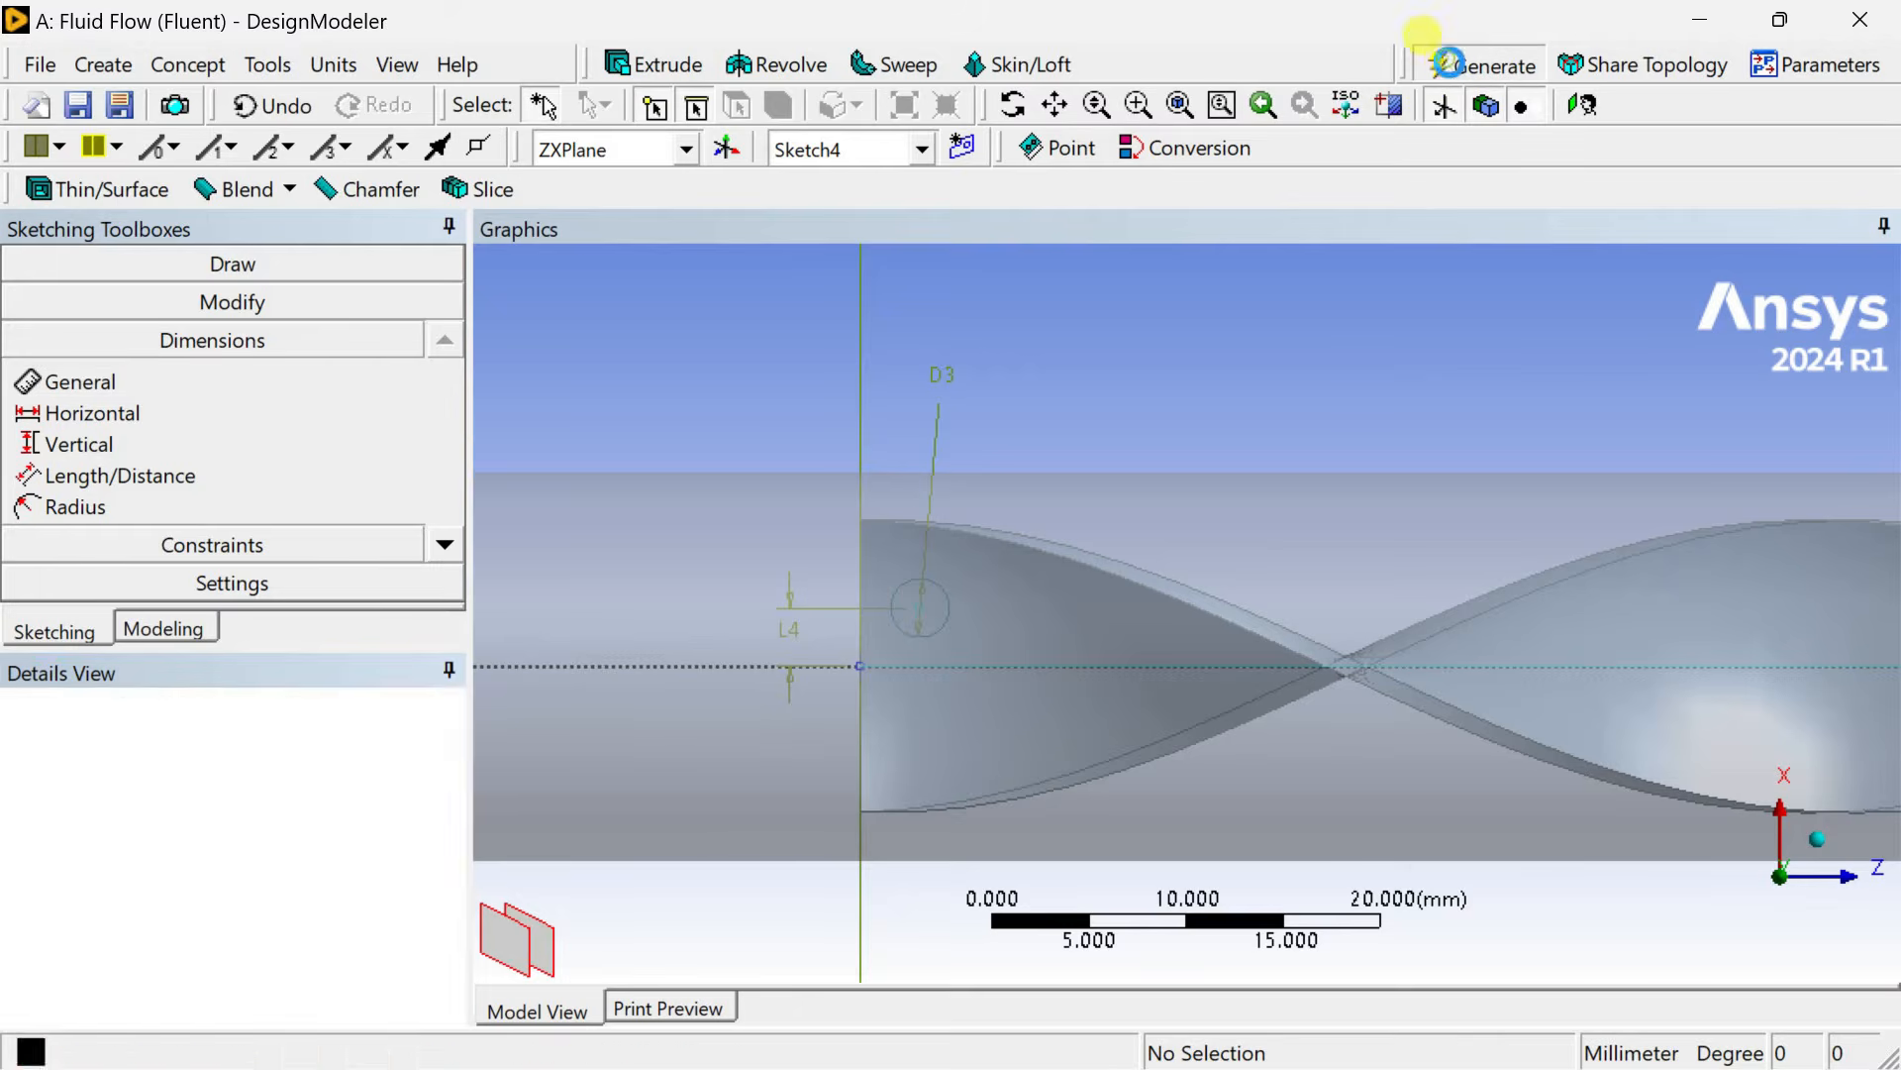
# Start a sweep with the small circle sketch as profile and the straight guide line as path.
pyautogui.click(1827, 852)
pyautogui.scroll(-6, 1471, 619)
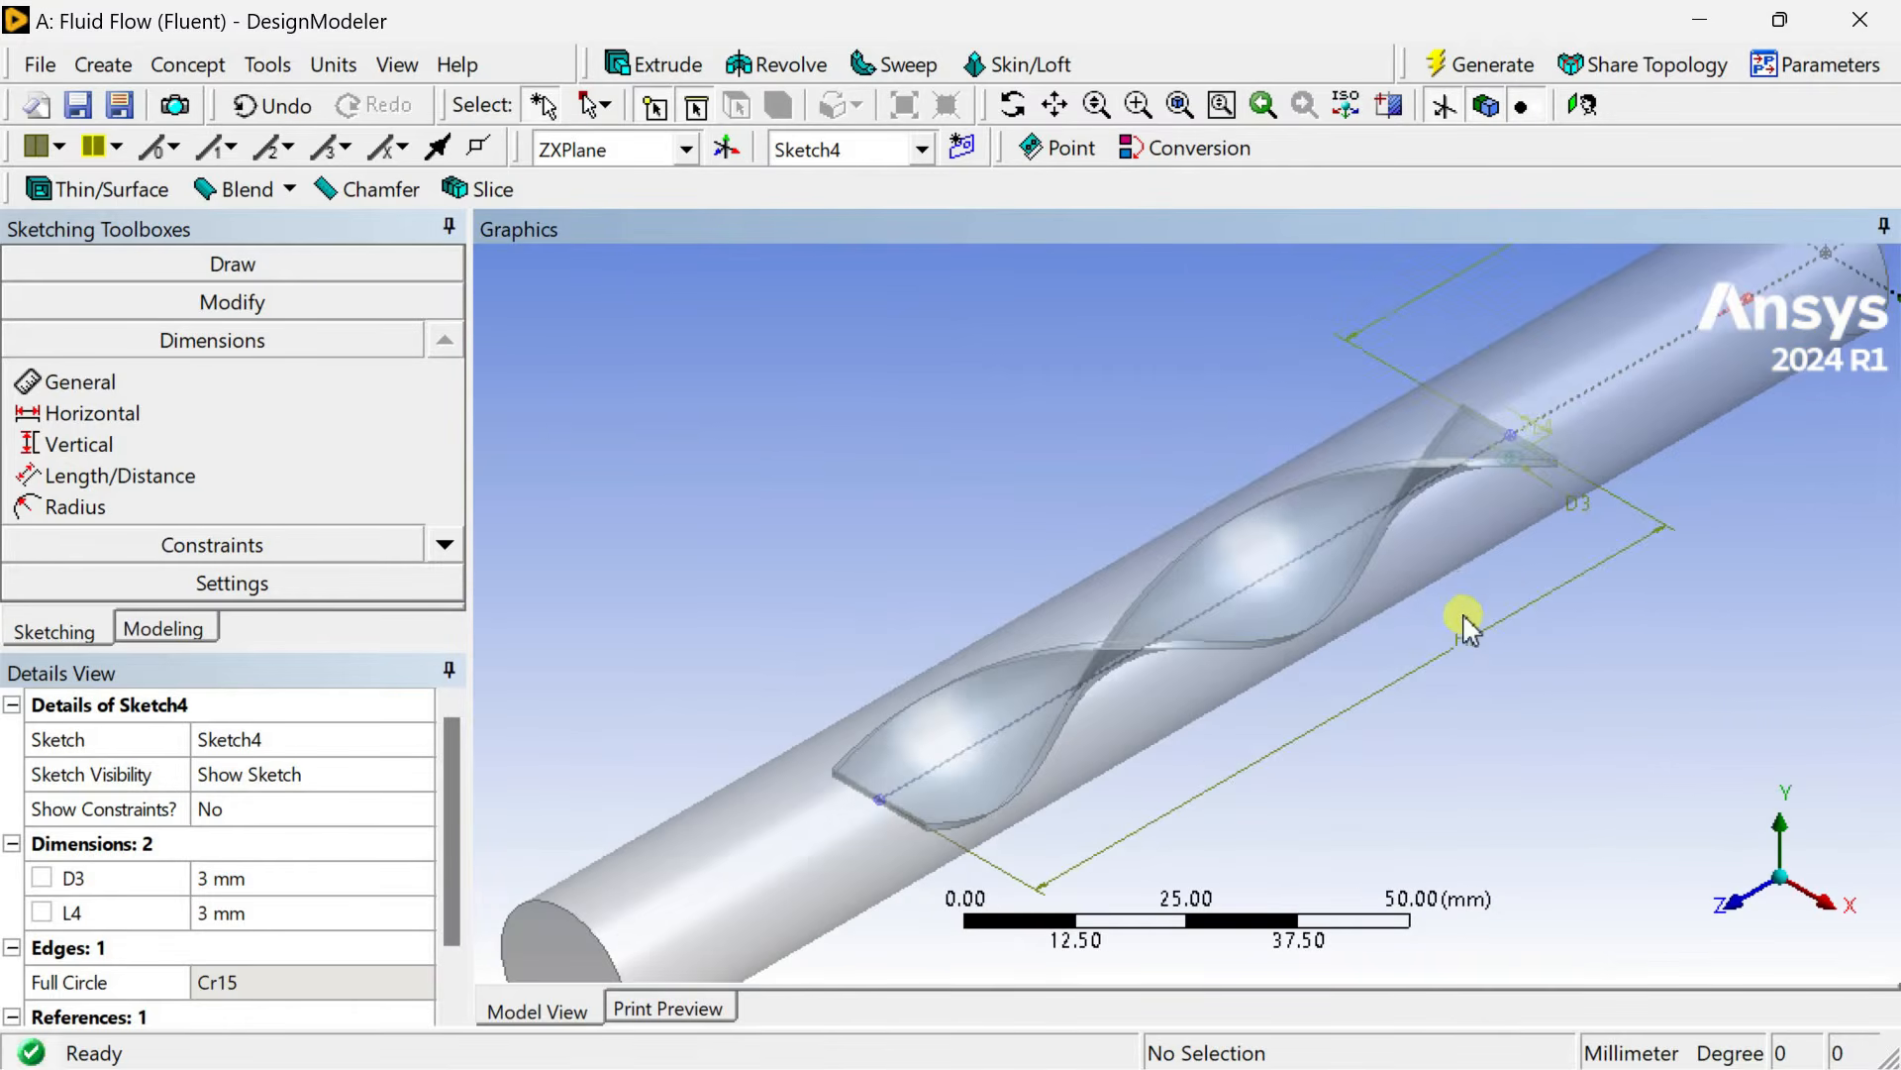
pyautogui.scroll(1, 1543, 635)
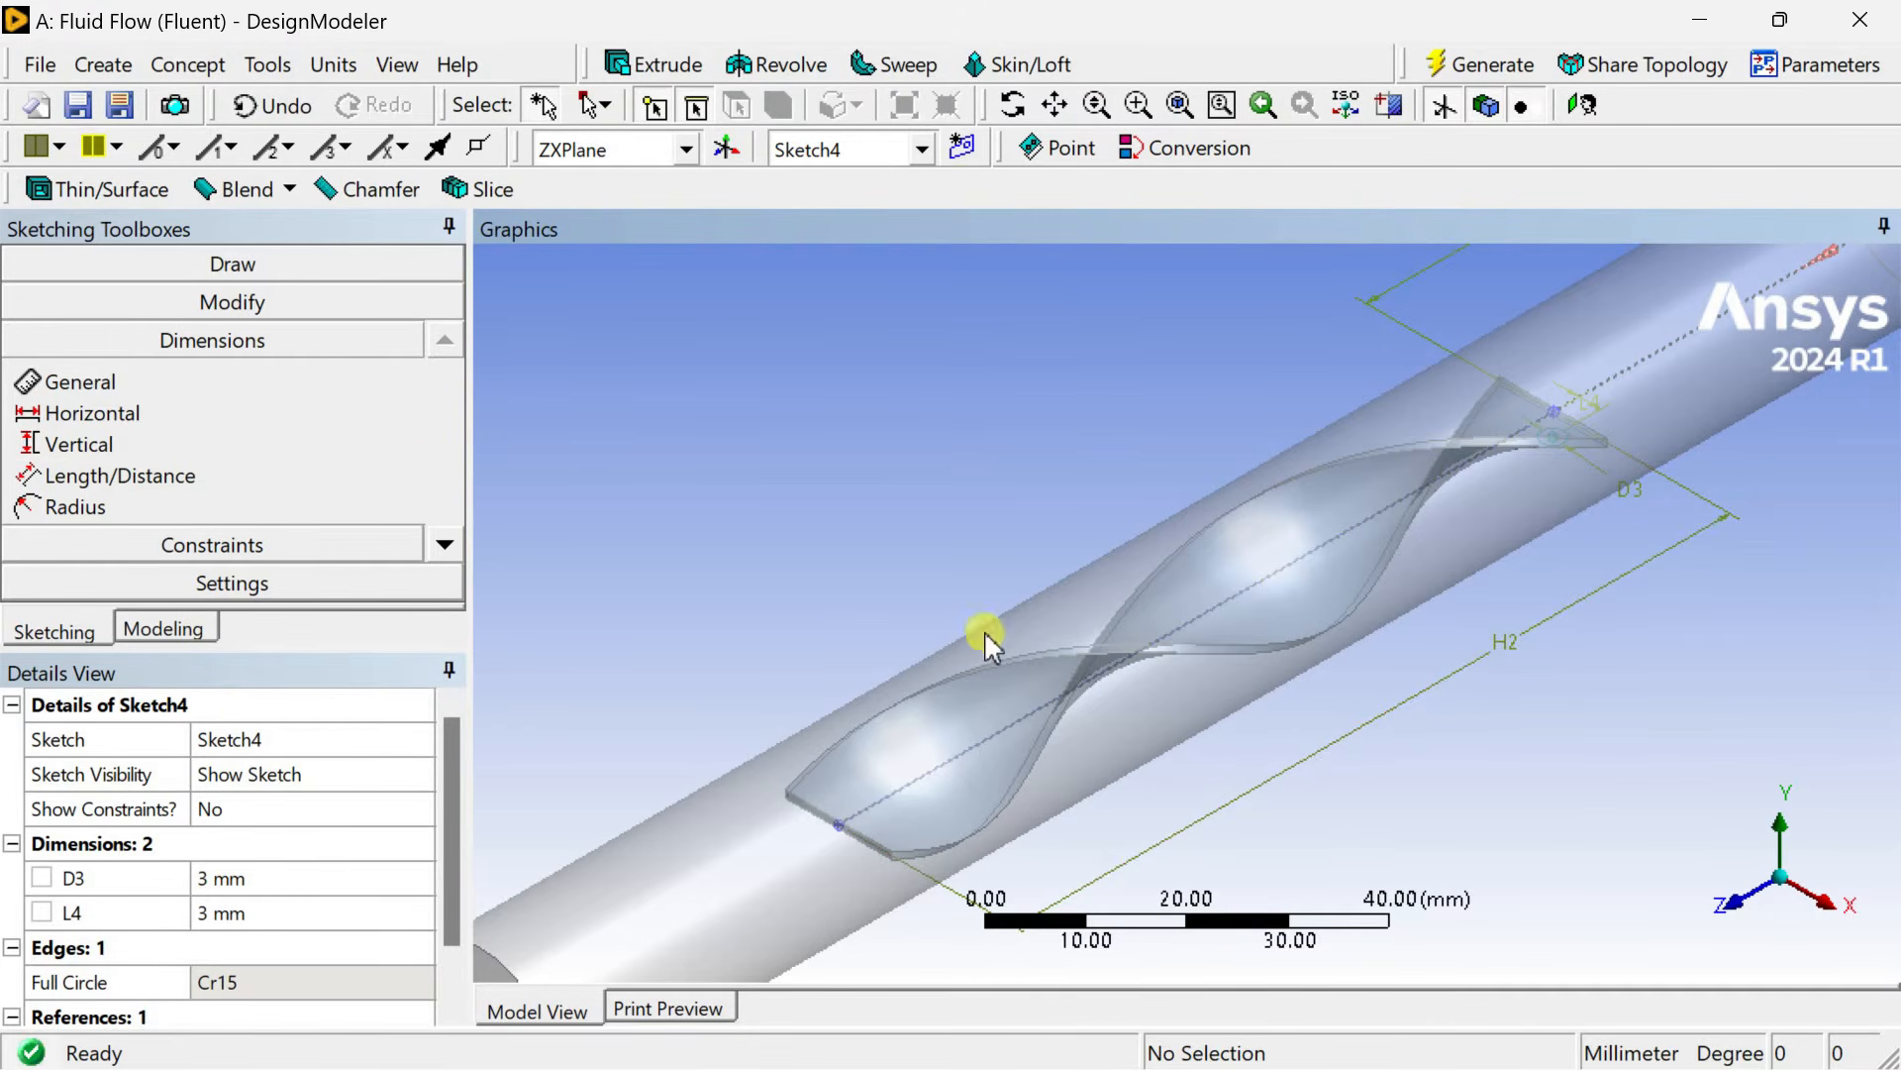
pyautogui.click(897, 66)
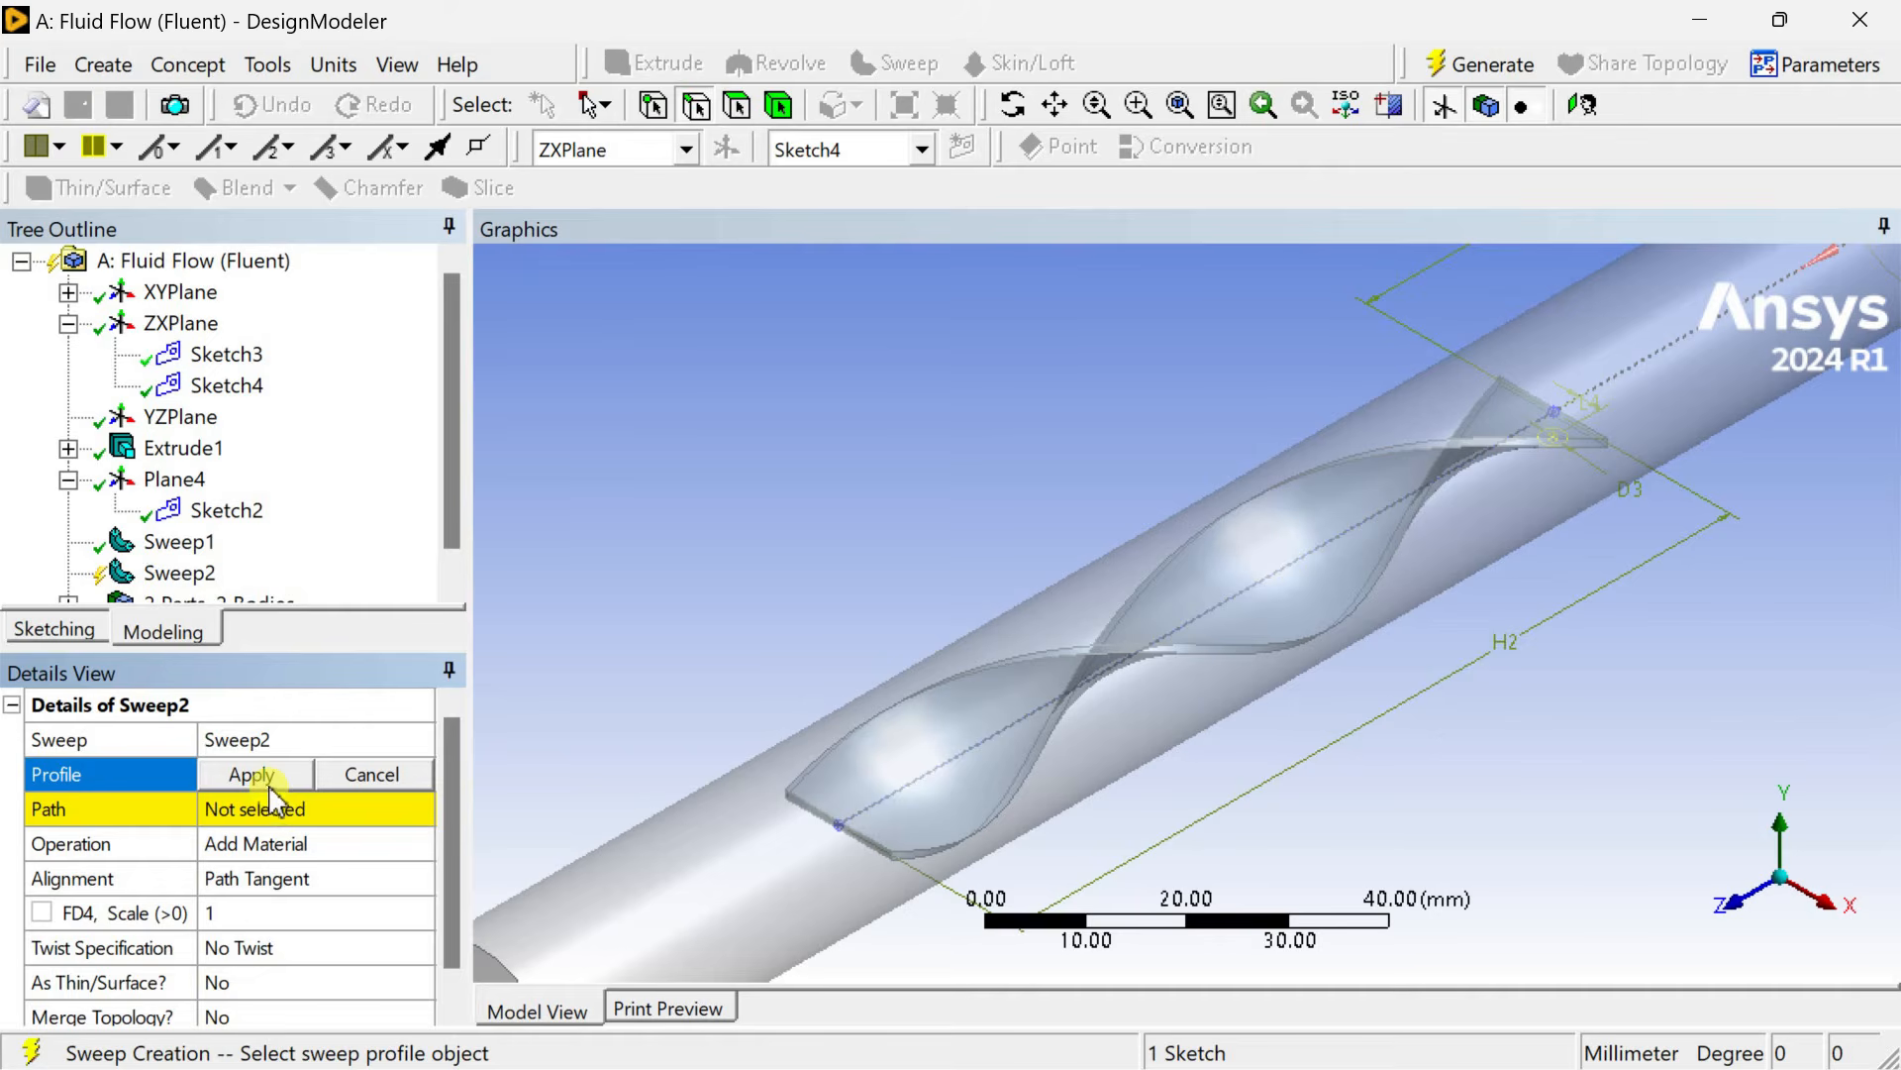
pyautogui.click(262, 776)
pyautogui.click(266, 806)
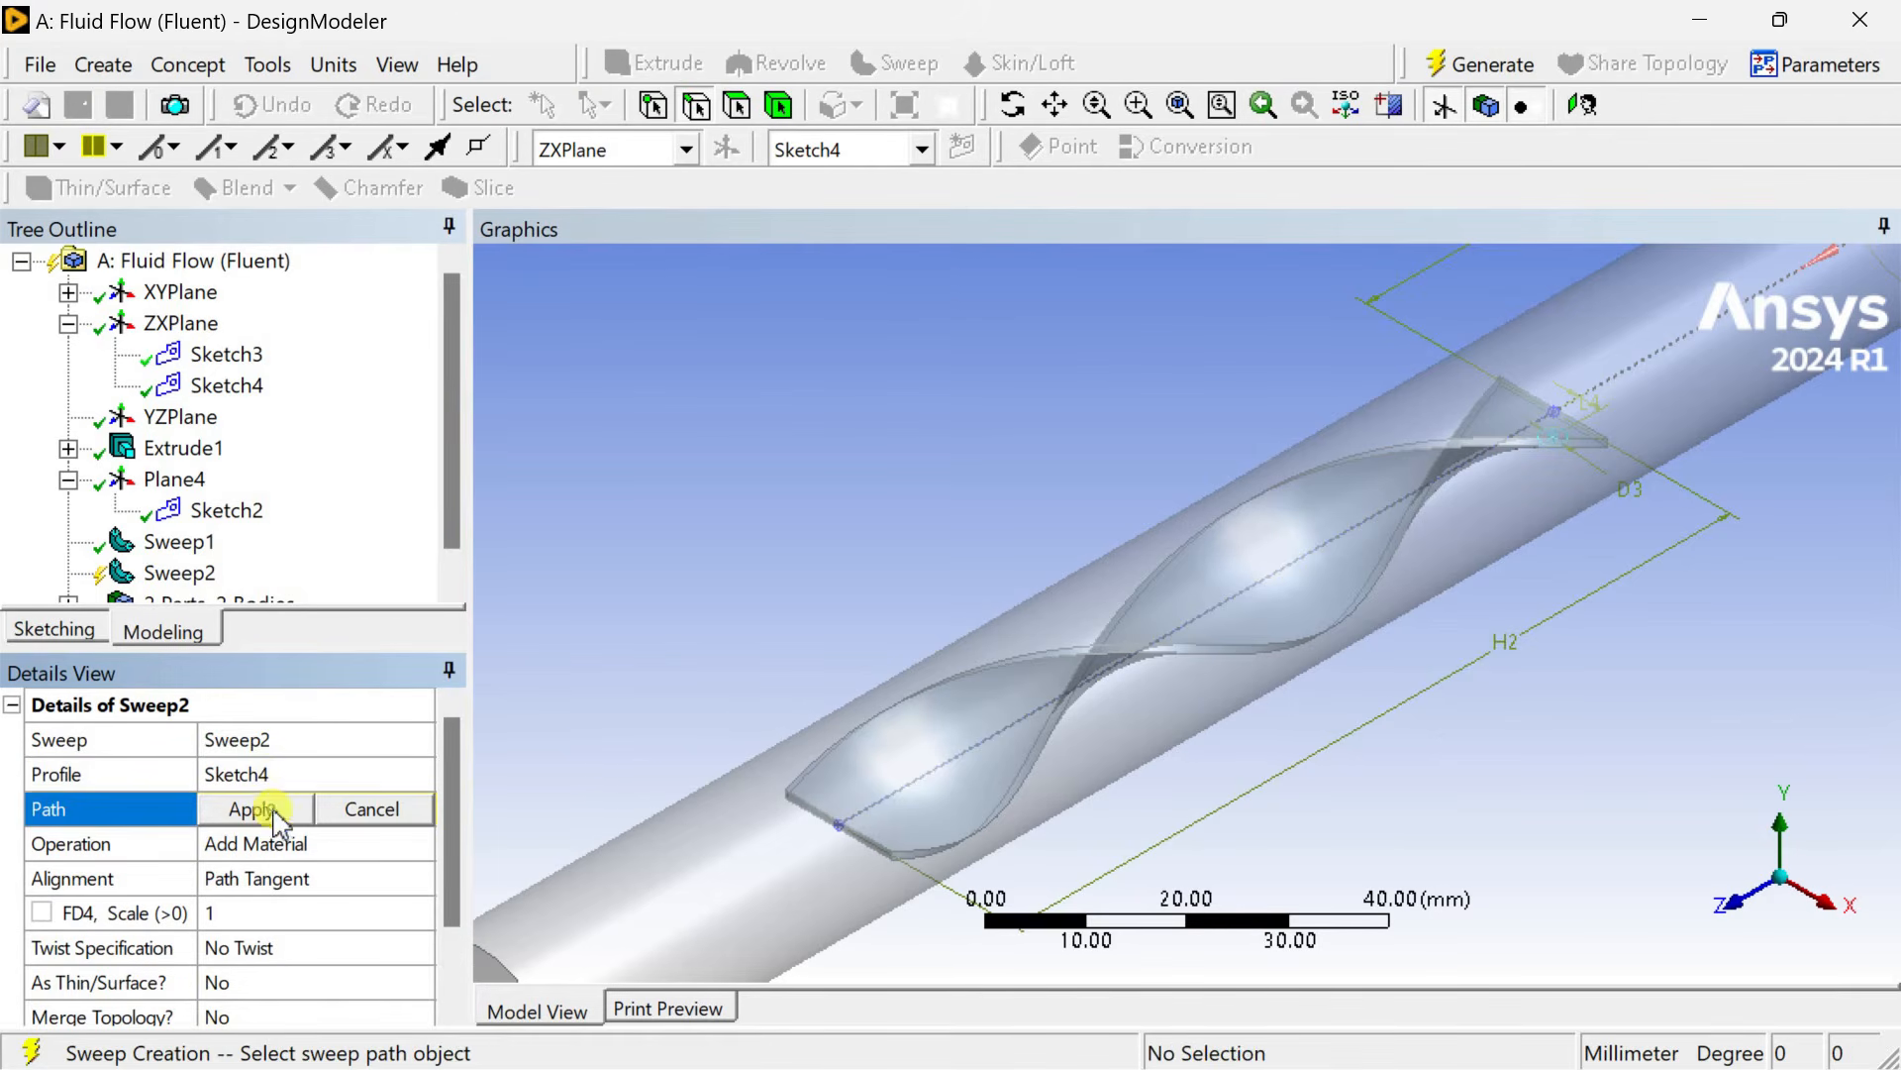
pyautogui.click(920, 775)
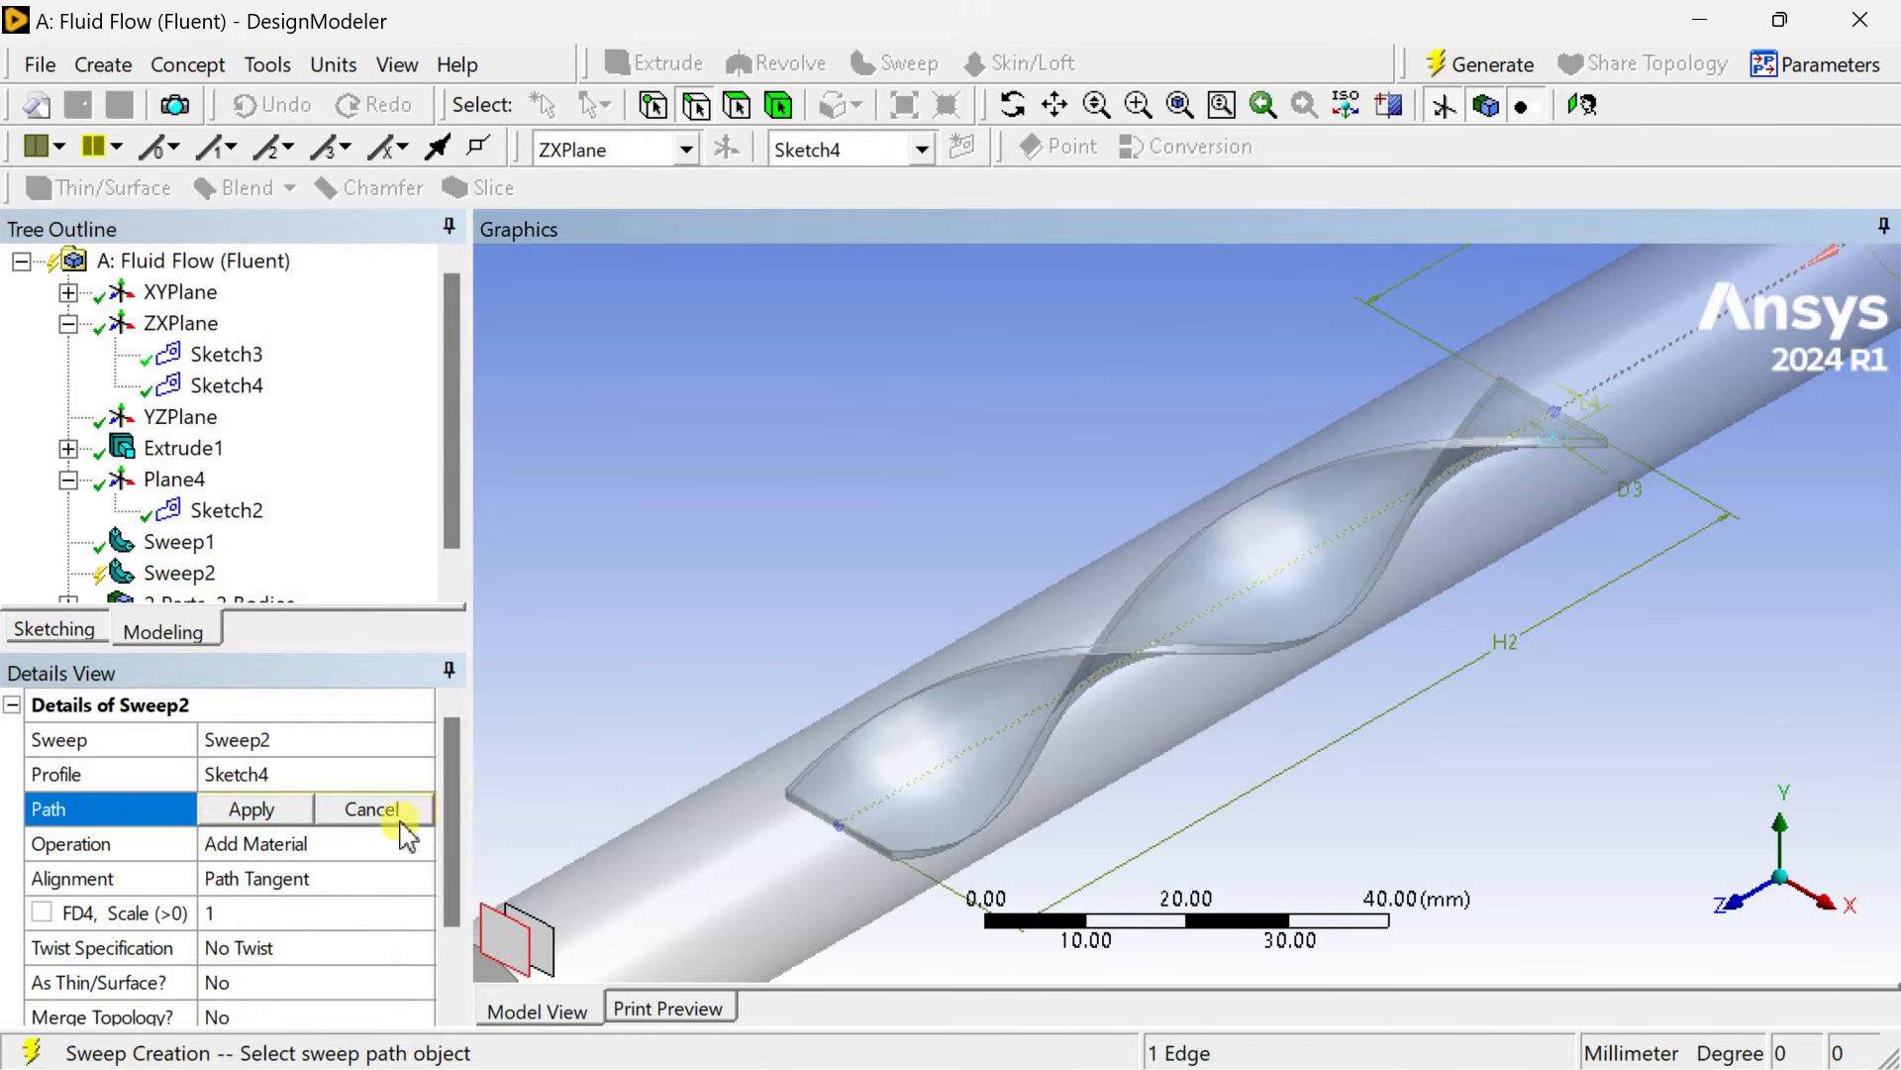
pyautogui.click(285, 817)
# Set the sweep operation to Add Frozen, keeping Path Tangent alignment.
pyautogui.click(332, 845)
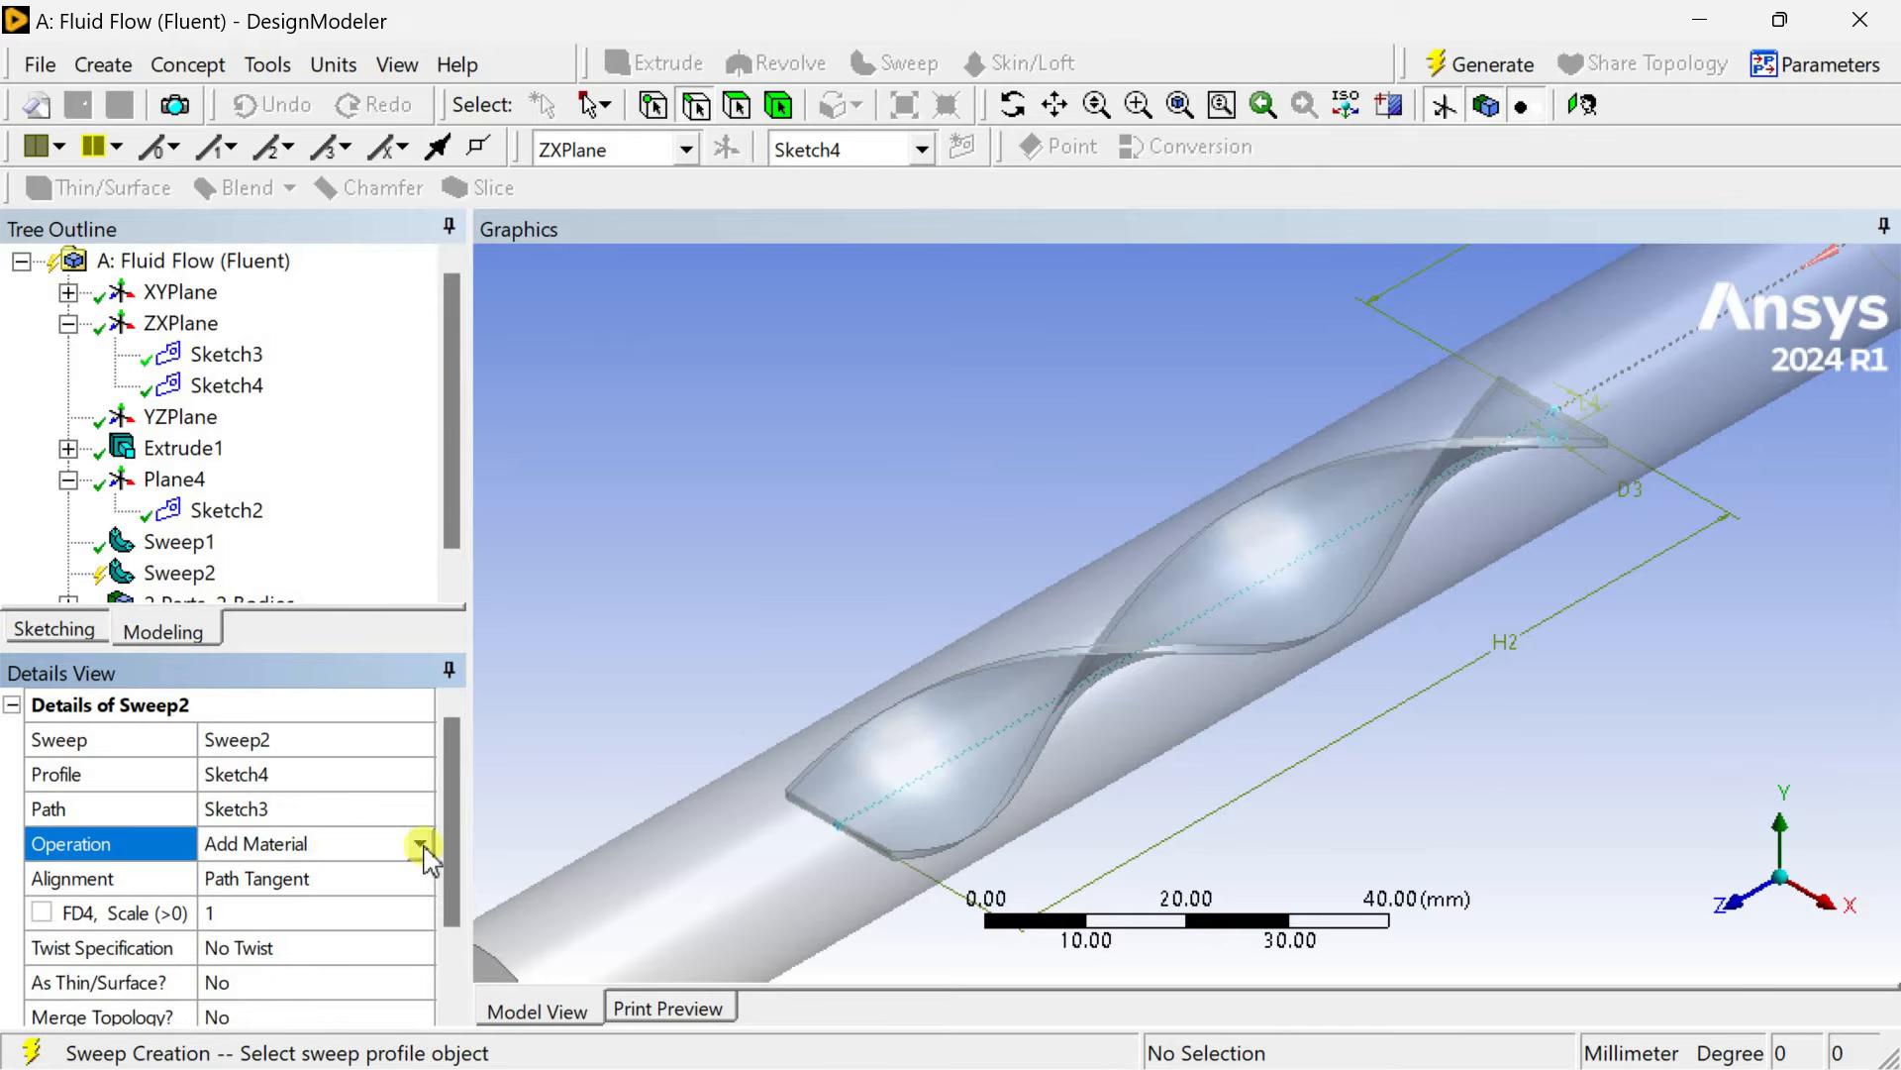
pyautogui.click(421, 842)
pyautogui.click(307, 883)
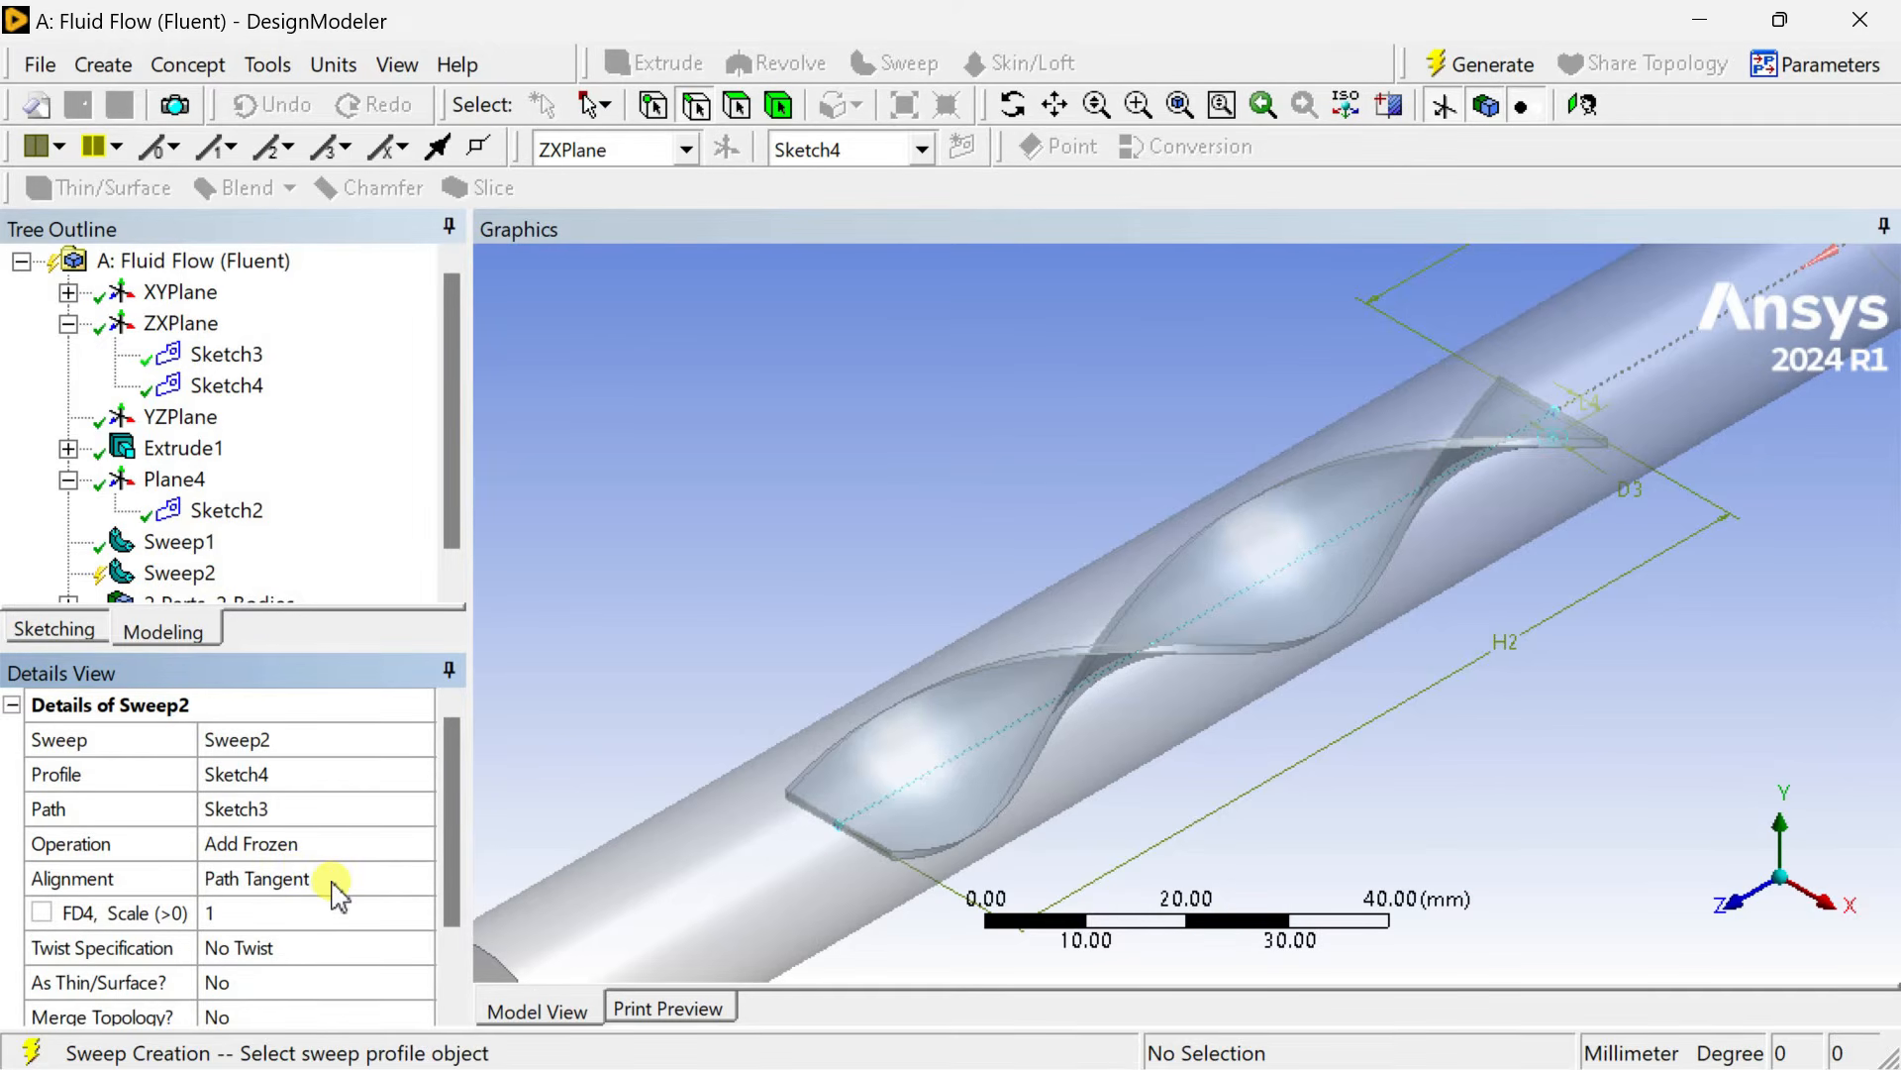
pyautogui.click(335, 880)
pyautogui.click(419, 881)
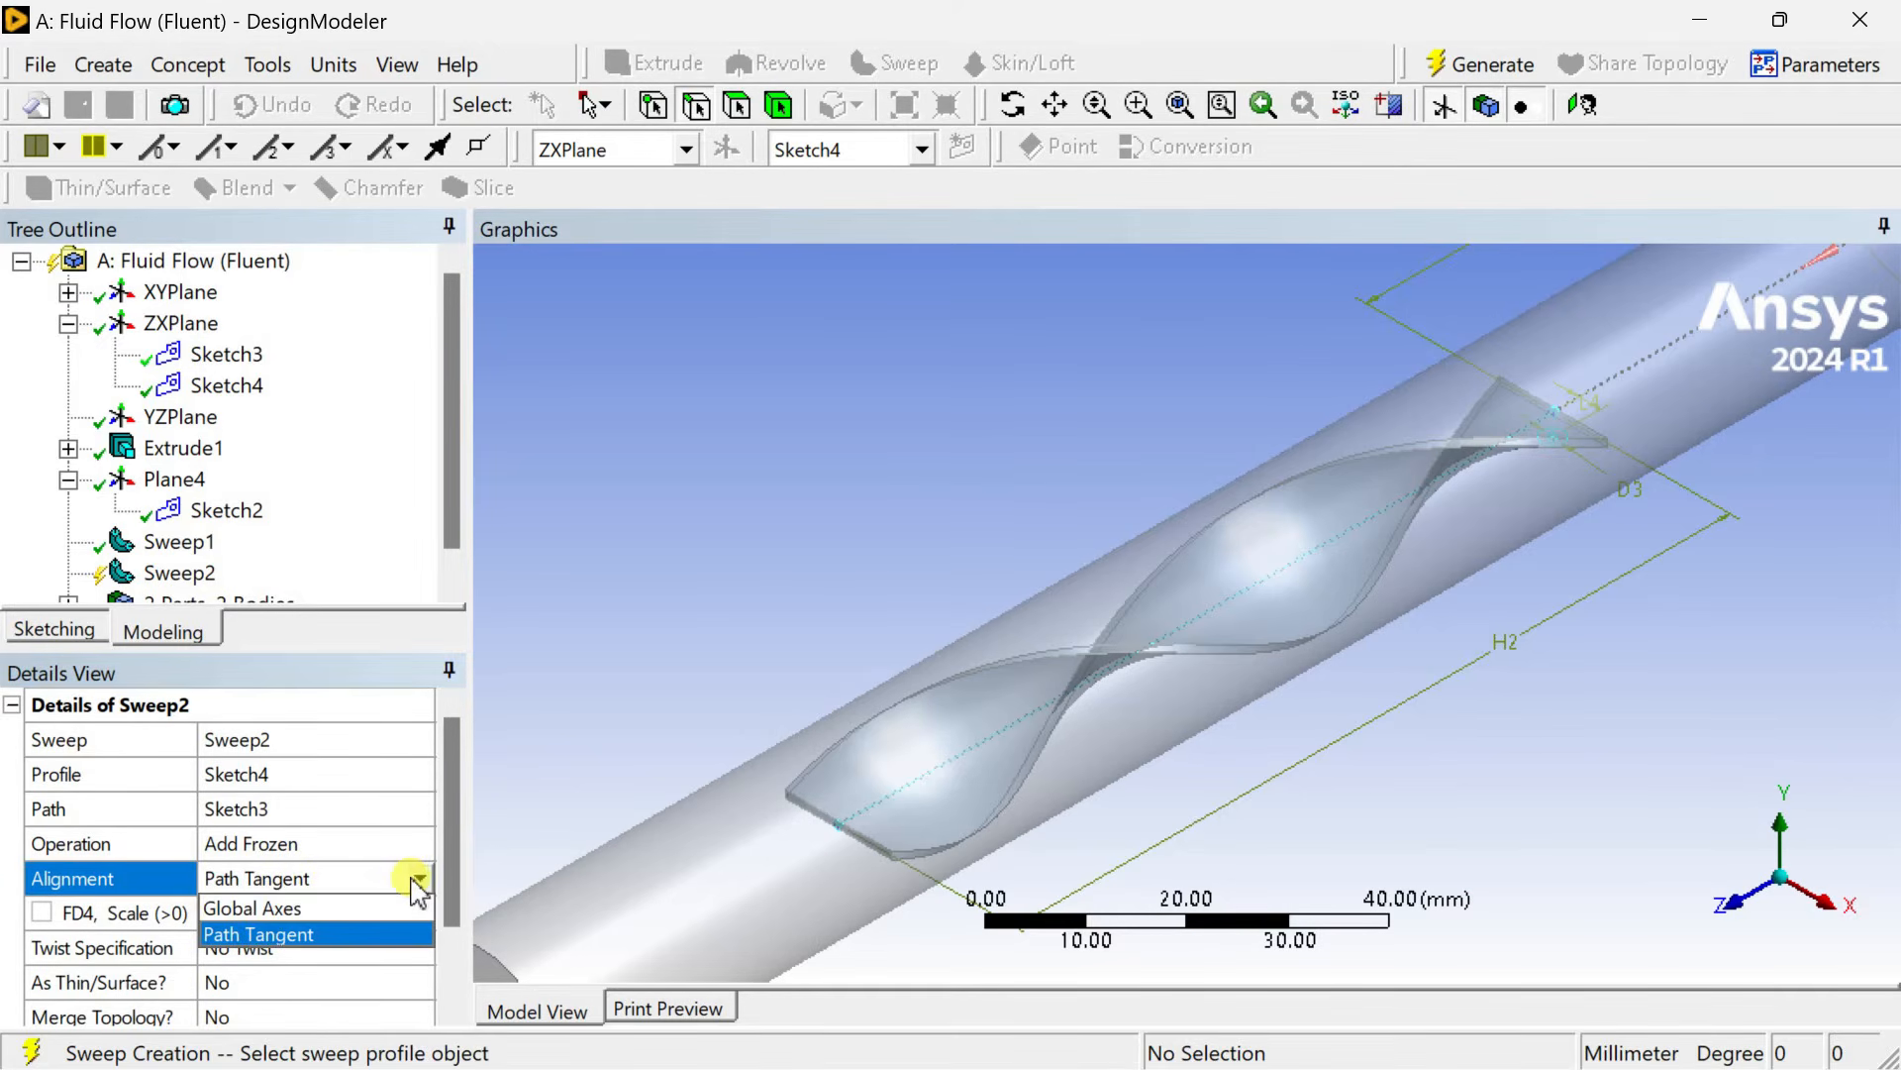
pyautogui.click(571, 789)
# Set the twist specification to Turns with 10 turns and generate the helical sweep.
pyautogui.click(381, 948)
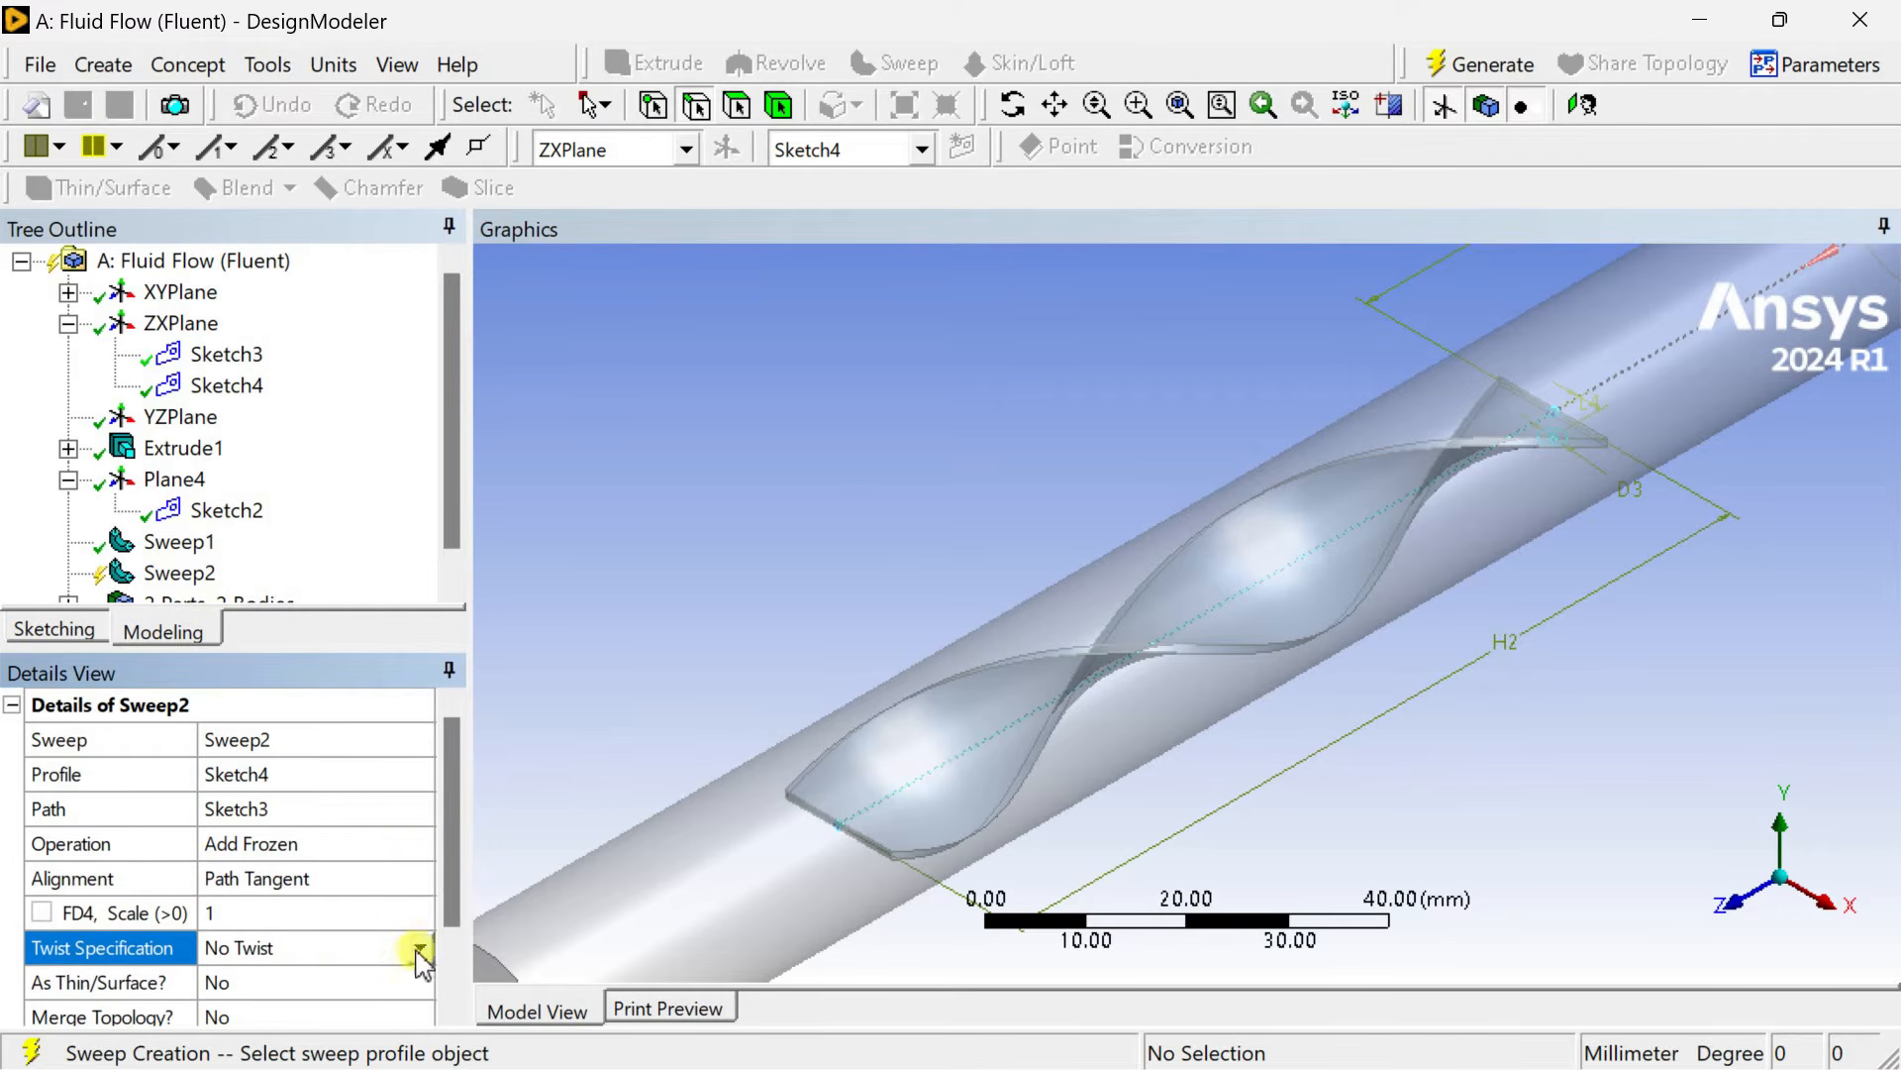
pyautogui.scroll(-1, 406, 926)
pyautogui.click(420, 843)
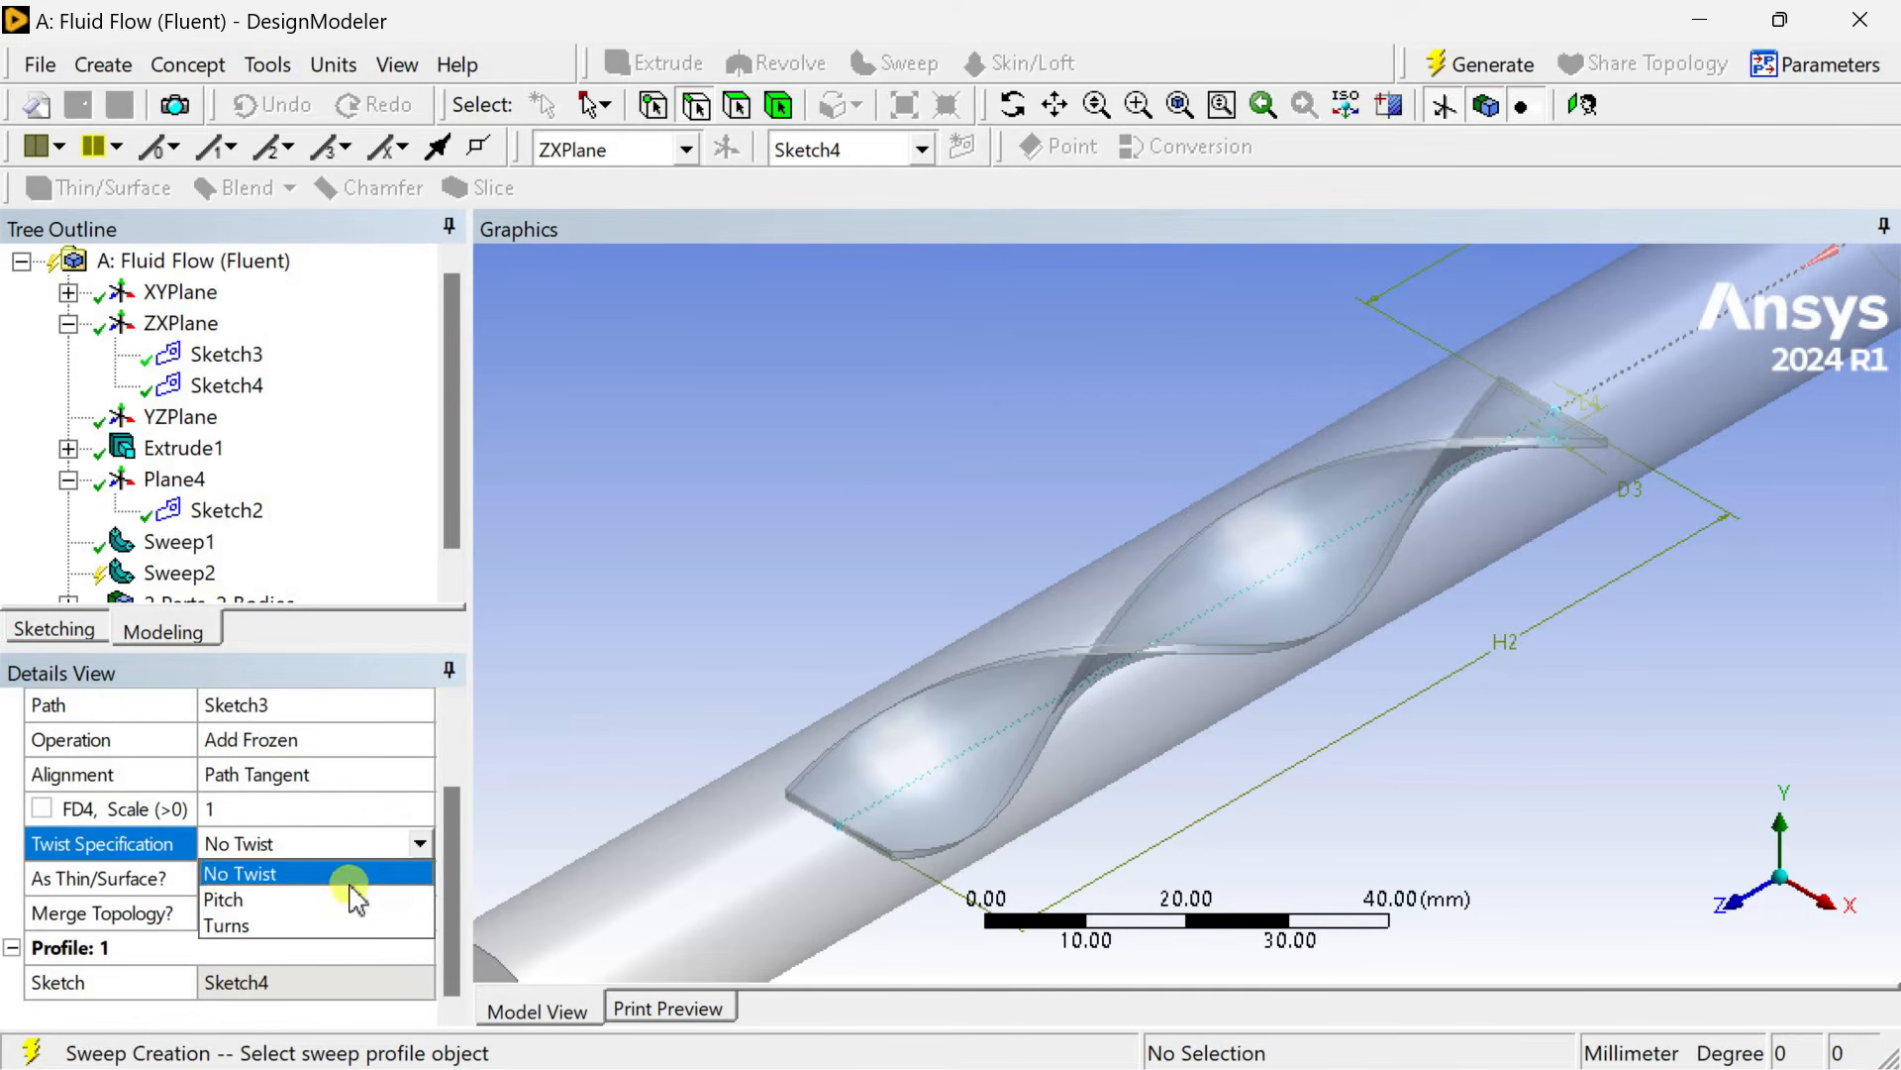
pyautogui.click(319, 925)
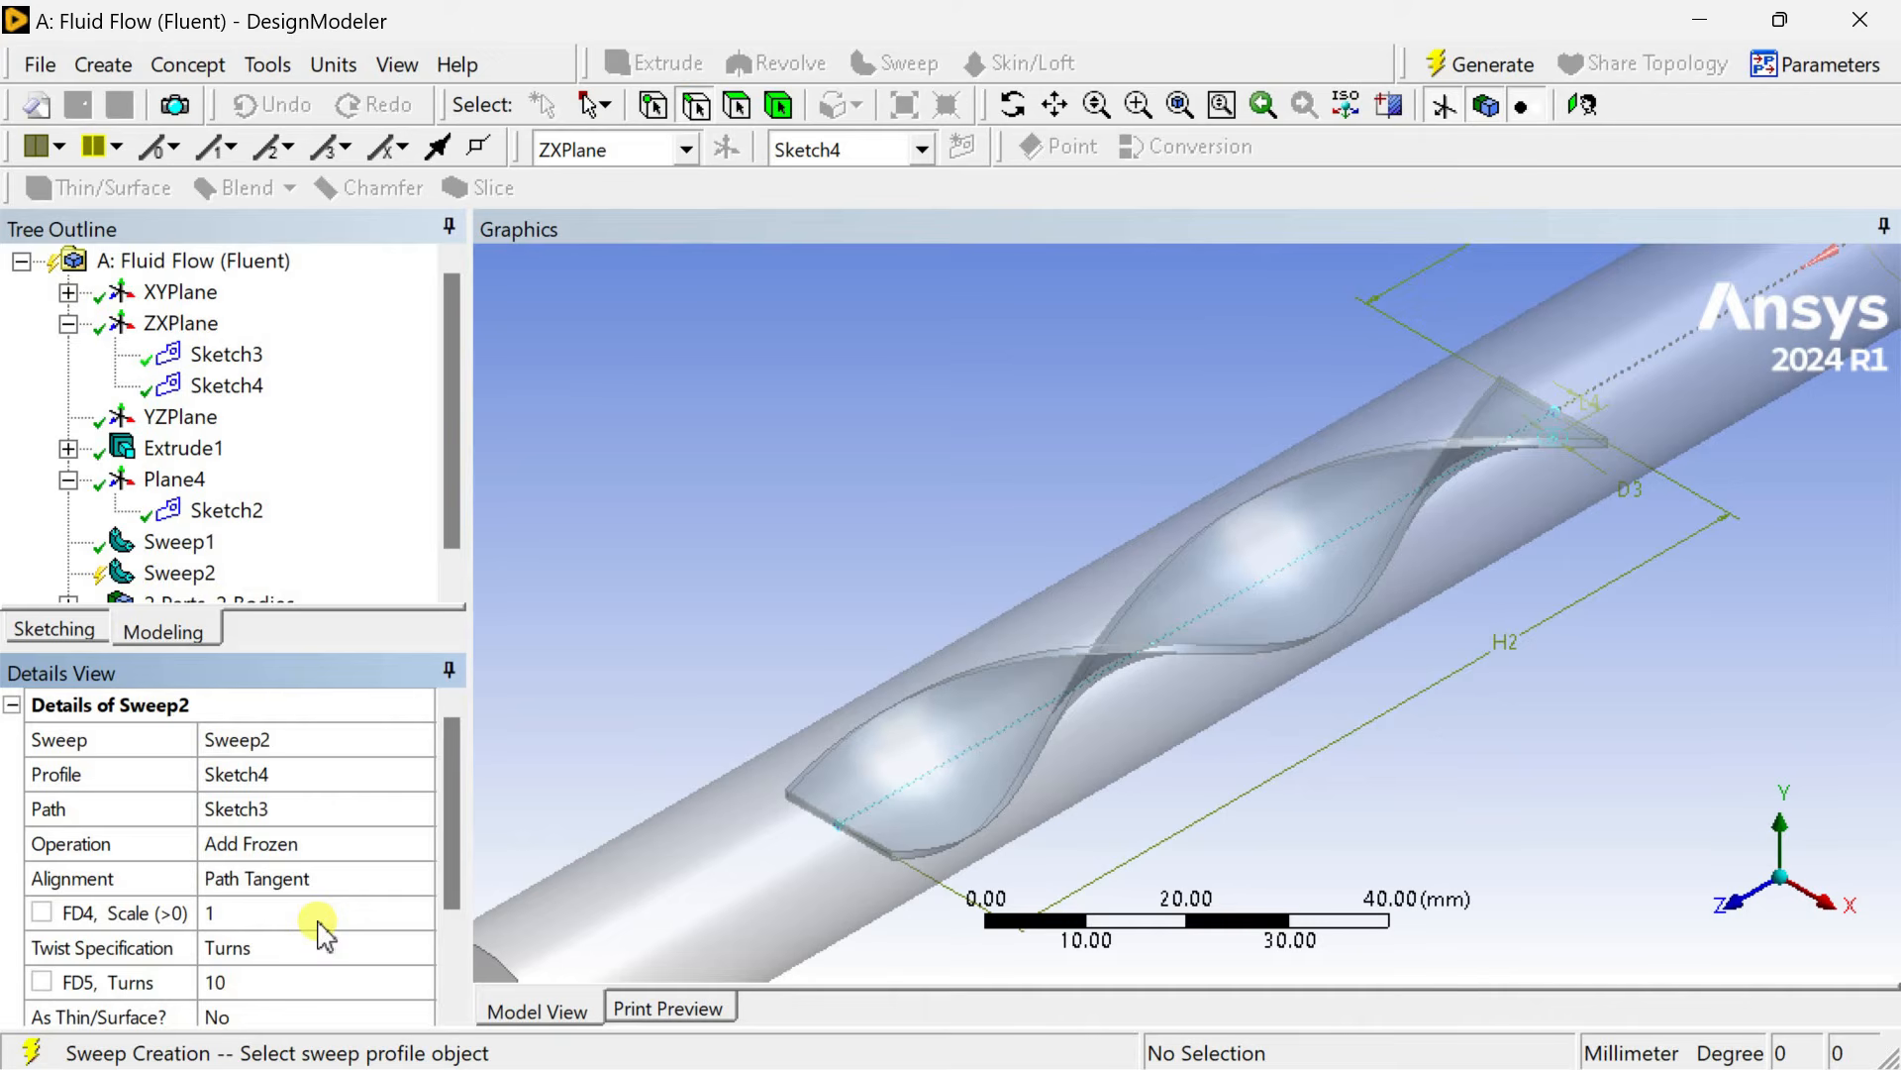
pyautogui.scroll(-1, 327, 921)
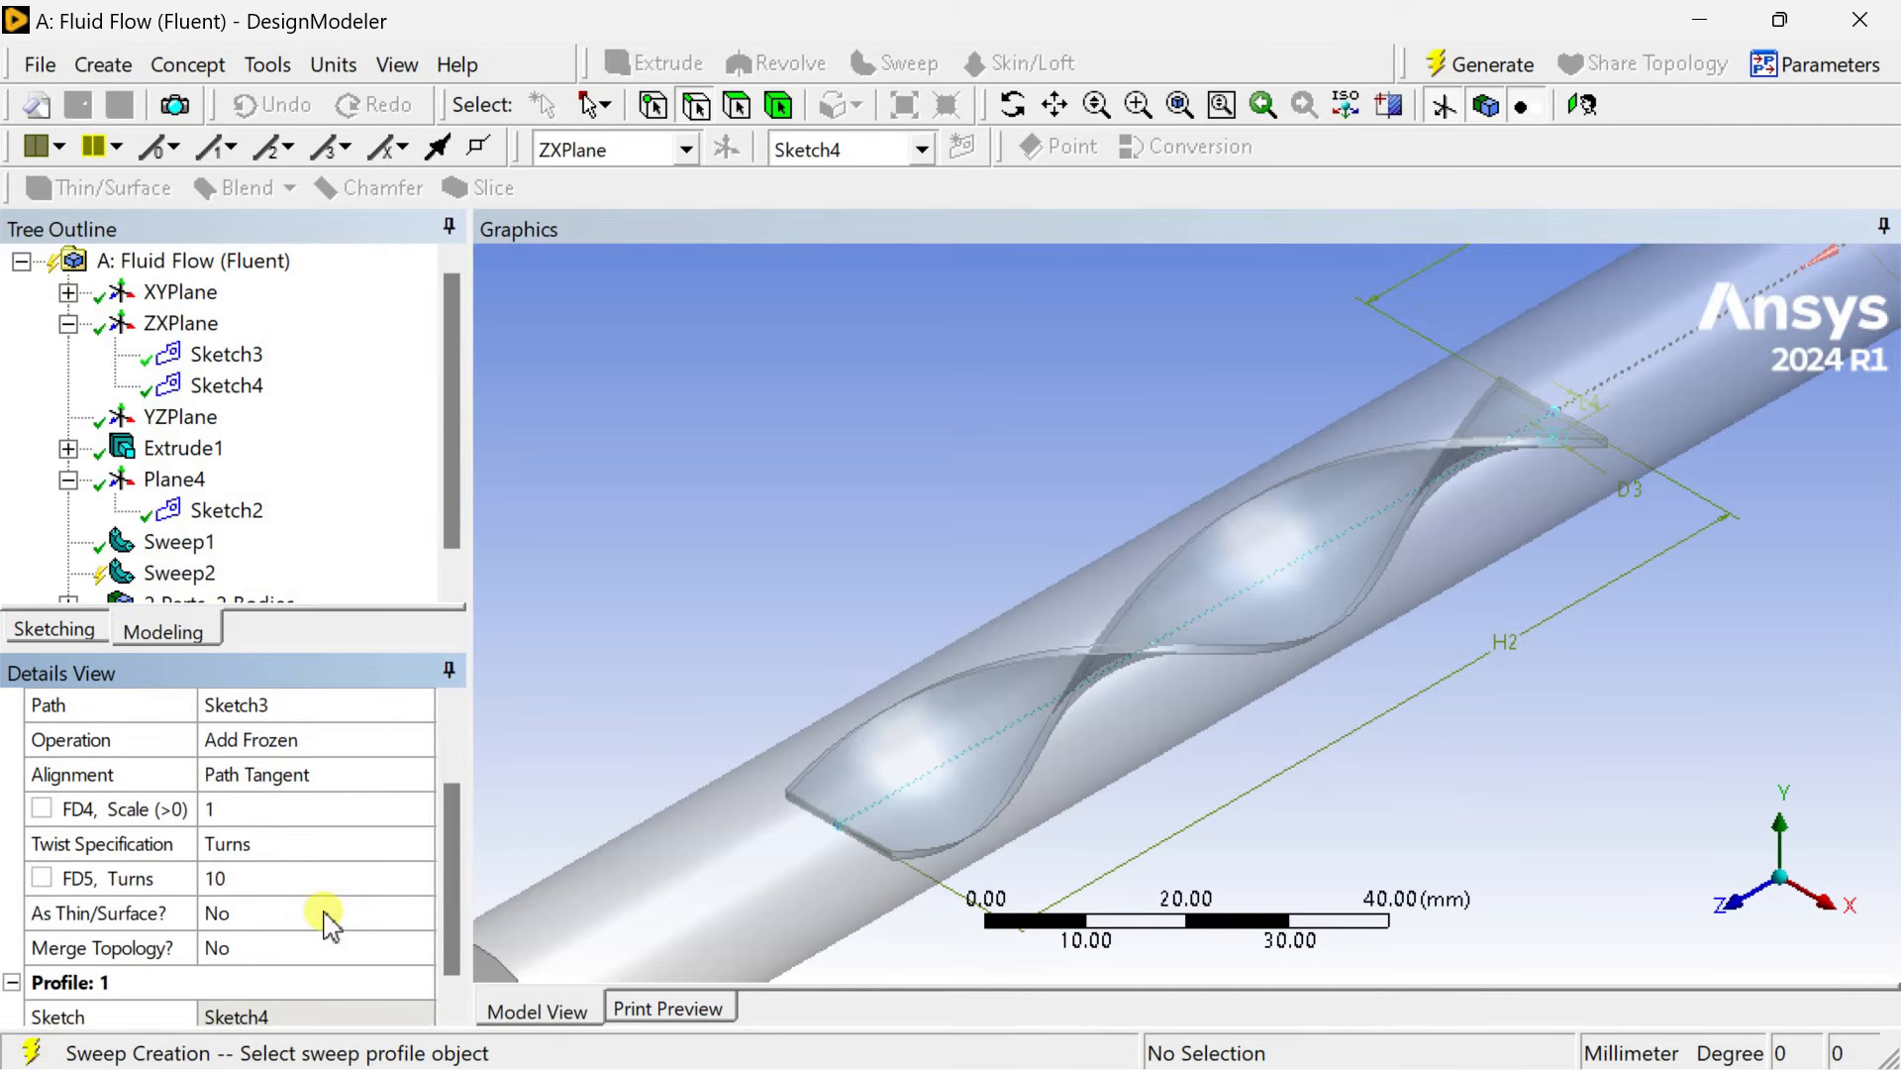
pyautogui.click(298, 884)
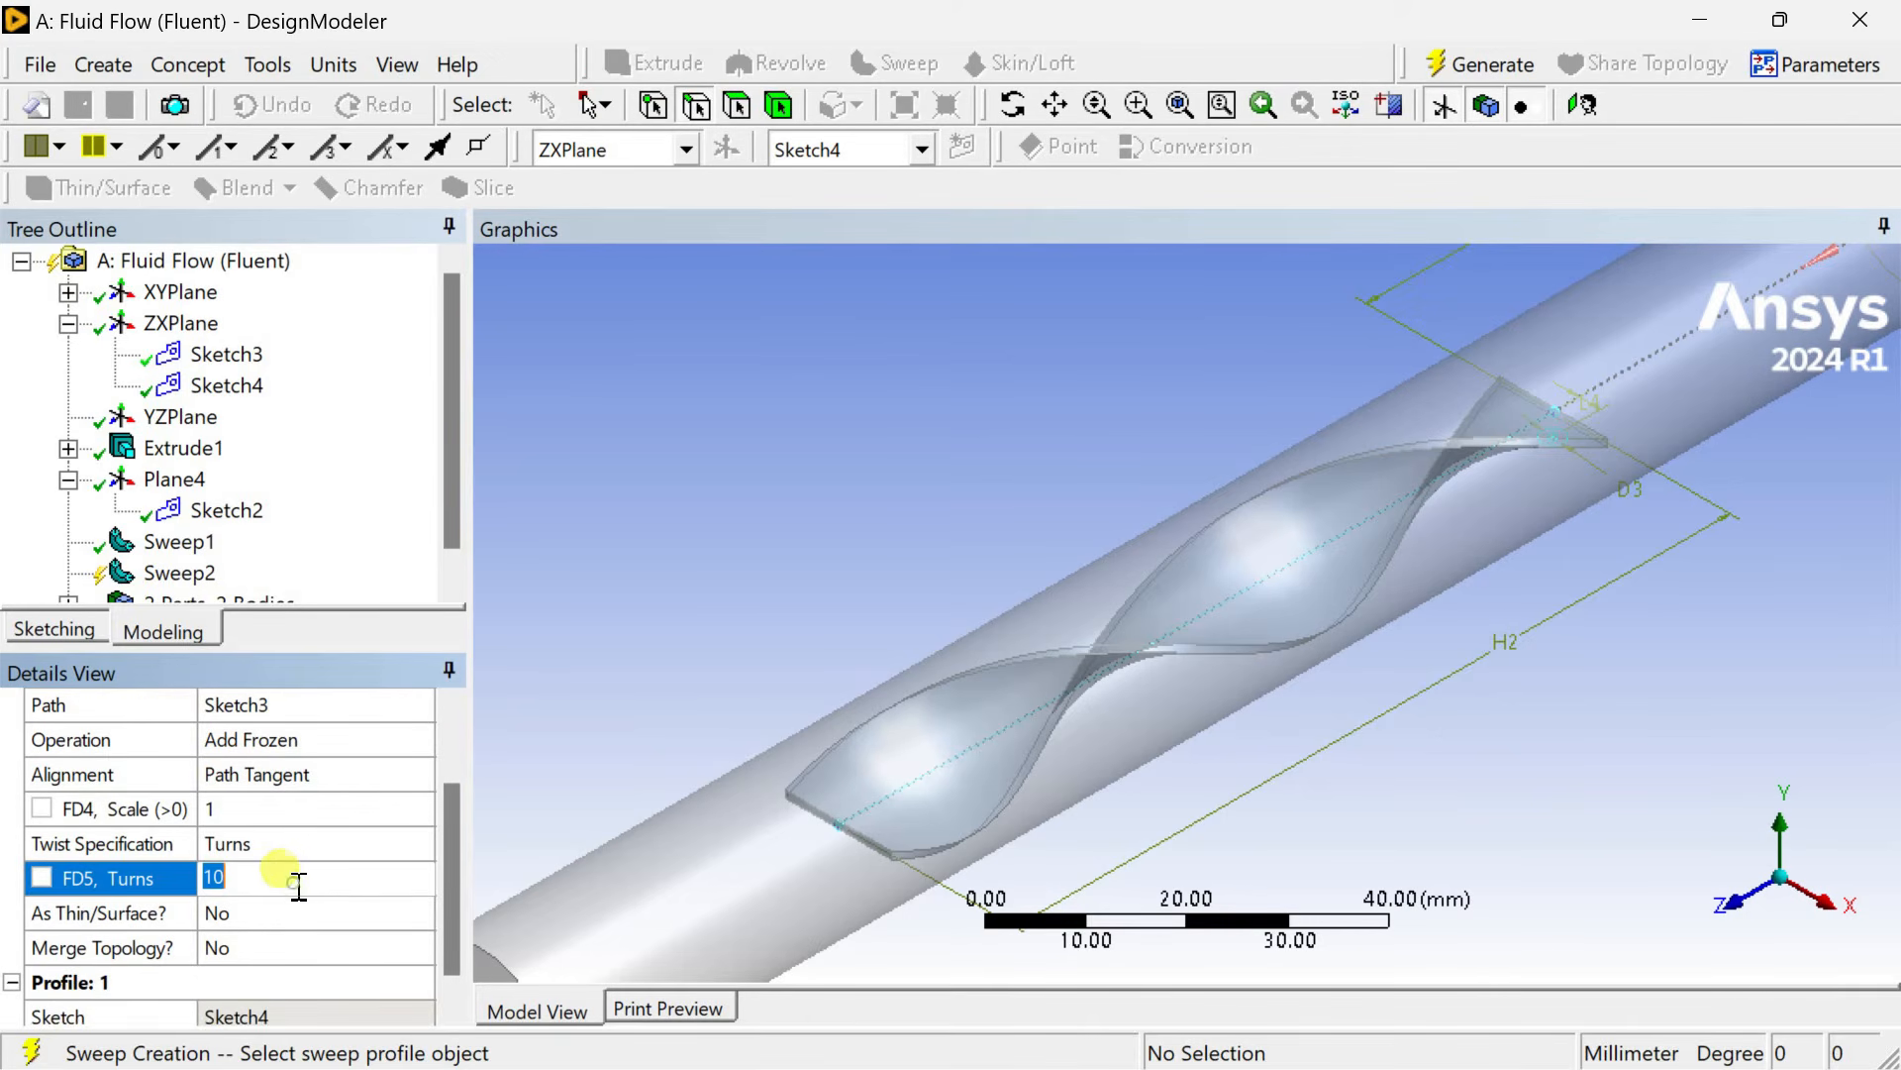
pyautogui.click(665, 694)
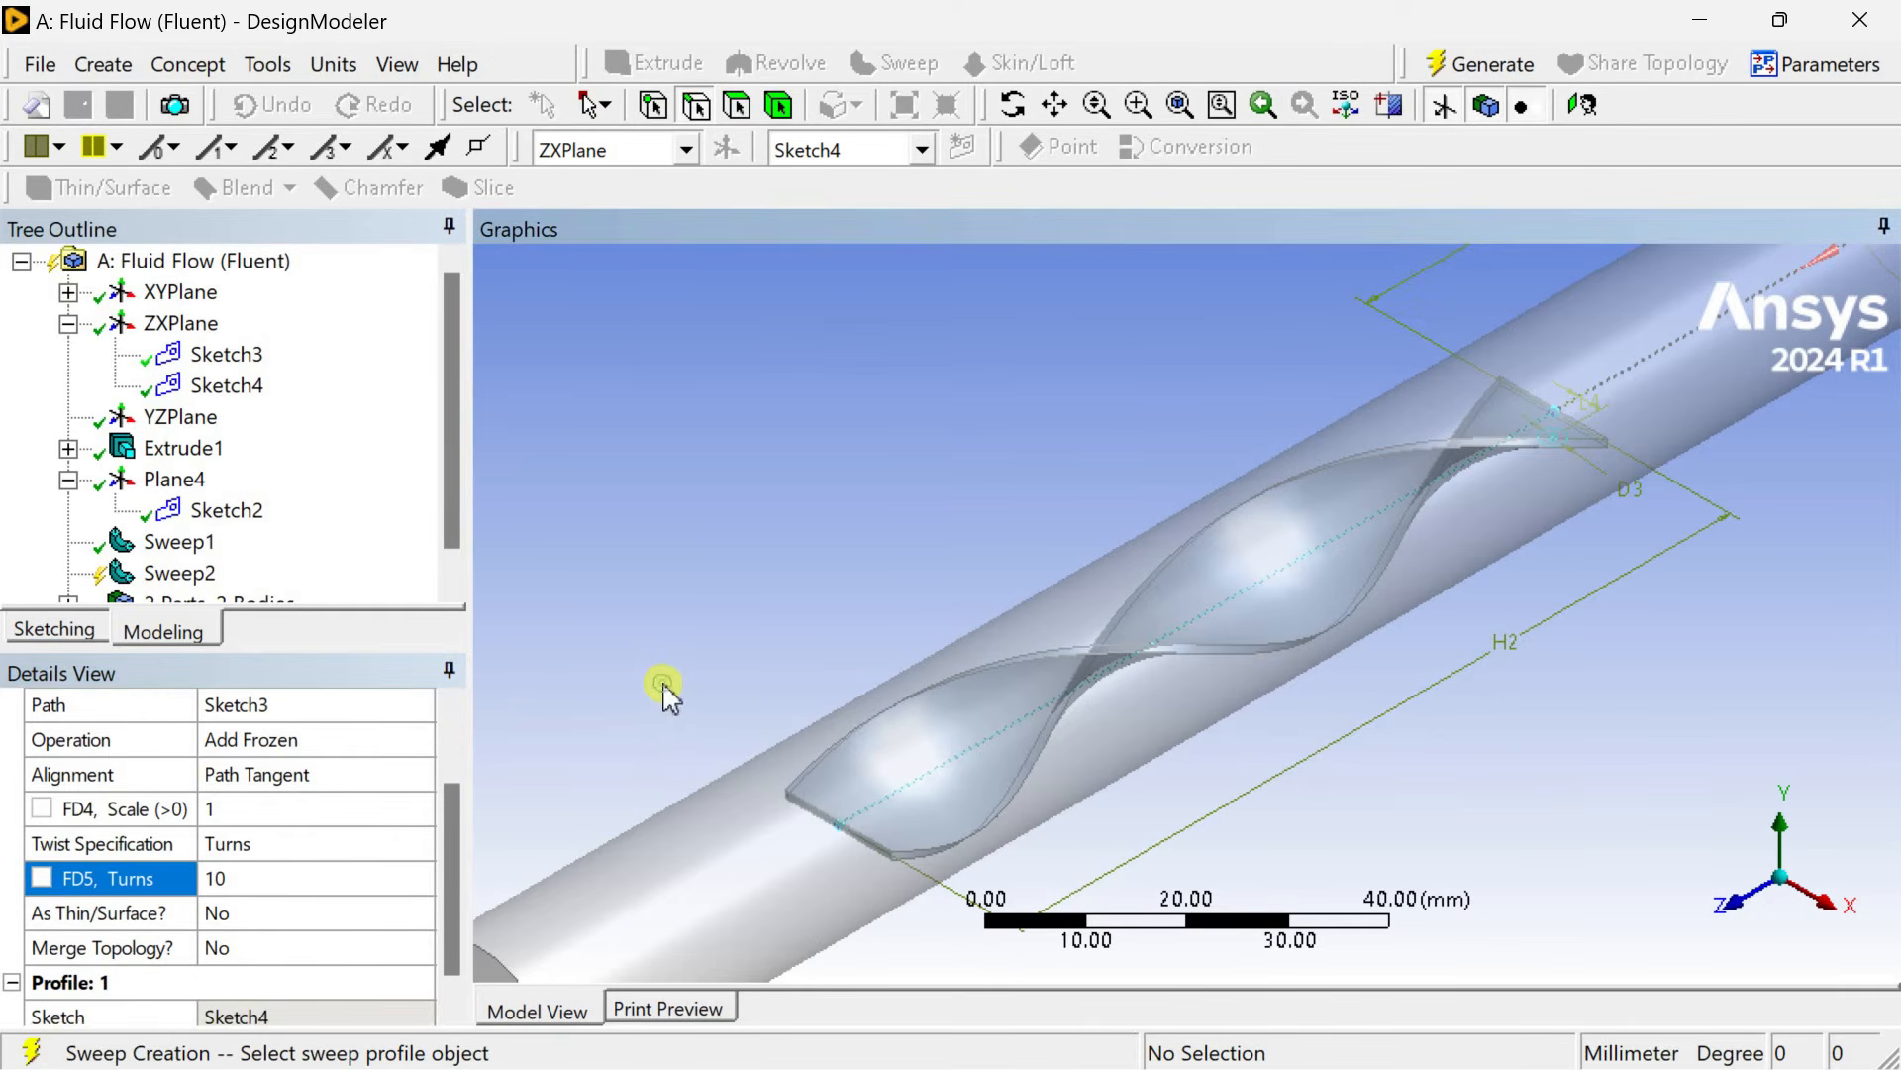
pyautogui.click(1483, 80)
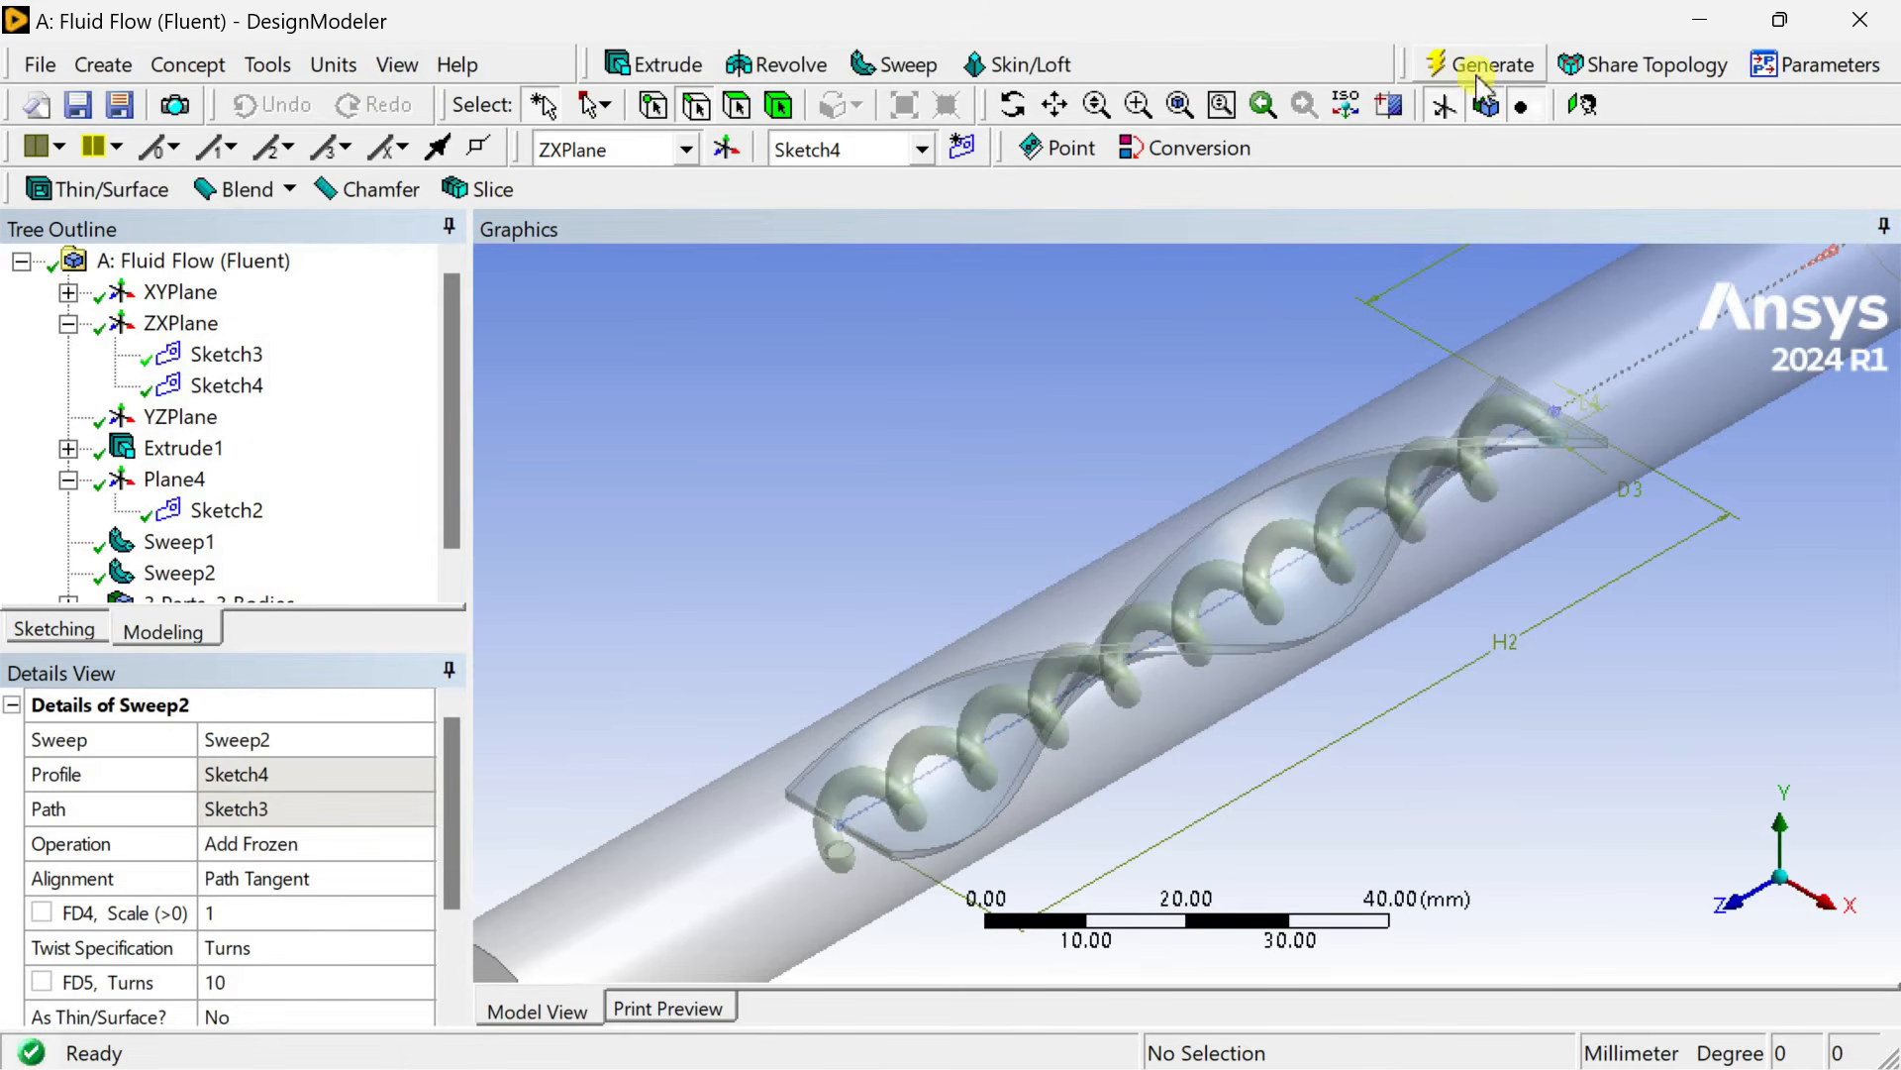
# Hide the outer pipe cylinder body.
pyautogui.moveTo(919, 733); pyautogui.dragTo(573, 791, button='middle')
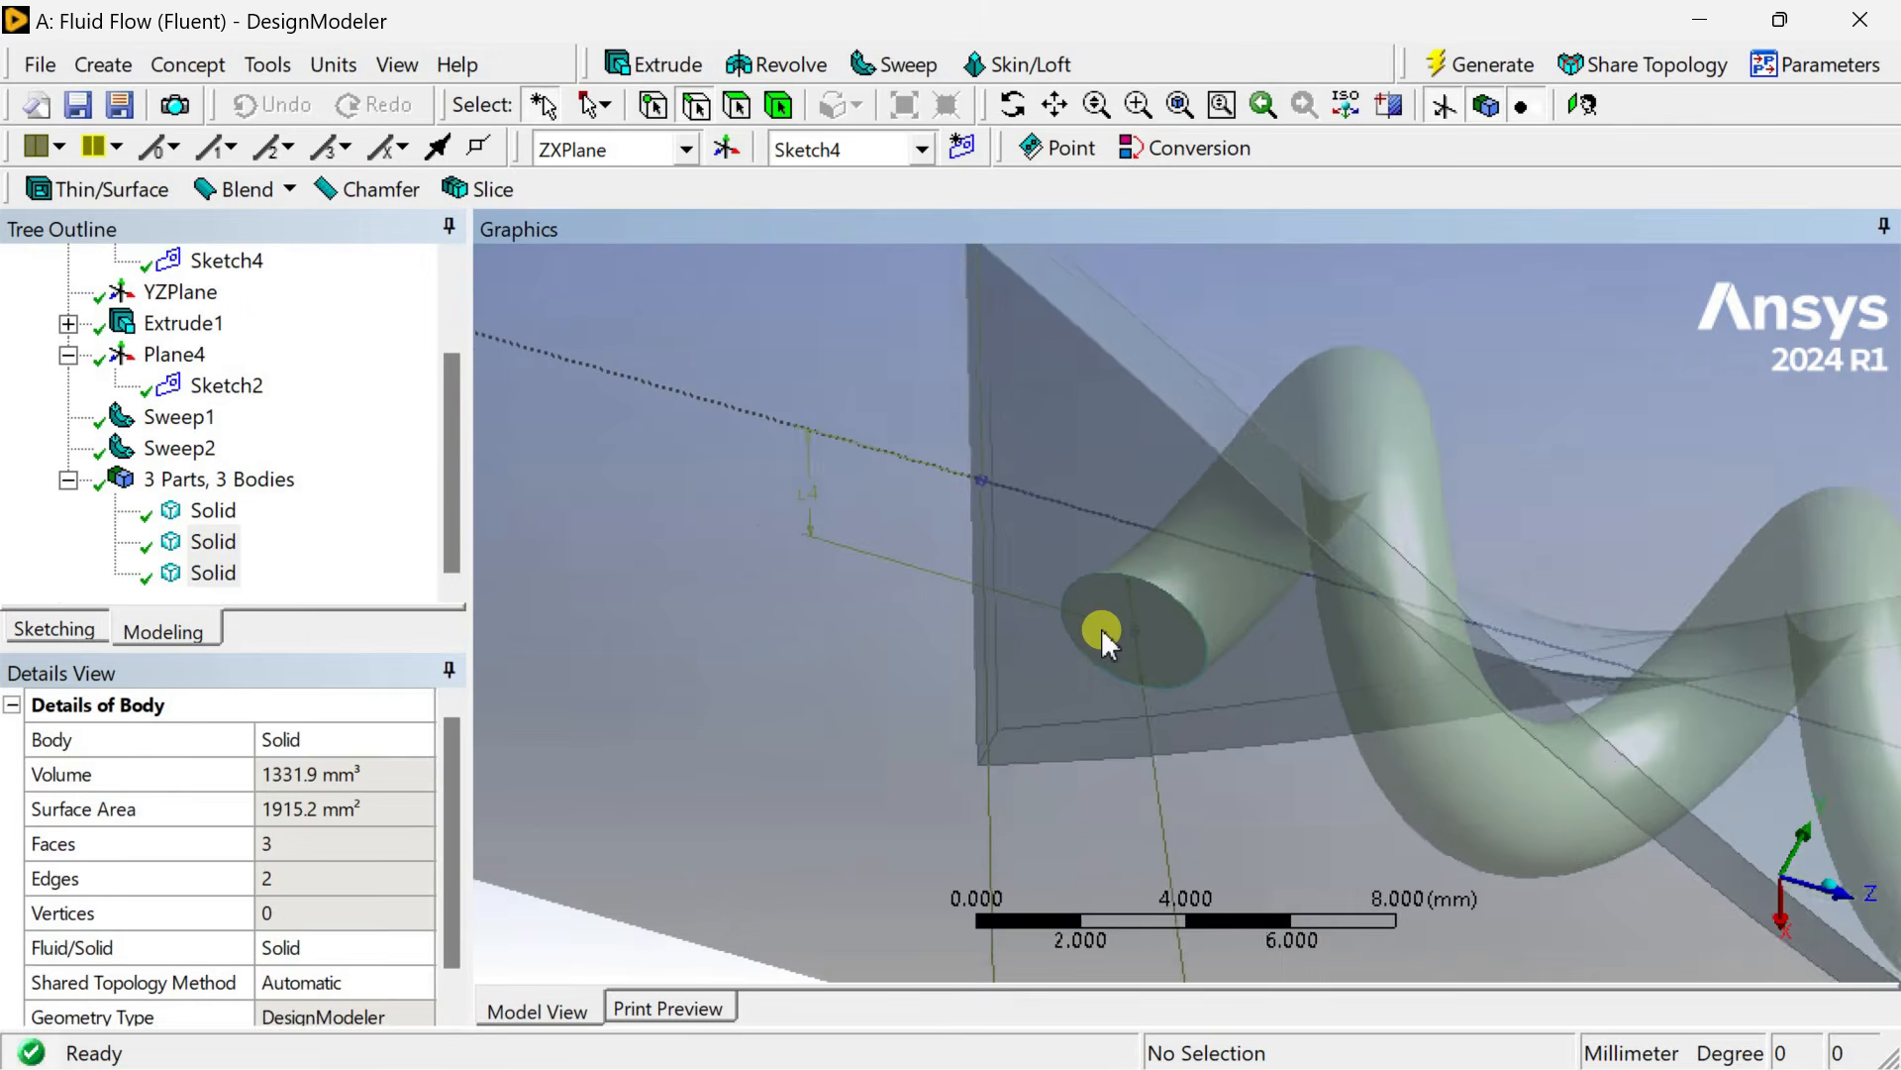
pyautogui.scroll(-2, 1101, 628)
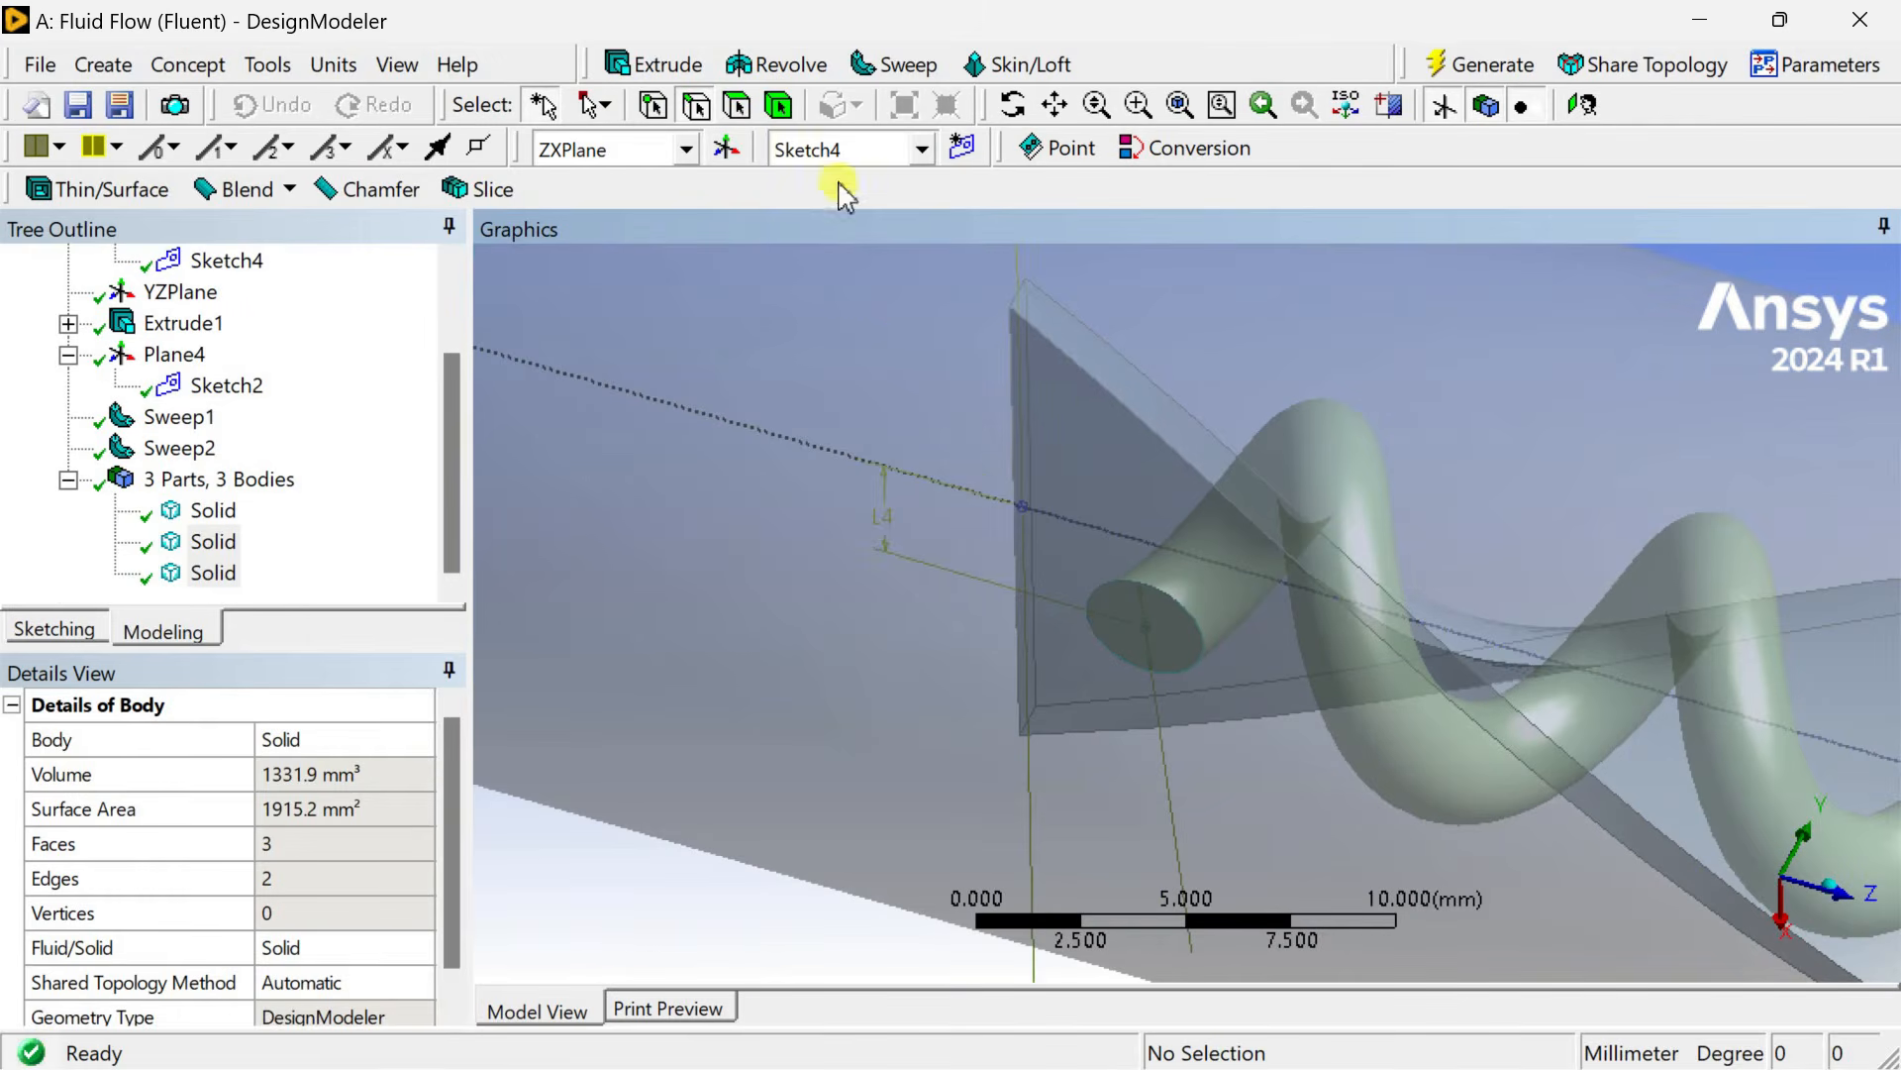
pyautogui.click(1162, 644)
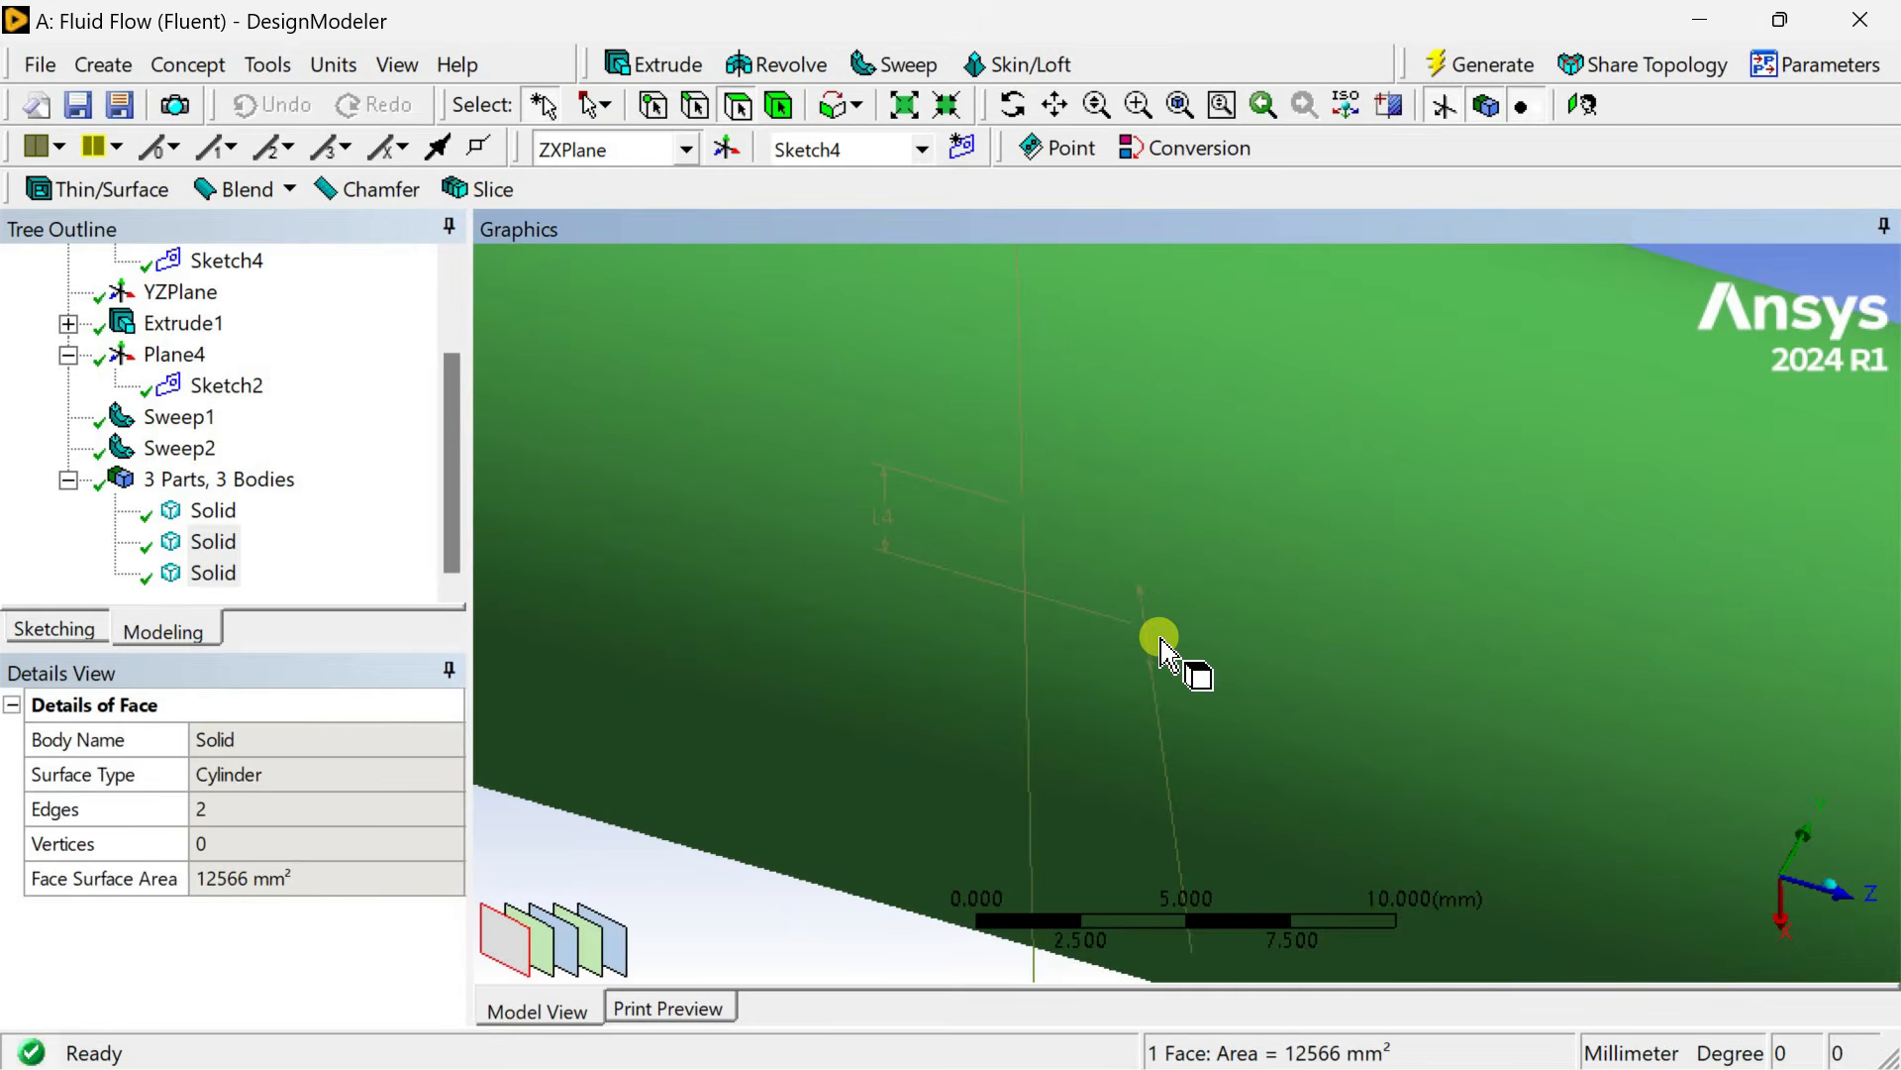
pyautogui.rightClick(1160, 643)
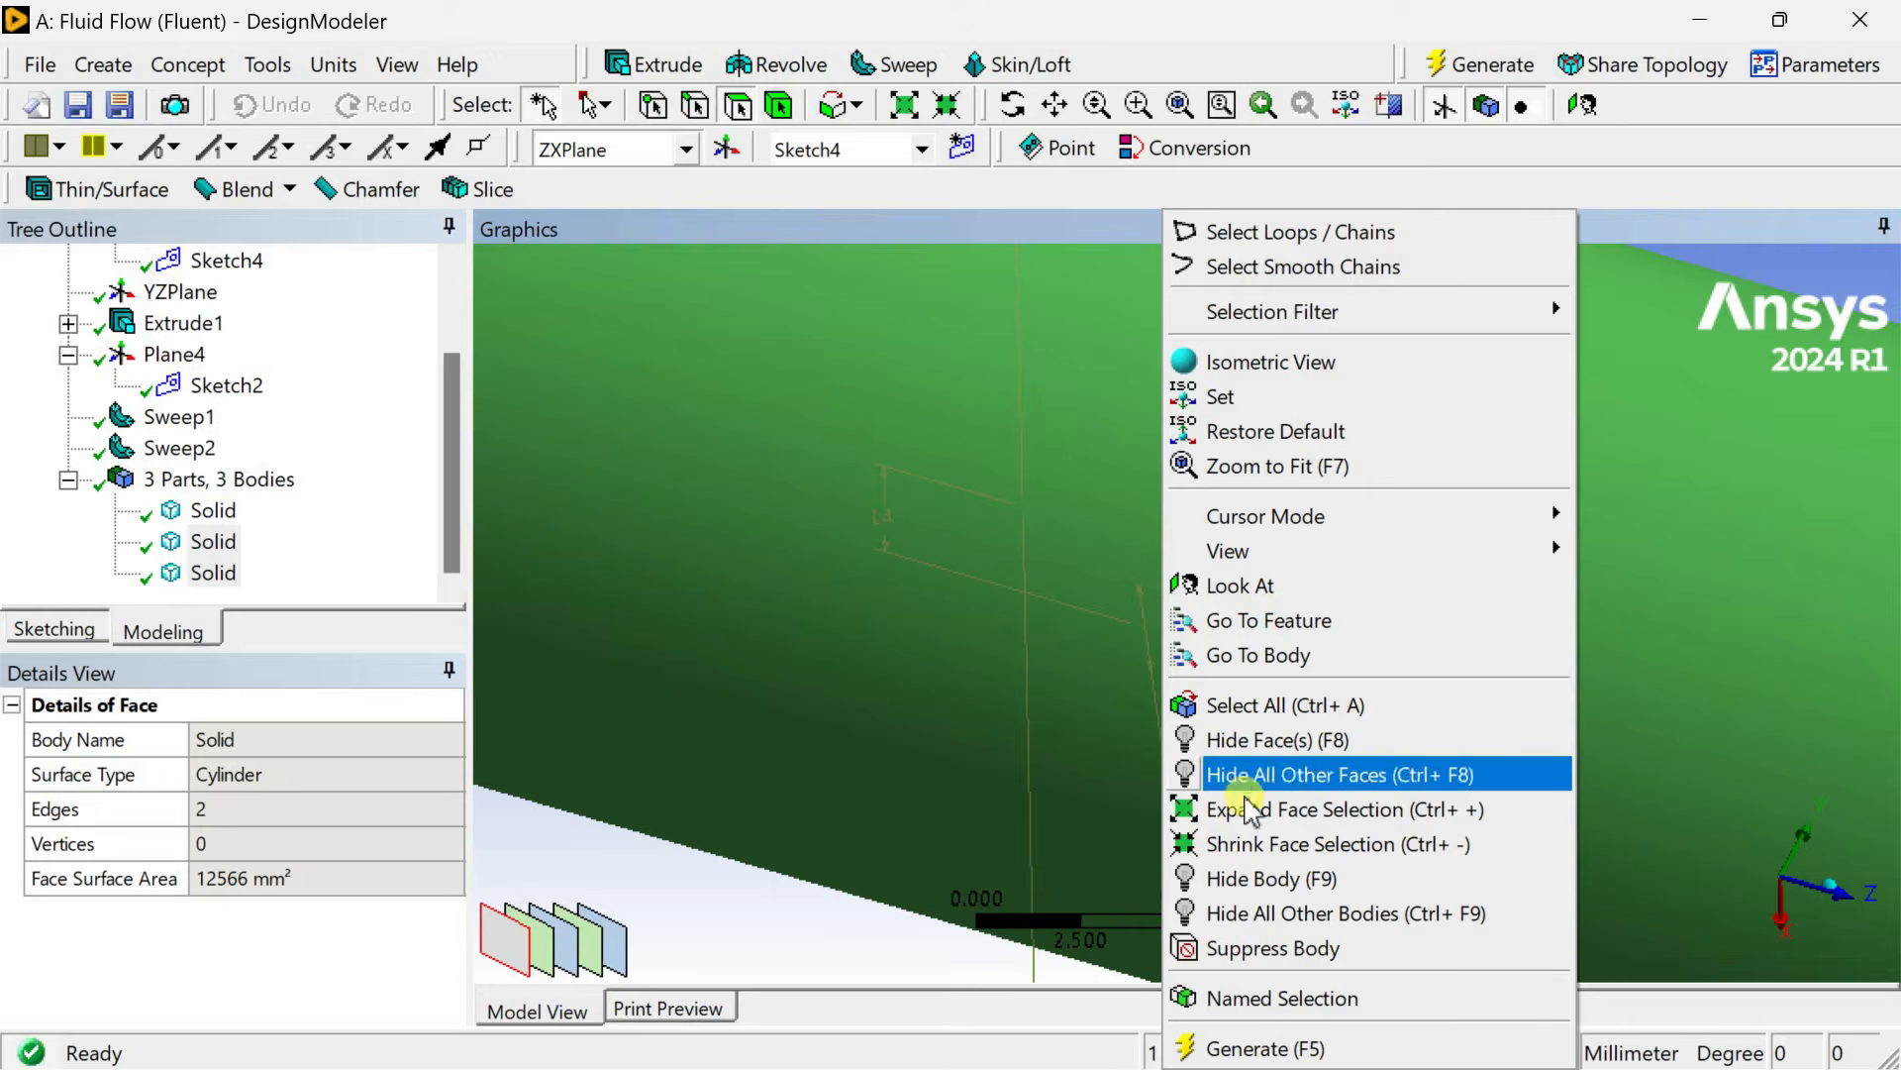
pyautogui.click(1252, 879)
# Inspect the helical rod's starting end face near the plate's edge.
pyautogui.click(1158, 643)
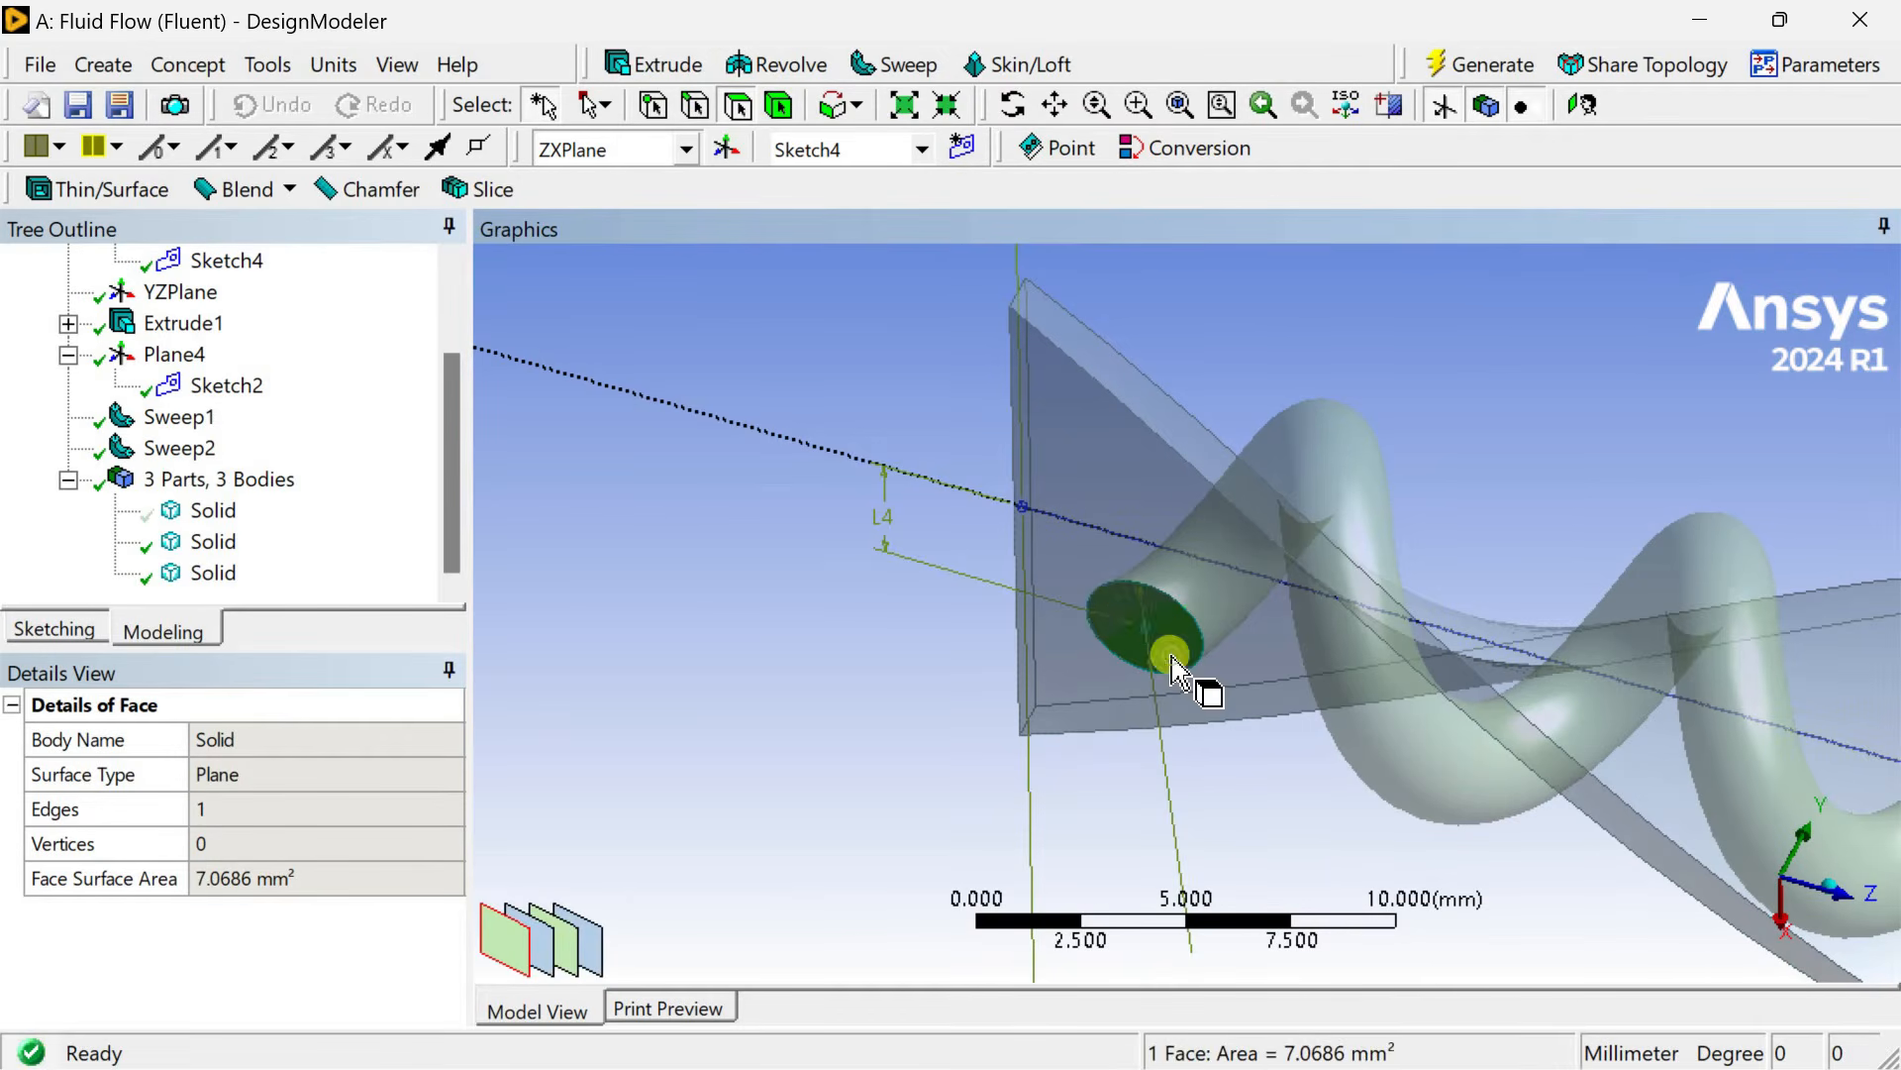
pyautogui.click(1079, 515)
pyautogui.moveTo(1209, 624); pyautogui.dragTo(1377, 497, button='middle')
pyautogui.scroll(5, 1313, 634)
pyautogui.keyDown('ctrl'); pyautogui.moveTo(1395, 671); pyautogui.dragTo(1433, 630, button='middle'); pyautogui.keyUp('ctrl')
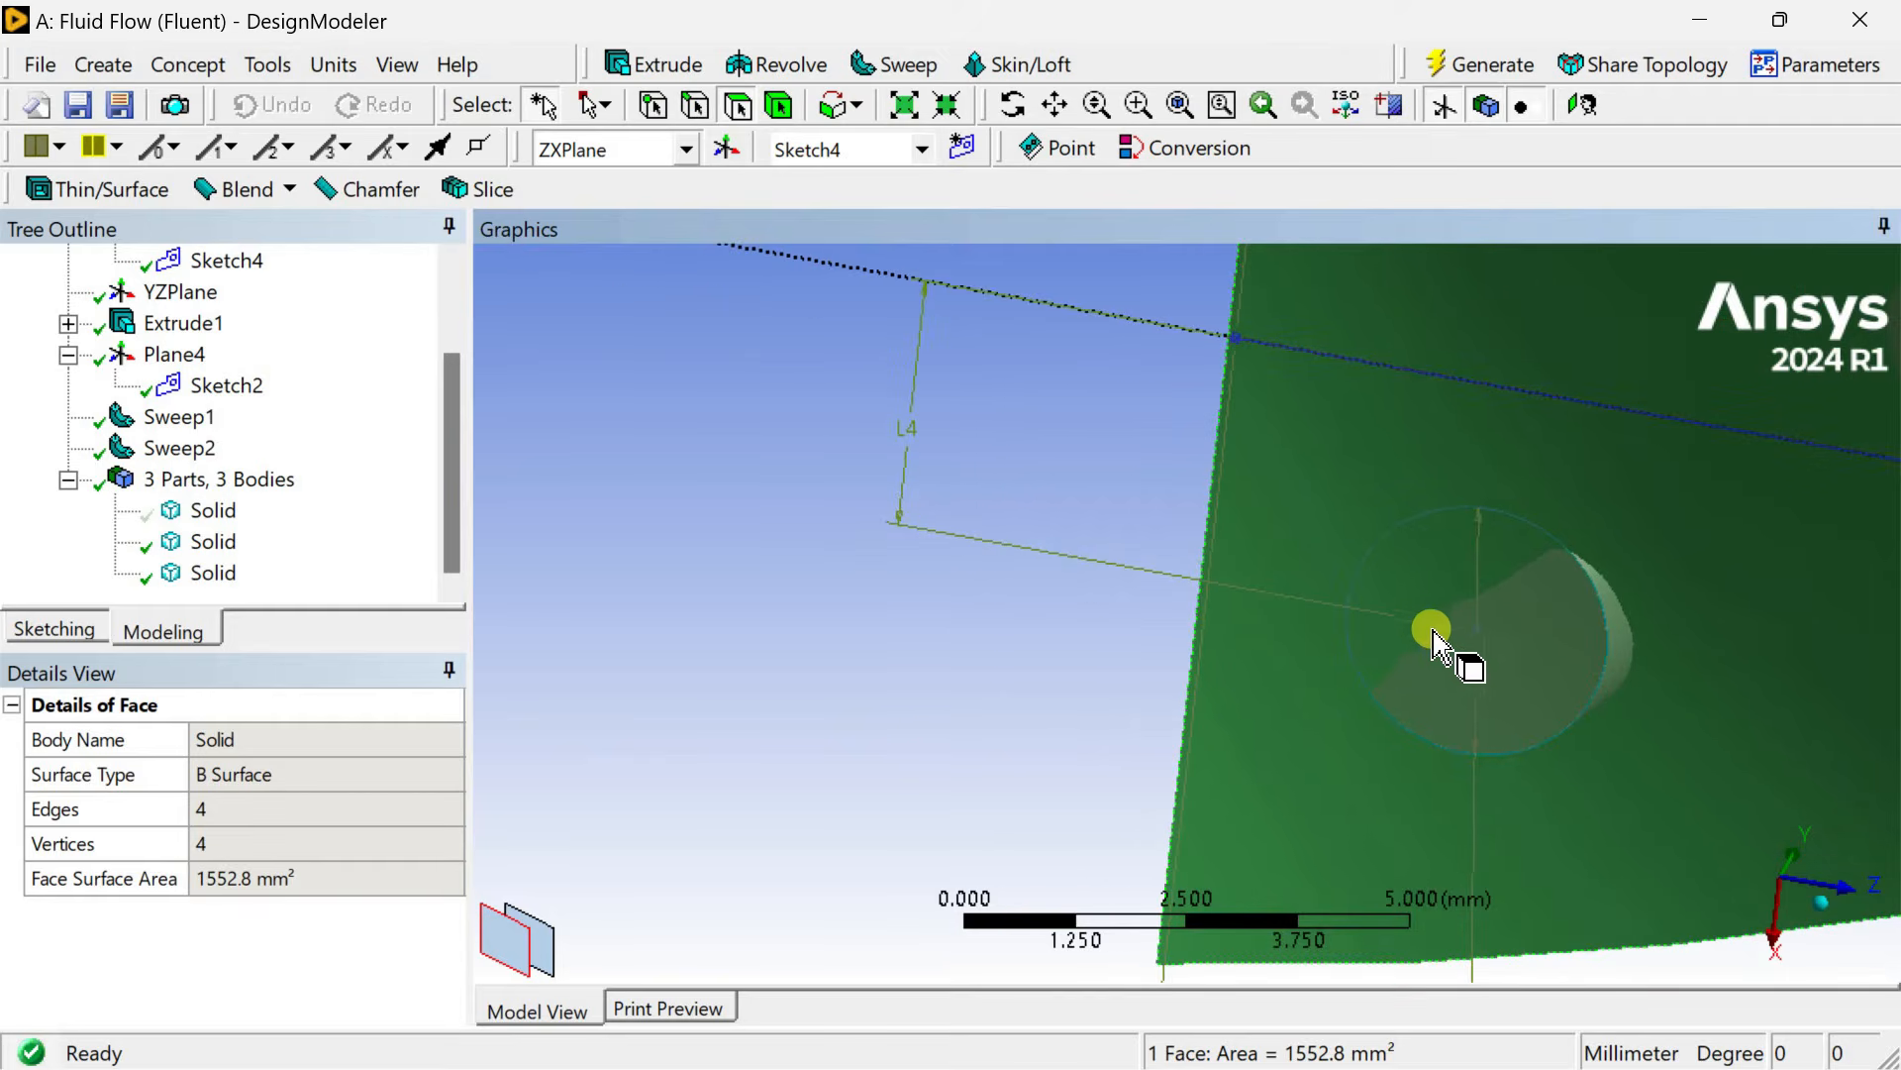
pyautogui.scroll(-2, 1433, 630)
pyautogui.click(1001, 755)
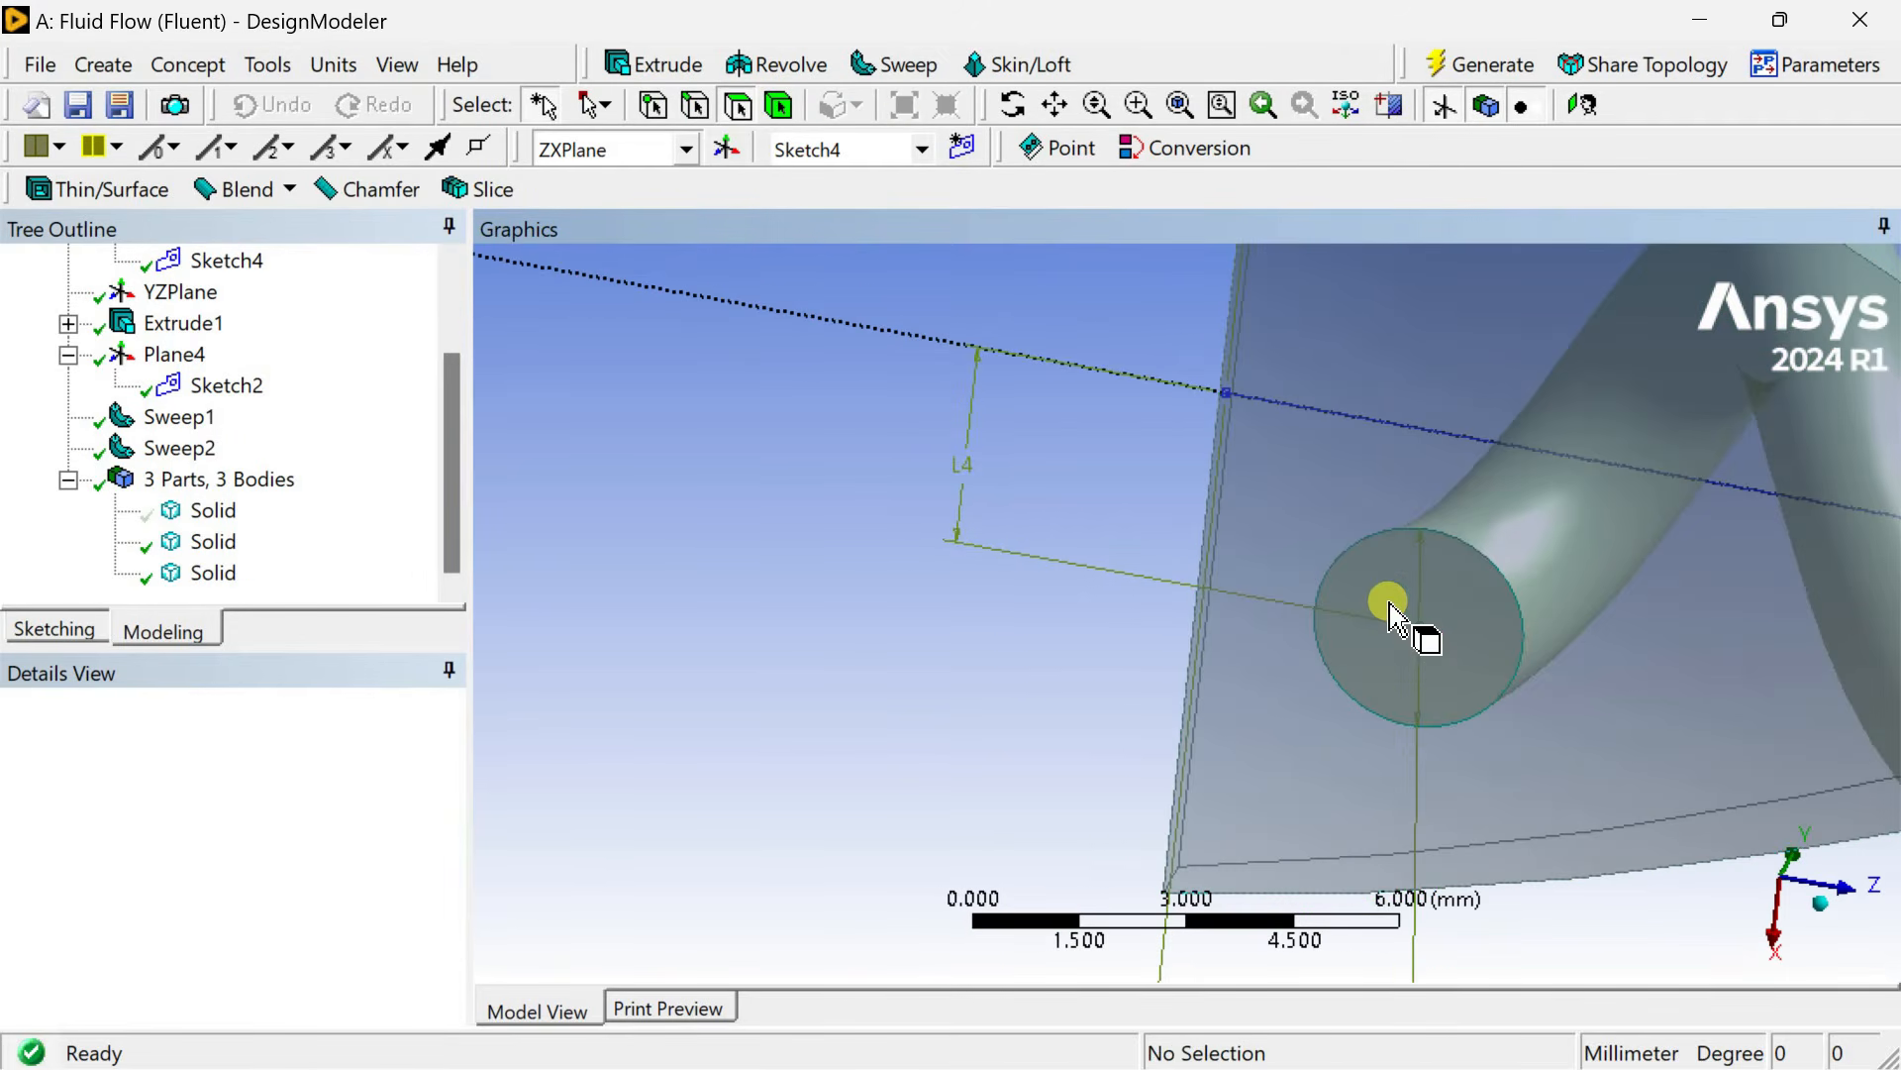
pyautogui.scroll(-2, 1416, 626)
pyautogui.moveTo(1447, 645); pyautogui.dragTo(654, 711, button='middle')
pyautogui.moveTo(991, 723); pyautogui.dragTo(1065, 727, button='middle')
pyautogui.scroll(2, 1134, 612)
pyautogui.scroll(1, 1136, 616)
pyautogui.keyDown('ctrl'); pyautogui.moveTo(1135, 616); pyautogui.dragTo(1324, 607, button='middle'); pyautogui.keyUp('ctrl')
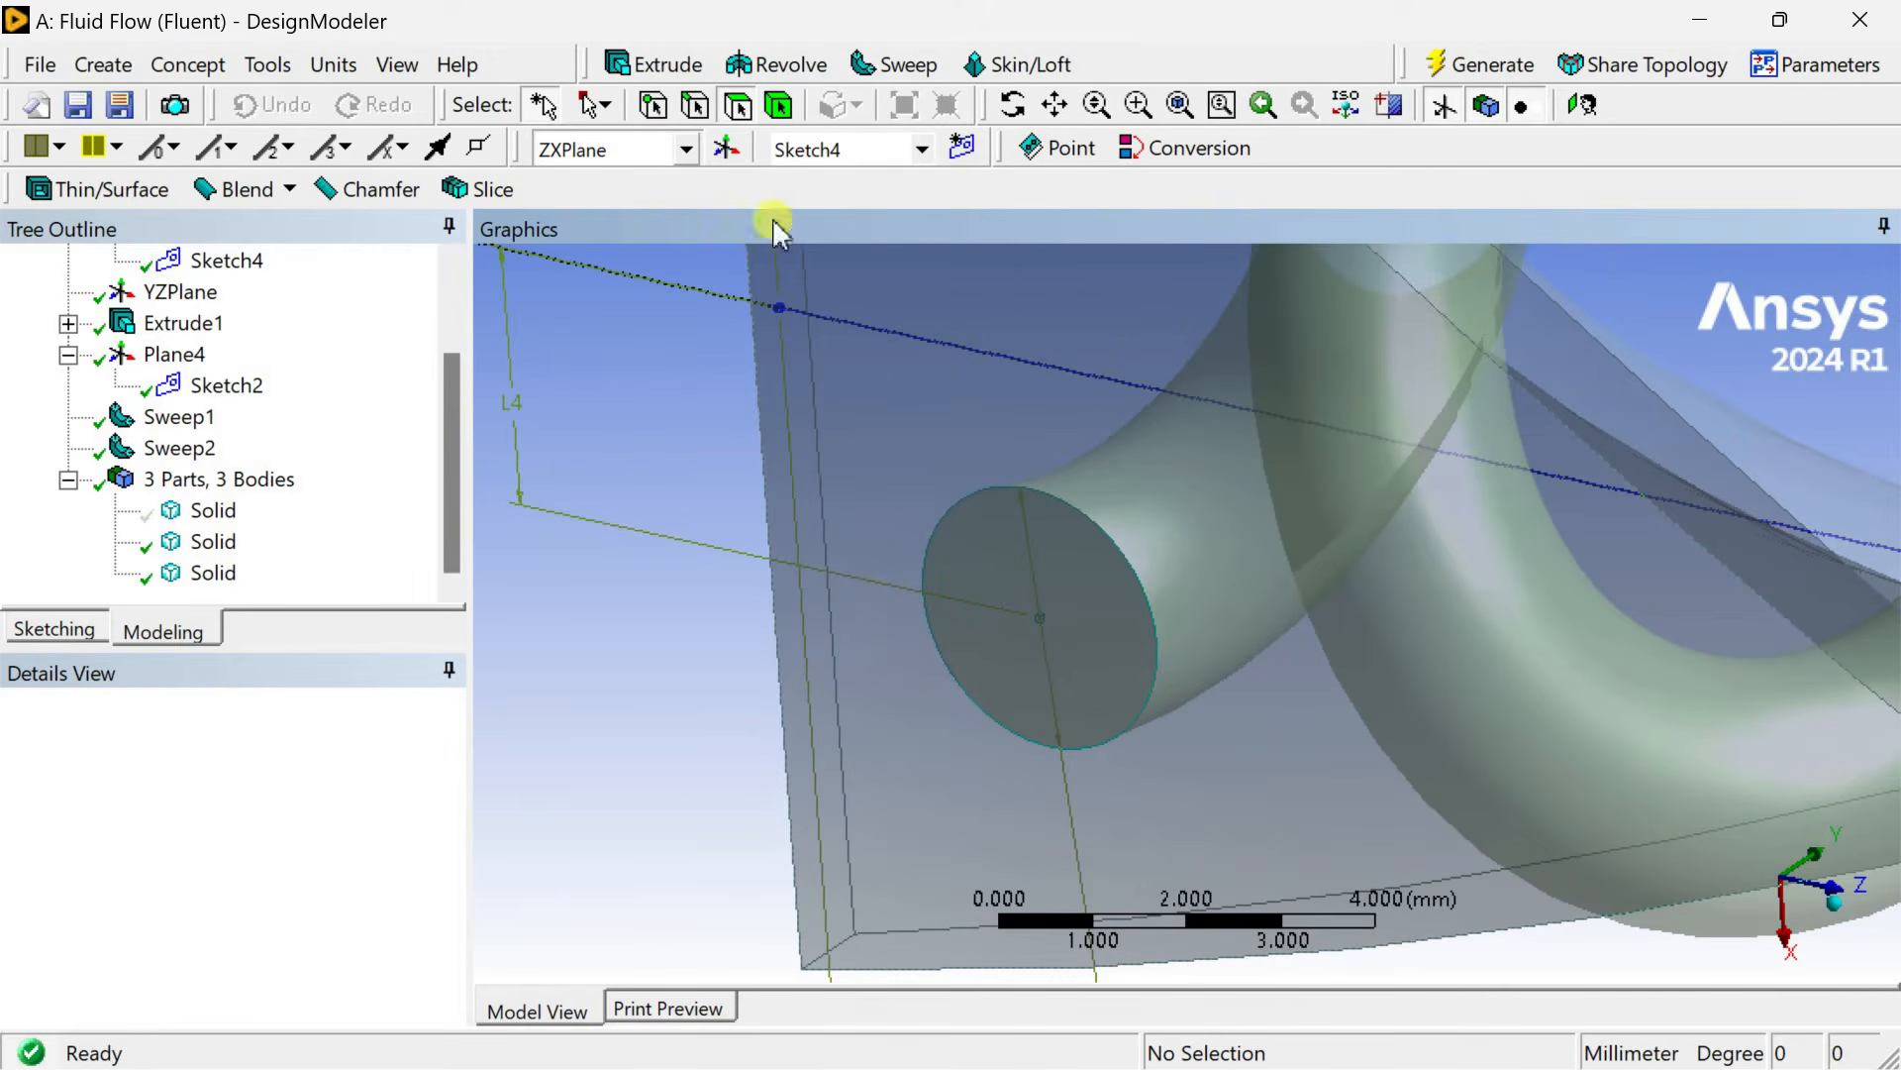
# Start an extrude of the rod's circular end face as Add Frozen with a 40 mm depth.
pyautogui.click(669, 65)
pyautogui.click(1093, 583)
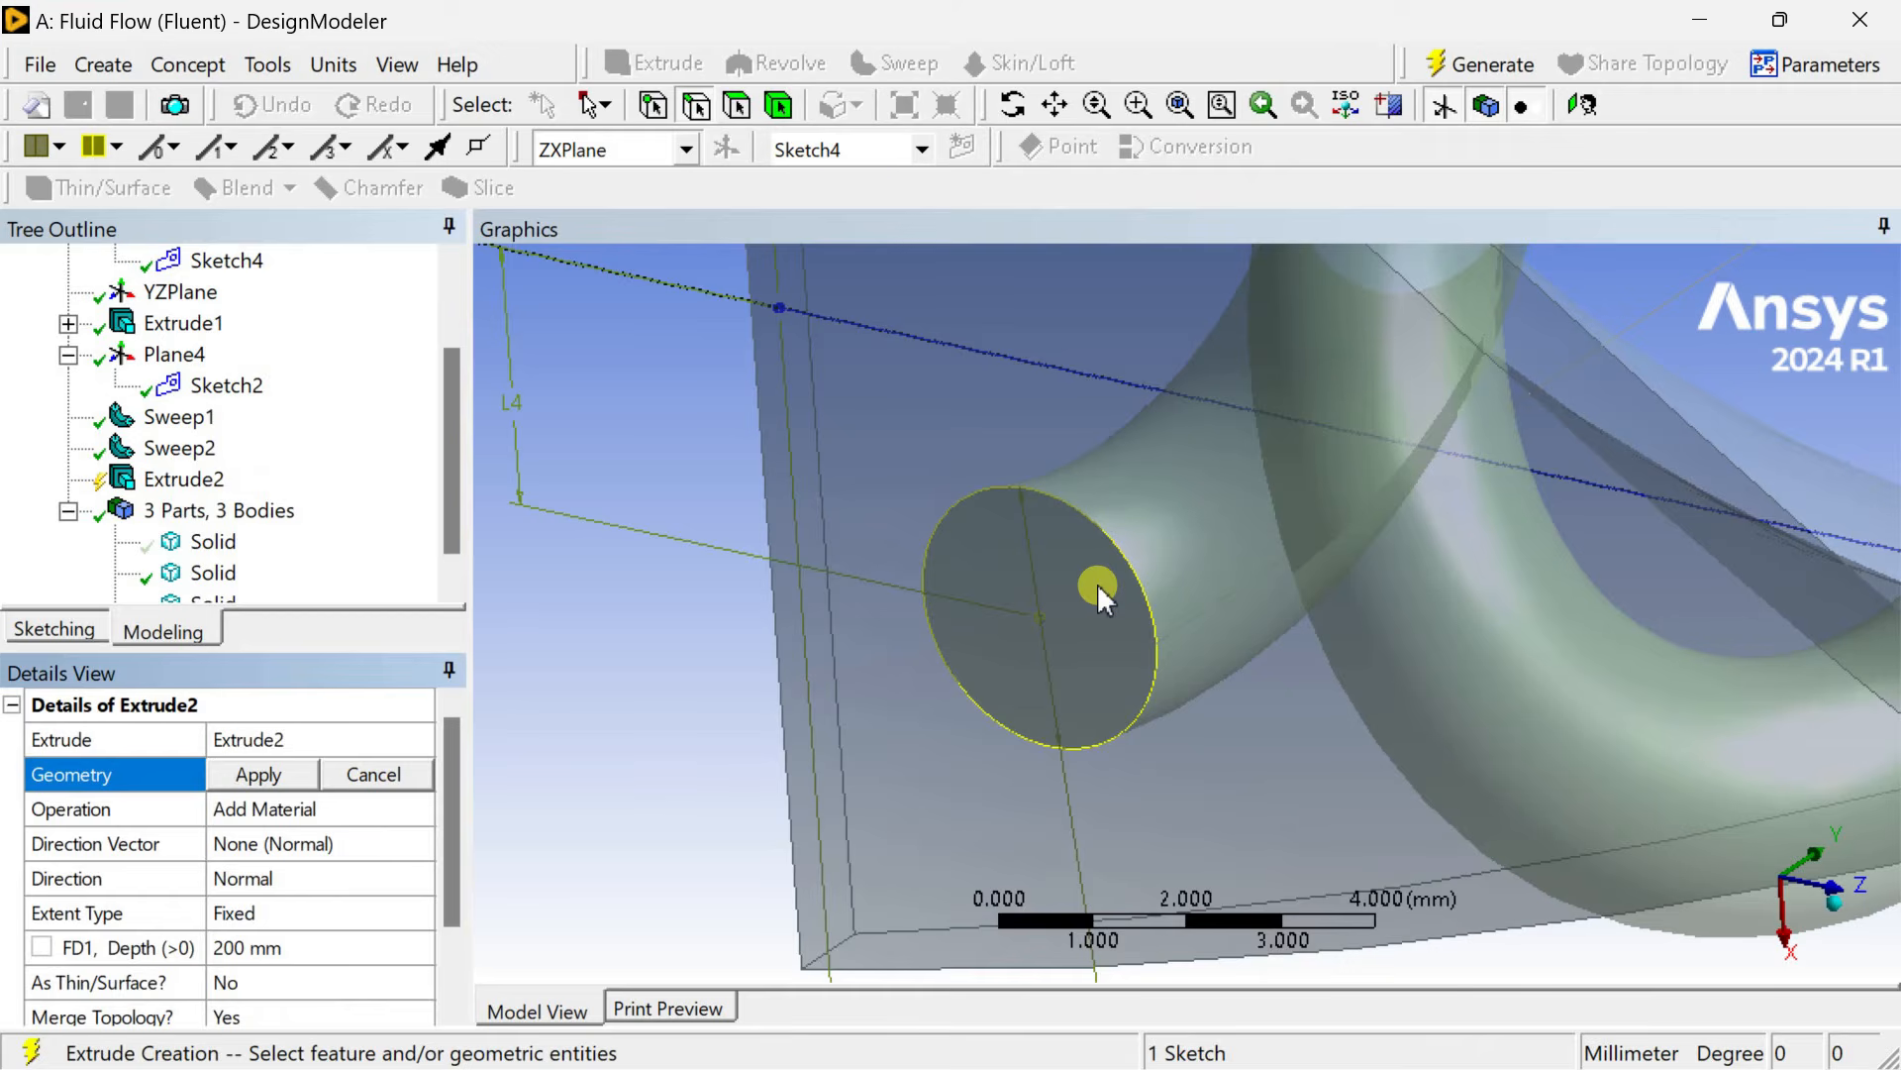
pyautogui.click(738, 105)
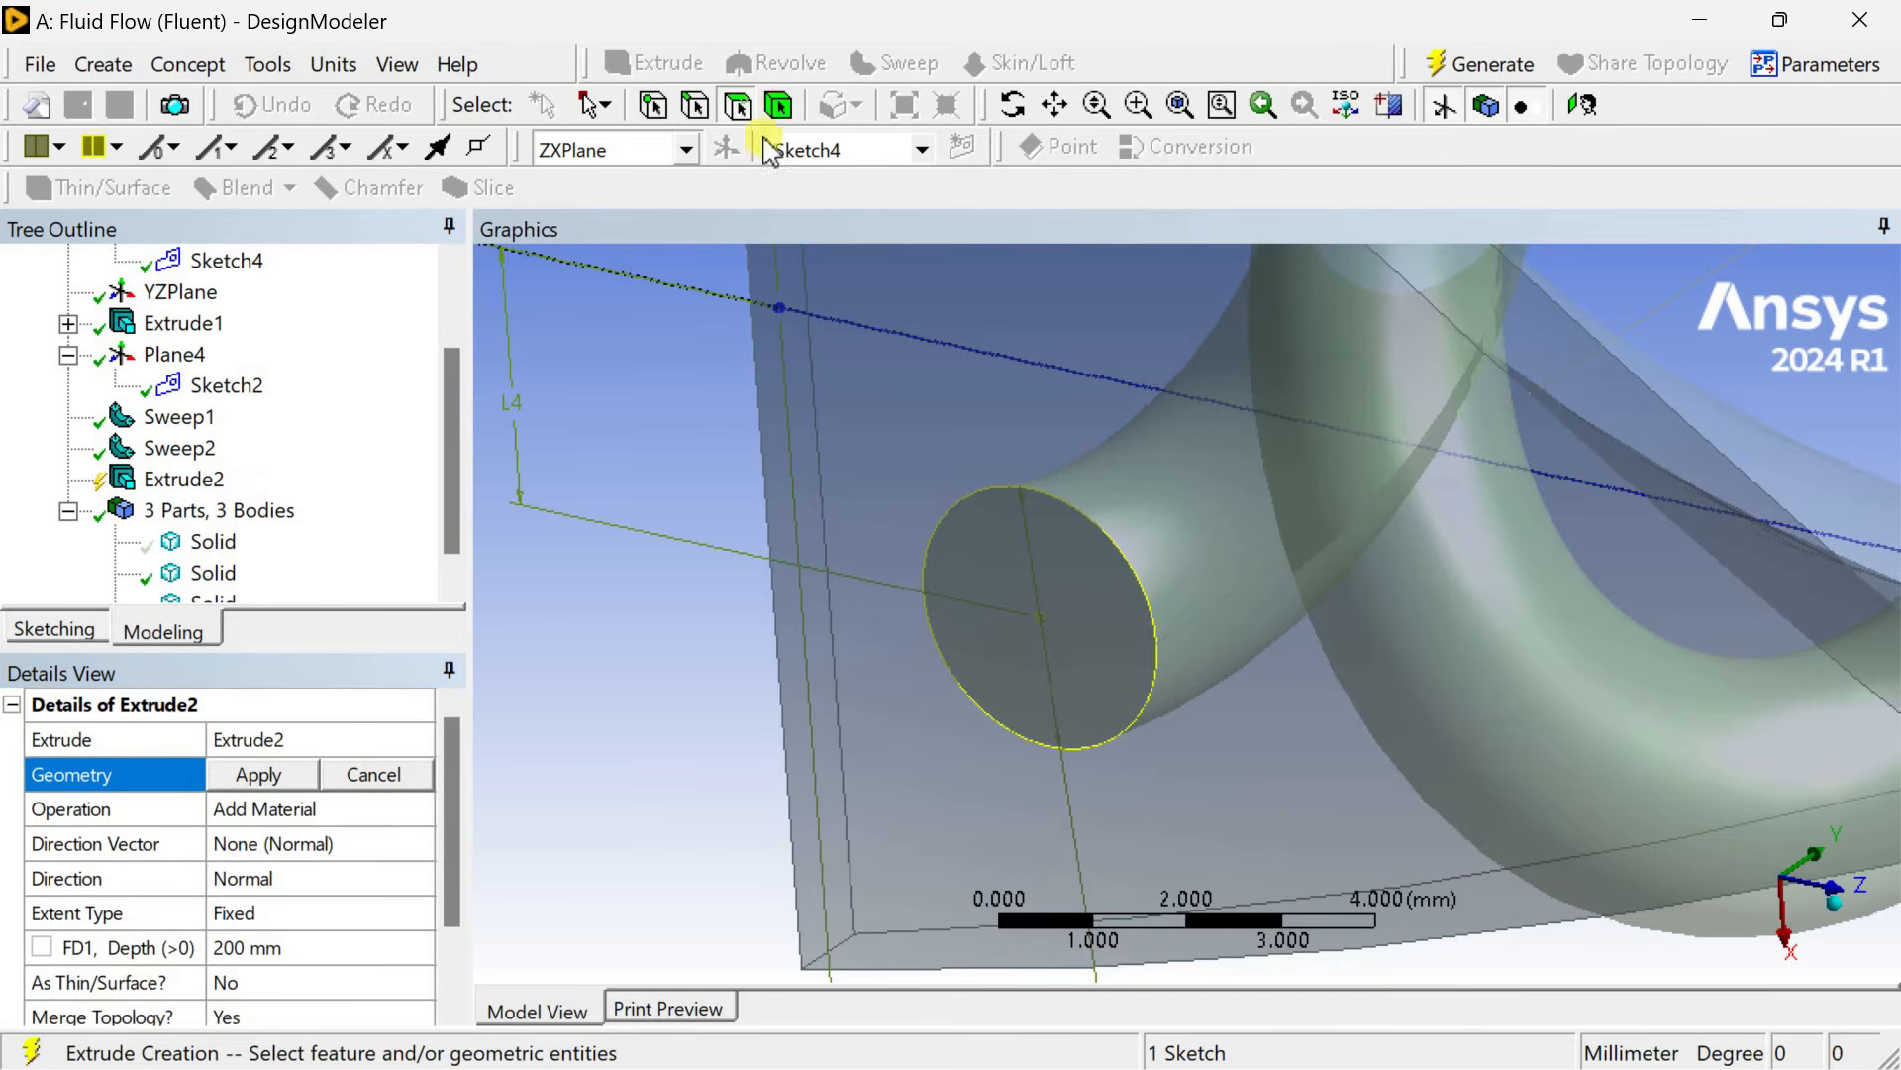
pyautogui.click(1068, 646)
pyautogui.click(259, 775)
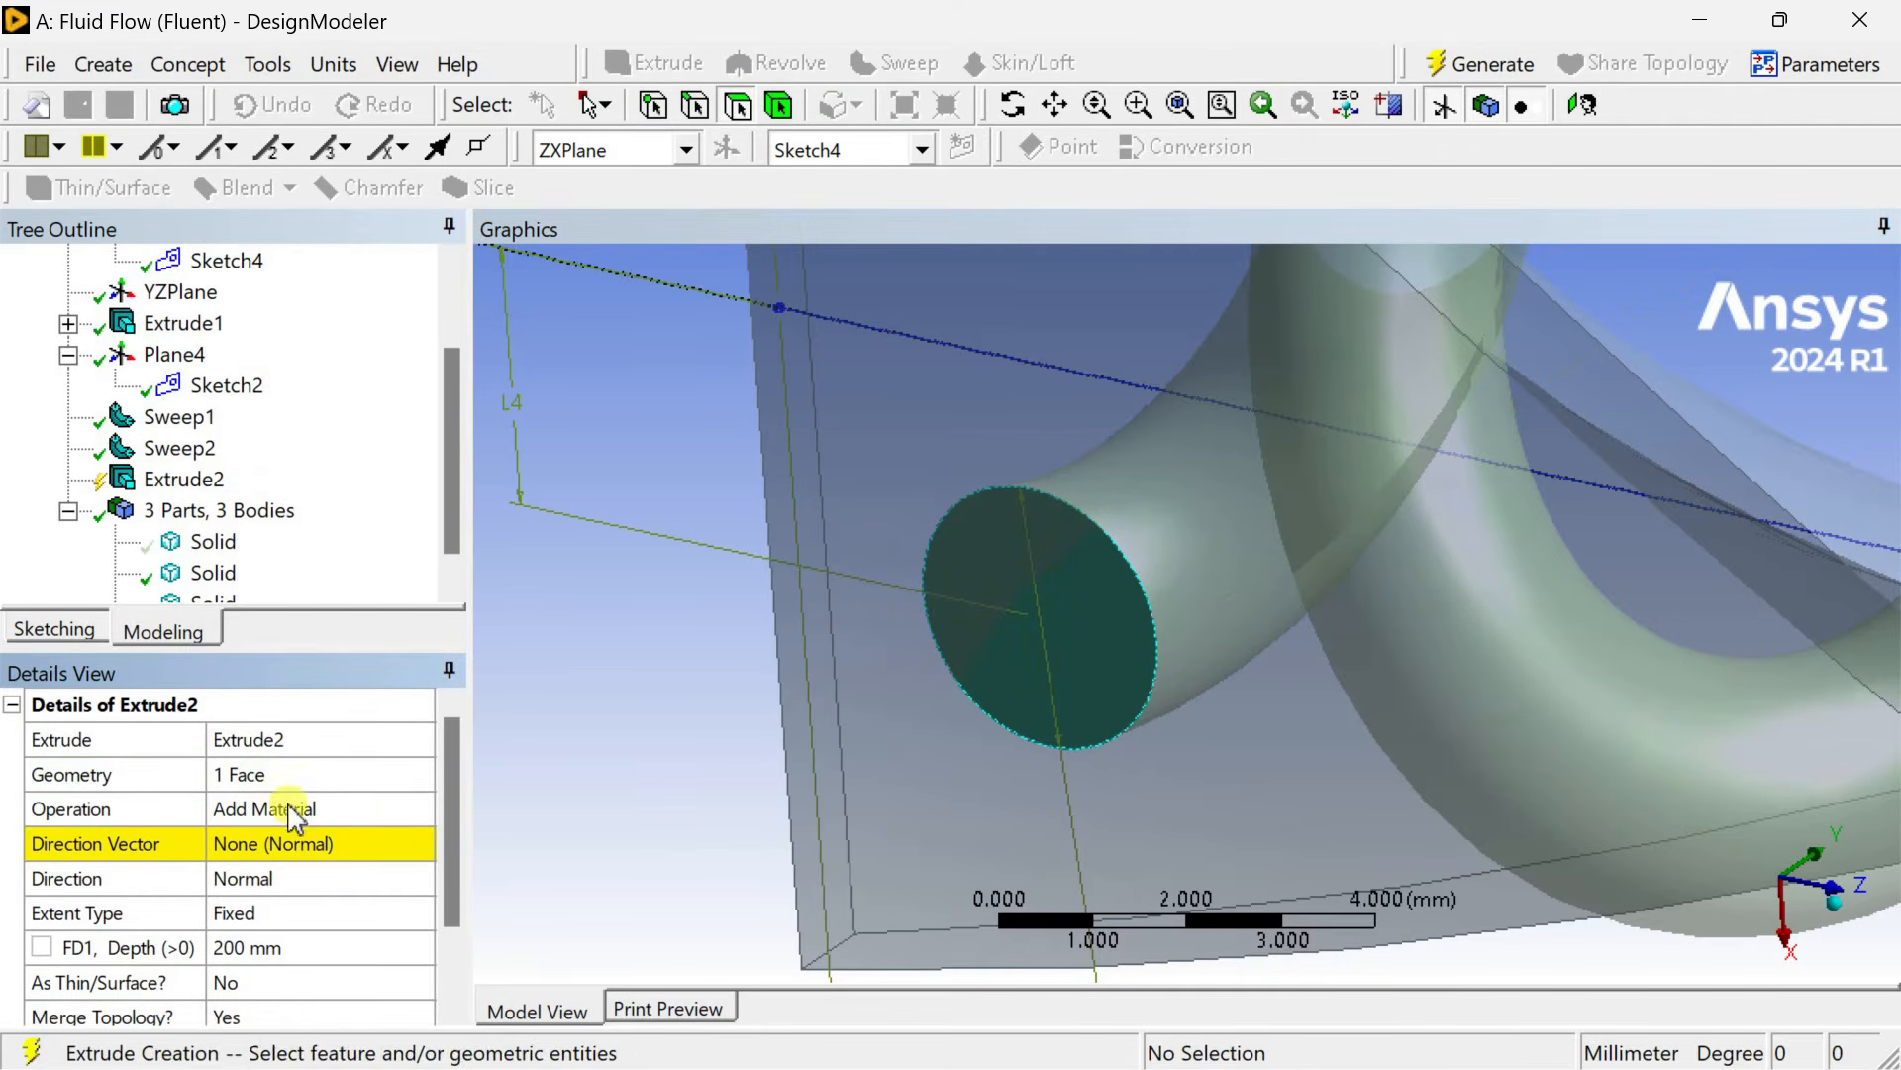
pyautogui.click(292, 808)
pyautogui.click(419, 809)
pyautogui.click(374, 835)
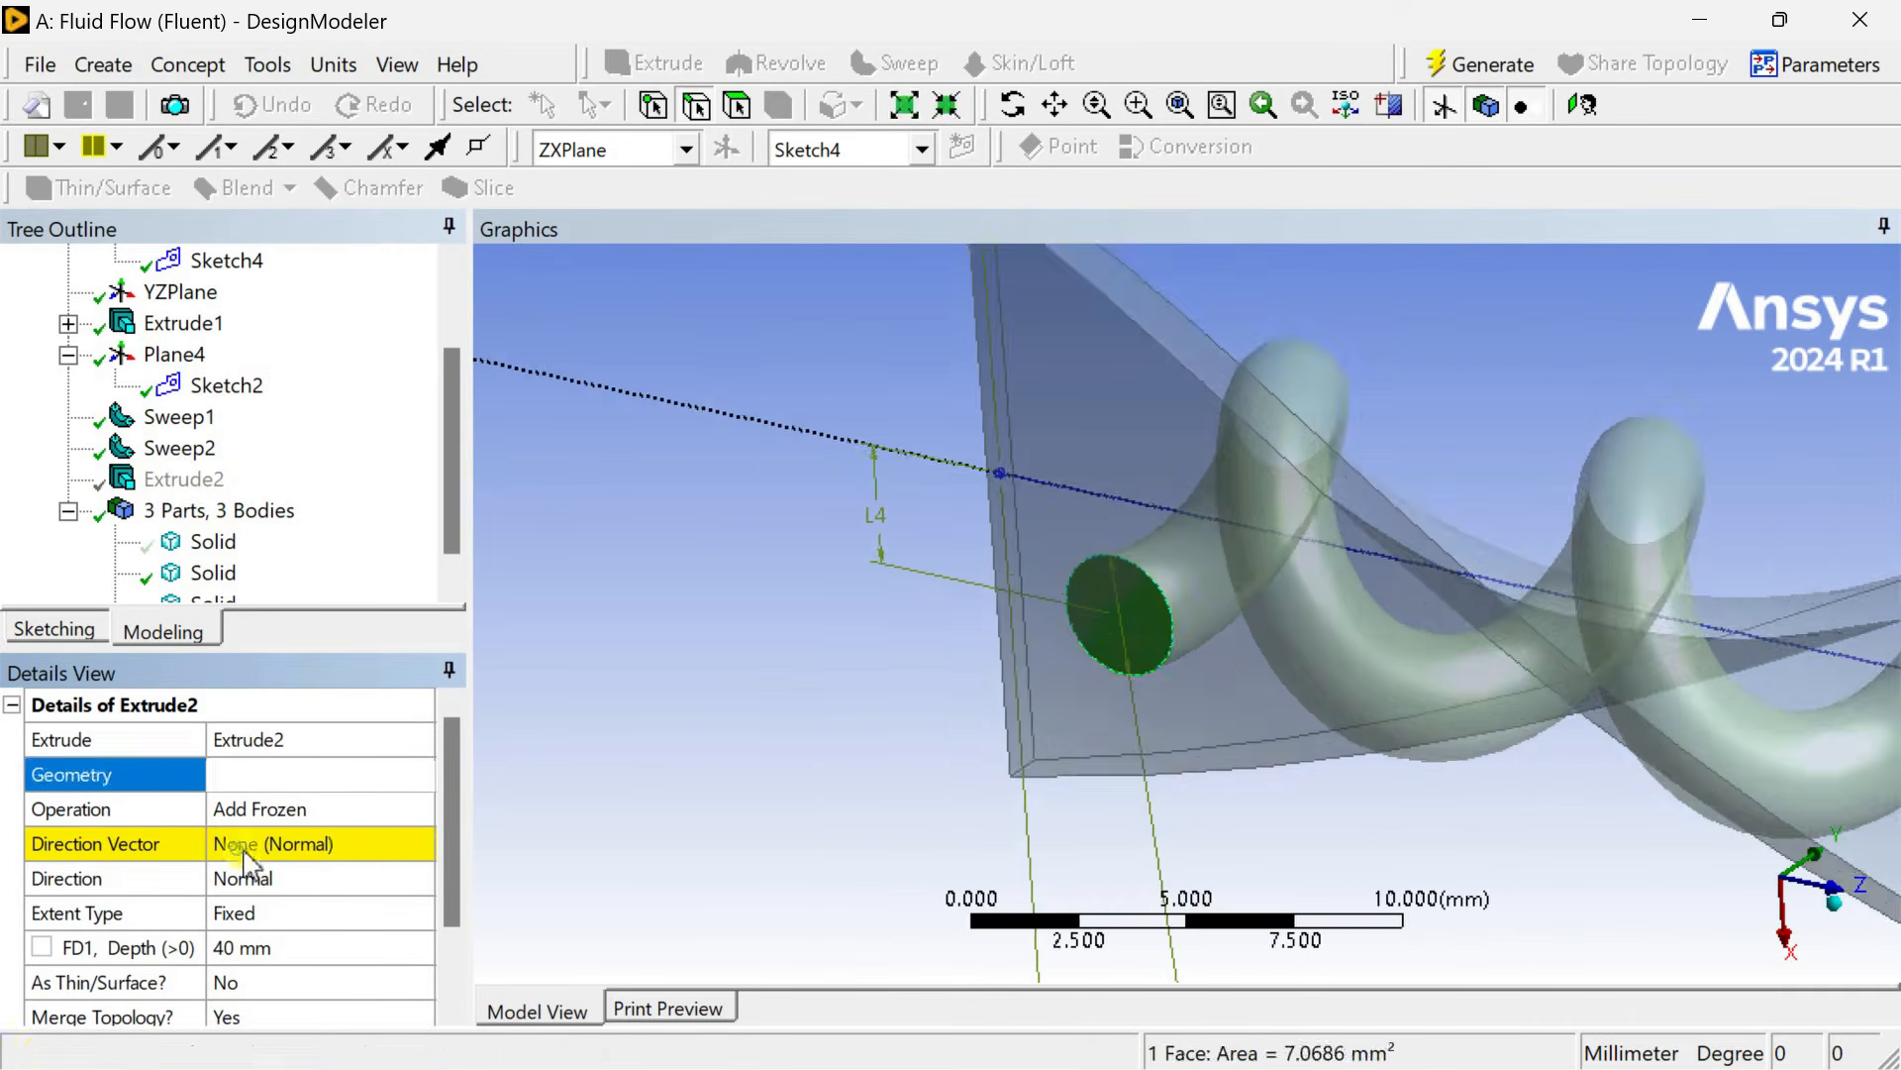
# Set the extrude direction to the vertical axis edge and generate the stem.
pyautogui.click(297, 844)
pyautogui.scroll(-2, 1178, 723)
pyautogui.moveTo(1154, 777); pyautogui.dragTo(1833, 909, button='middle')
pyautogui.scroll(-2, 1536, 628)
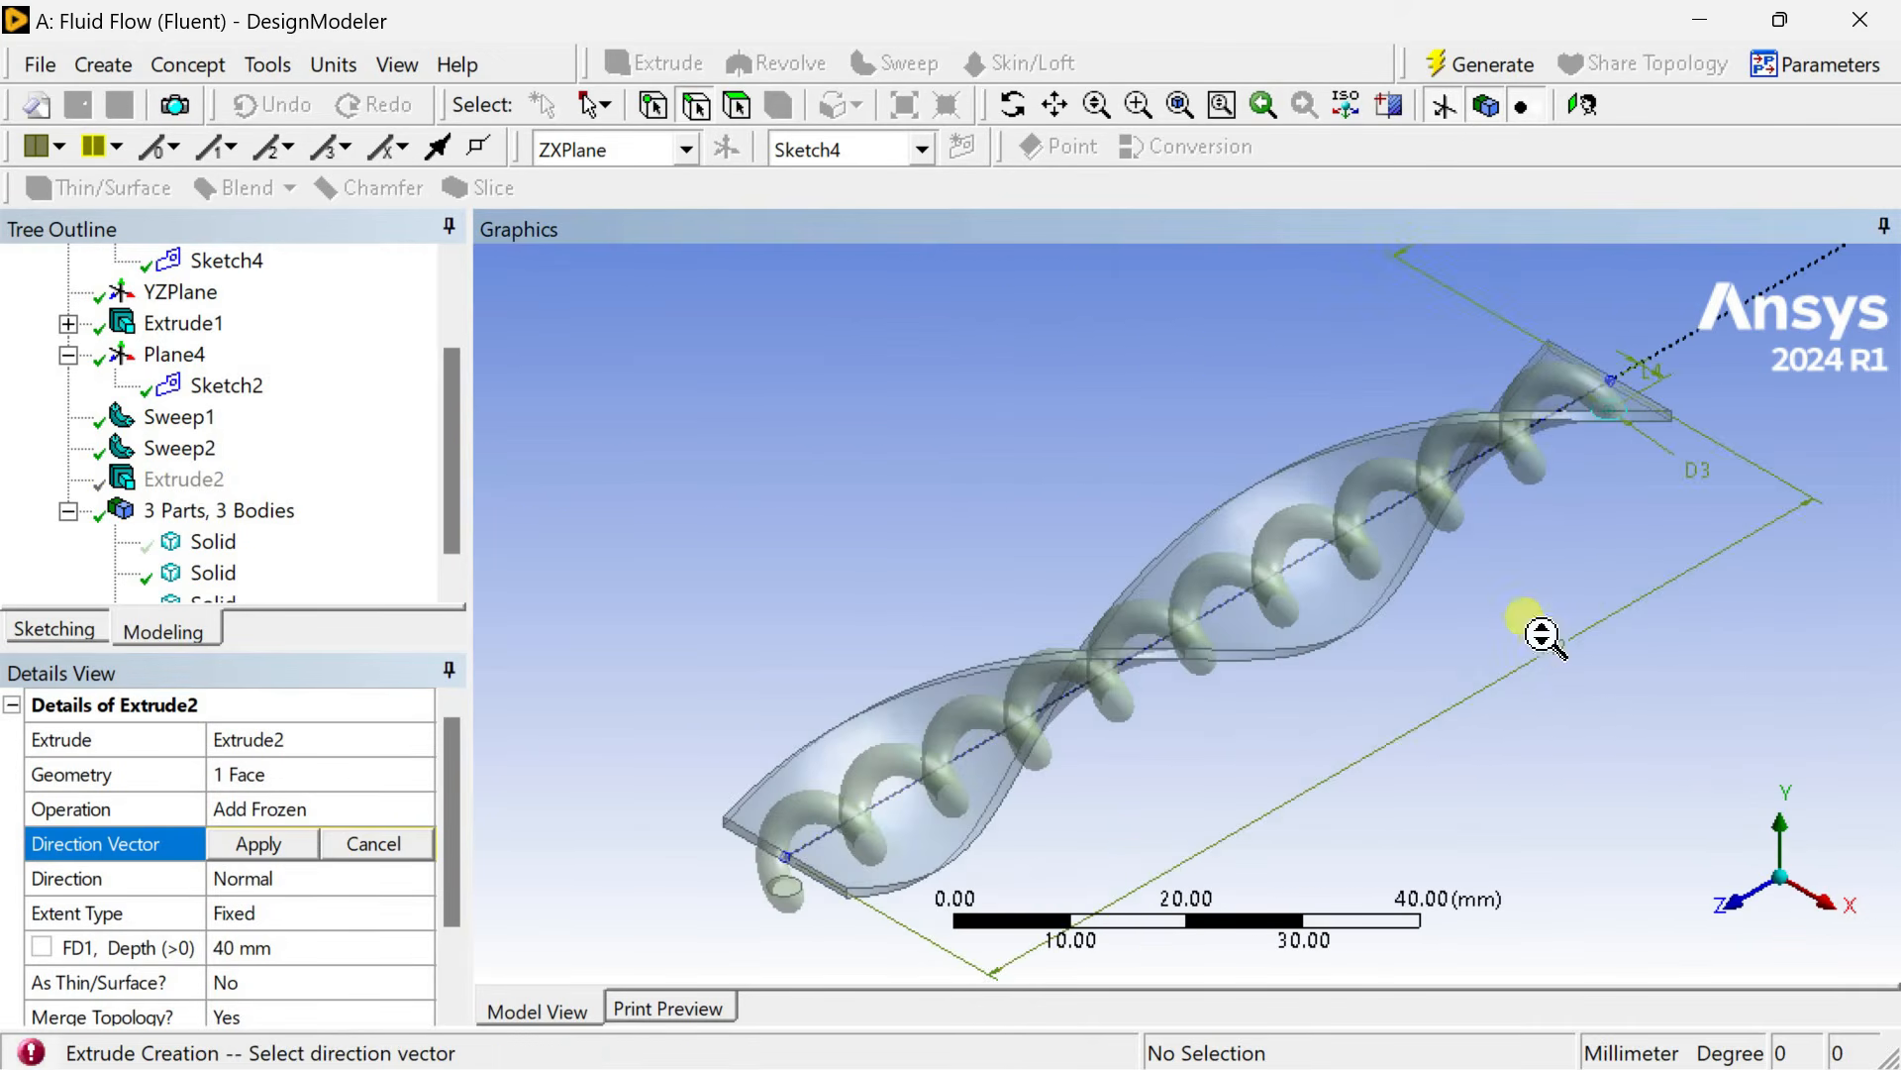
pyautogui.moveTo(1536, 628); pyautogui.dragTo(1584, 412, button='middle')
pyautogui.click(1552, 353)
pyautogui.click(1557, 368)
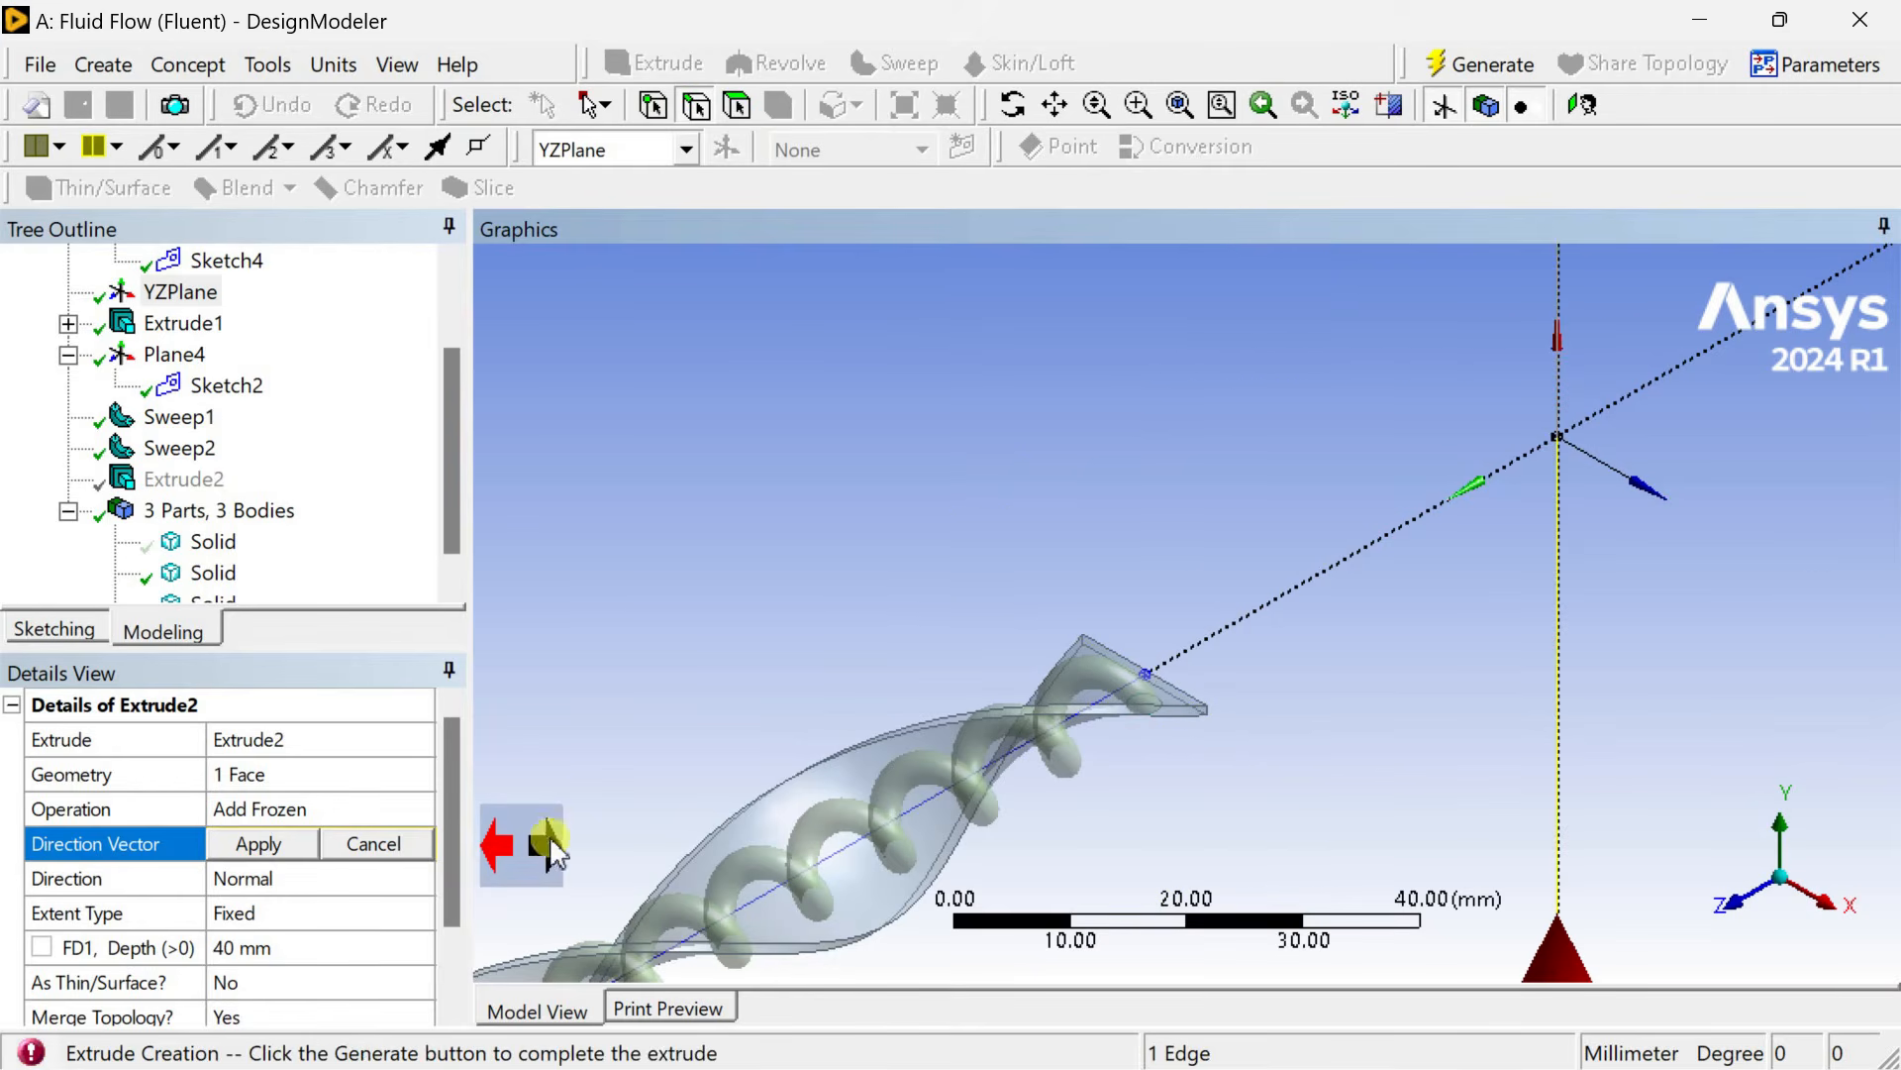
pyautogui.click(282, 844)
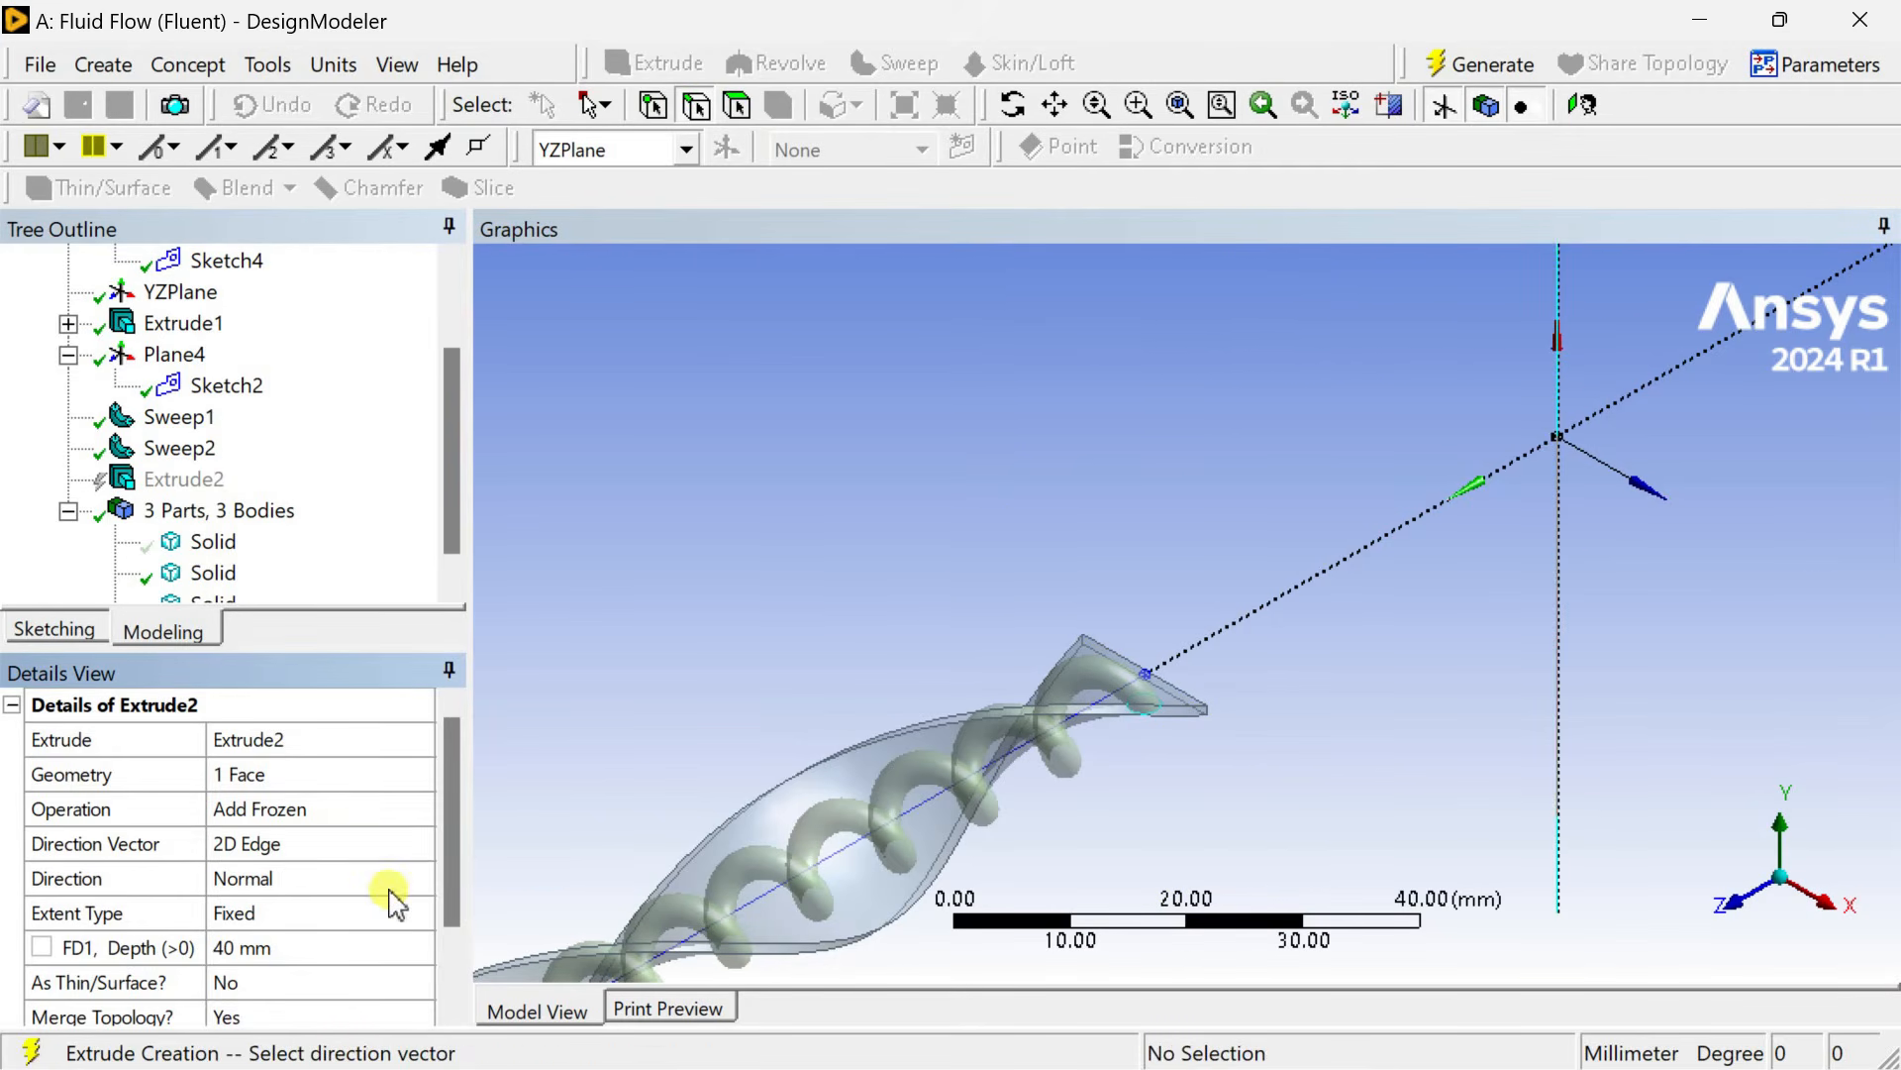
pyautogui.click(1453, 80)
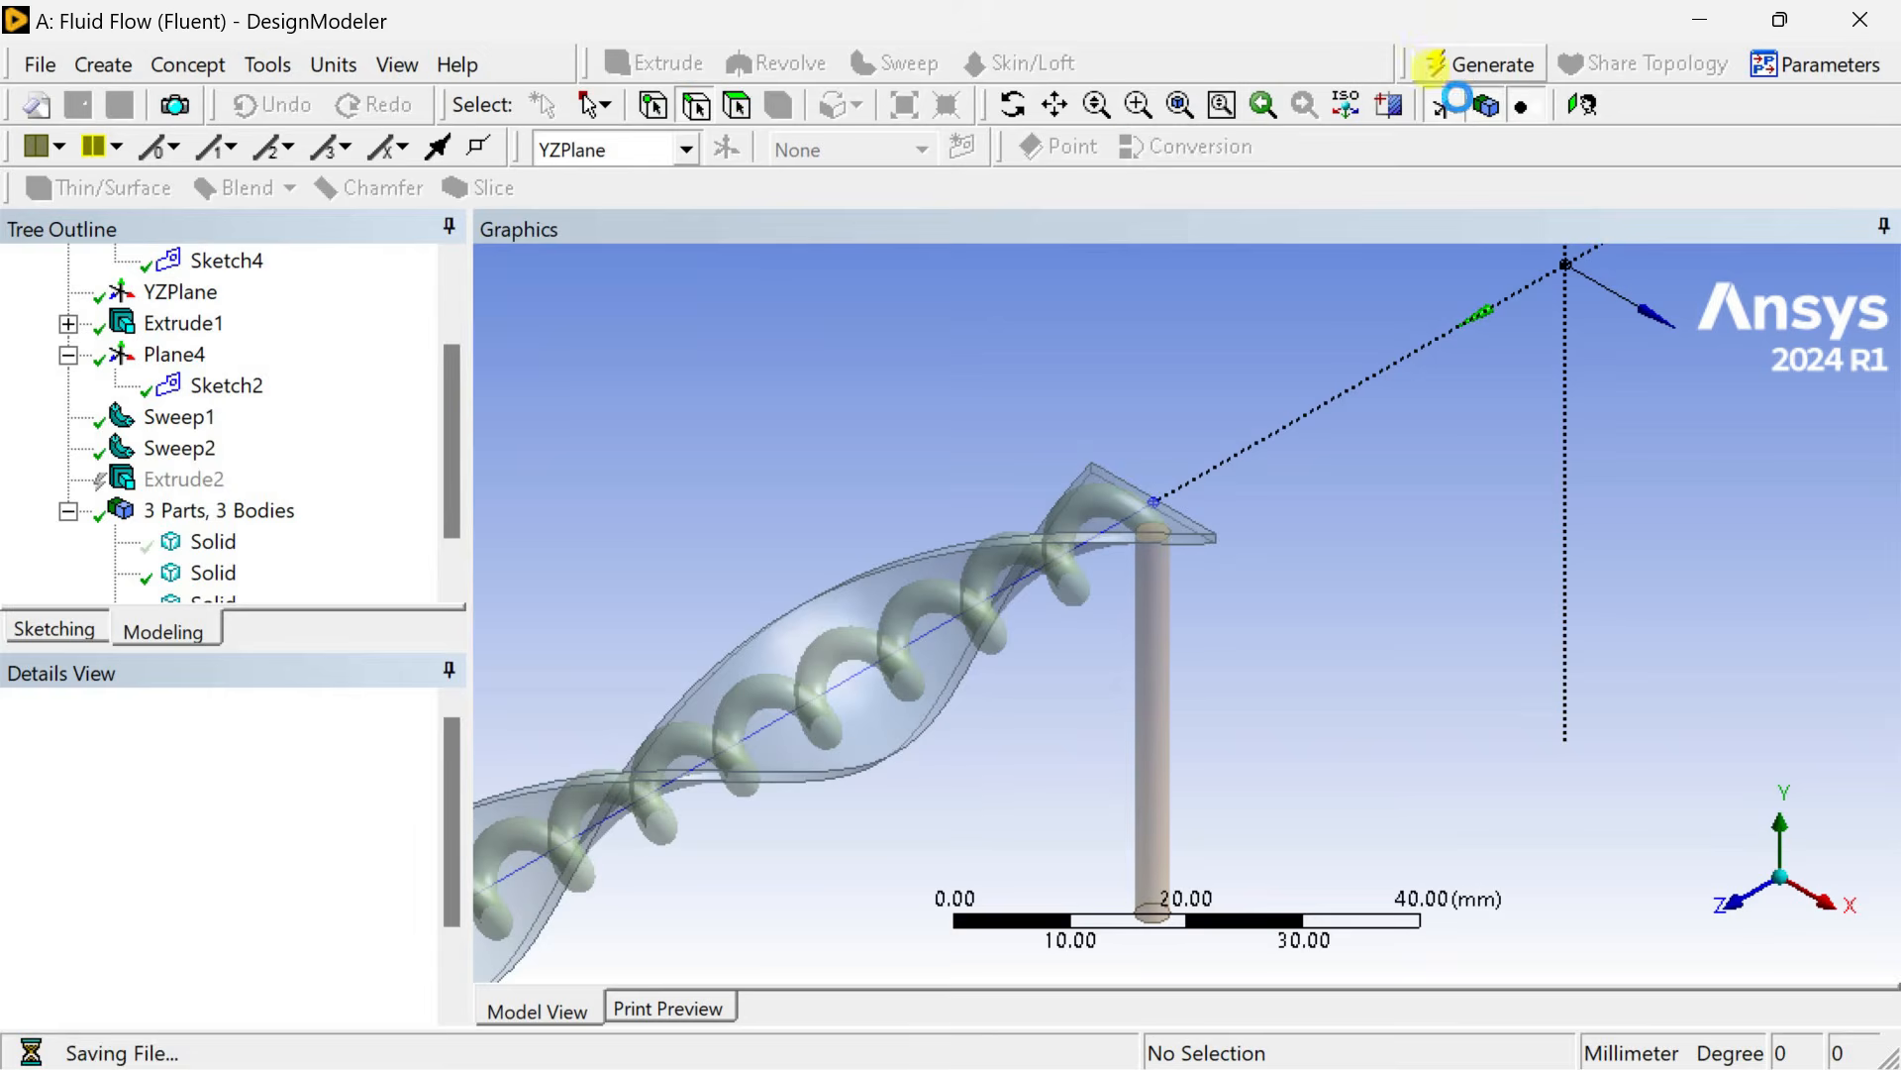
# Unite the vertical stem and the helical rod into one body with a Boolean and generate it.
pyautogui.moveTo(1129, 634); pyautogui.dragTo(1022, 701, button='middle')
pyautogui.moveTo(1231, 722); pyautogui.dragTo(1407, 614, button='middle')
pyautogui.scroll(5, 1230, 670)
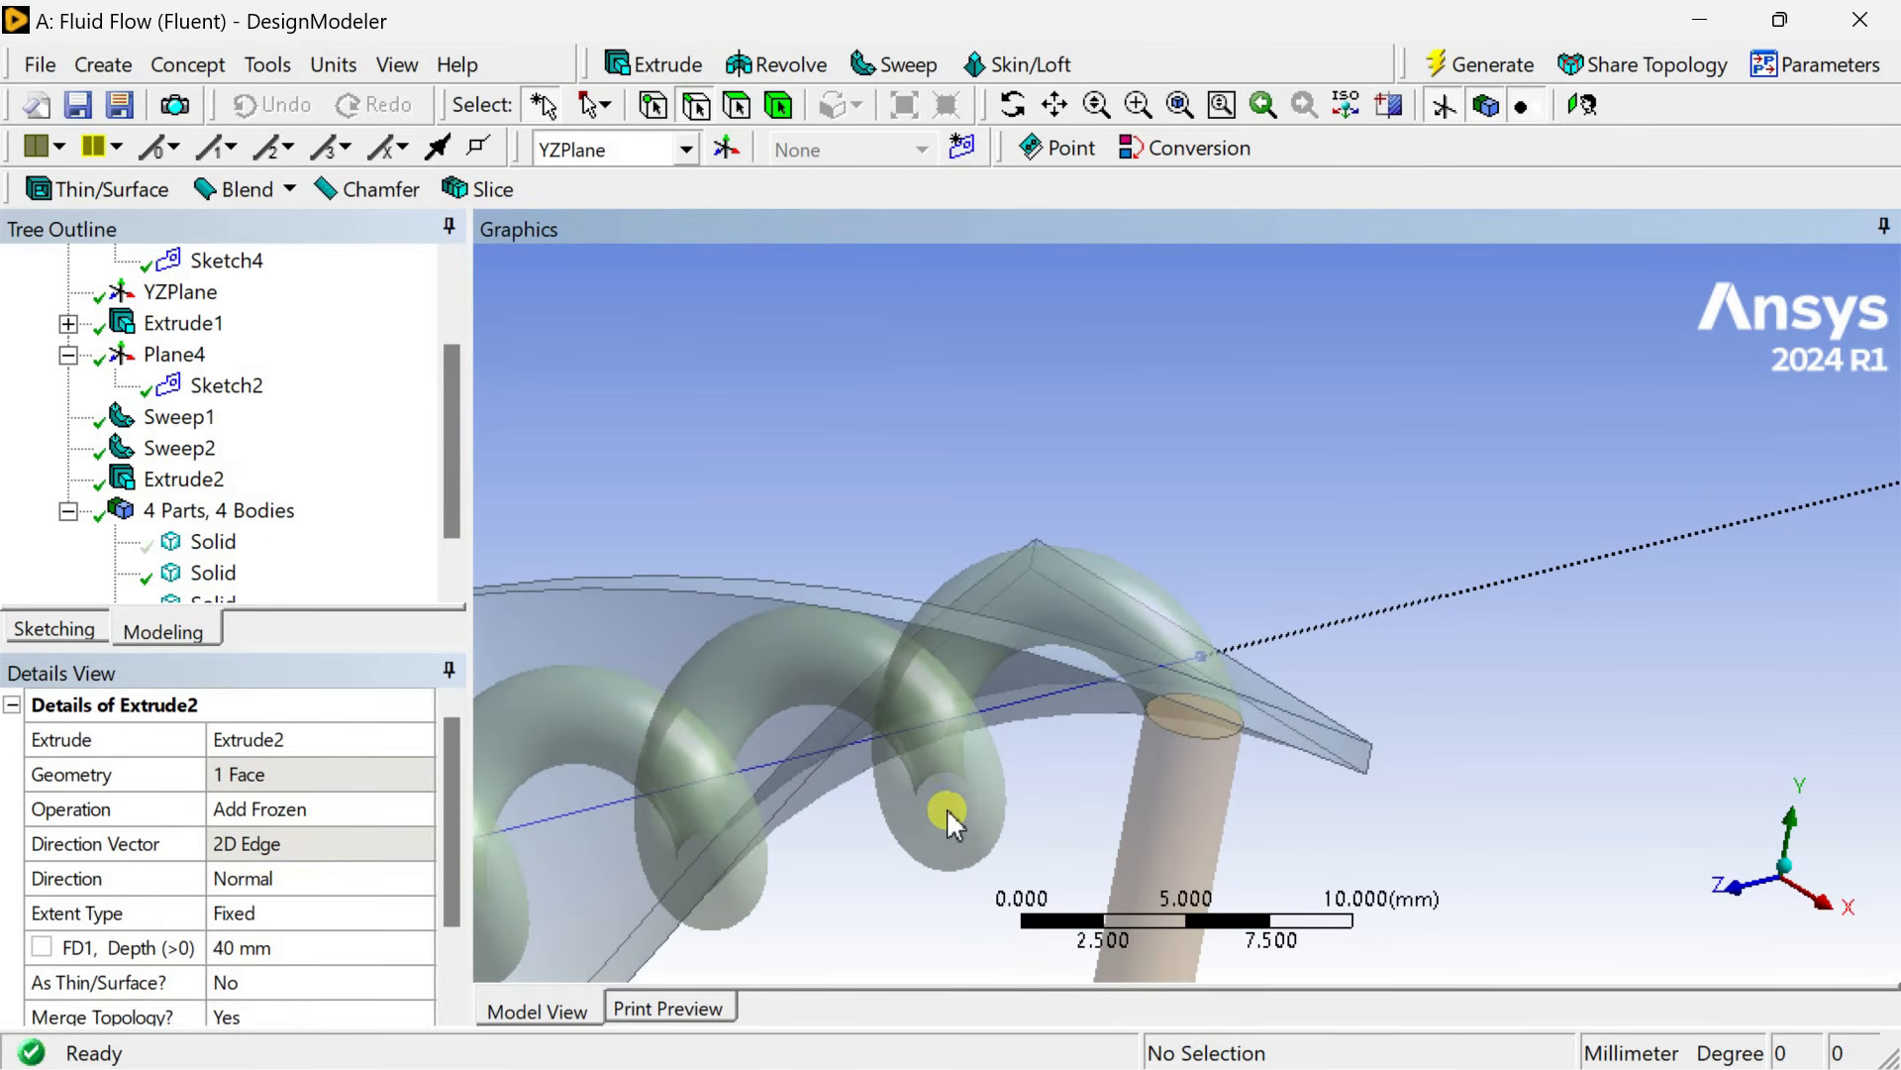
pyautogui.click(129, 68)
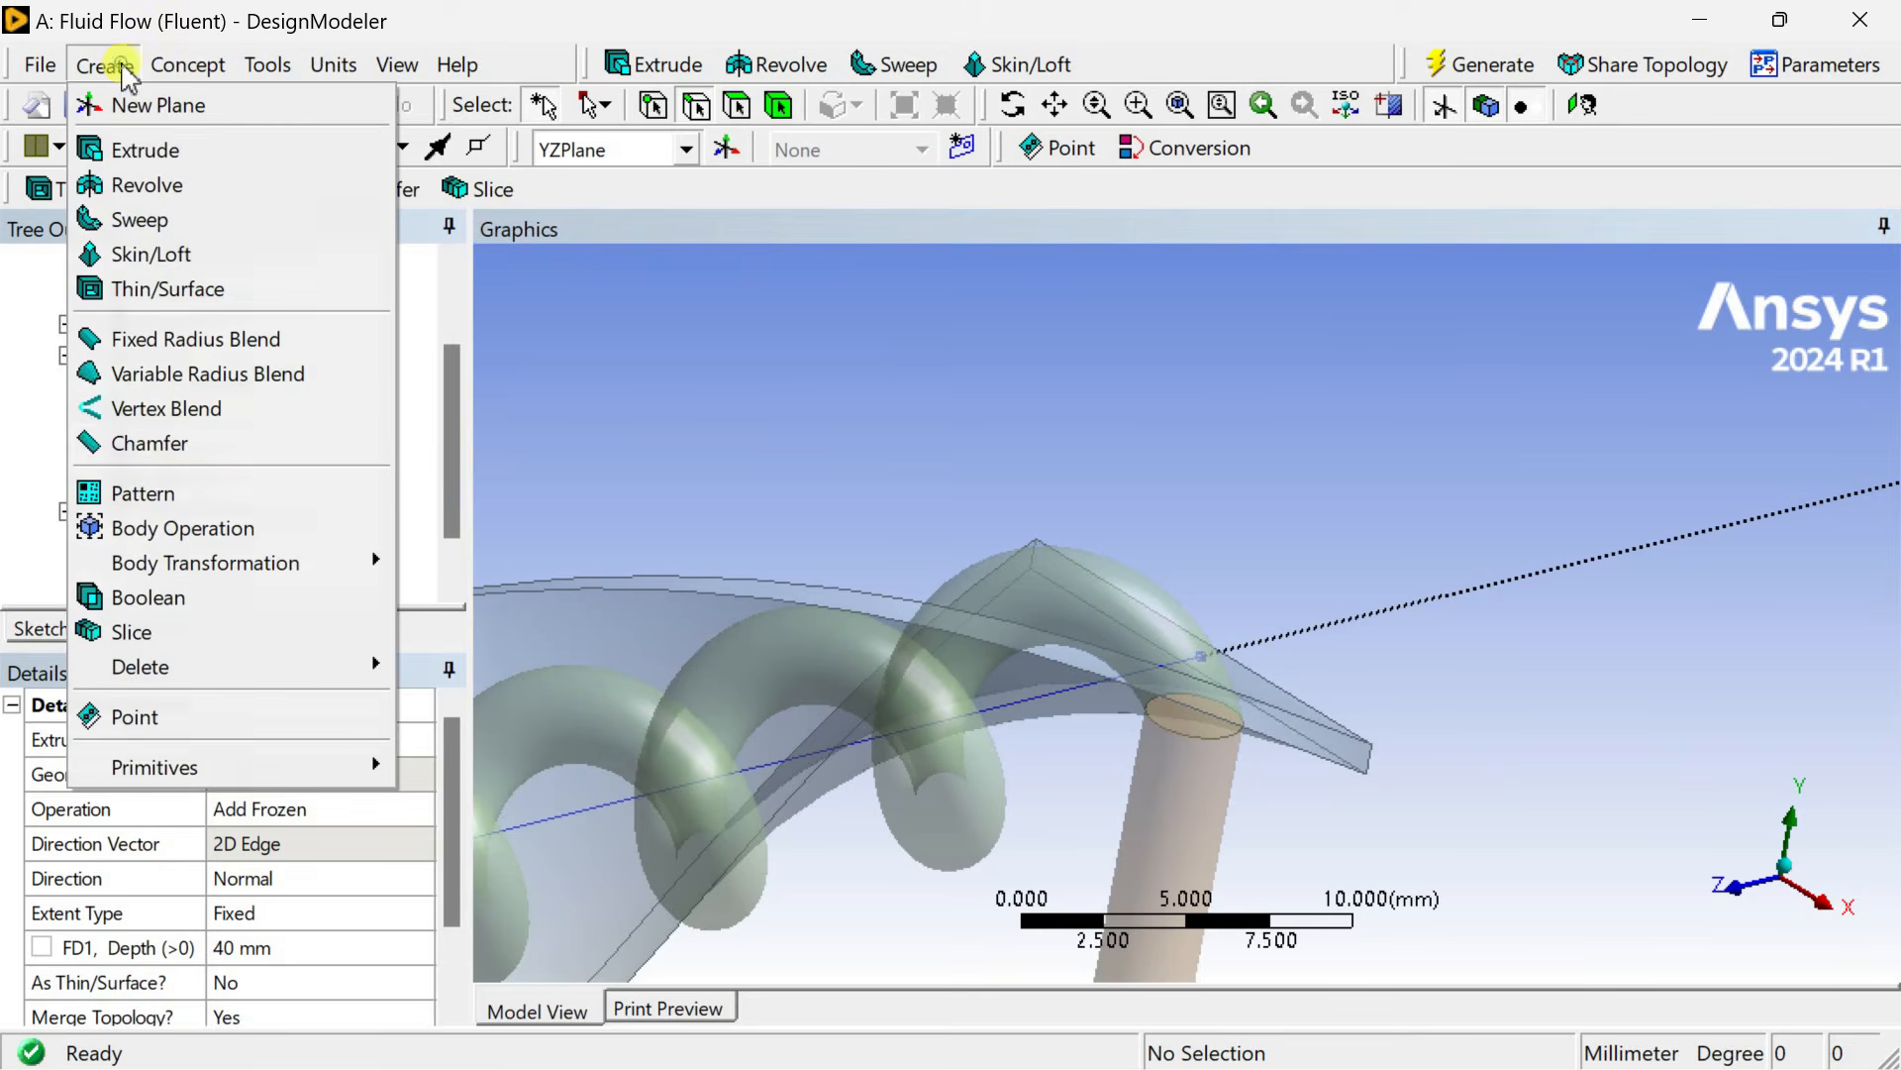
pyautogui.click(170, 595)
pyautogui.scroll(-4, 882, 515)
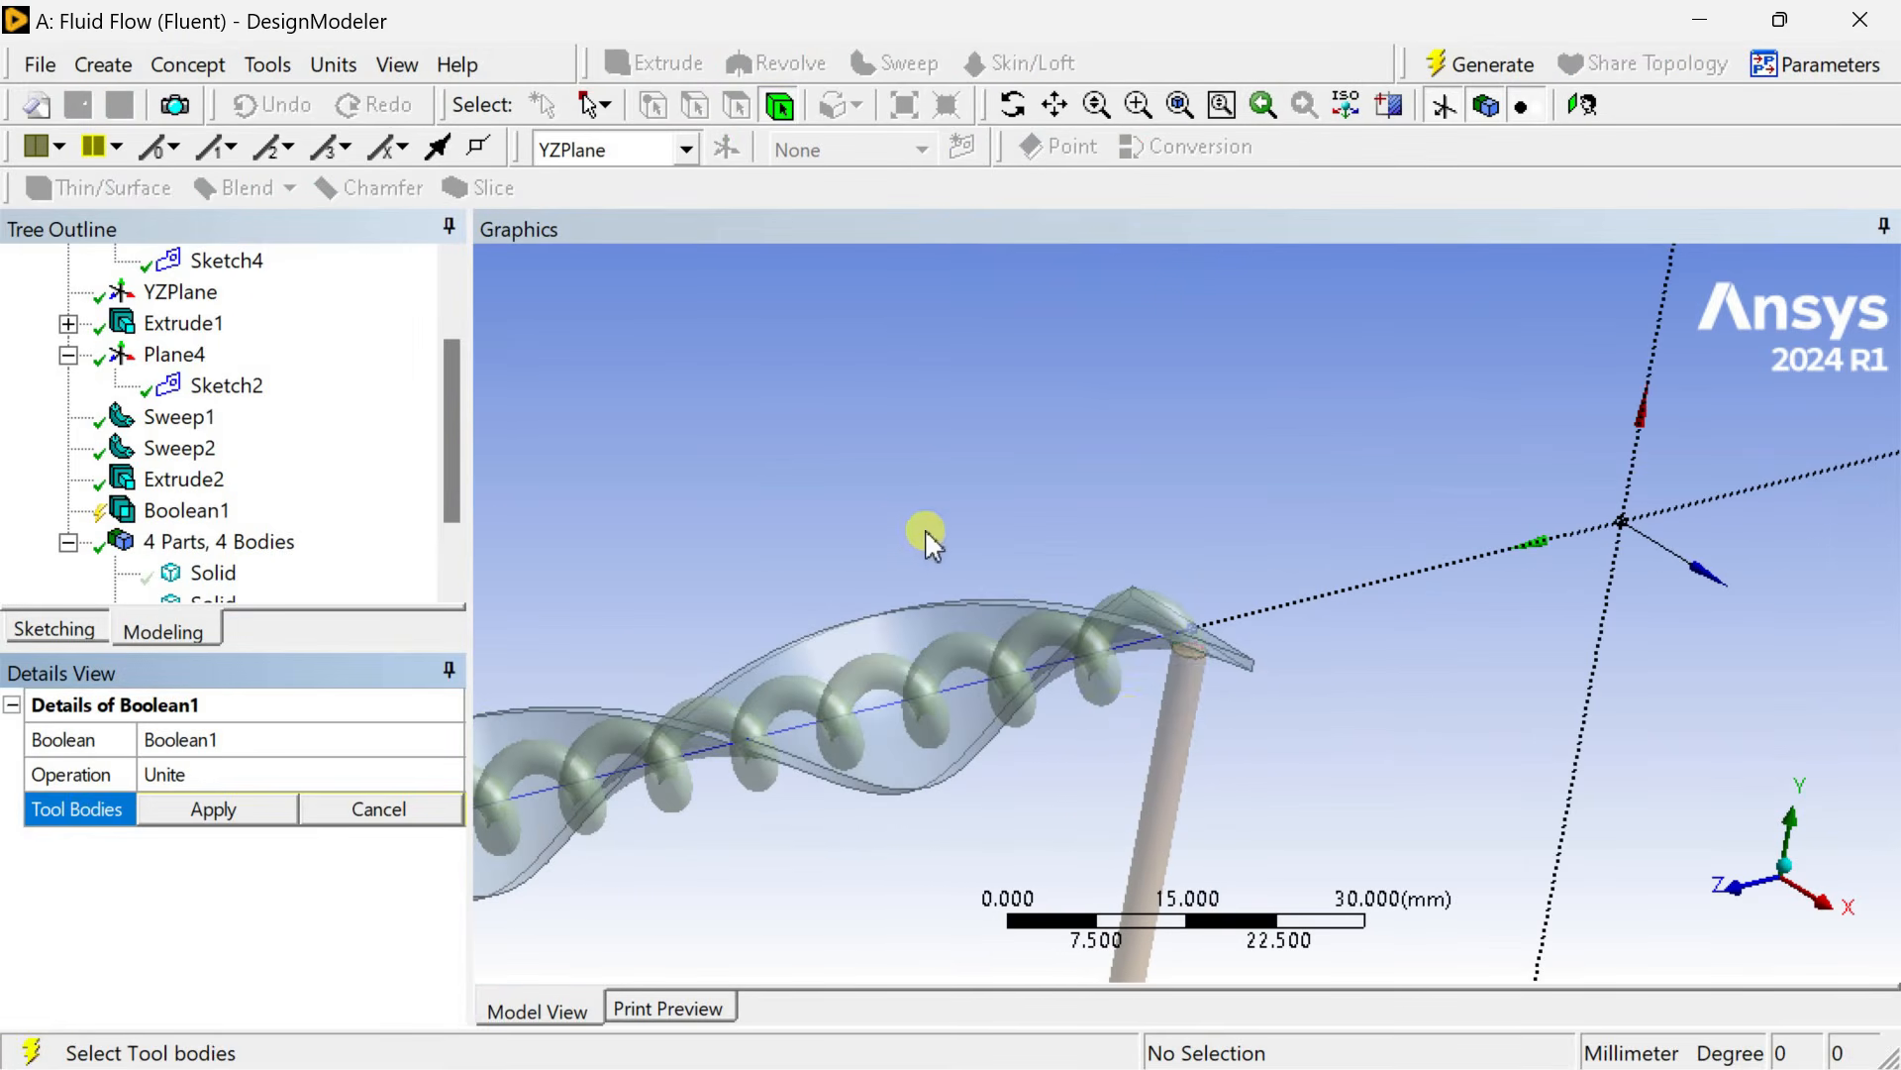
pyautogui.click(1181, 734)
pyautogui.keyDown('ctrl'); pyautogui.click(1107, 683); pyautogui.keyUp('ctrl')
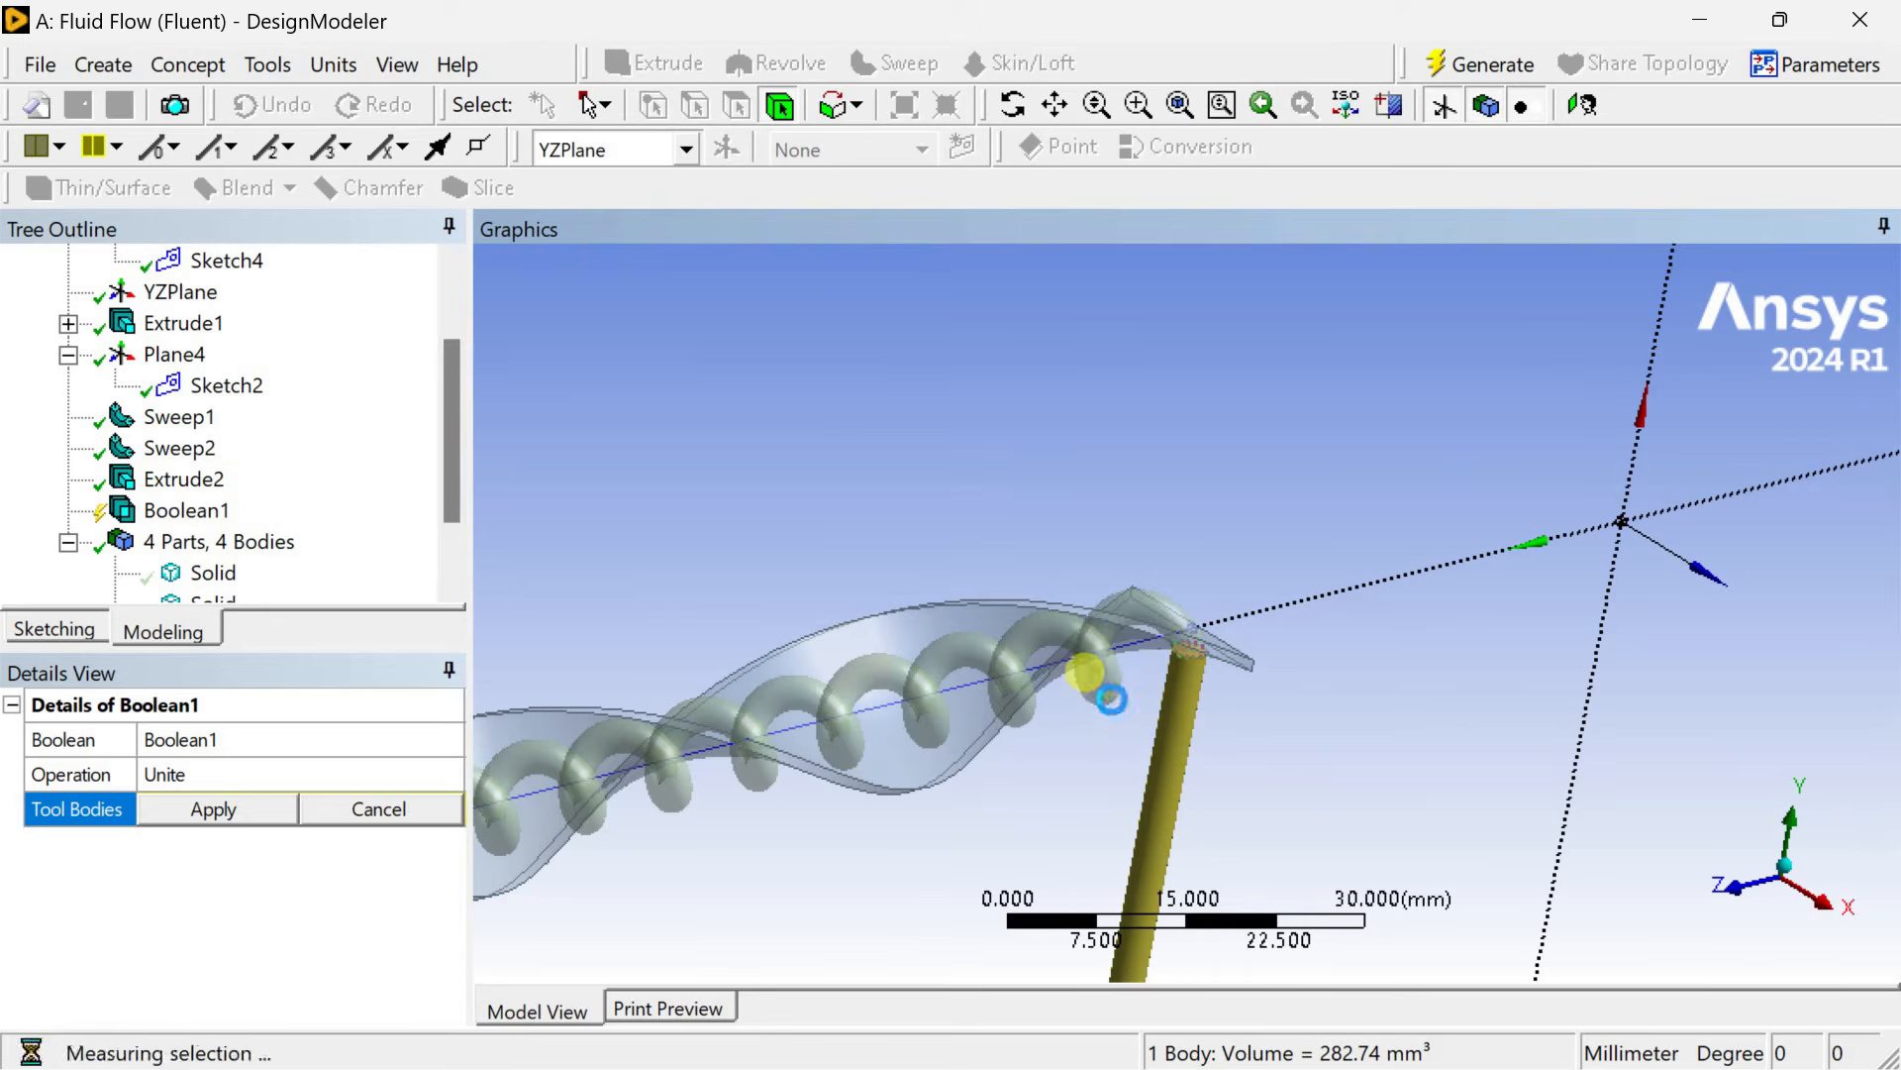
pyautogui.click(213, 810)
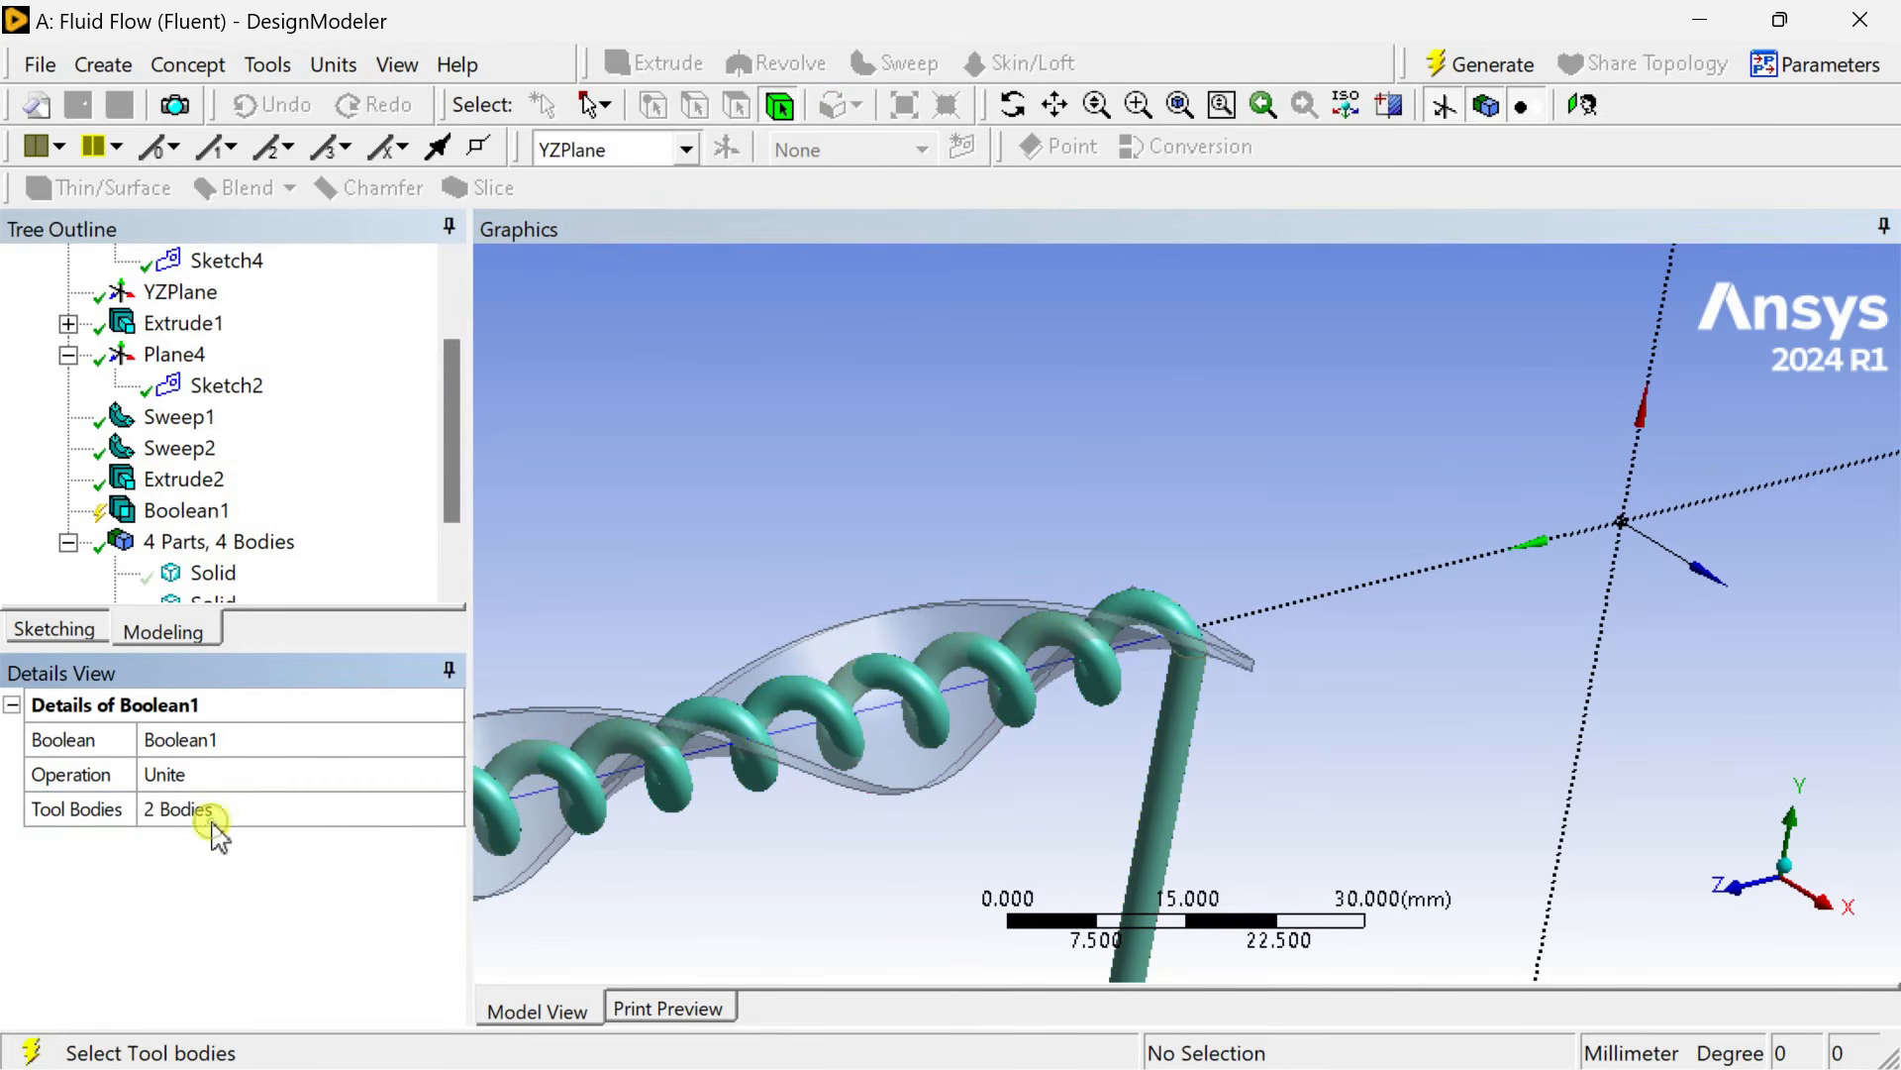
pyautogui.click(1477, 58)
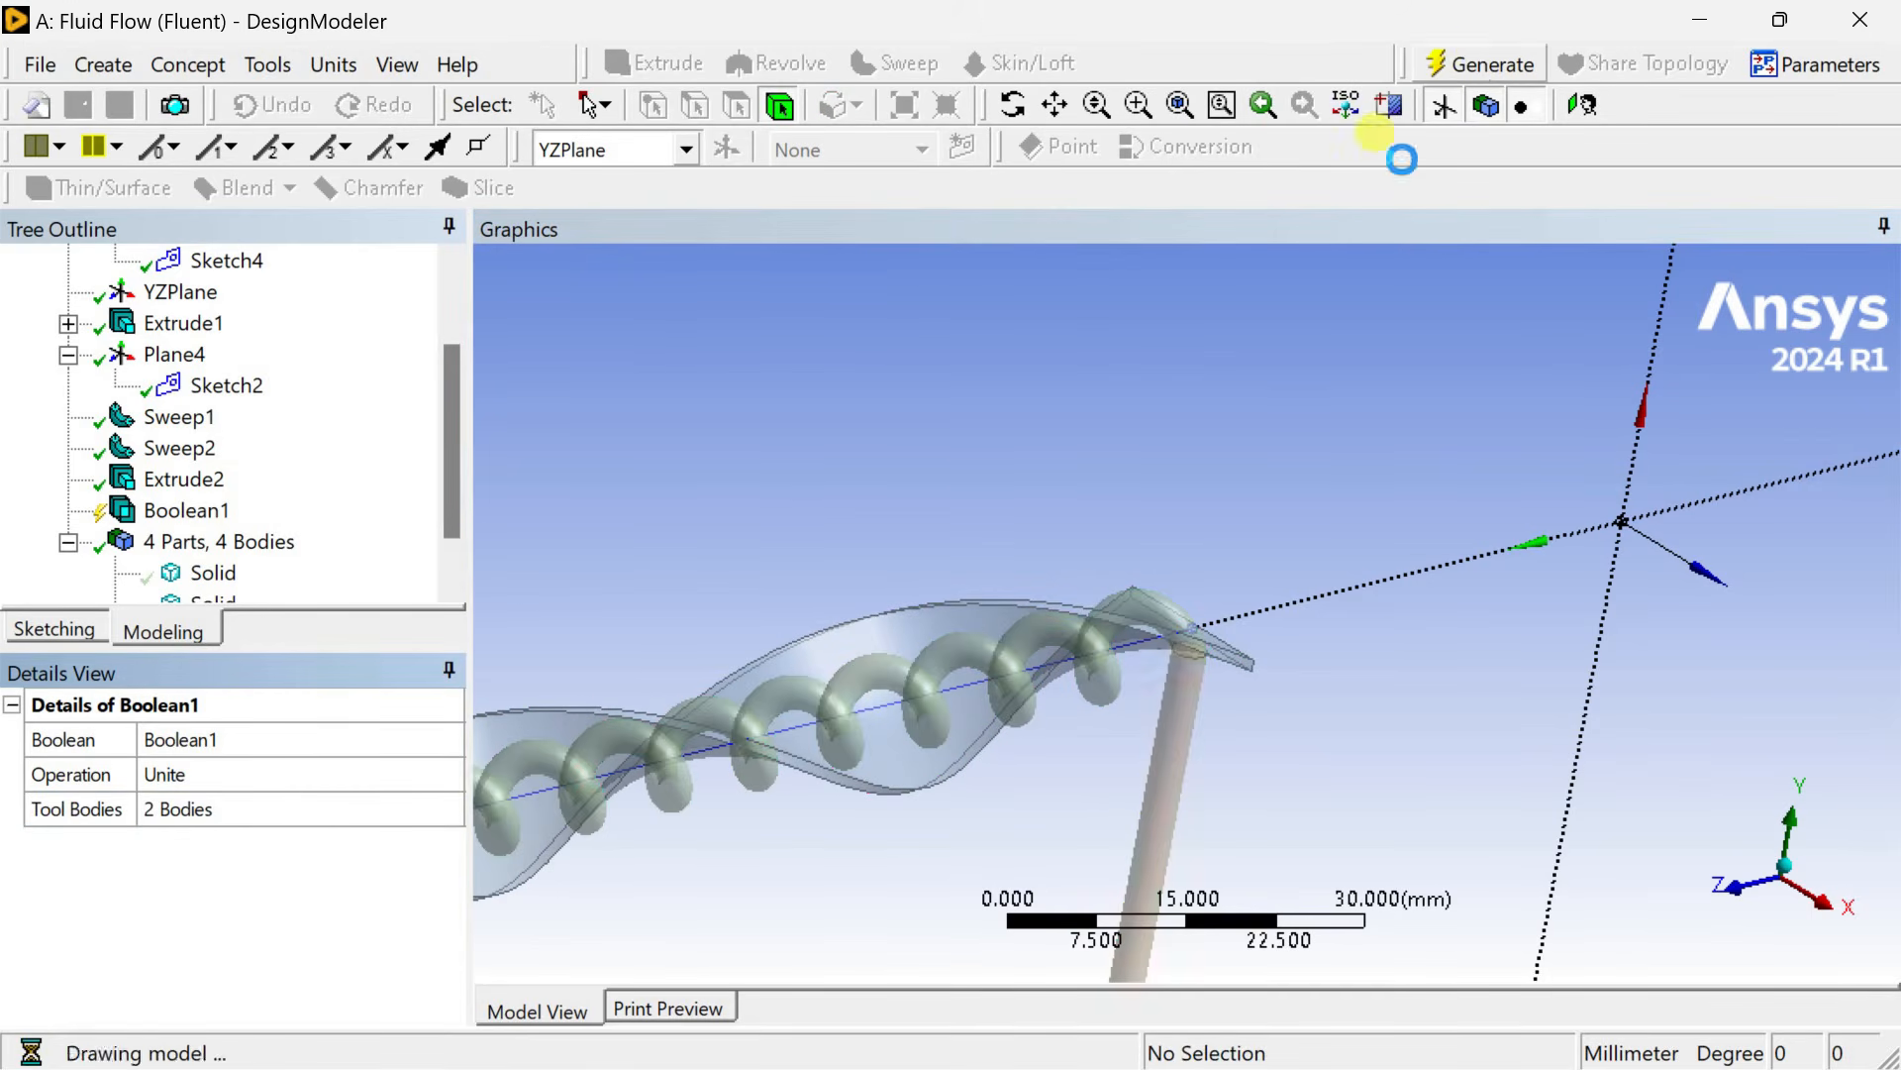
# Start a Boolean Subtract and pick the twisted plate as the target body.
pyautogui.moveTo(1328, 339); pyautogui.dragTo(967, 585, button='middle')
pyautogui.scroll(4, 965, 586)
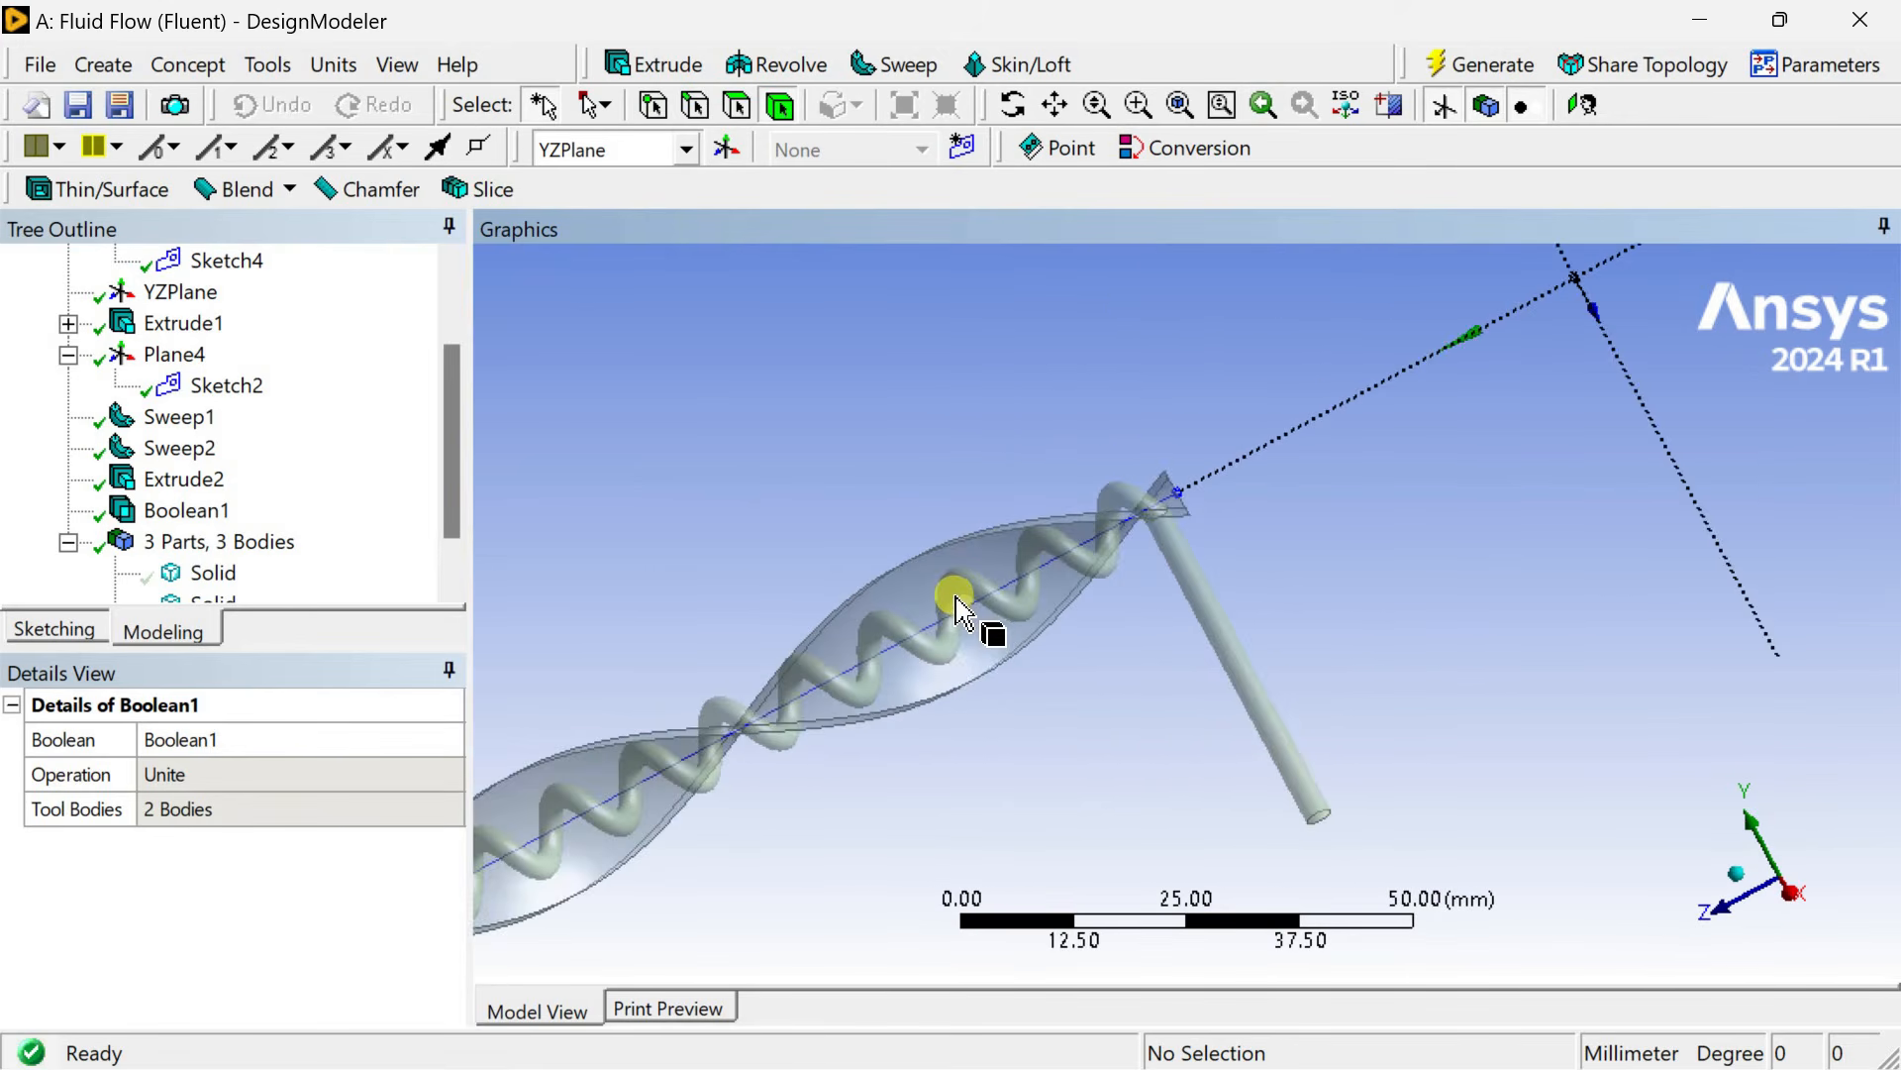
pyautogui.moveTo(966, 587); pyautogui.dragTo(1163, 564, button='middle')
pyautogui.scroll(-1, 1162, 565)
pyautogui.click(99, 65)
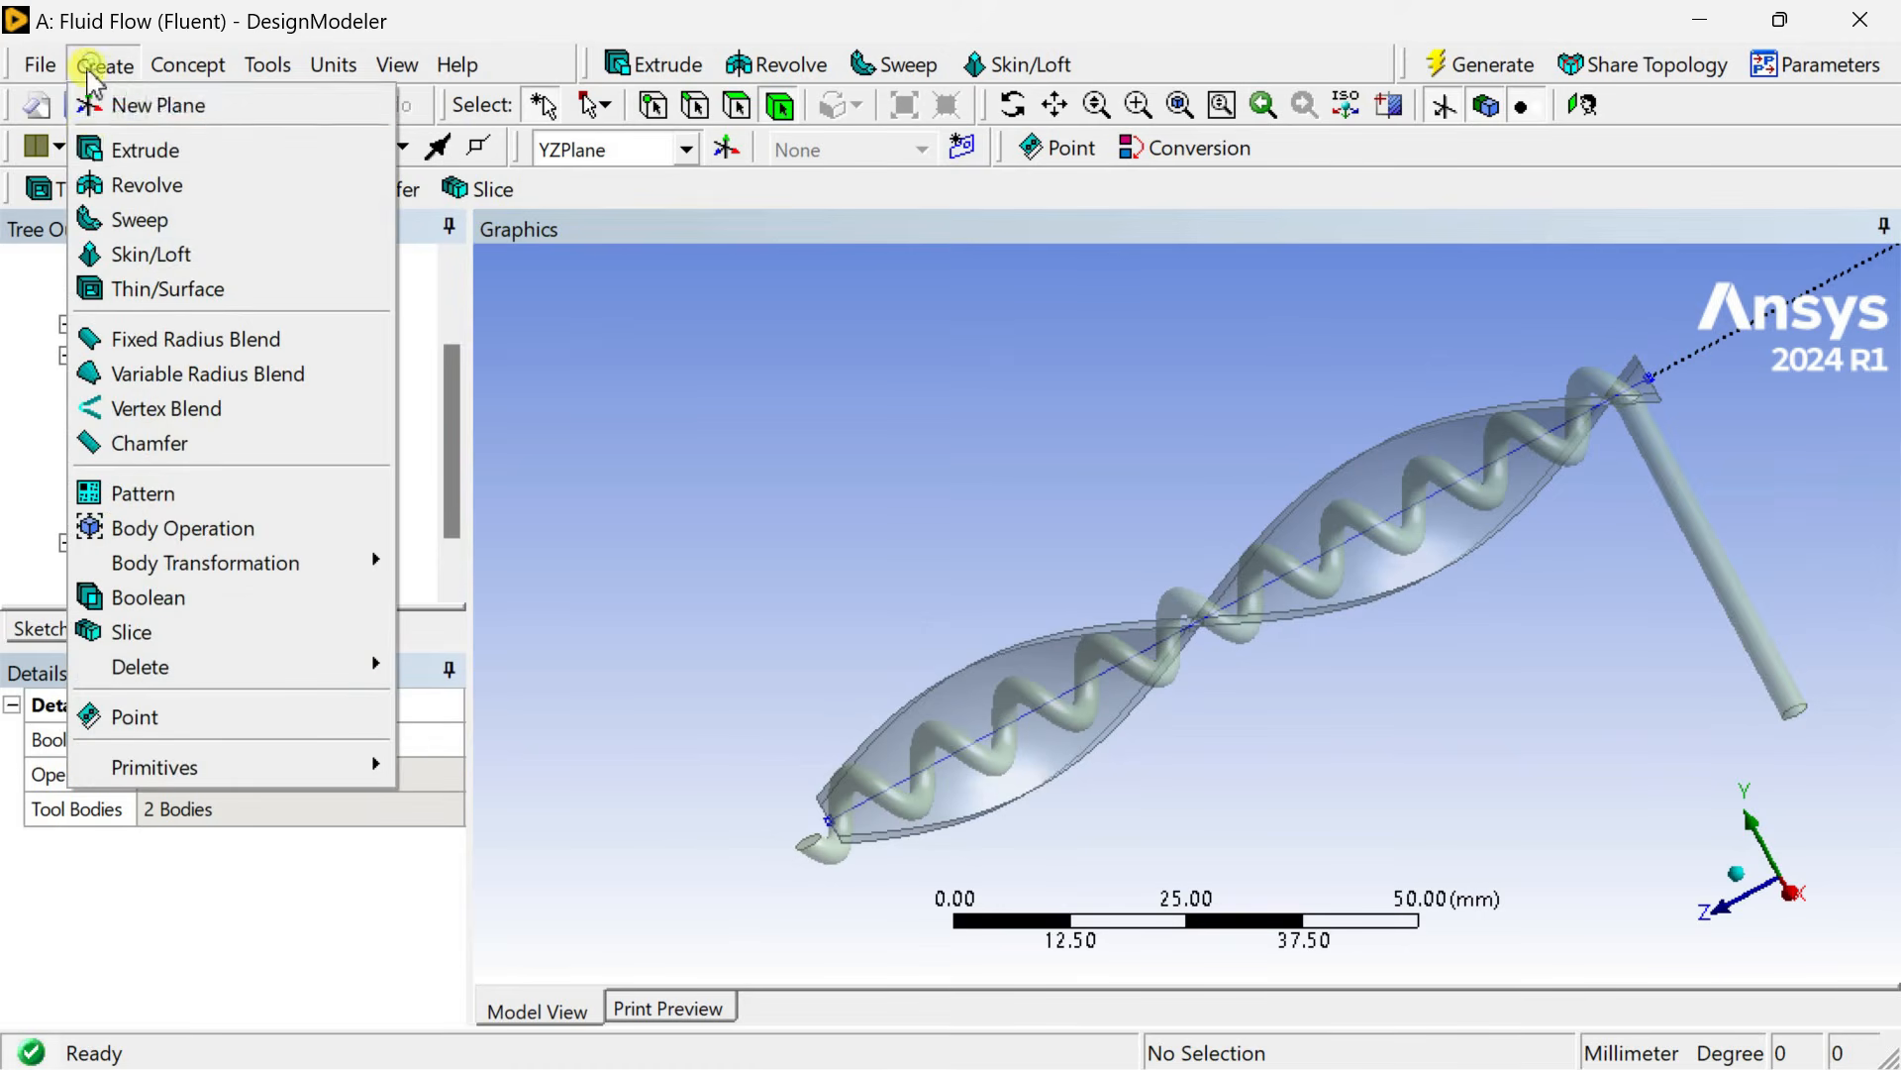
pyautogui.click(135, 602)
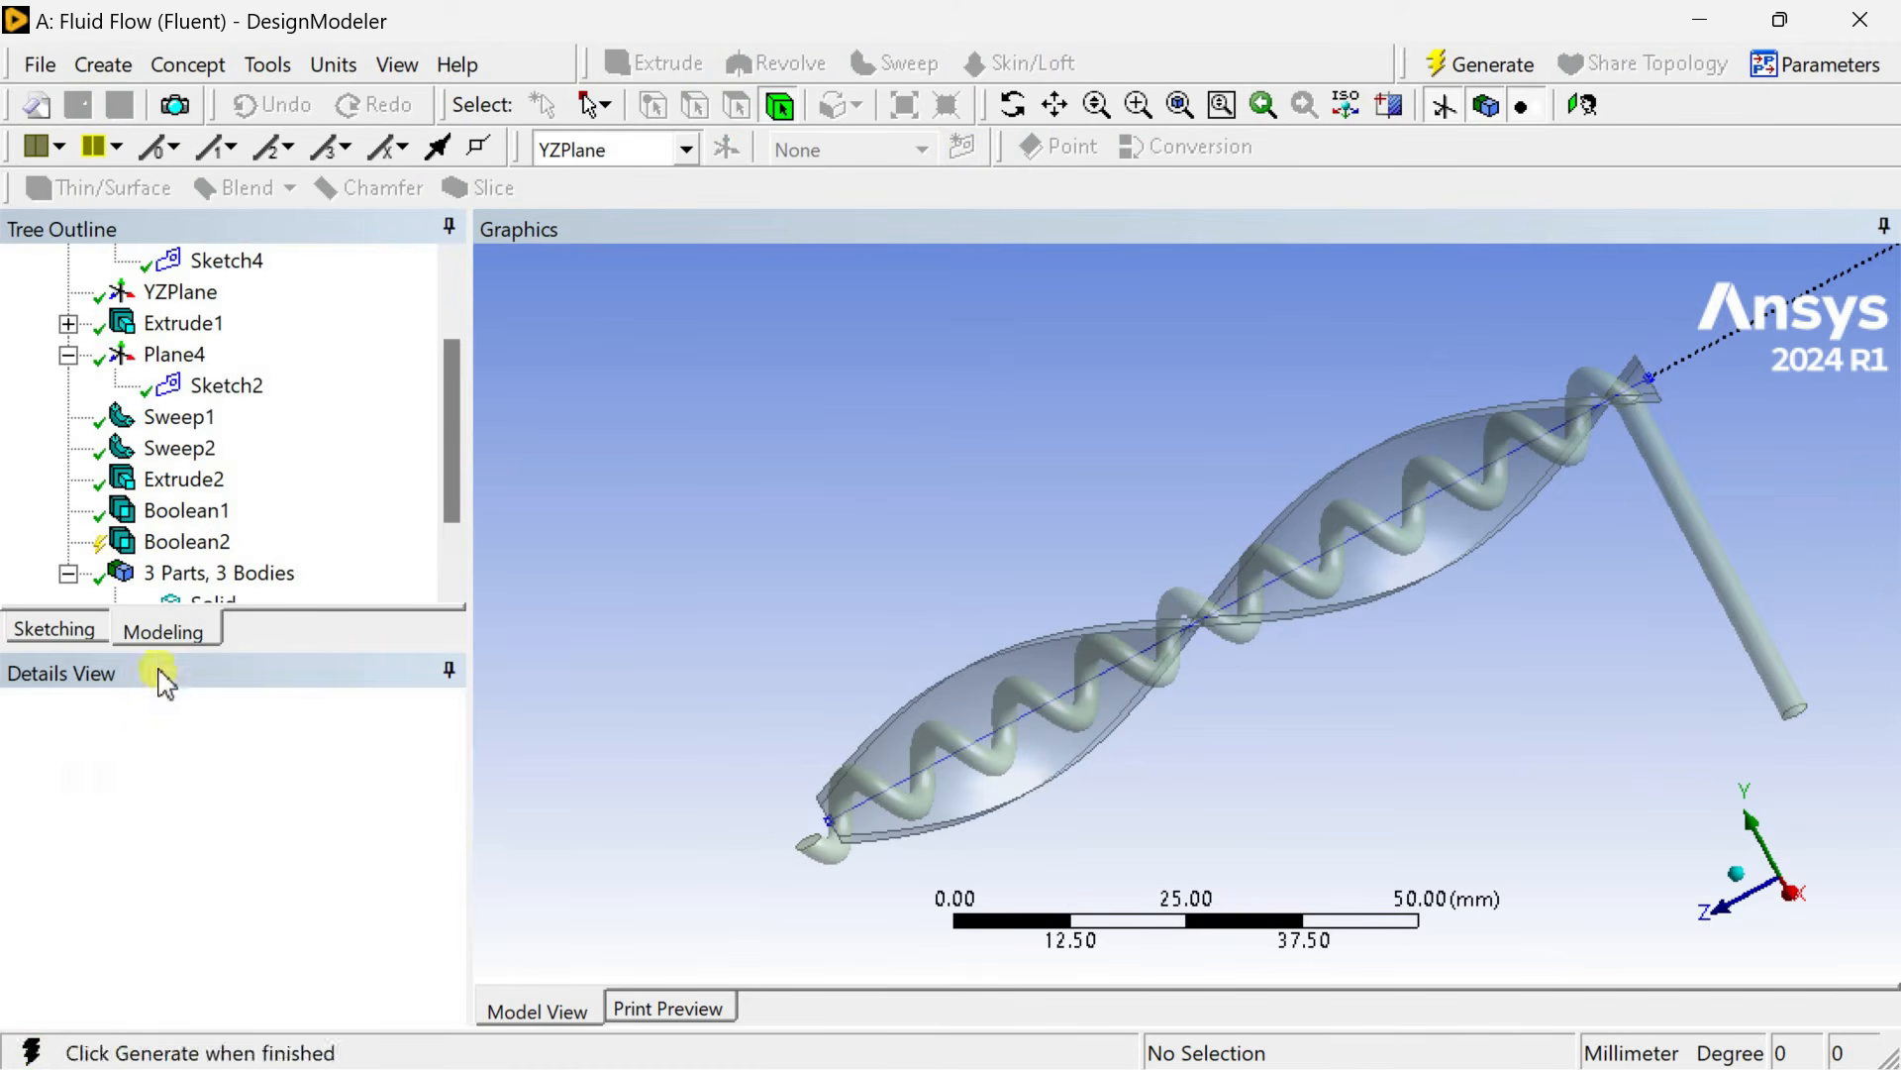
pyautogui.click(309, 780)
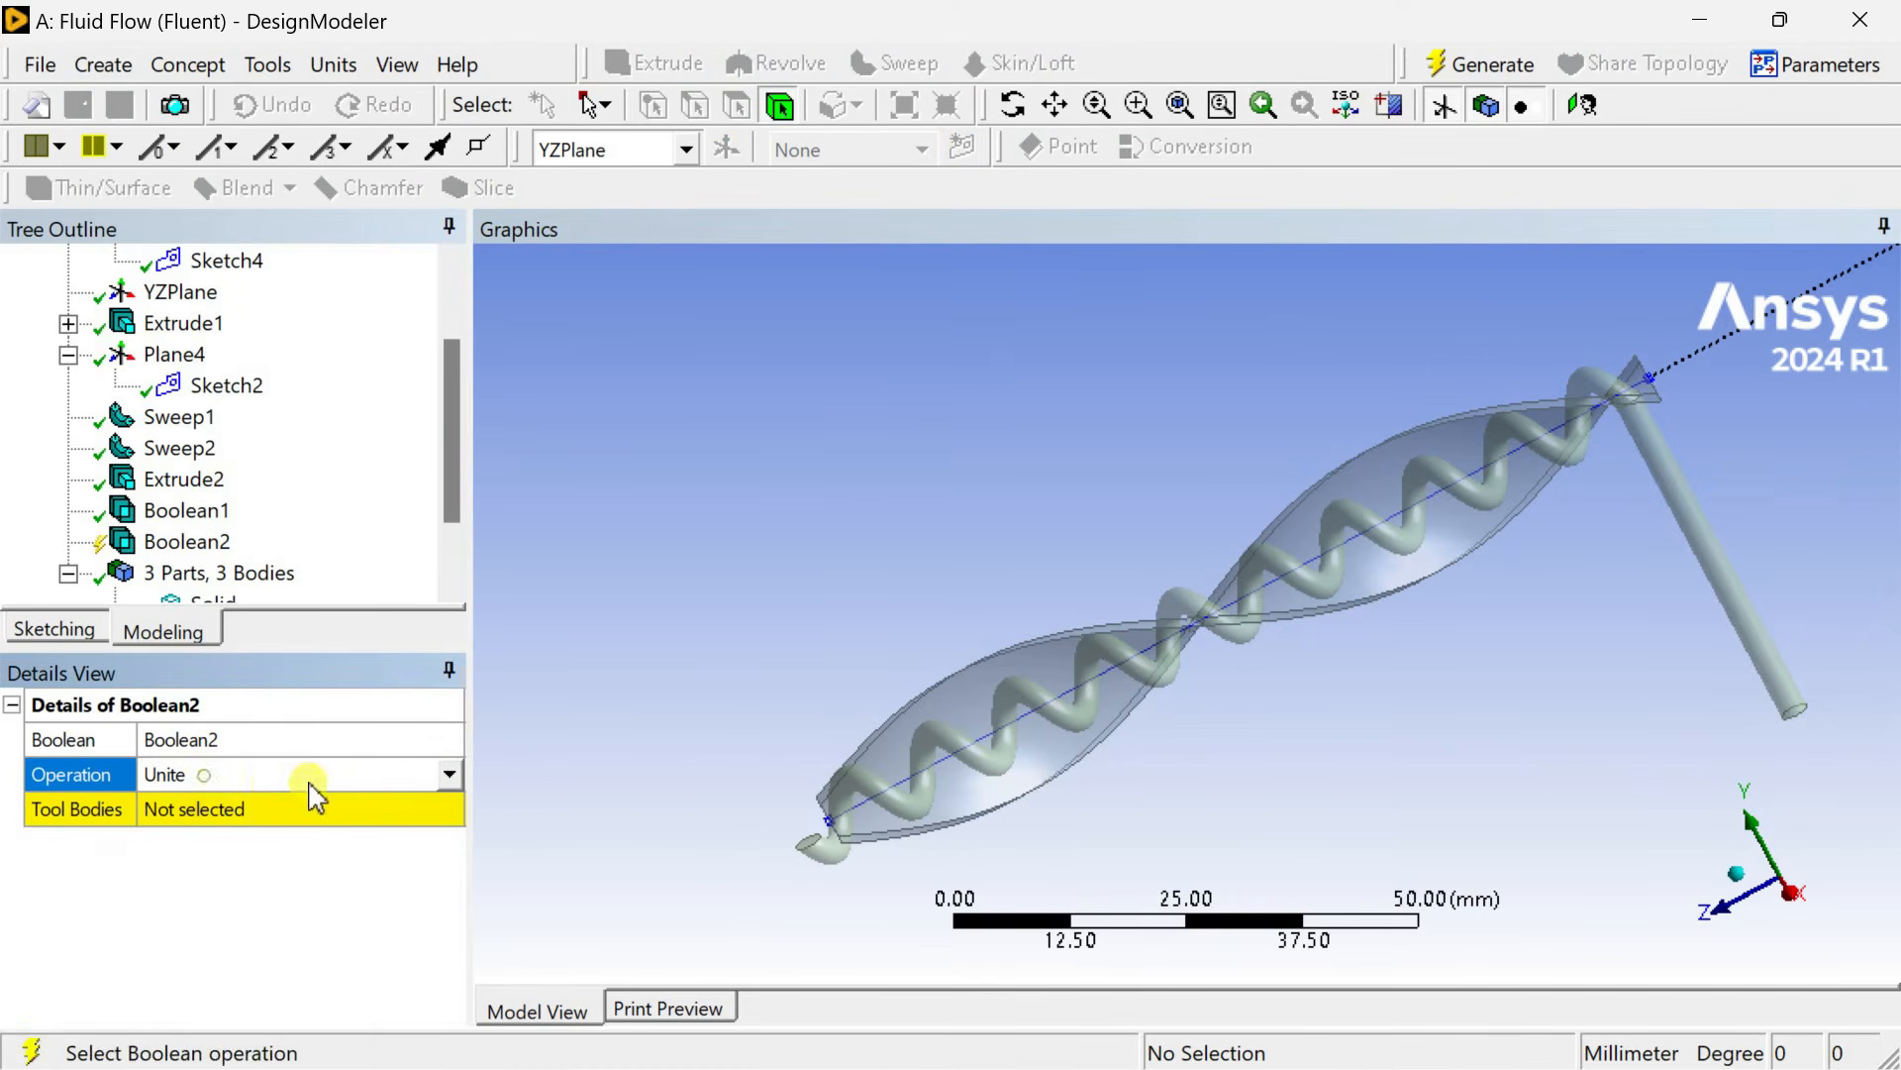
pyautogui.click(449, 776)
pyautogui.click(288, 824)
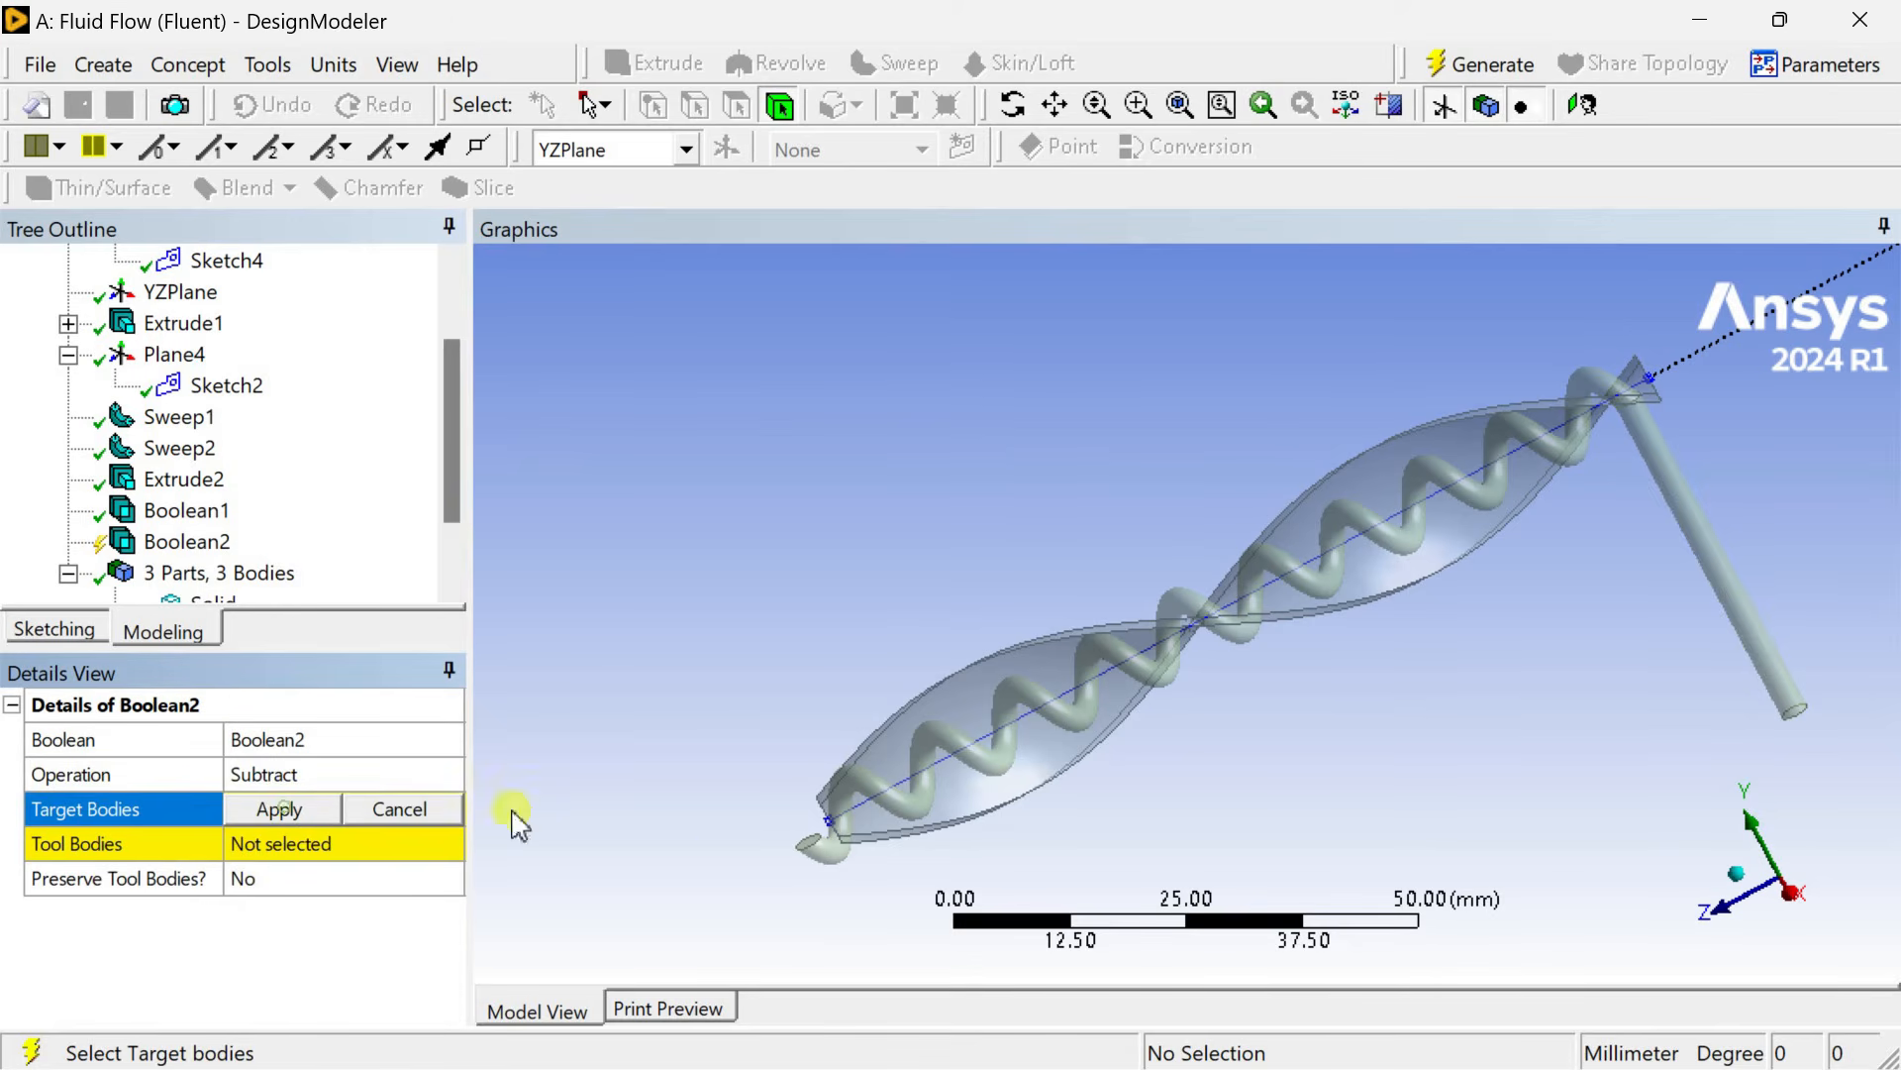
pyautogui.click(965, 822)
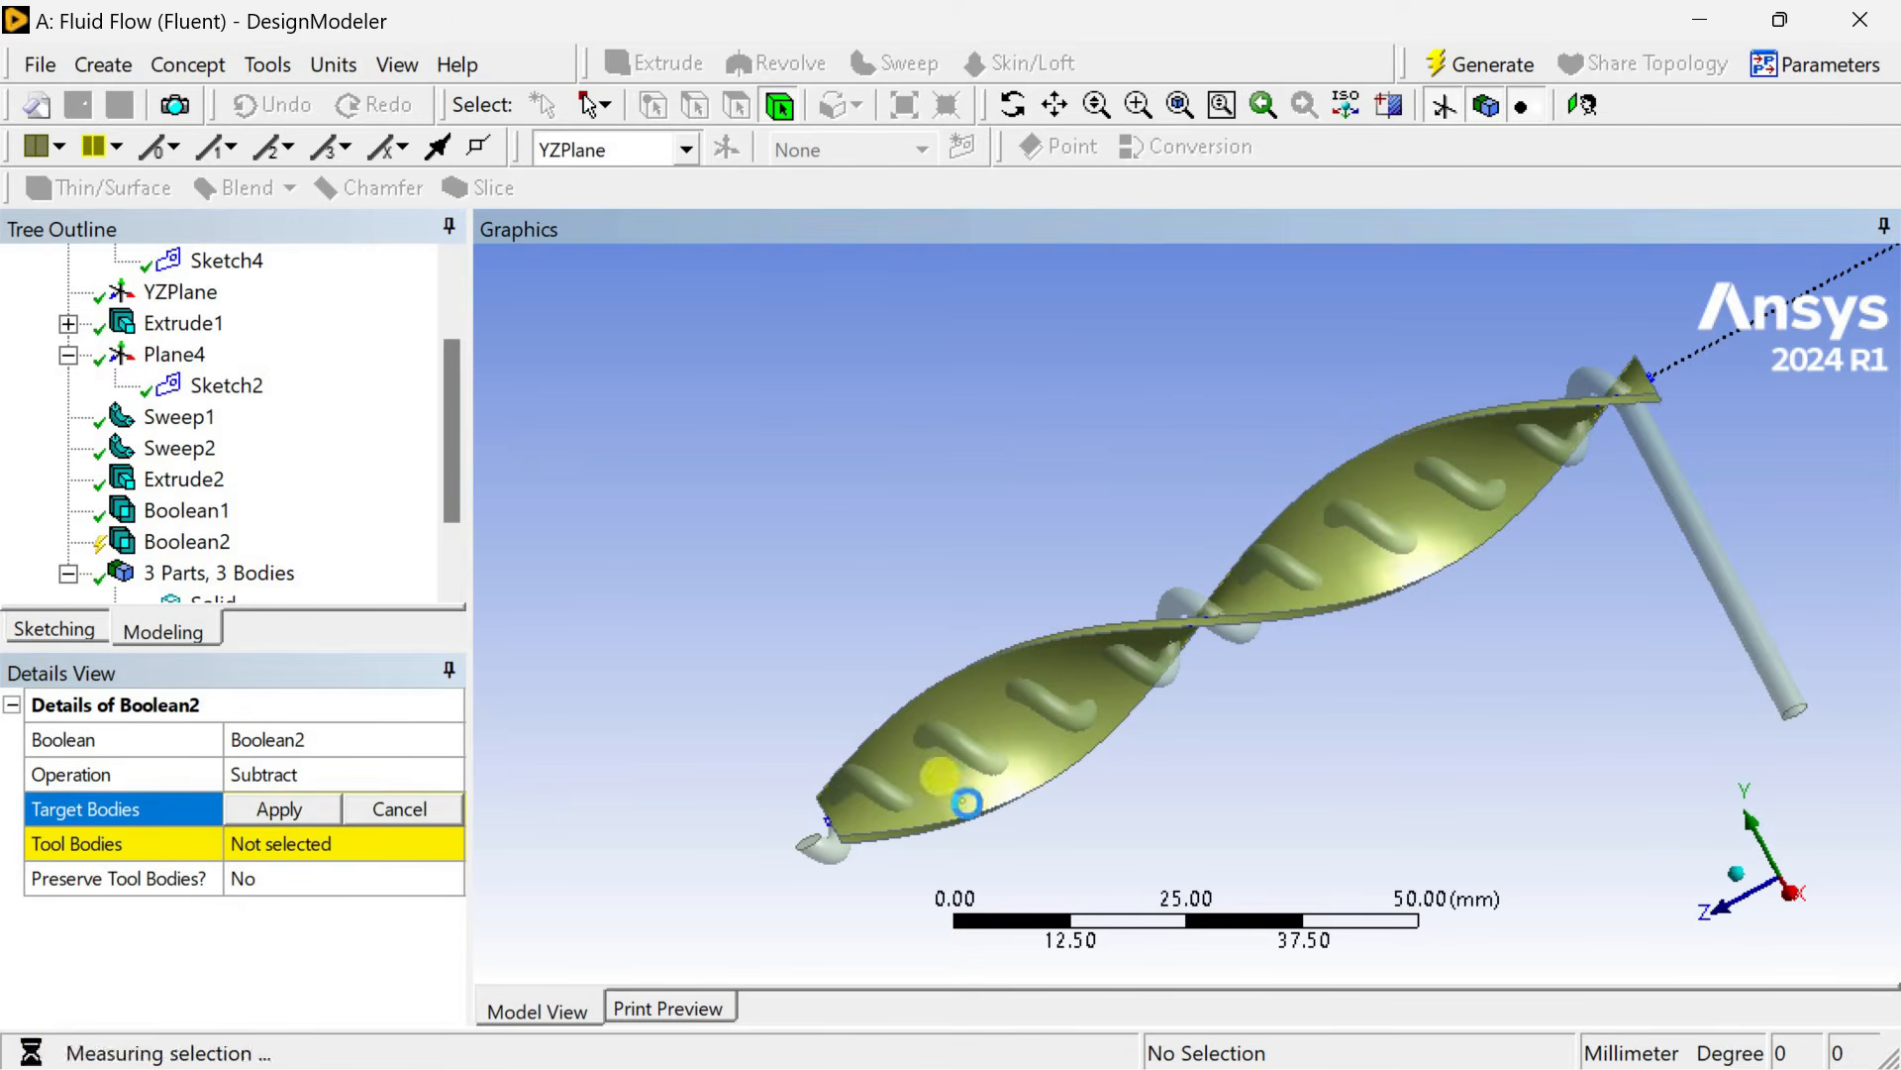
pyautogui.click(327, 812)
# Pick the united rod as the tool body and generate the subtraction.
pyautogui.click(305, 858)
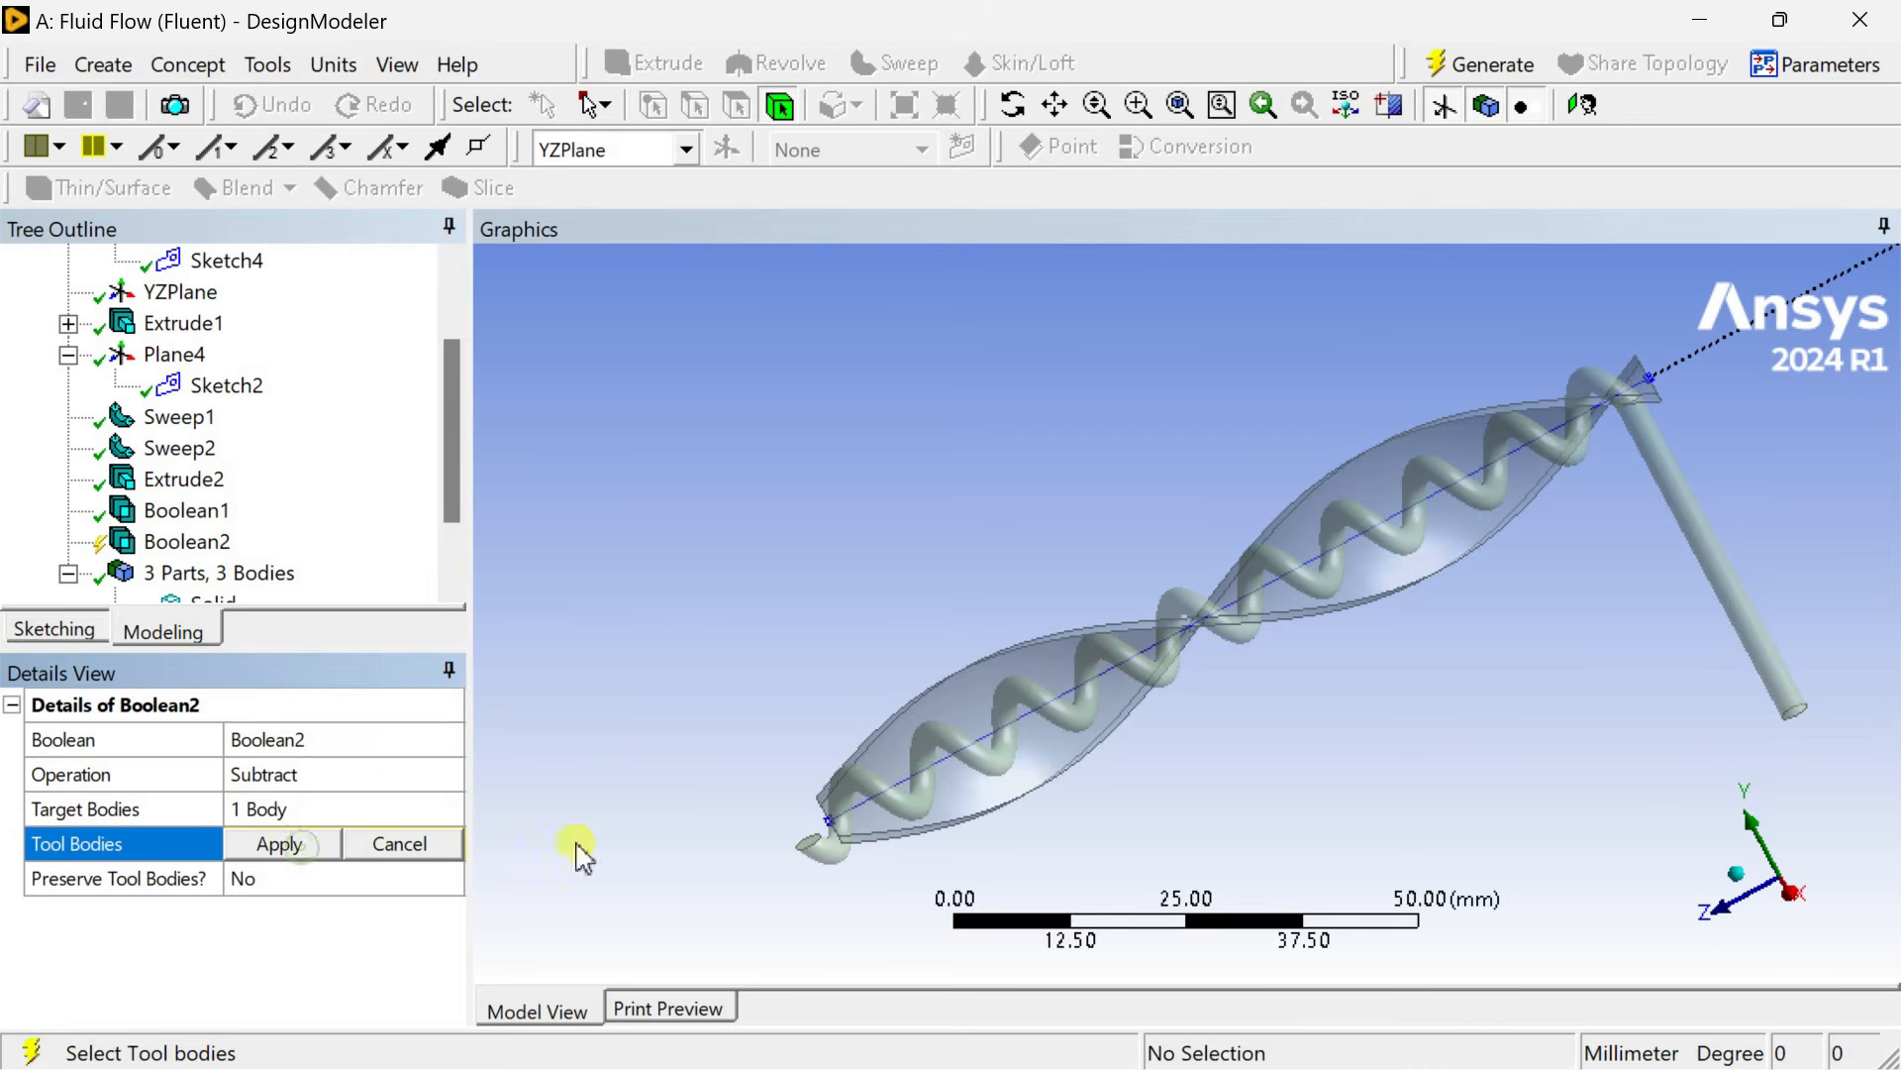
pyautogui.click(990, 770)
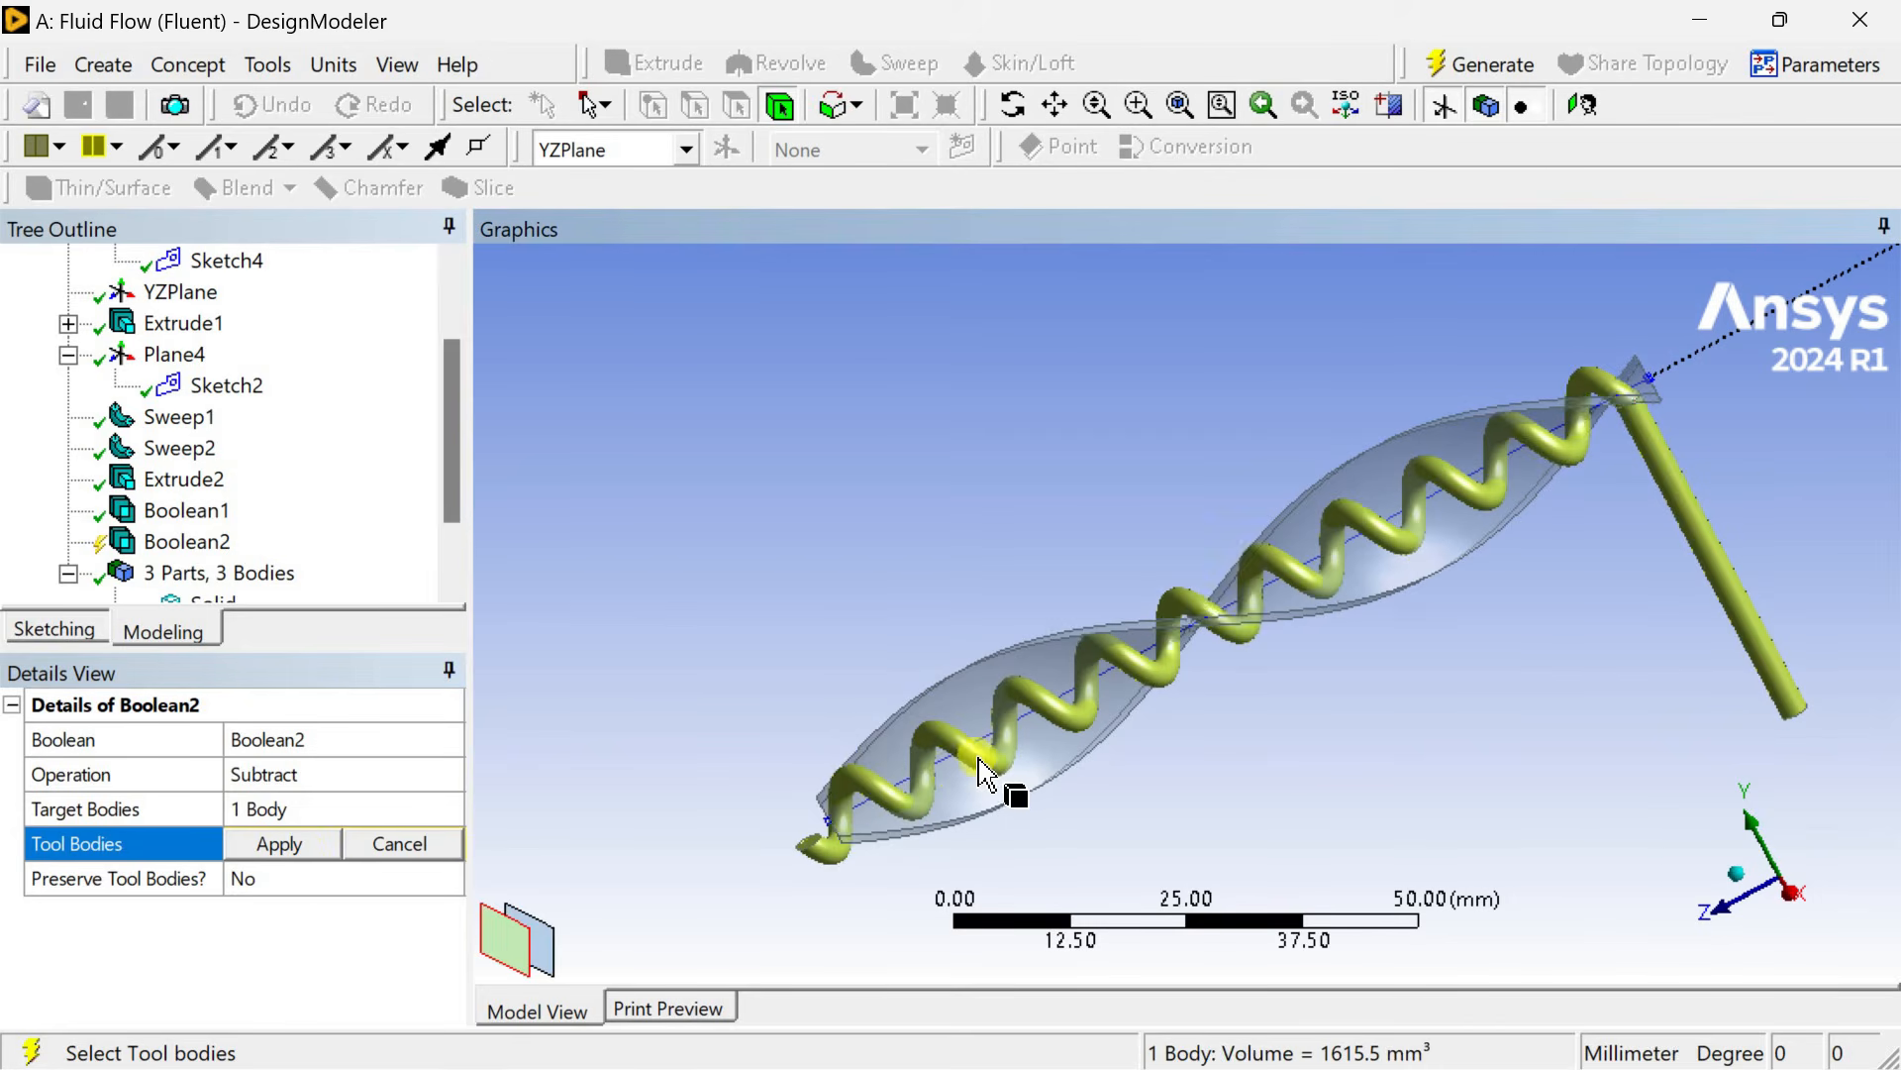
pyautogui.click(282, 844)
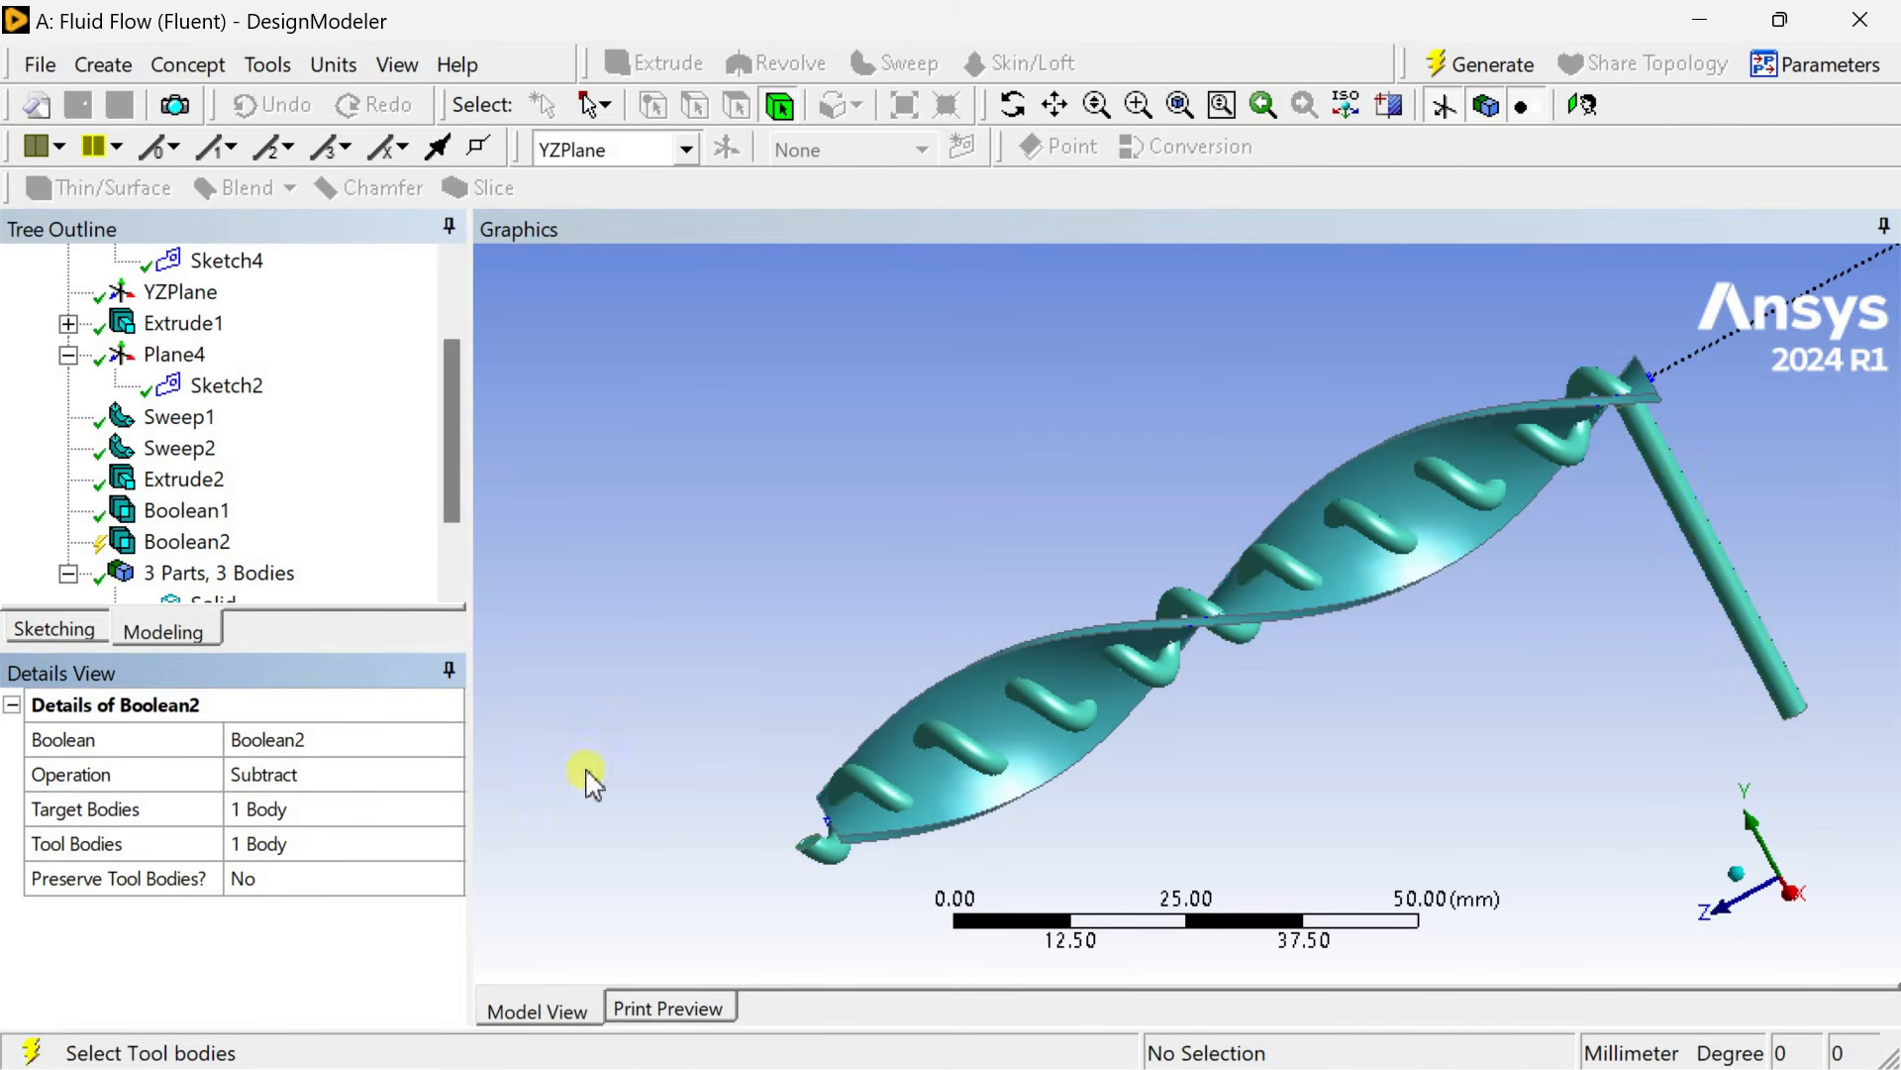
pyautogui.click(1483, 66)
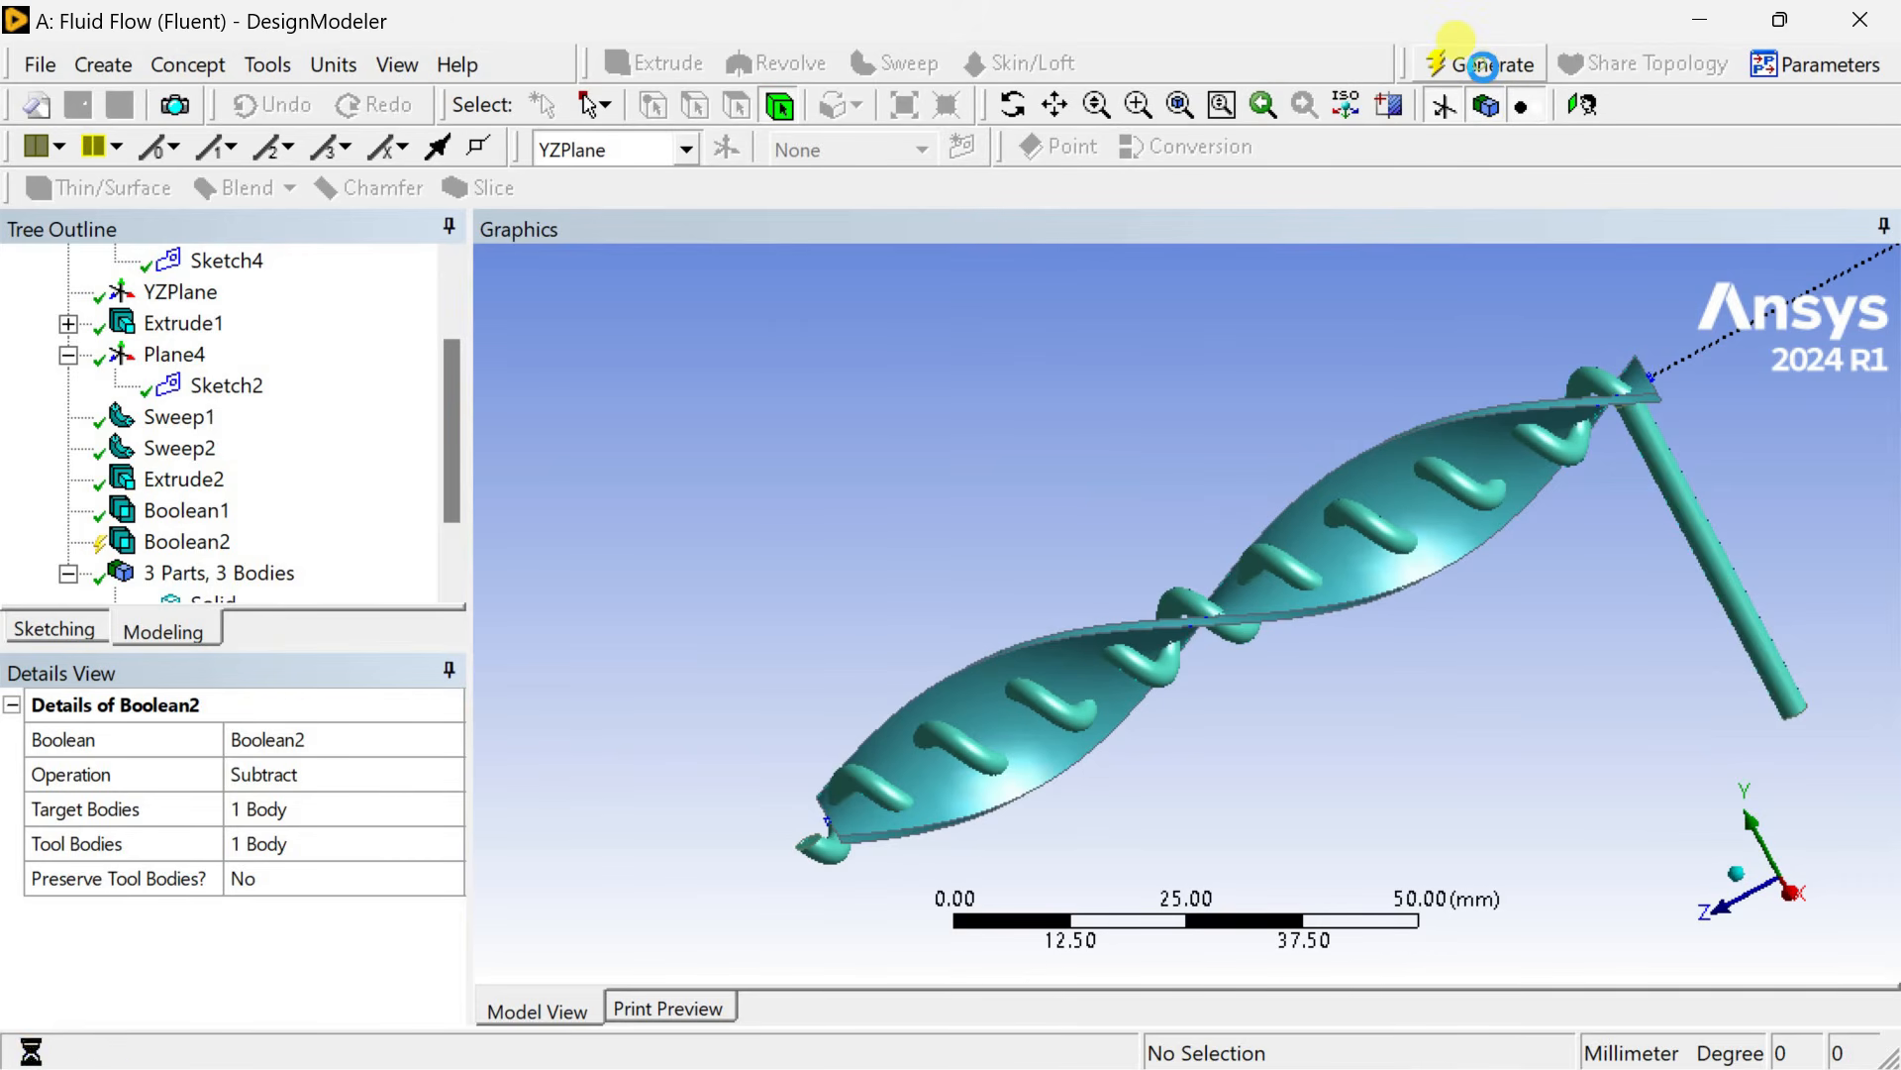
# Set the twisted plate sweep's twist to 30 turns and regenerate.
pyautogui.moveTo(1244, 488); pyautogui.dragTo(1146, 637, button='middle')
pyautogui.click(315, 976)
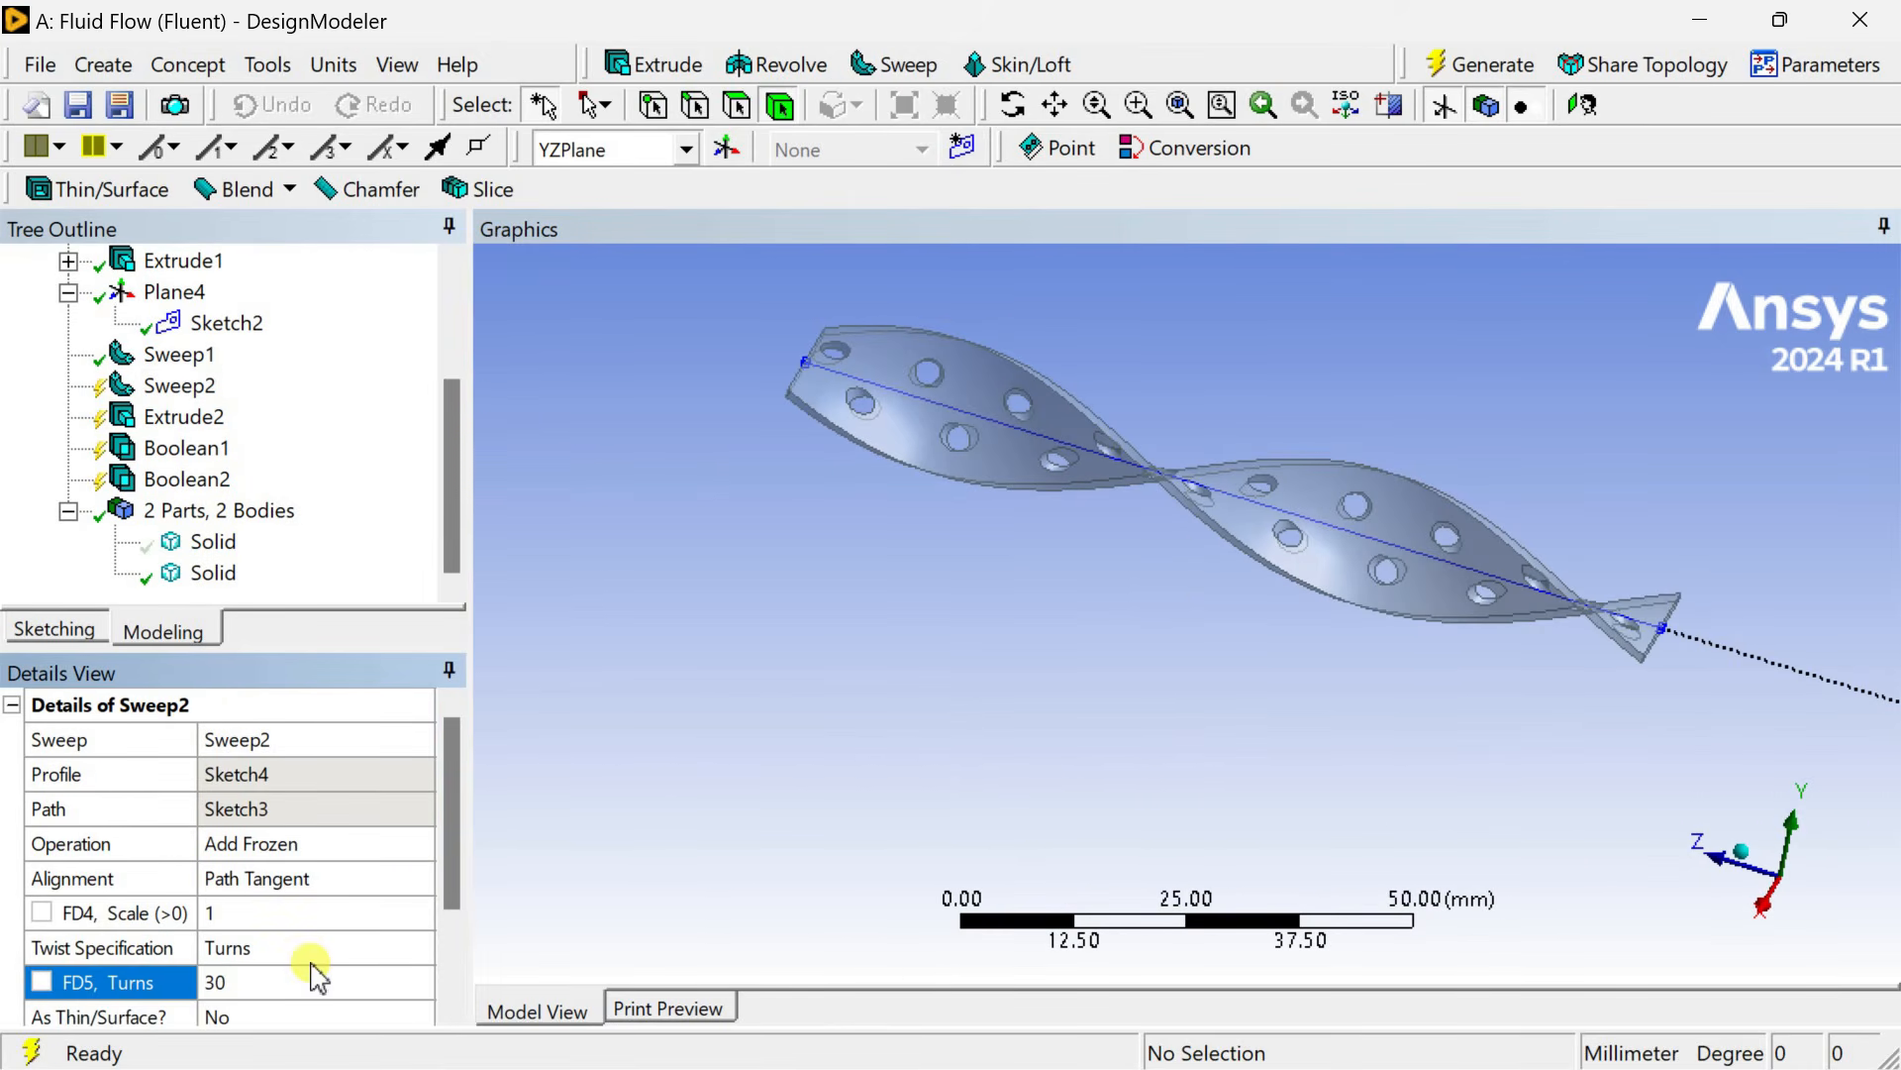
pyautogui.click(1457, 66)
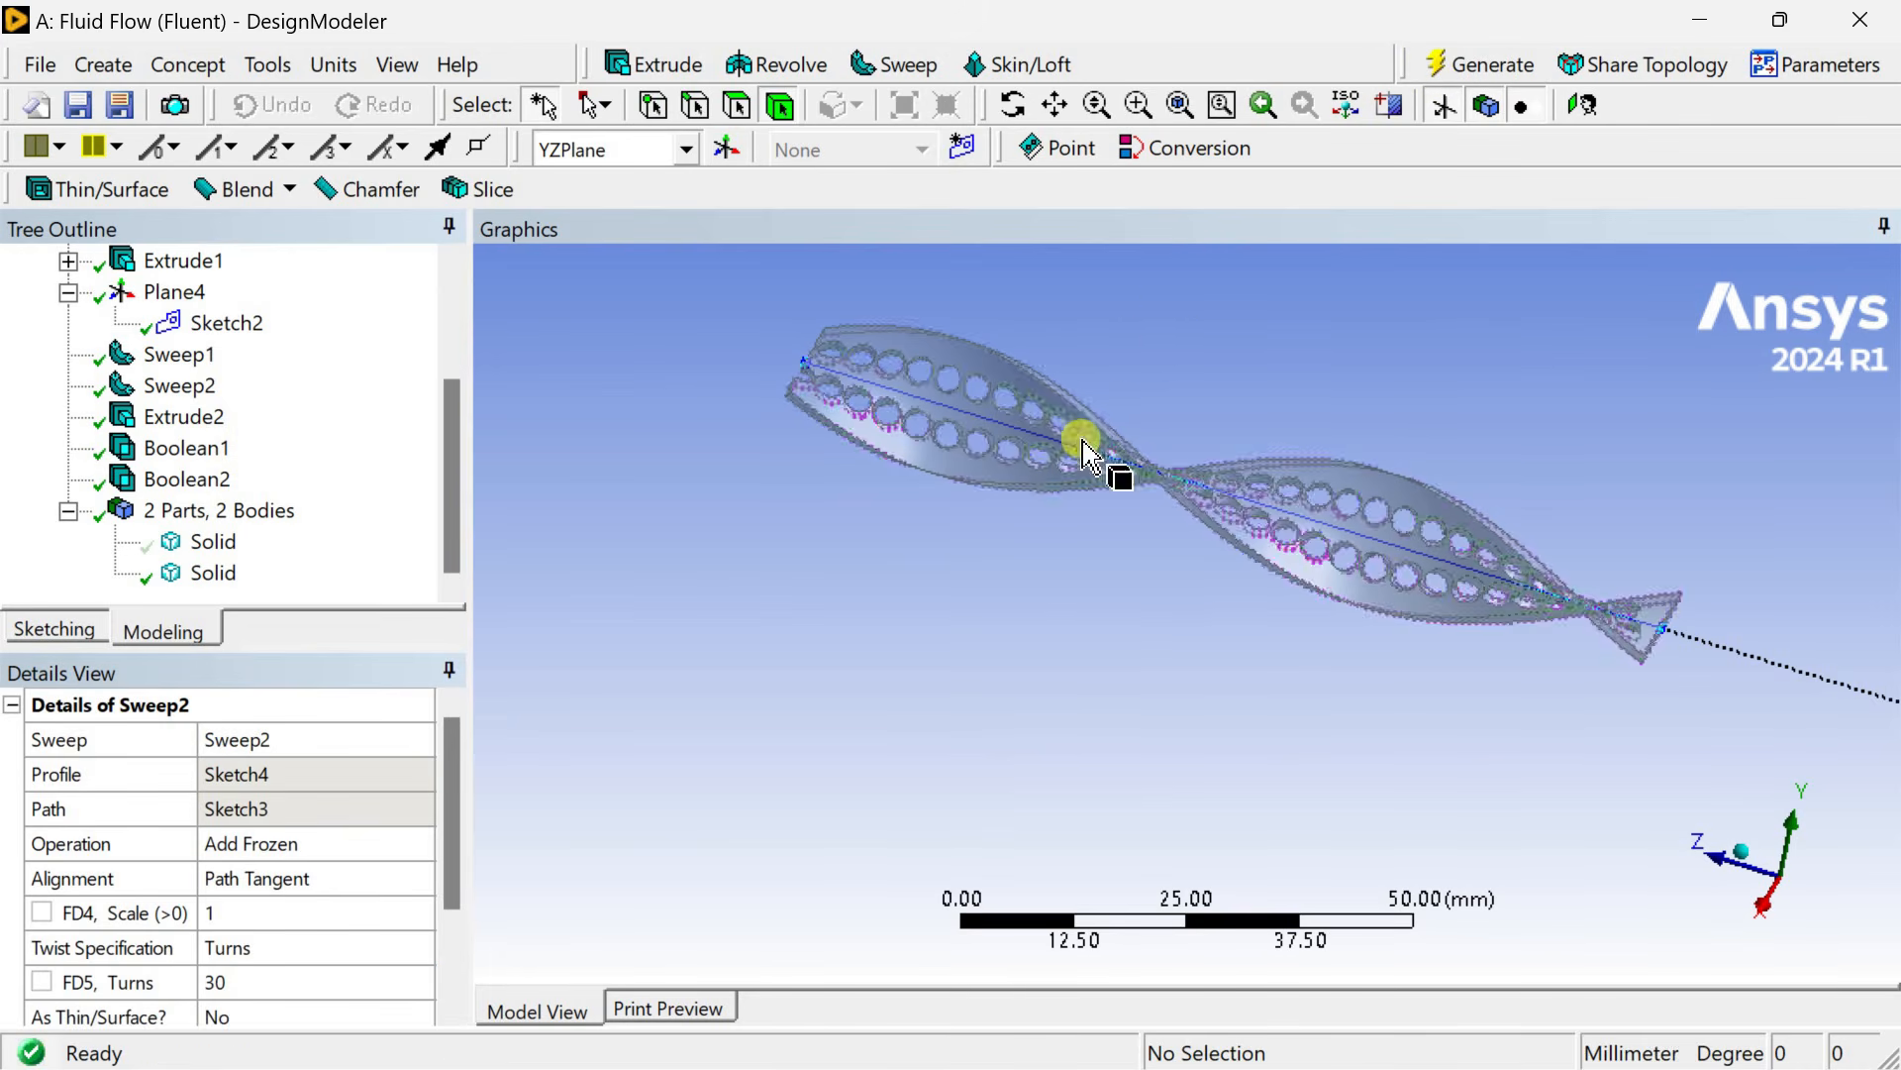
# Change the plate sweep's twist to 20 turns and regenerate.
pyautogui.moveTo(1058, 609); pyautogui.dragTo(1247, 532, button='middle')
pyautogui.scroll(5, 1011, 534)
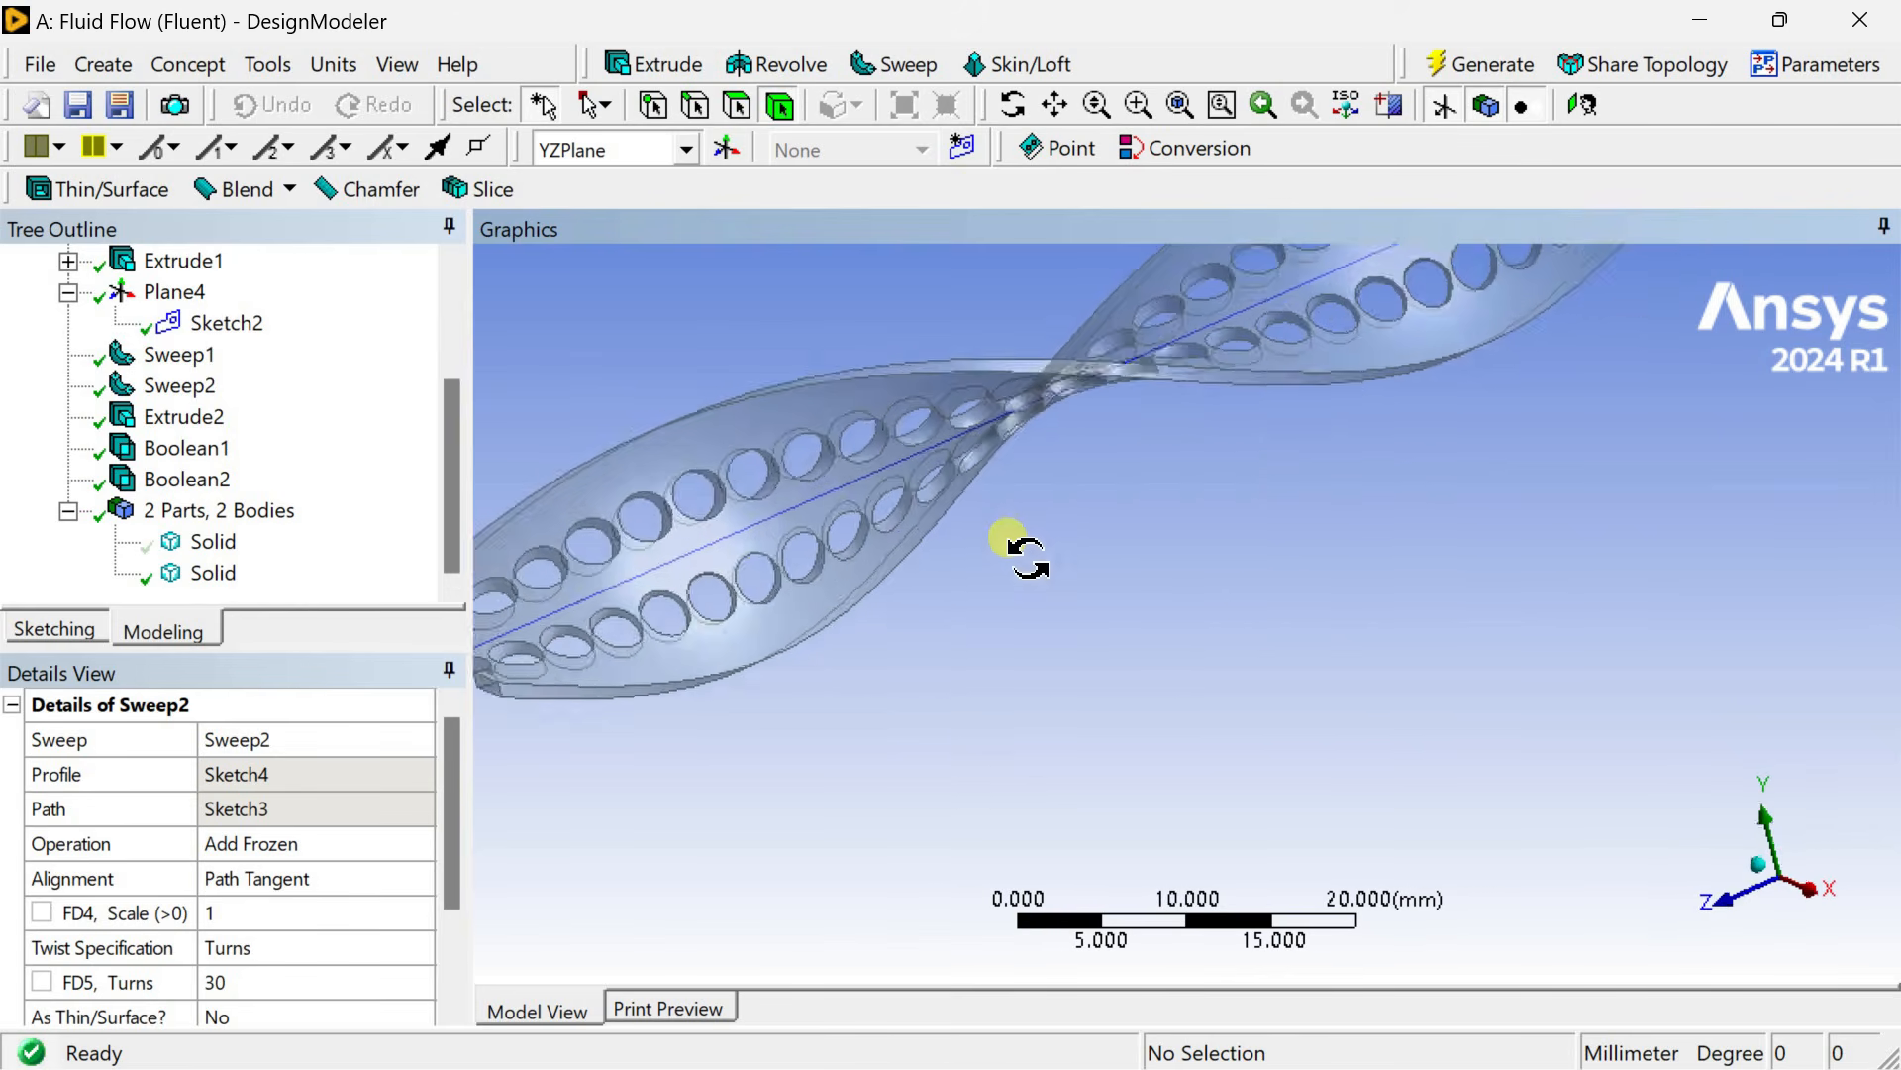
pyautogui.click(294, 979)
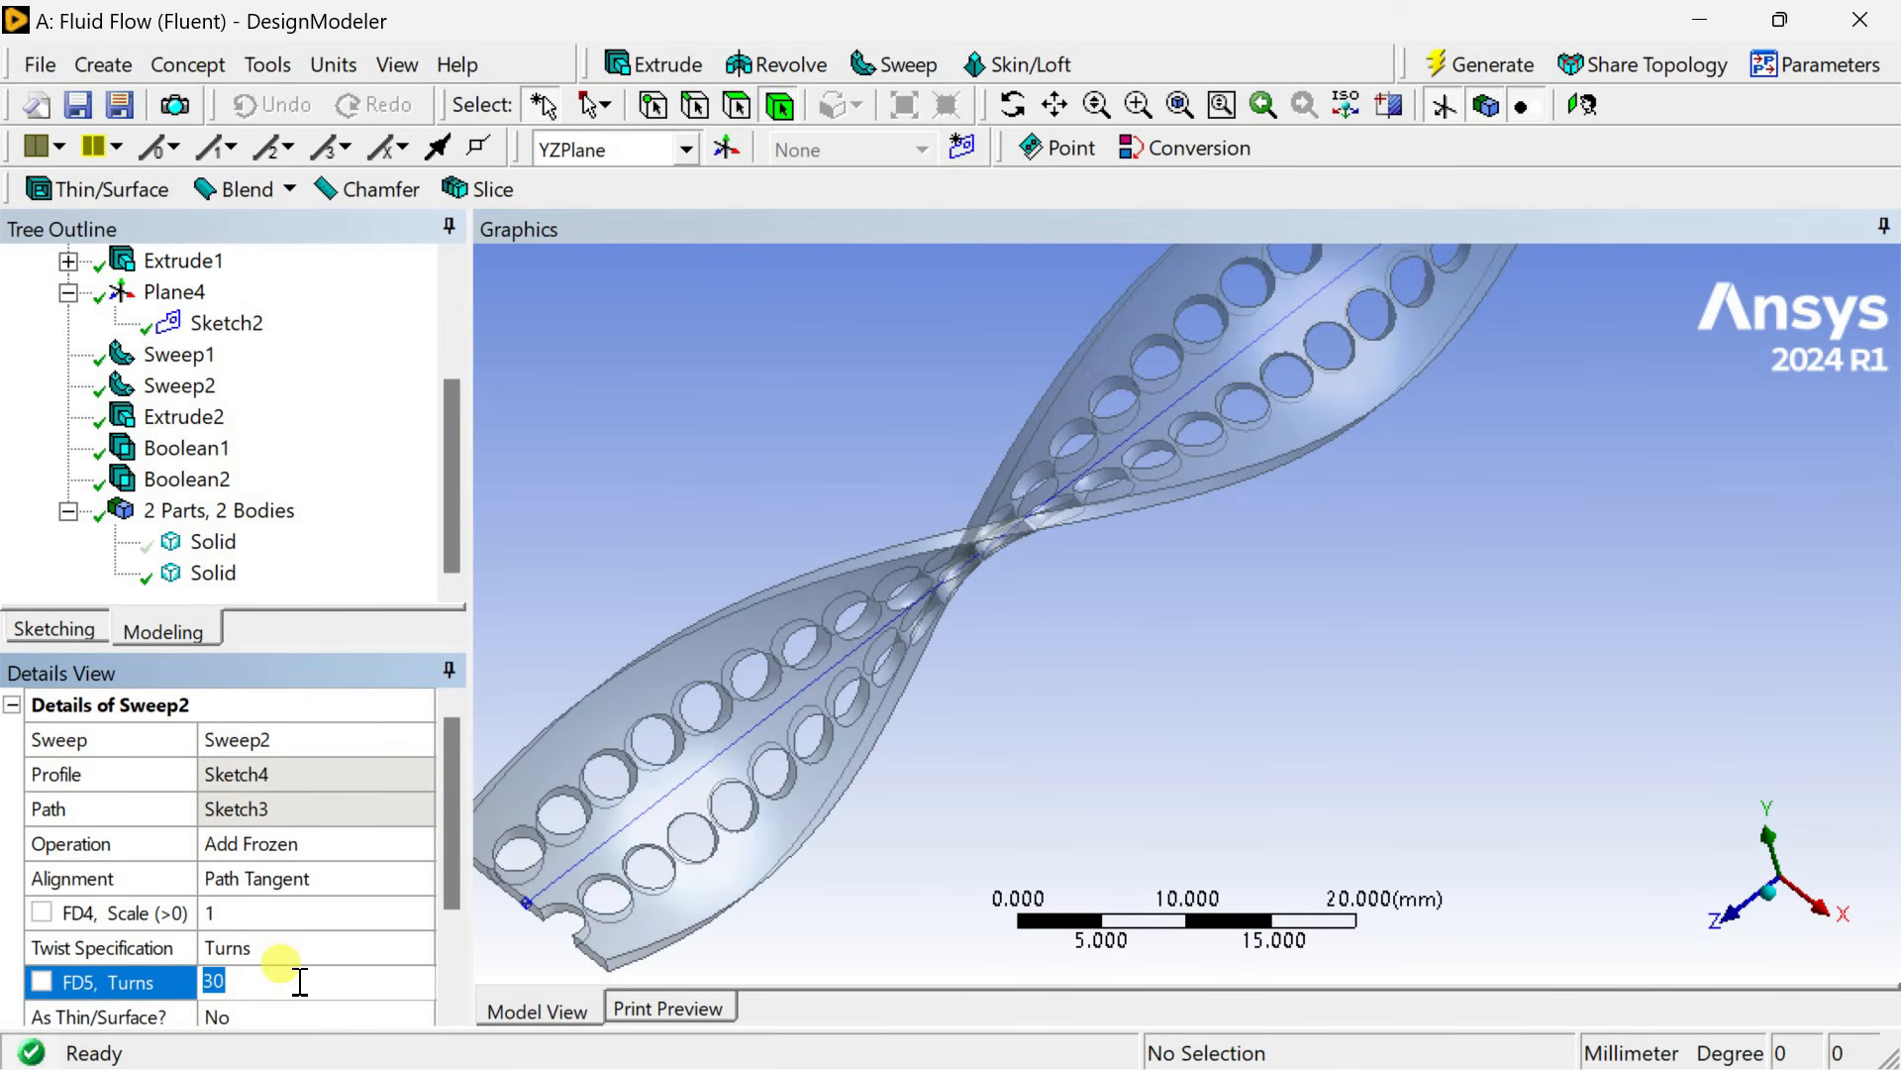
pyautogui.click(1446, 62)
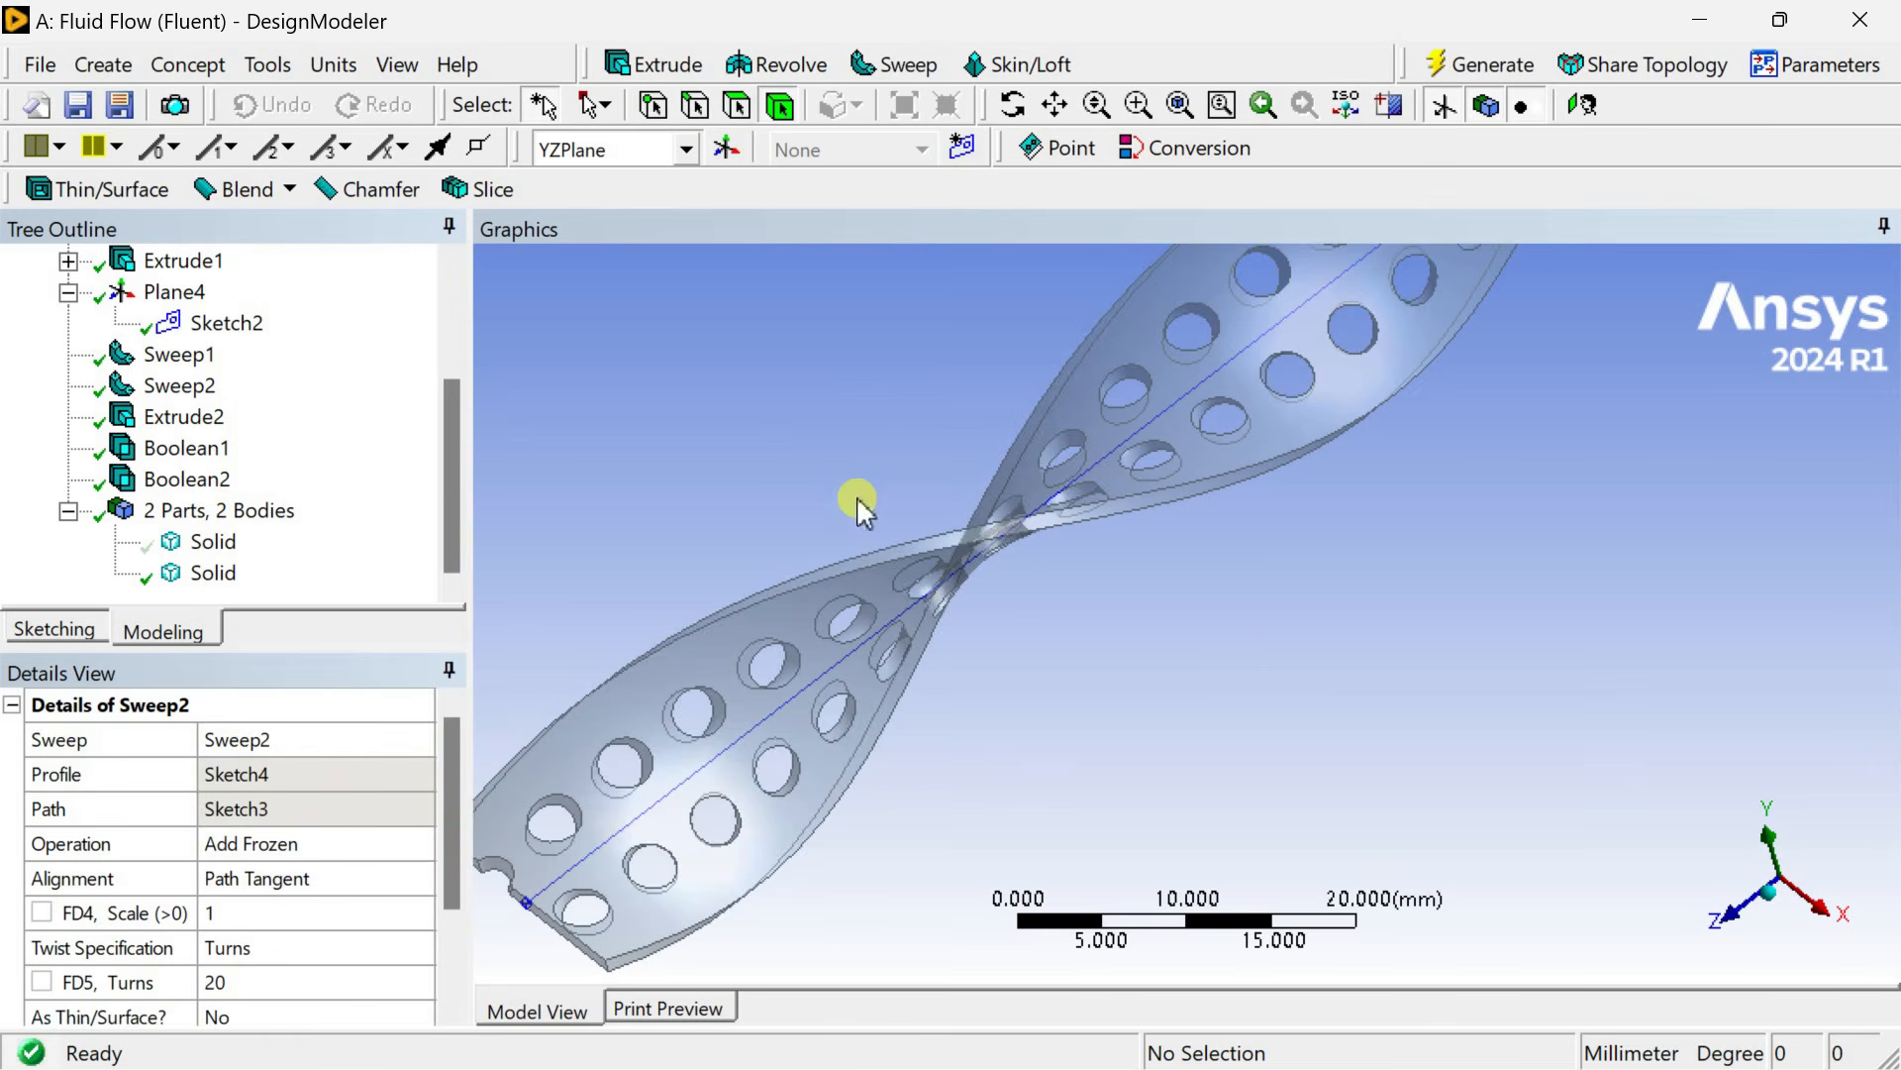
# Change the plate sweep's twist to 10 turns and regenerate.
pyautogui.moveTo(1218, 615); pyautogui.dragTo(554, 921, button='middle')
pyautogui.click(291, 978)
pyautogui.click(1475, 67)
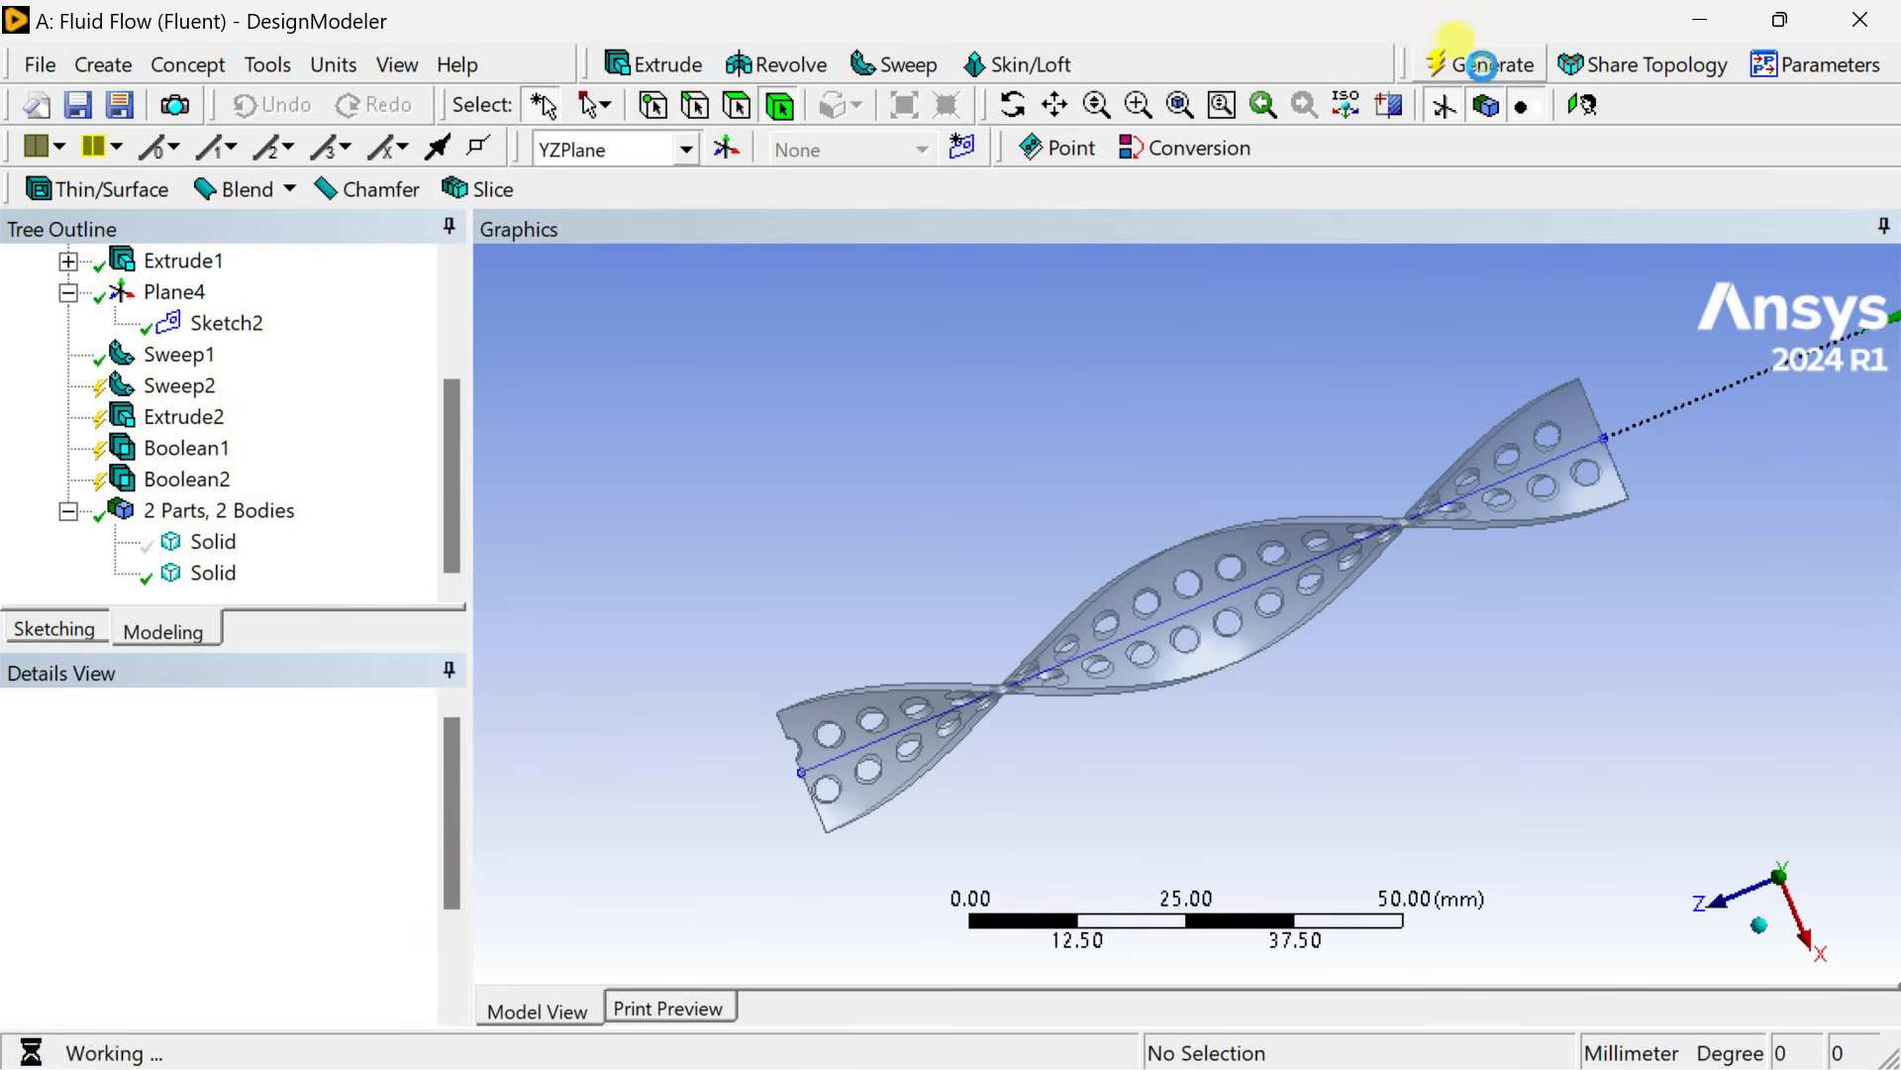
# Inspect the perforated plate body and show all hidden bodies to bring back the outer pipe.
pyautogui.click(343, 975)
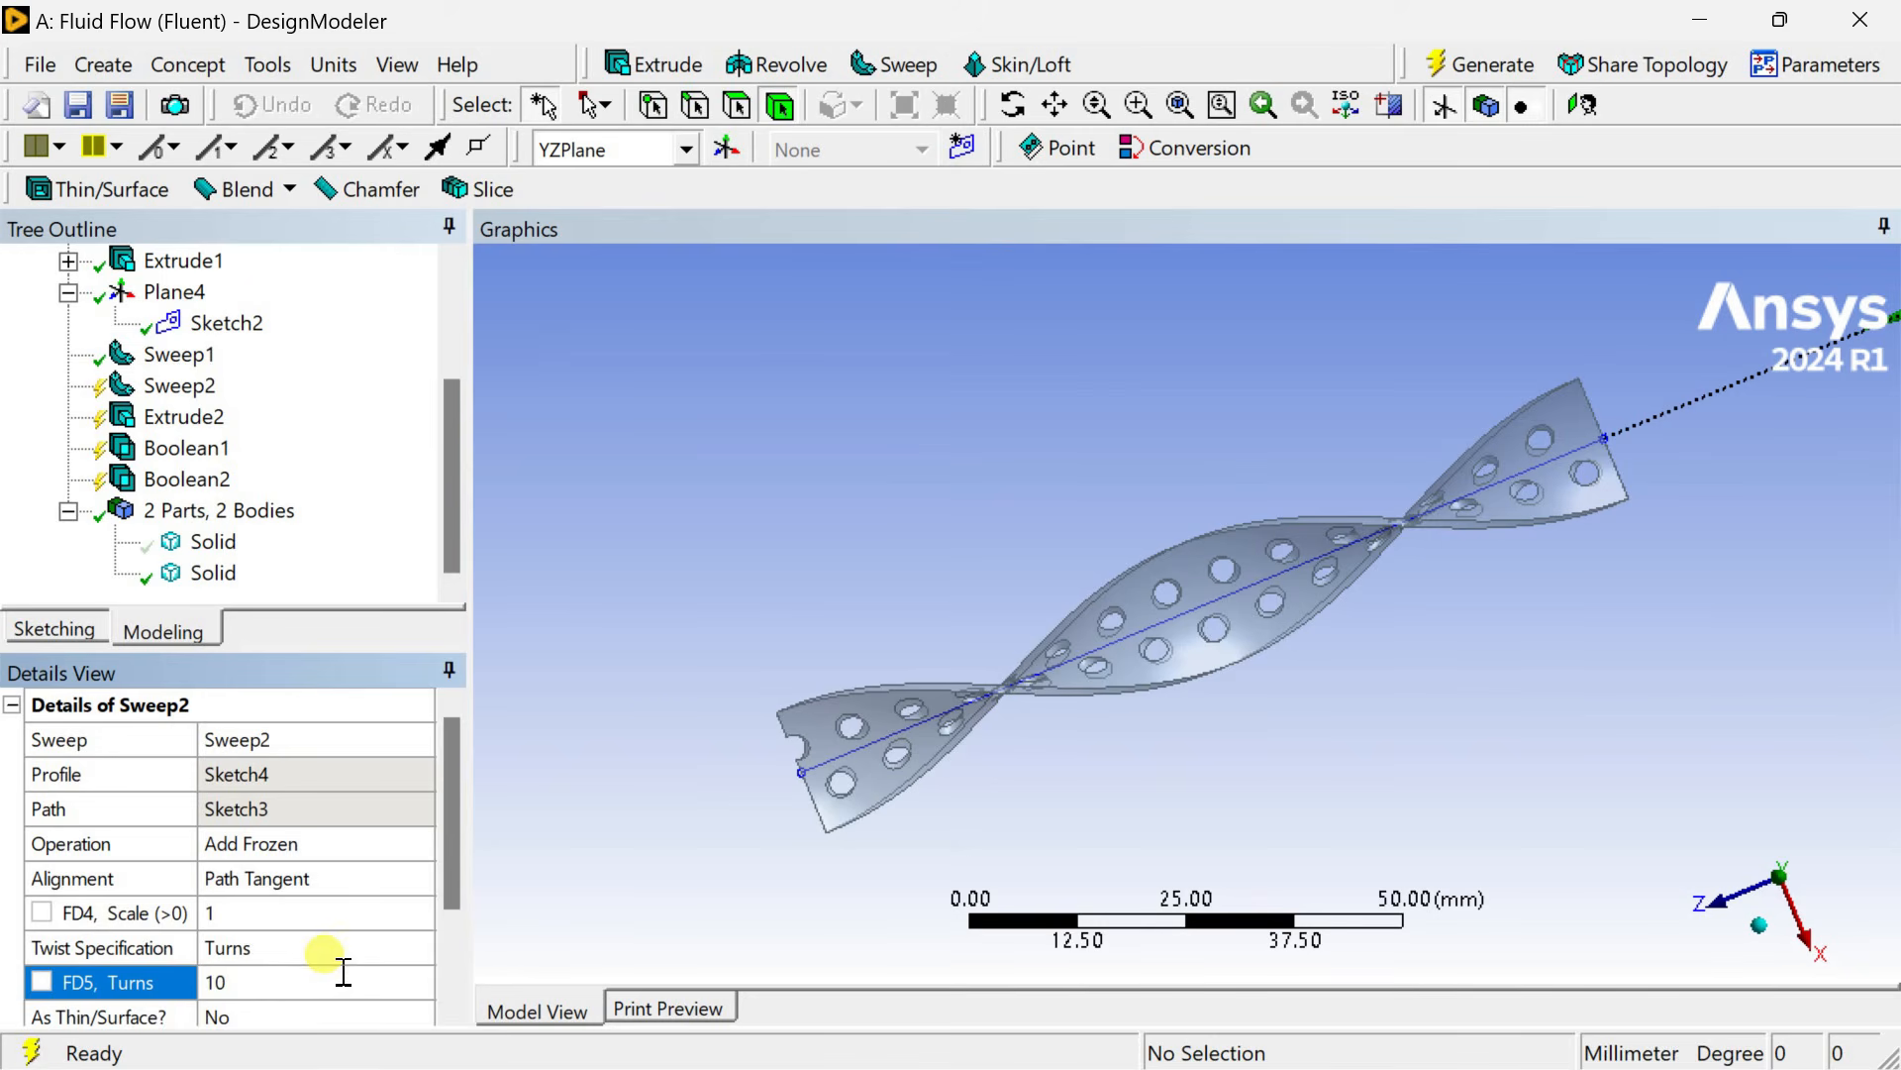
pyautogui.click(1502, 87)
pyautogui.click(1224, 661)
pyautogui.moveTo(1224, 661); pyautogui.dragTo(406, 713, button='middle')
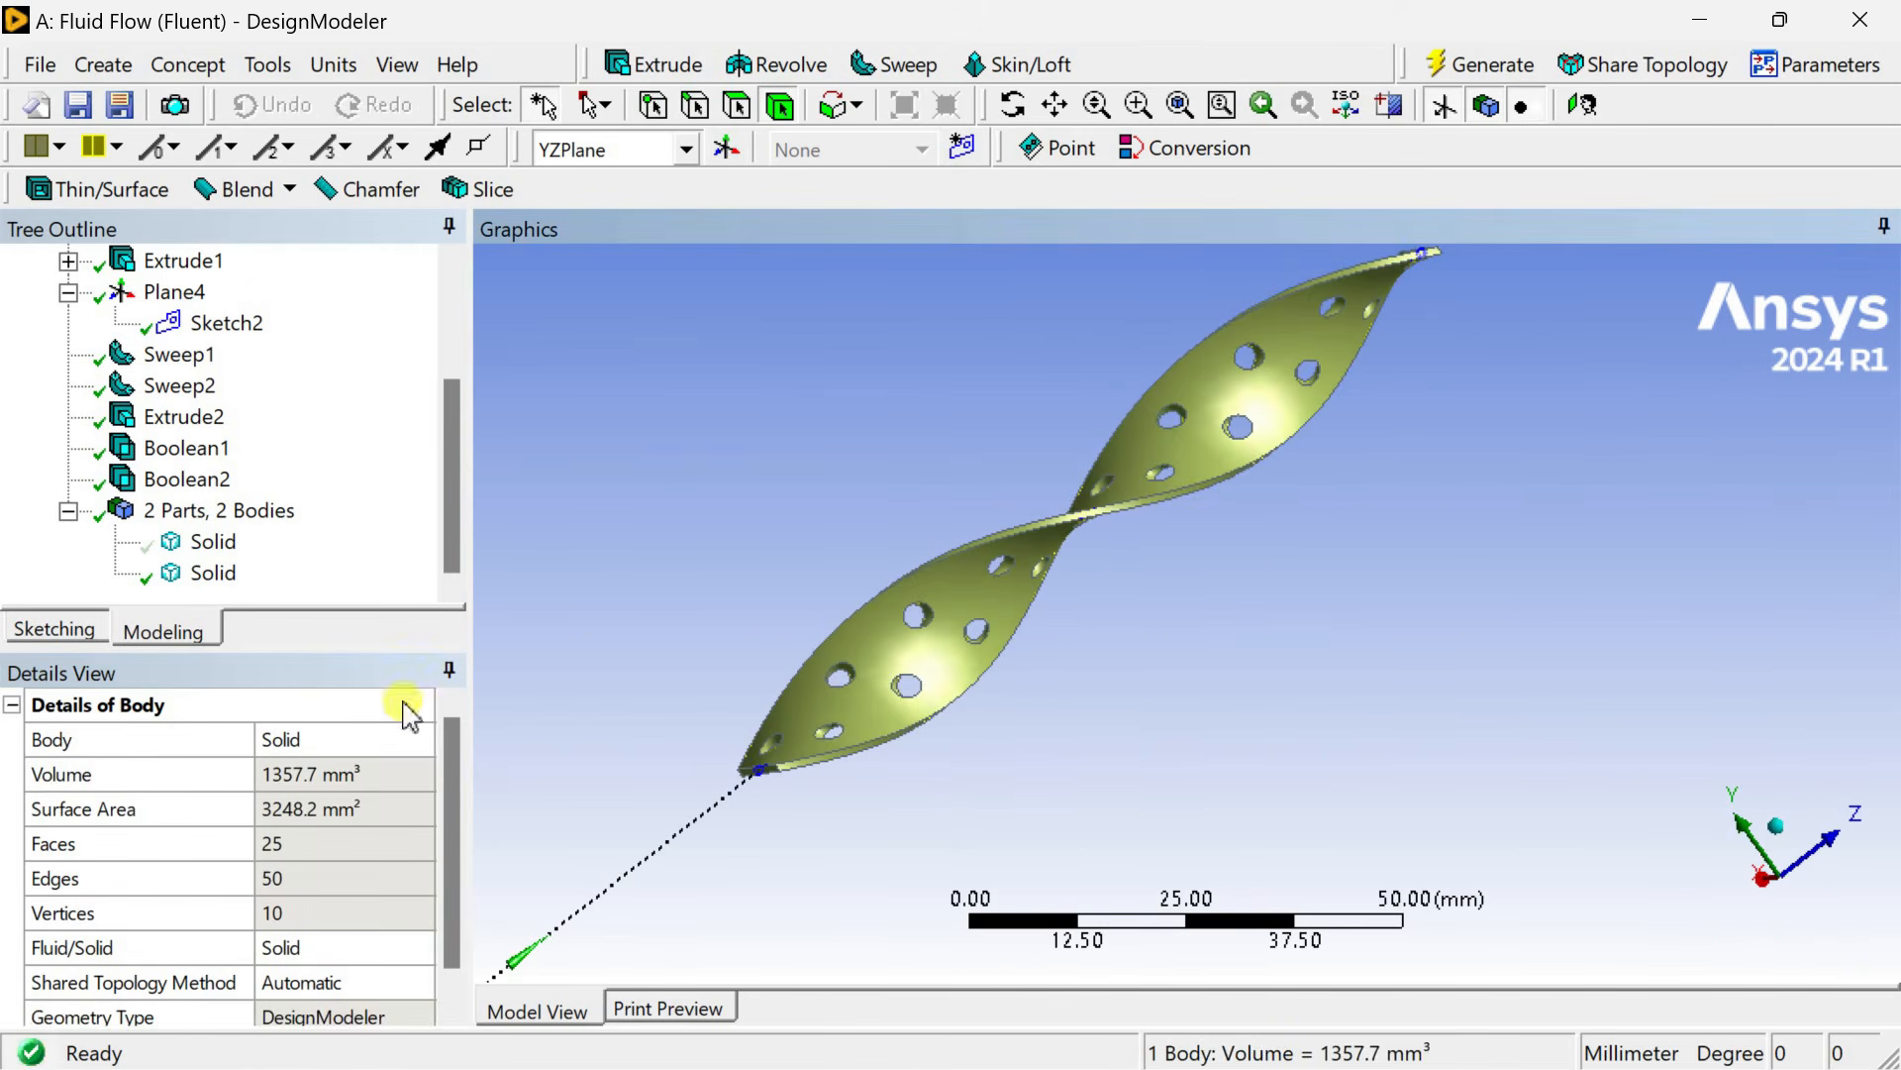
pyautogui.keyDown('ctrl'); pyautogui.click(212, 574); pyautogui.keyUp('ctrl')
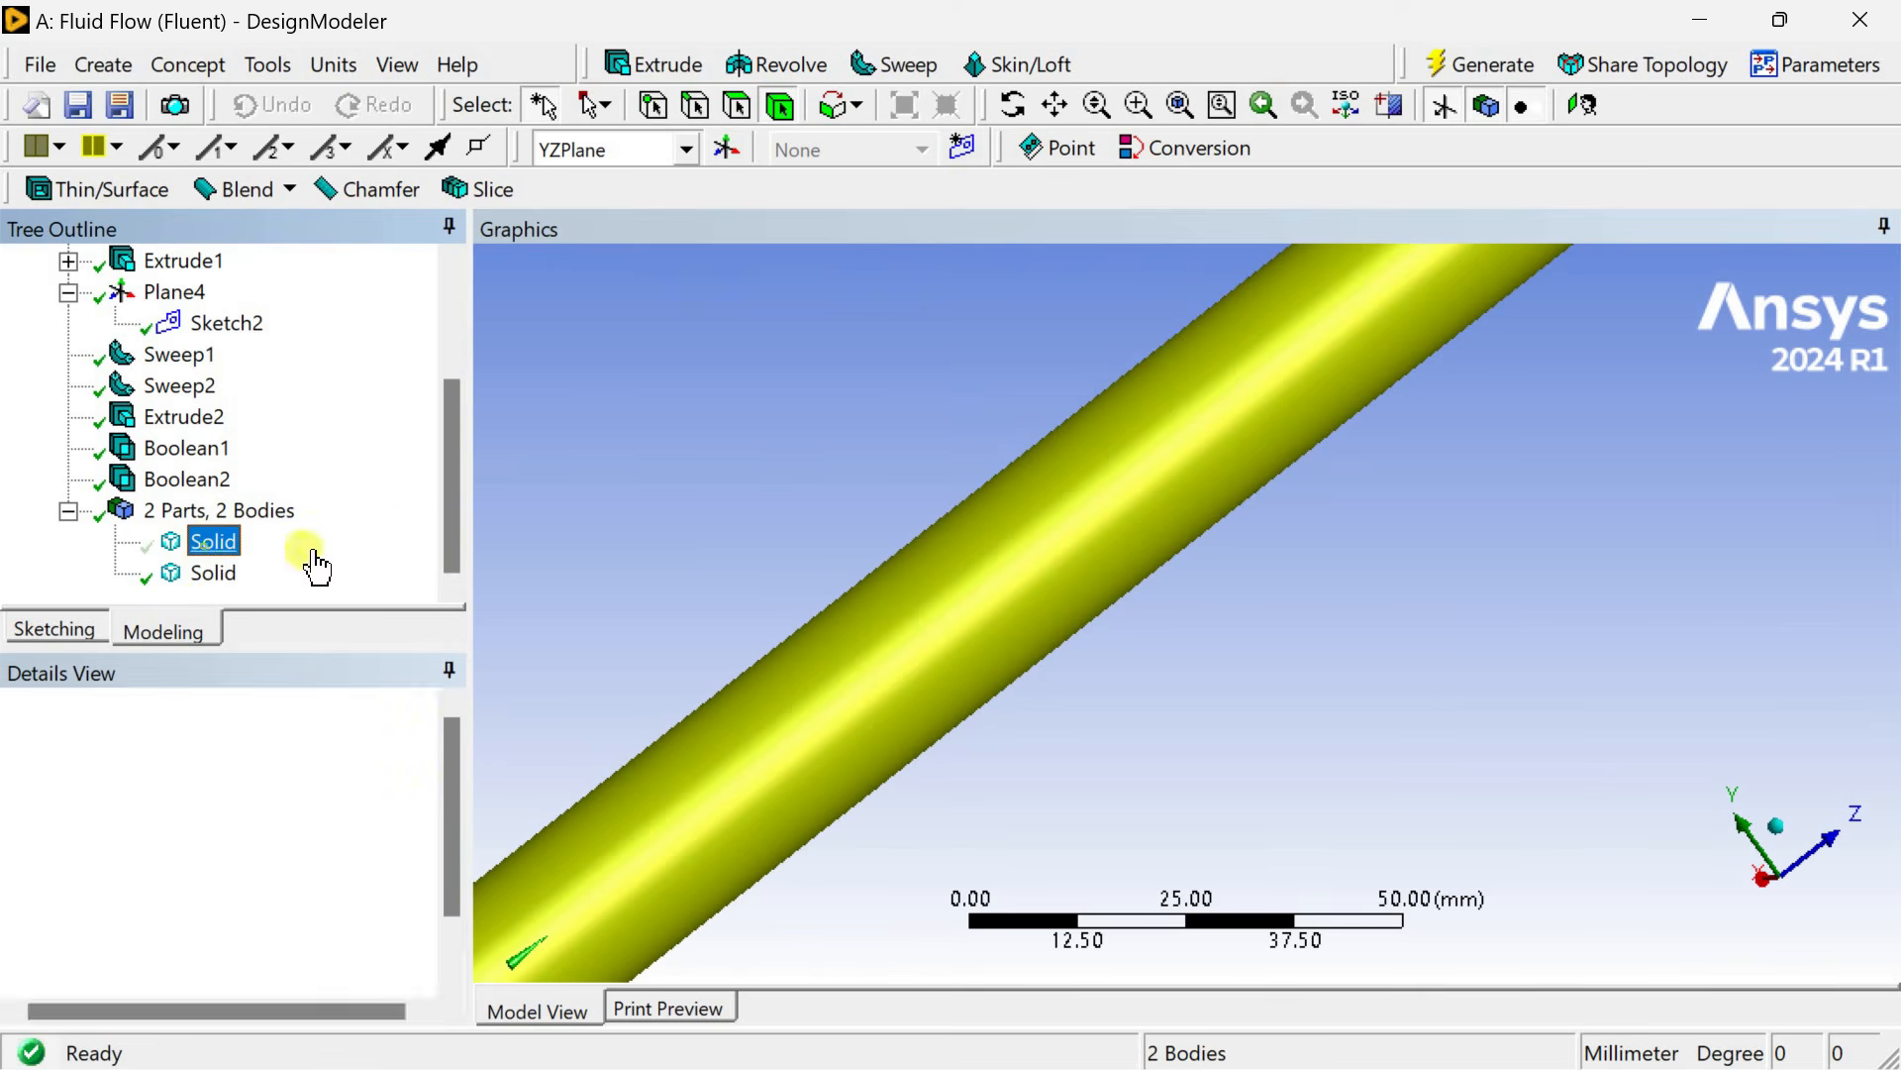
pyautogui.click(591, 515)
pyautogui.scroll(-2, 591, 515)
pyautogui.rightClick(602, 523)
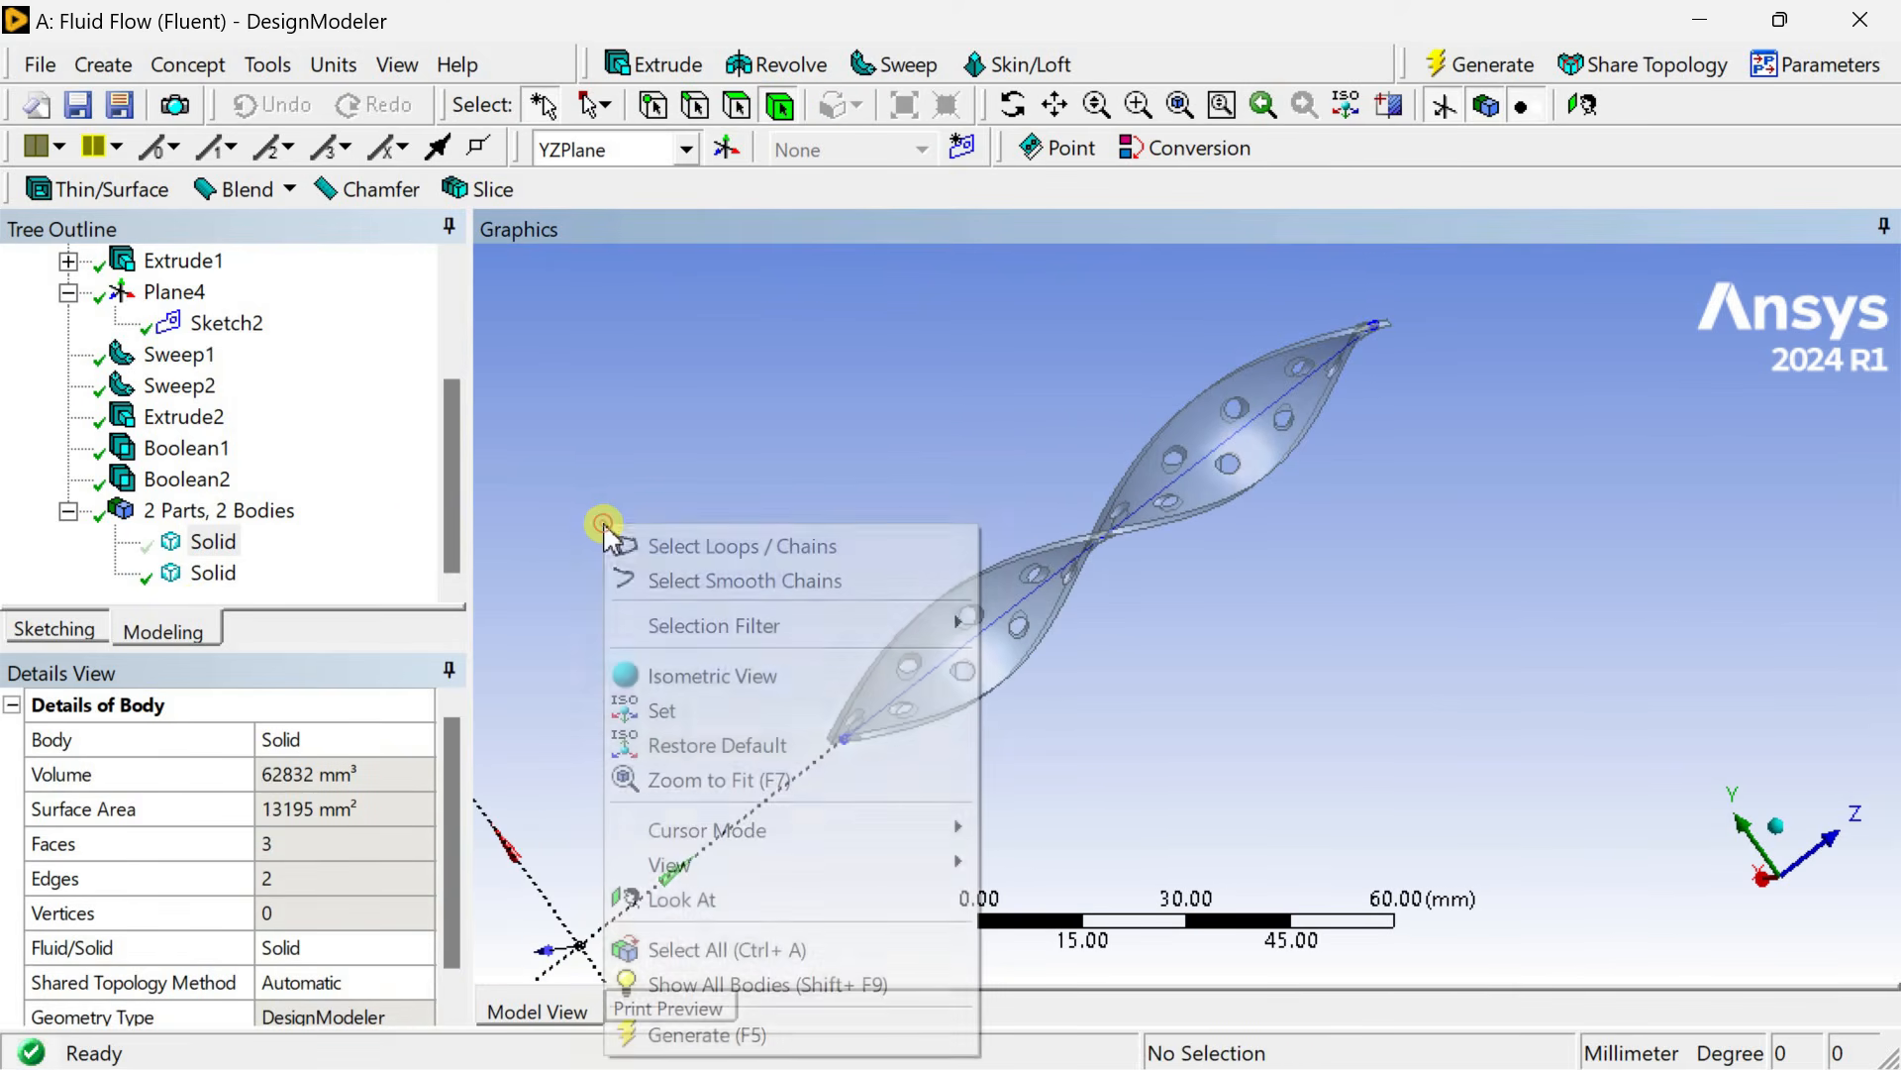
pyautogui.click(722, 982)
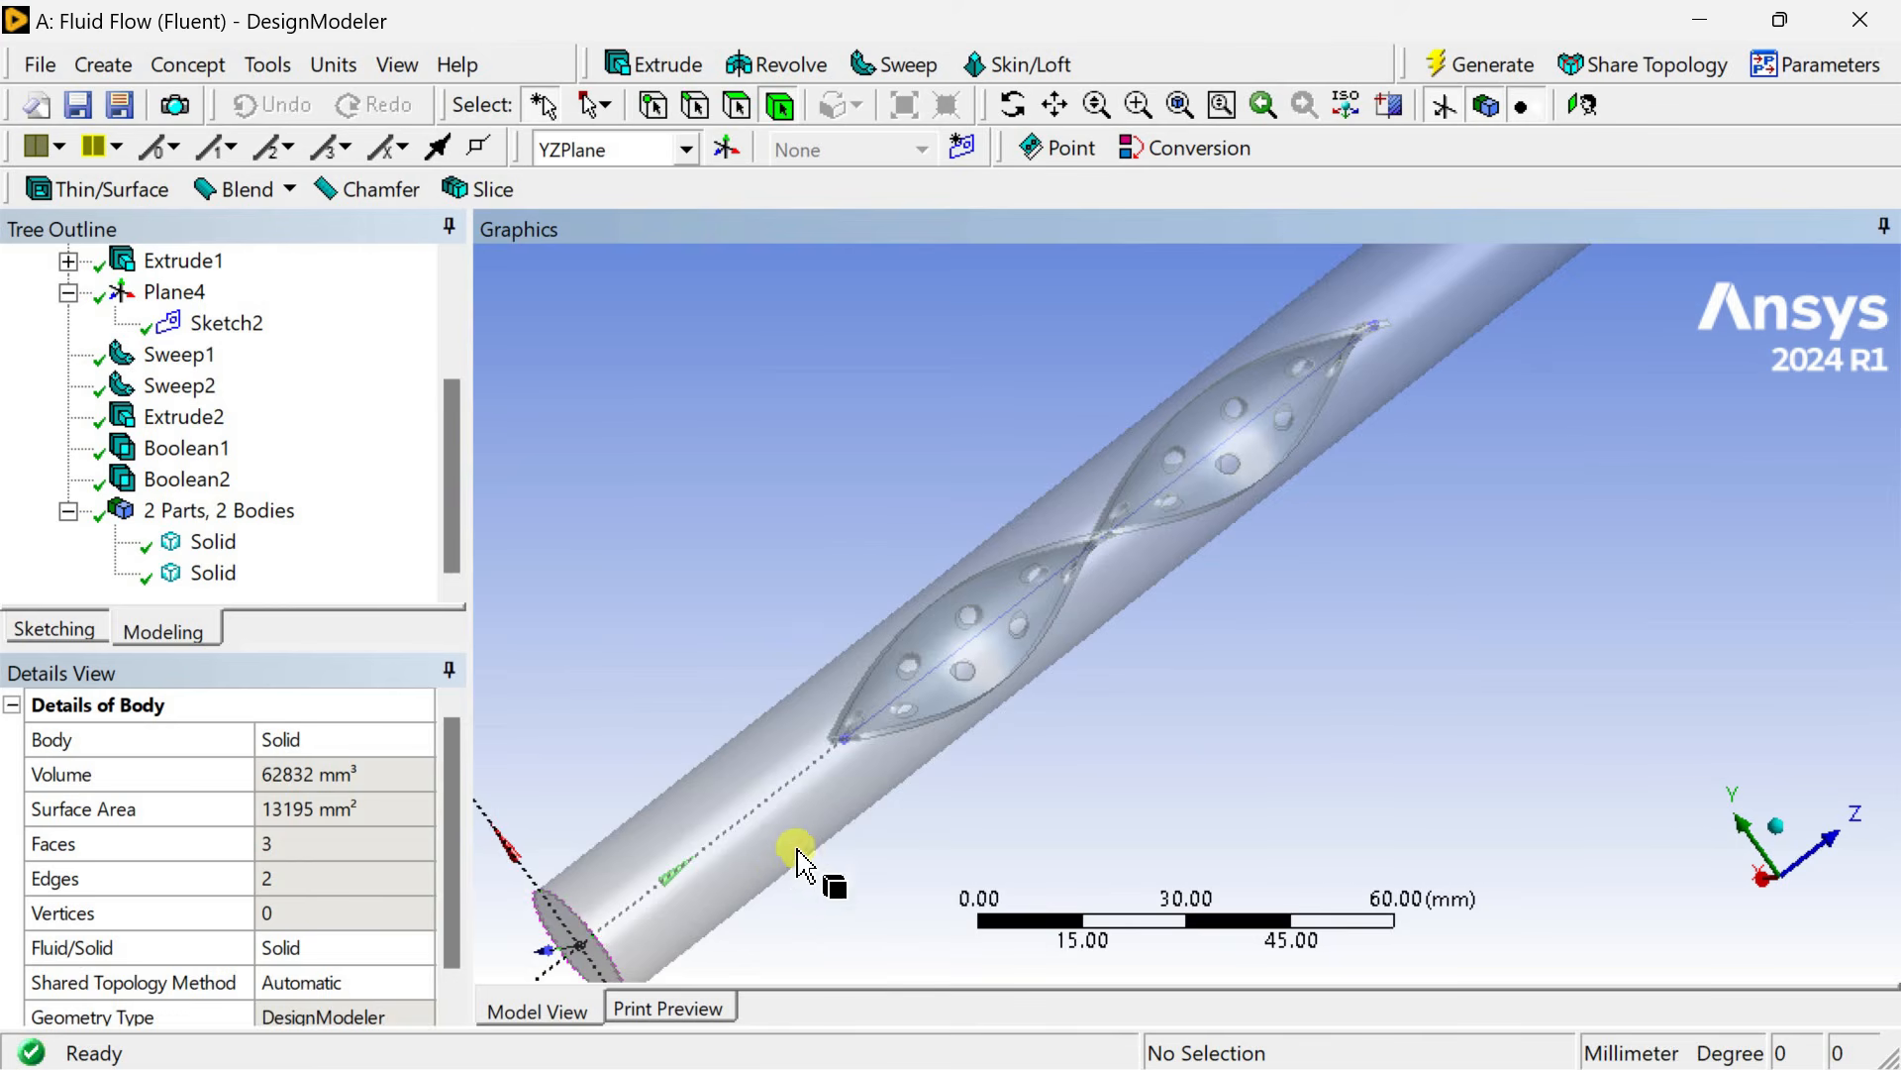
# Start a Boolean Subtract with the outer pipe as target body and the twisted plate as tool body.
pyautogui.press('F7')
pyautogui.moveTo(814, 792); pyautogui.dragTo(839, 723, button='middle')
pyautogui.click(99, 63)
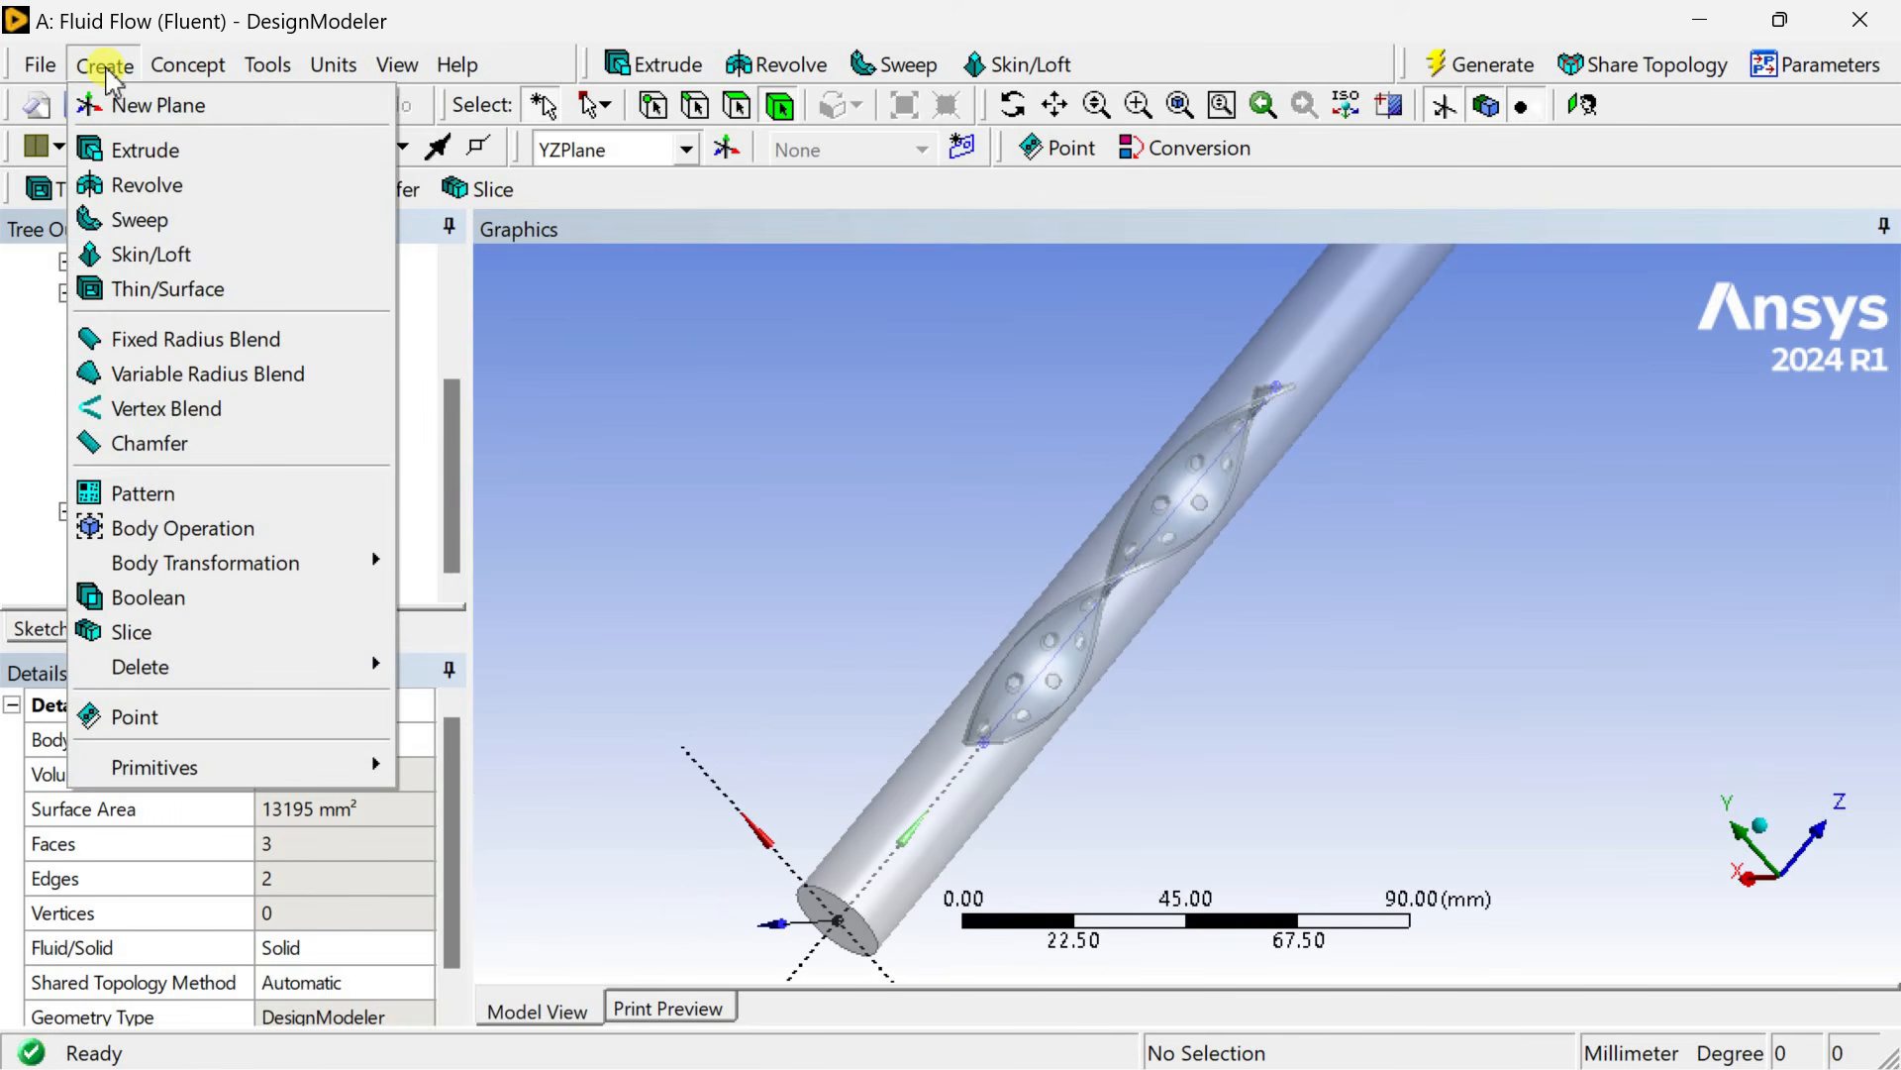
pyautogui.click(242, 604)
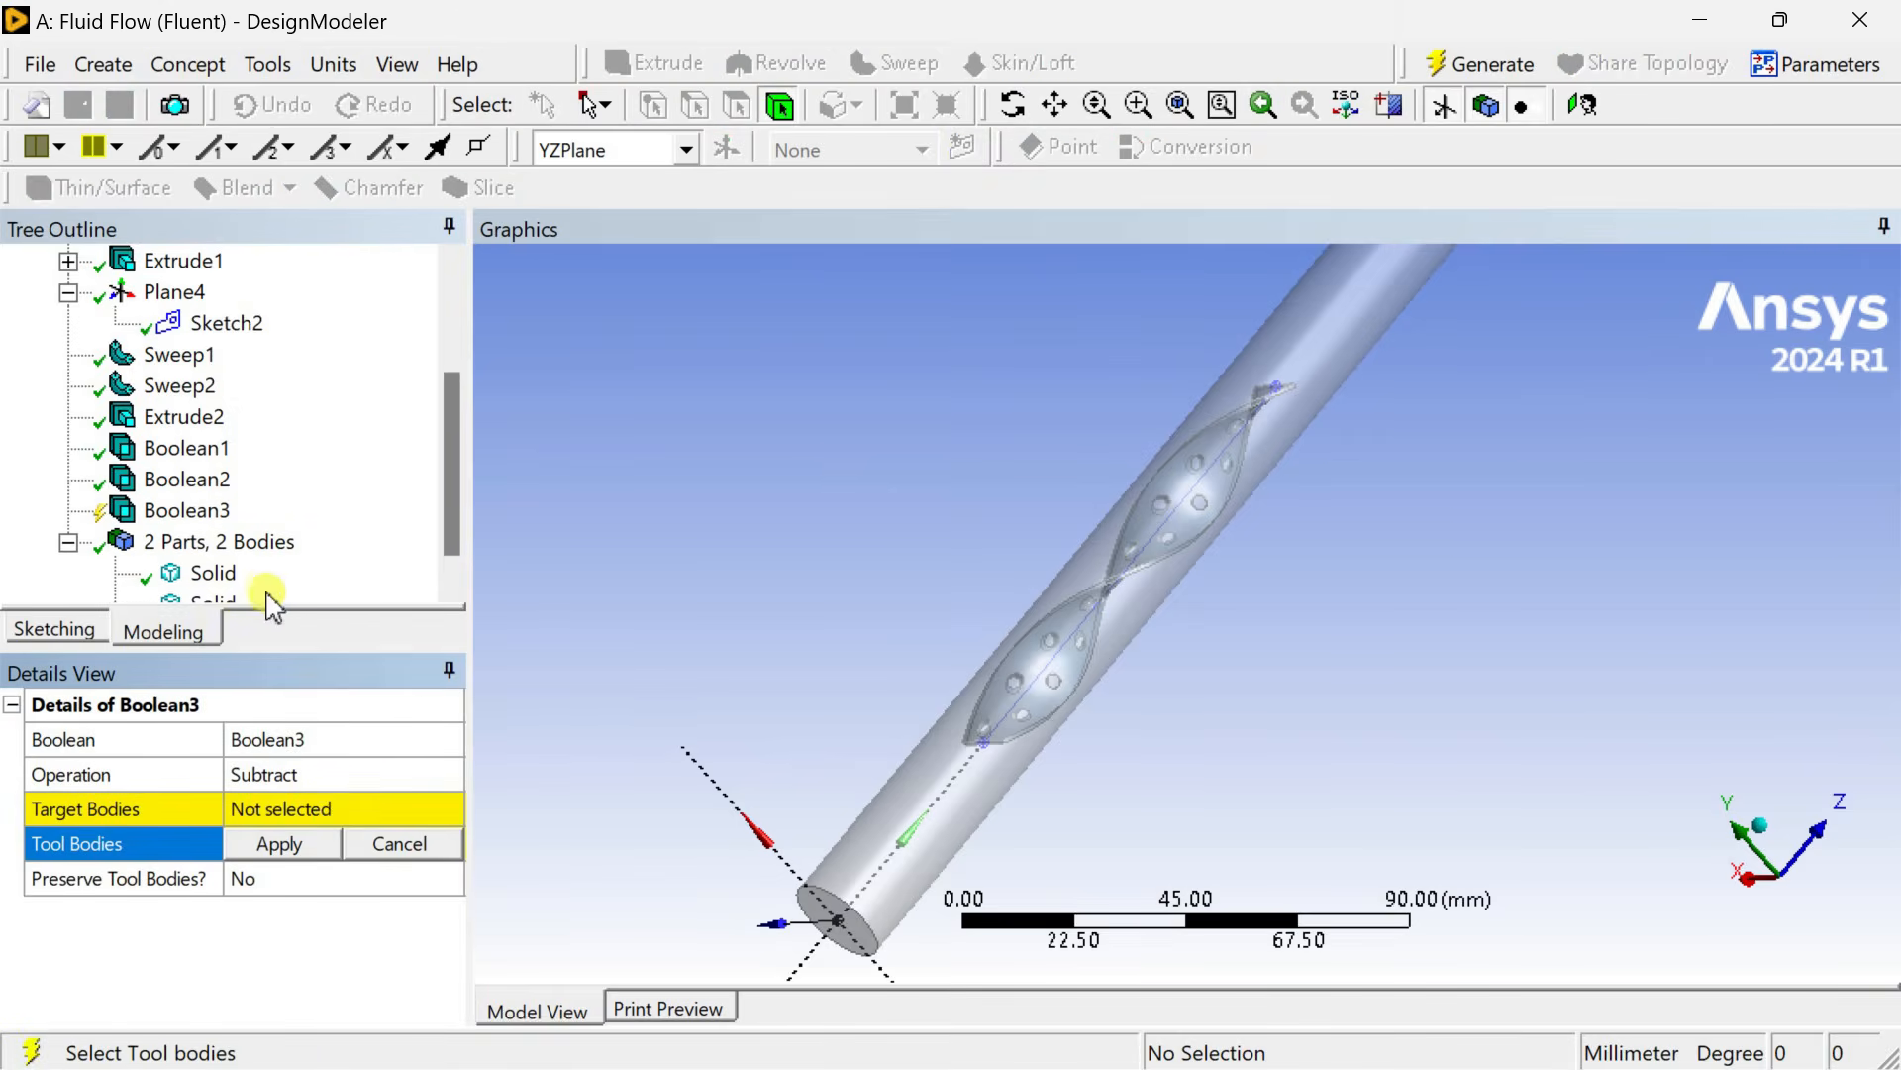
pyautogui.click(347, 810)
pyautogui.click(873, 814)
pyautogui.click(307, 820)
pyautogui.click(306, 847)
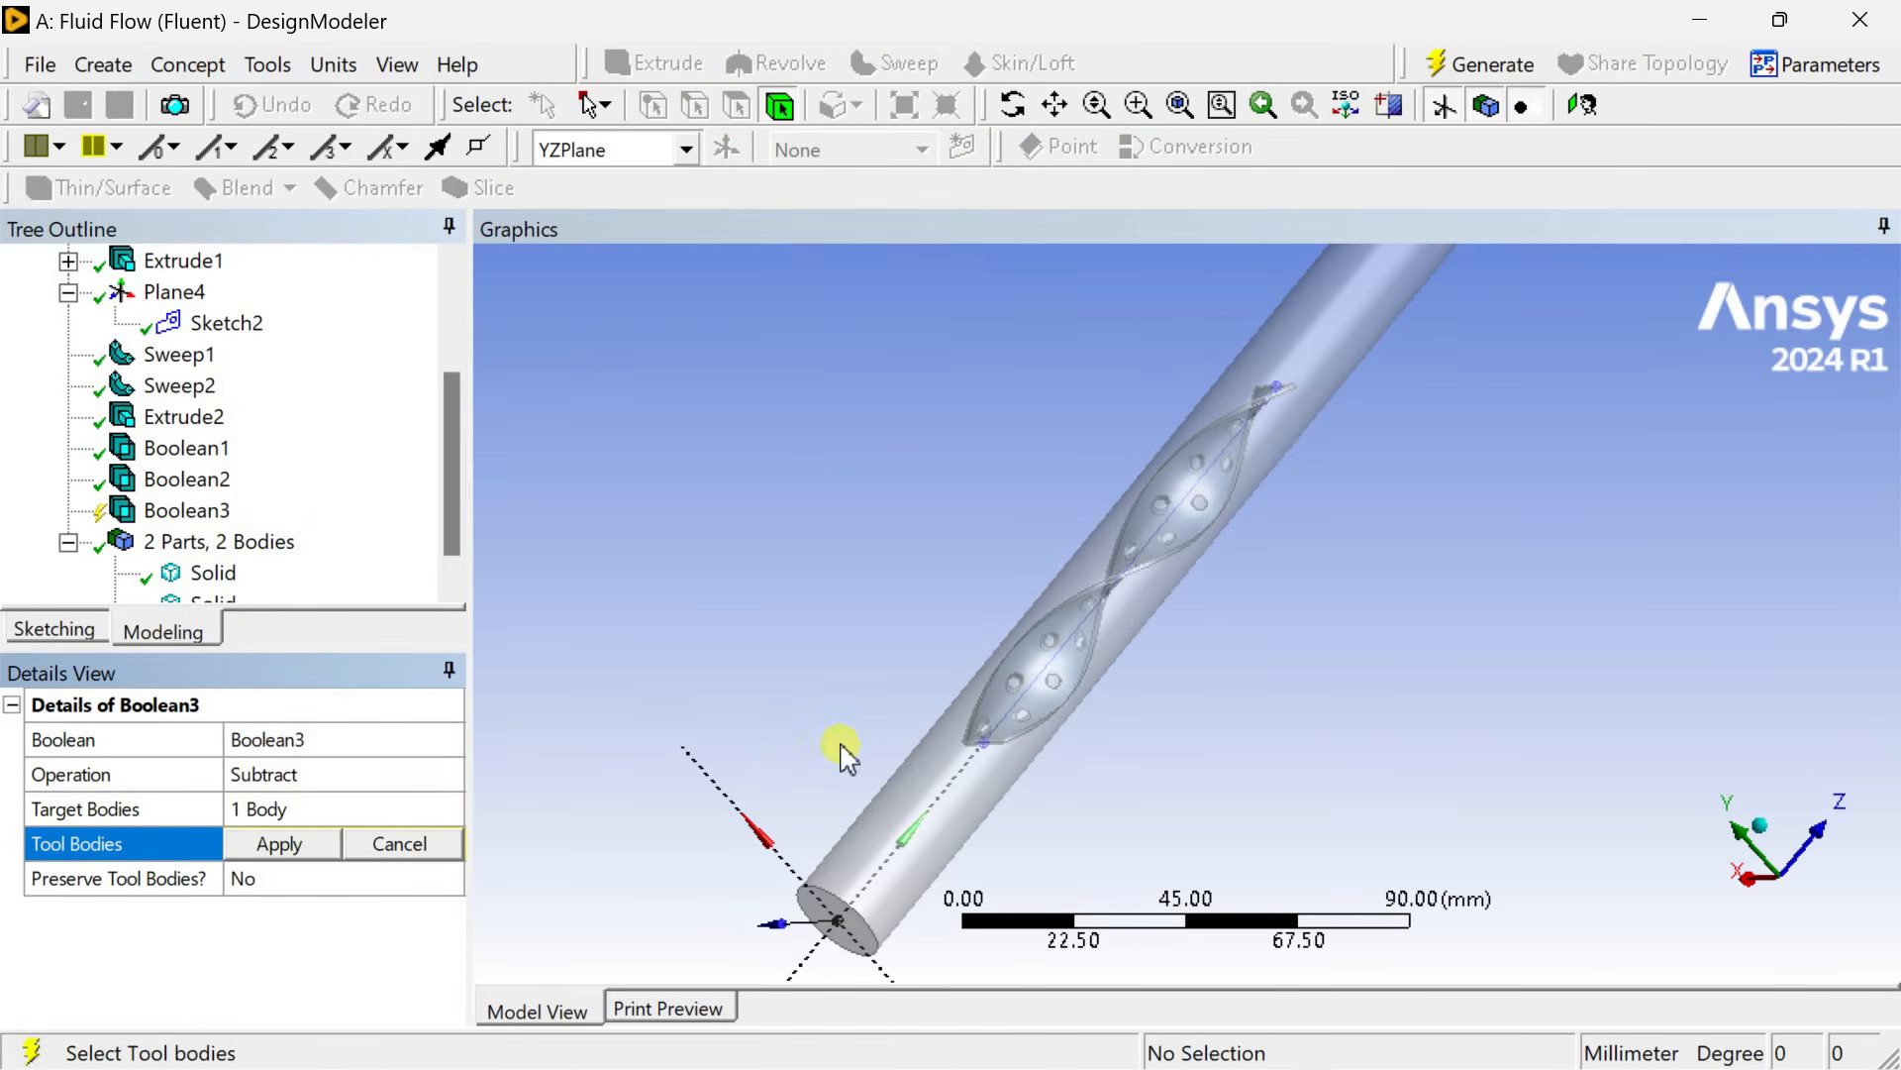
pyautogui.click(974, 740)
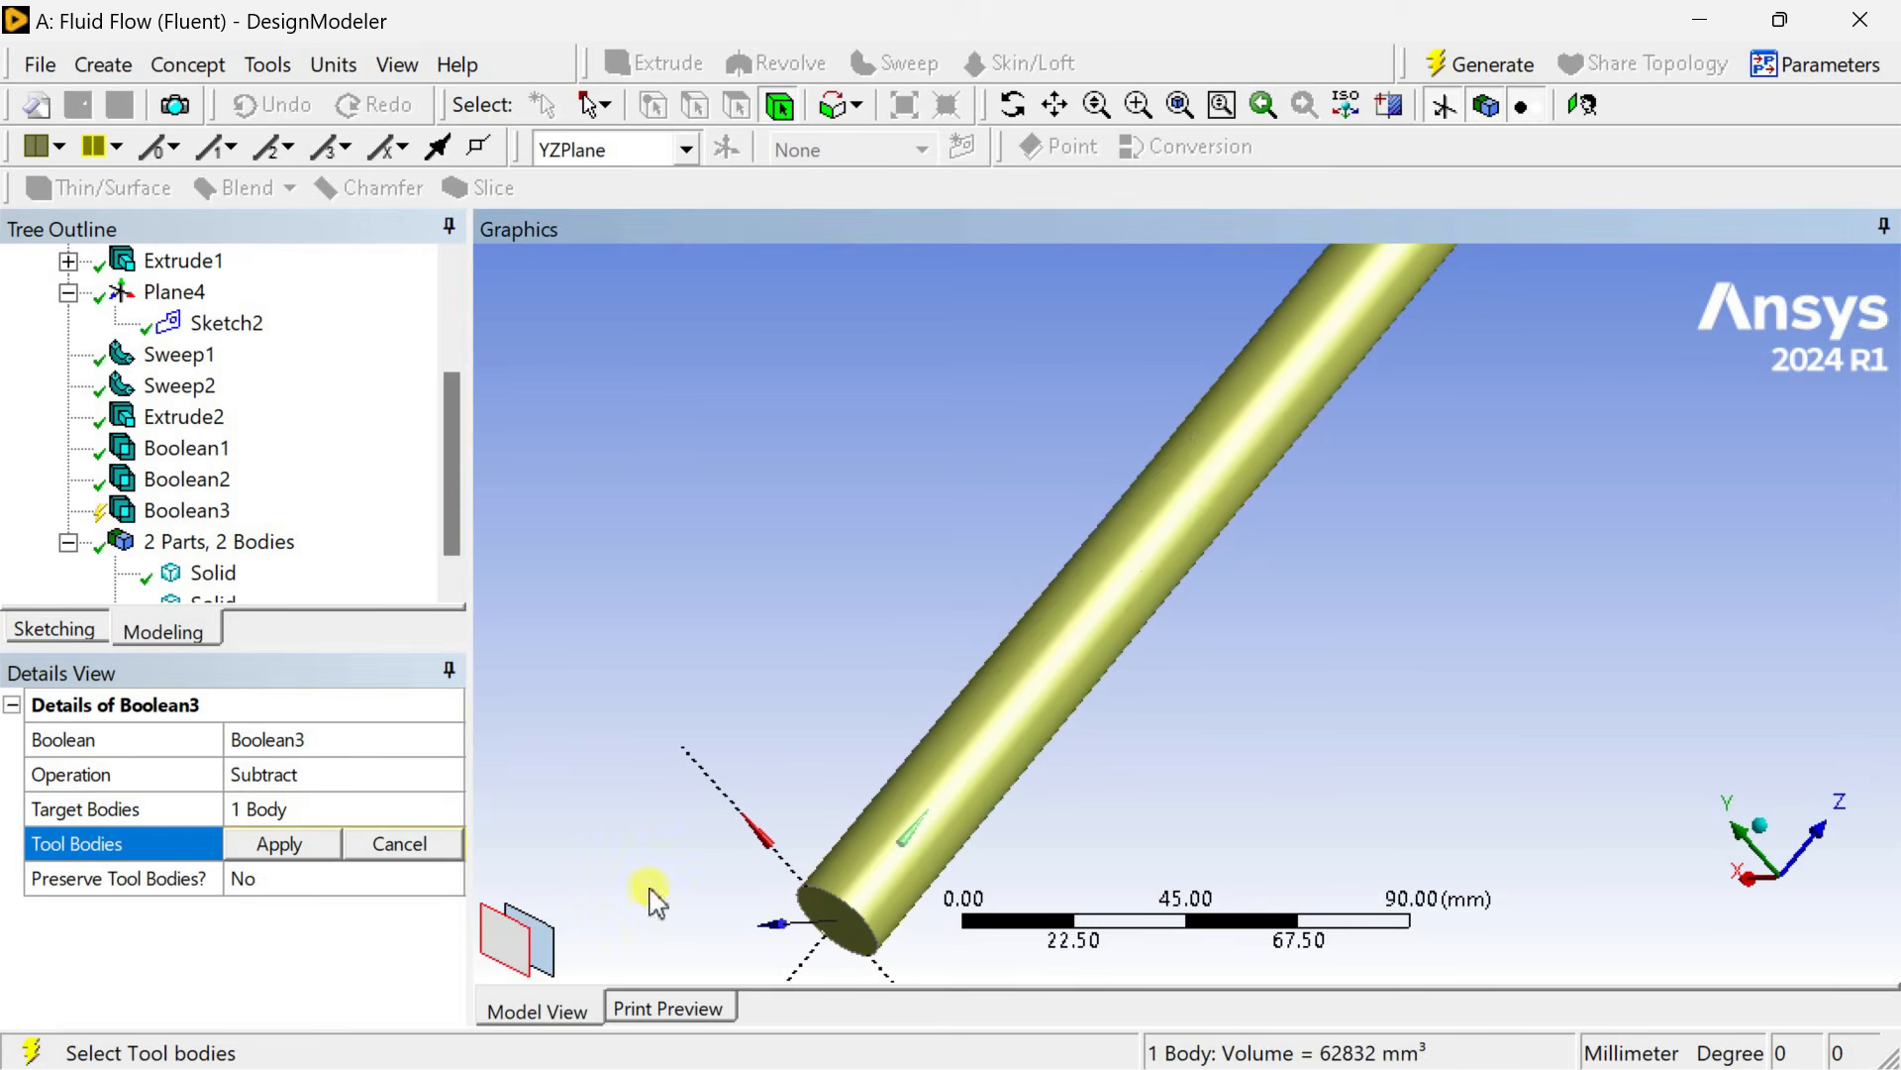
pyautogui.click(544, 934)
pyautogui.click(280, 844)
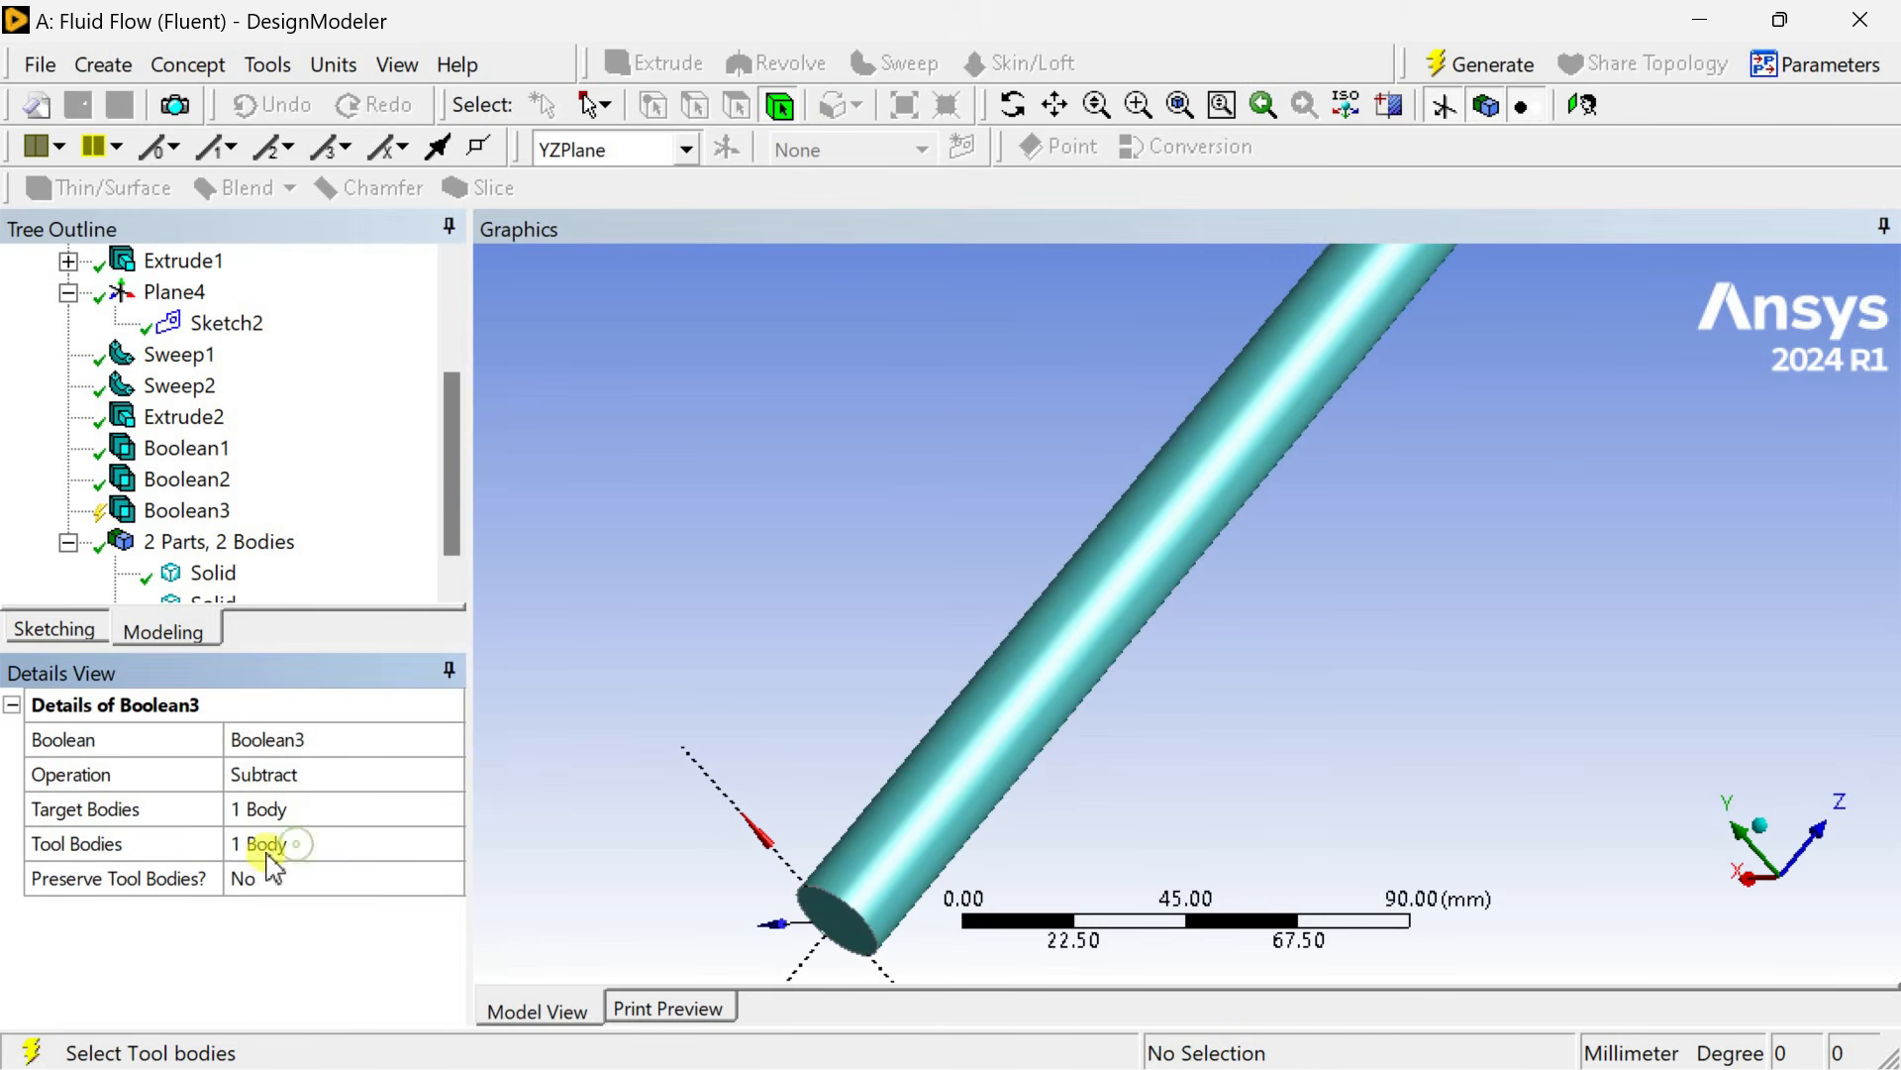
# Set the subtraction to preserve tool bodies and generate it.
pyautogui.click(315, 883)
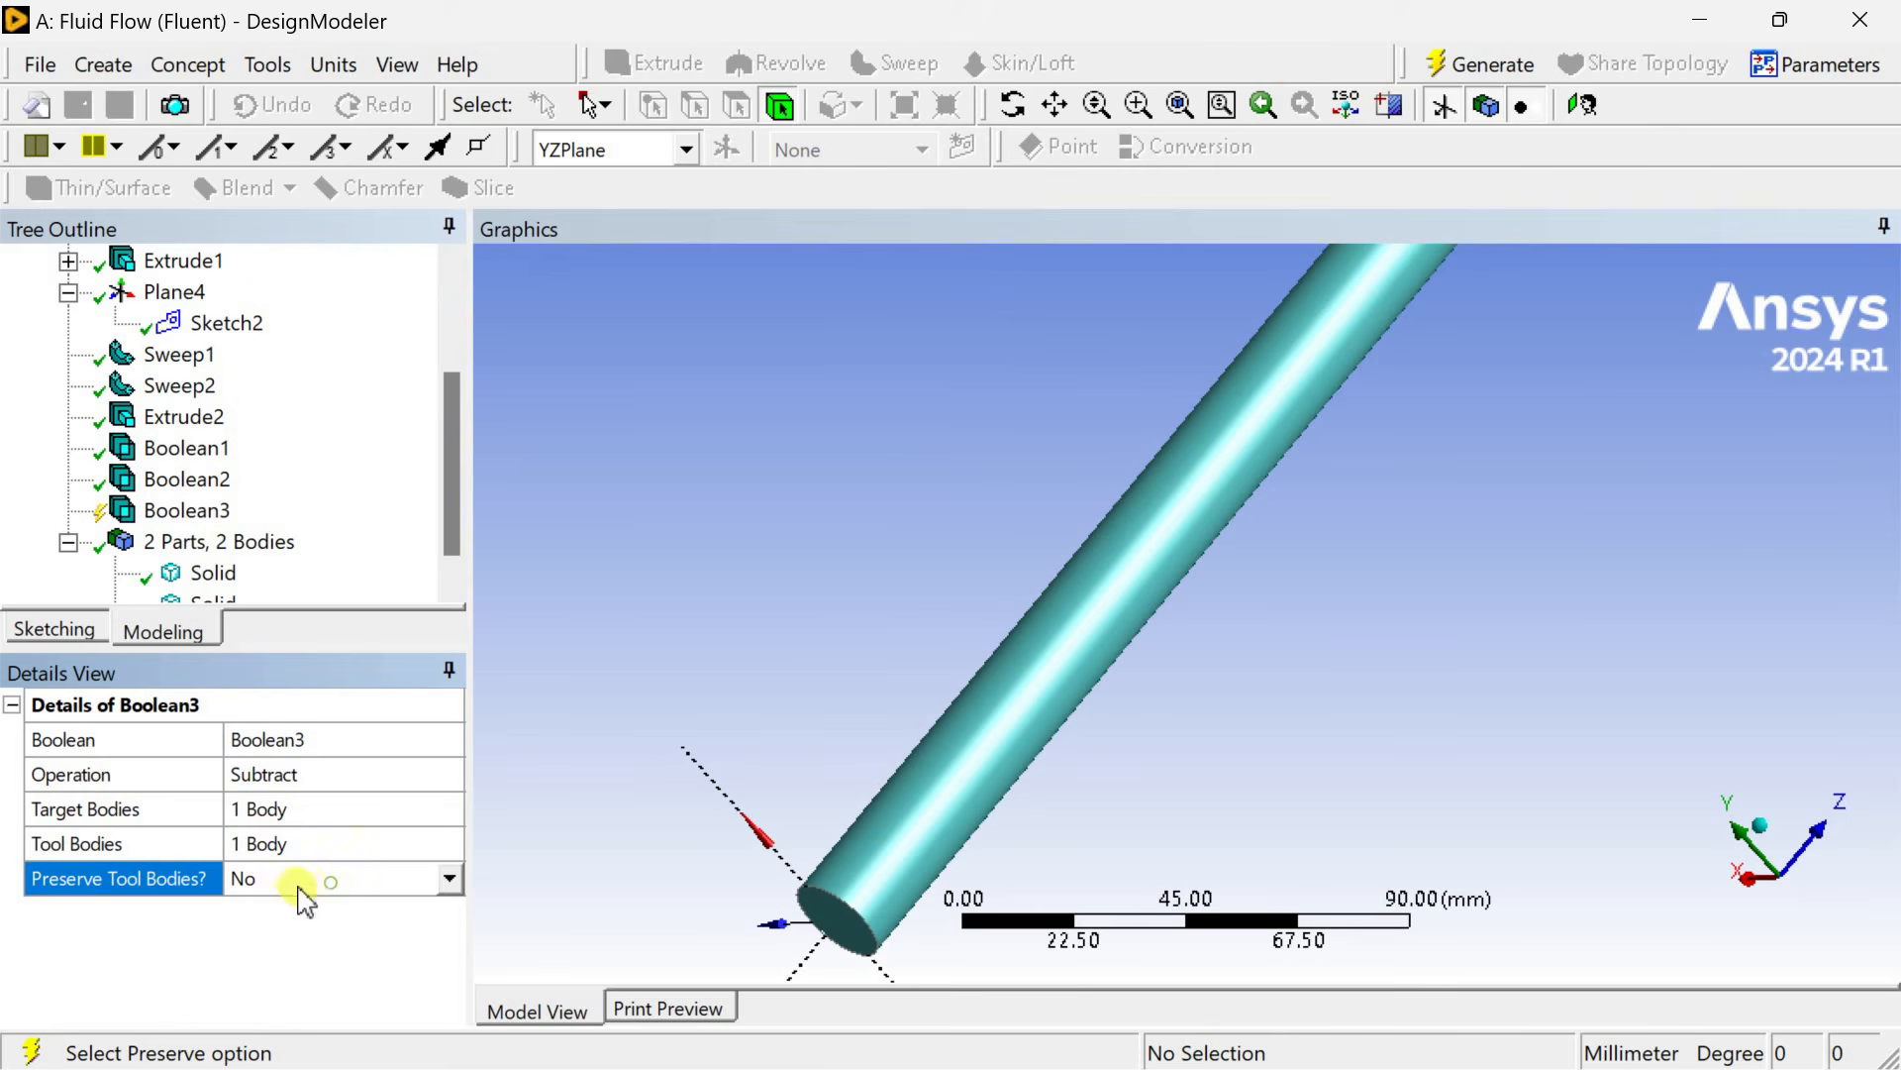
pyautogui.click(448, 880)
pyautogui.click(356, 937)
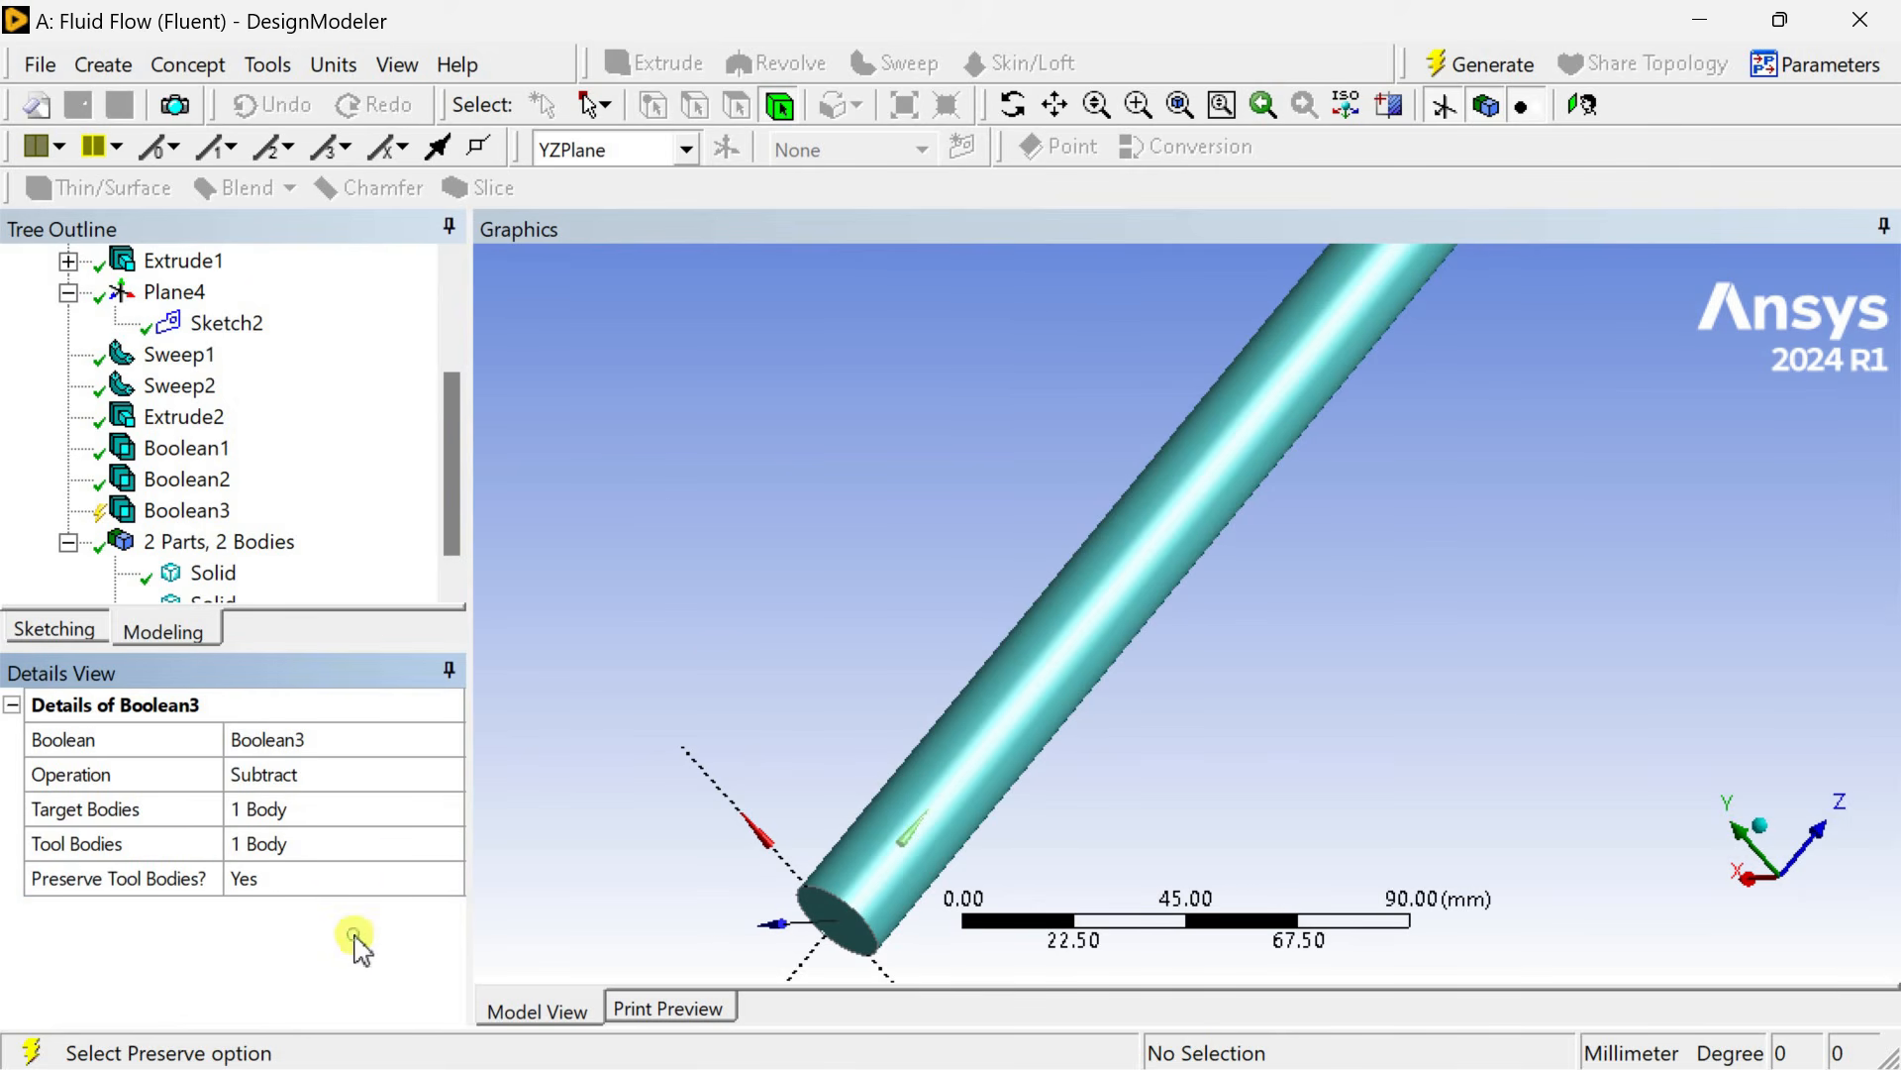
pyautogui.click(1463, 79)
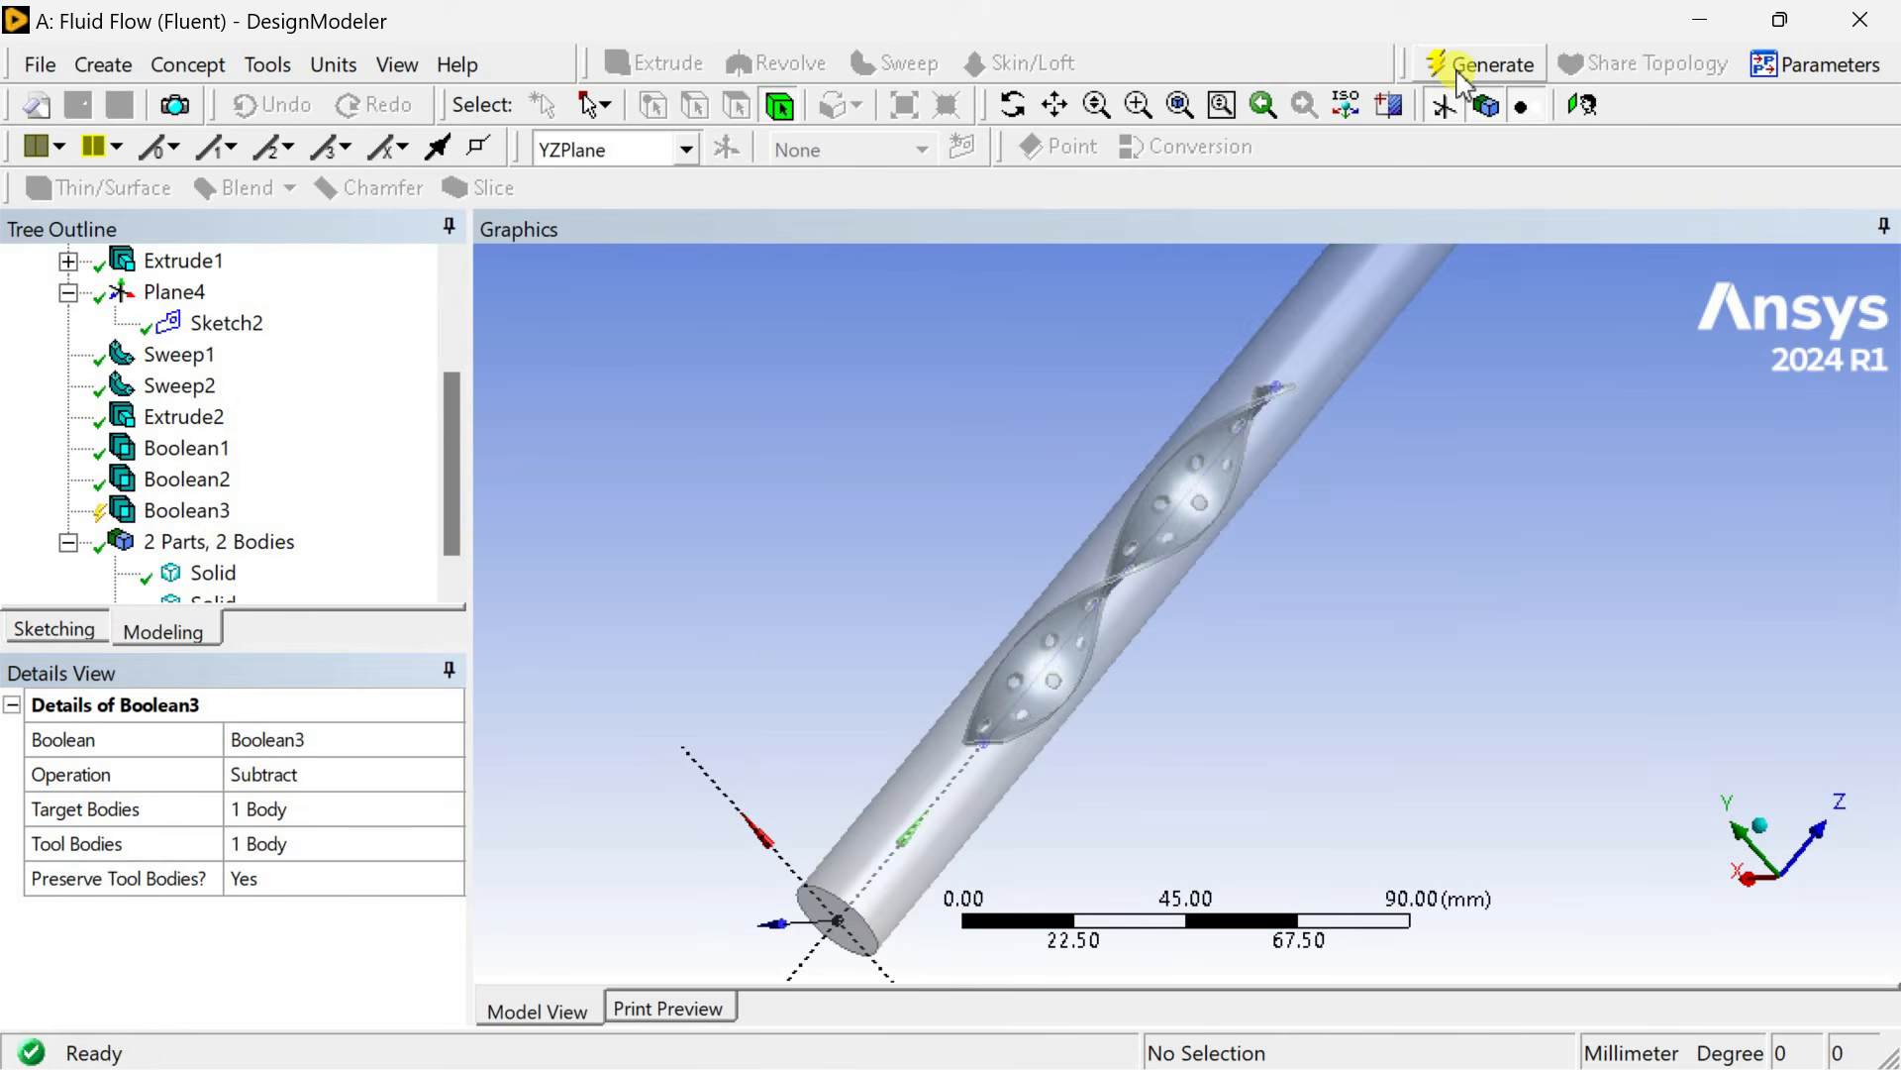
# Select both solid bodies, the pipe fluid and the plate, and combine them into a single new part.
pyautogui.click(1077, 599)
pyautogui.click(866, 565)
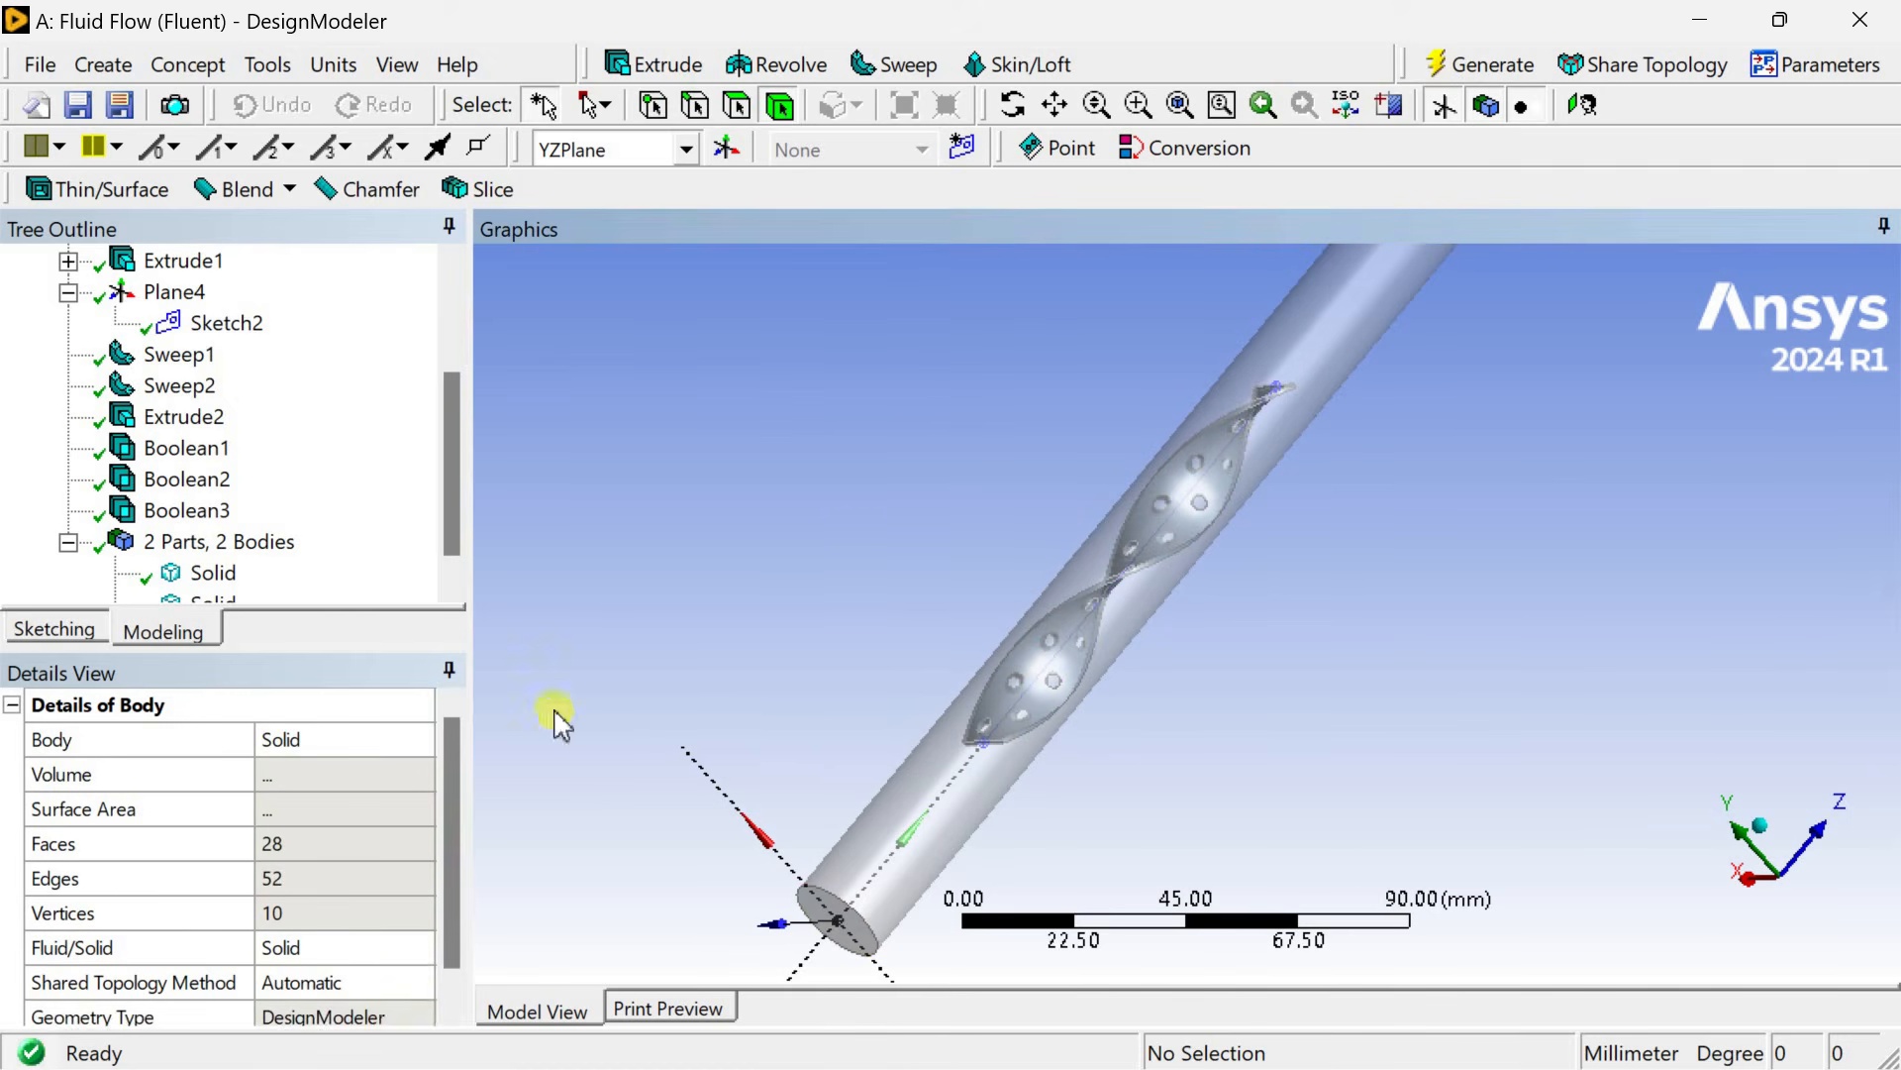
pyautogui.scroll(-1, 202, 591)
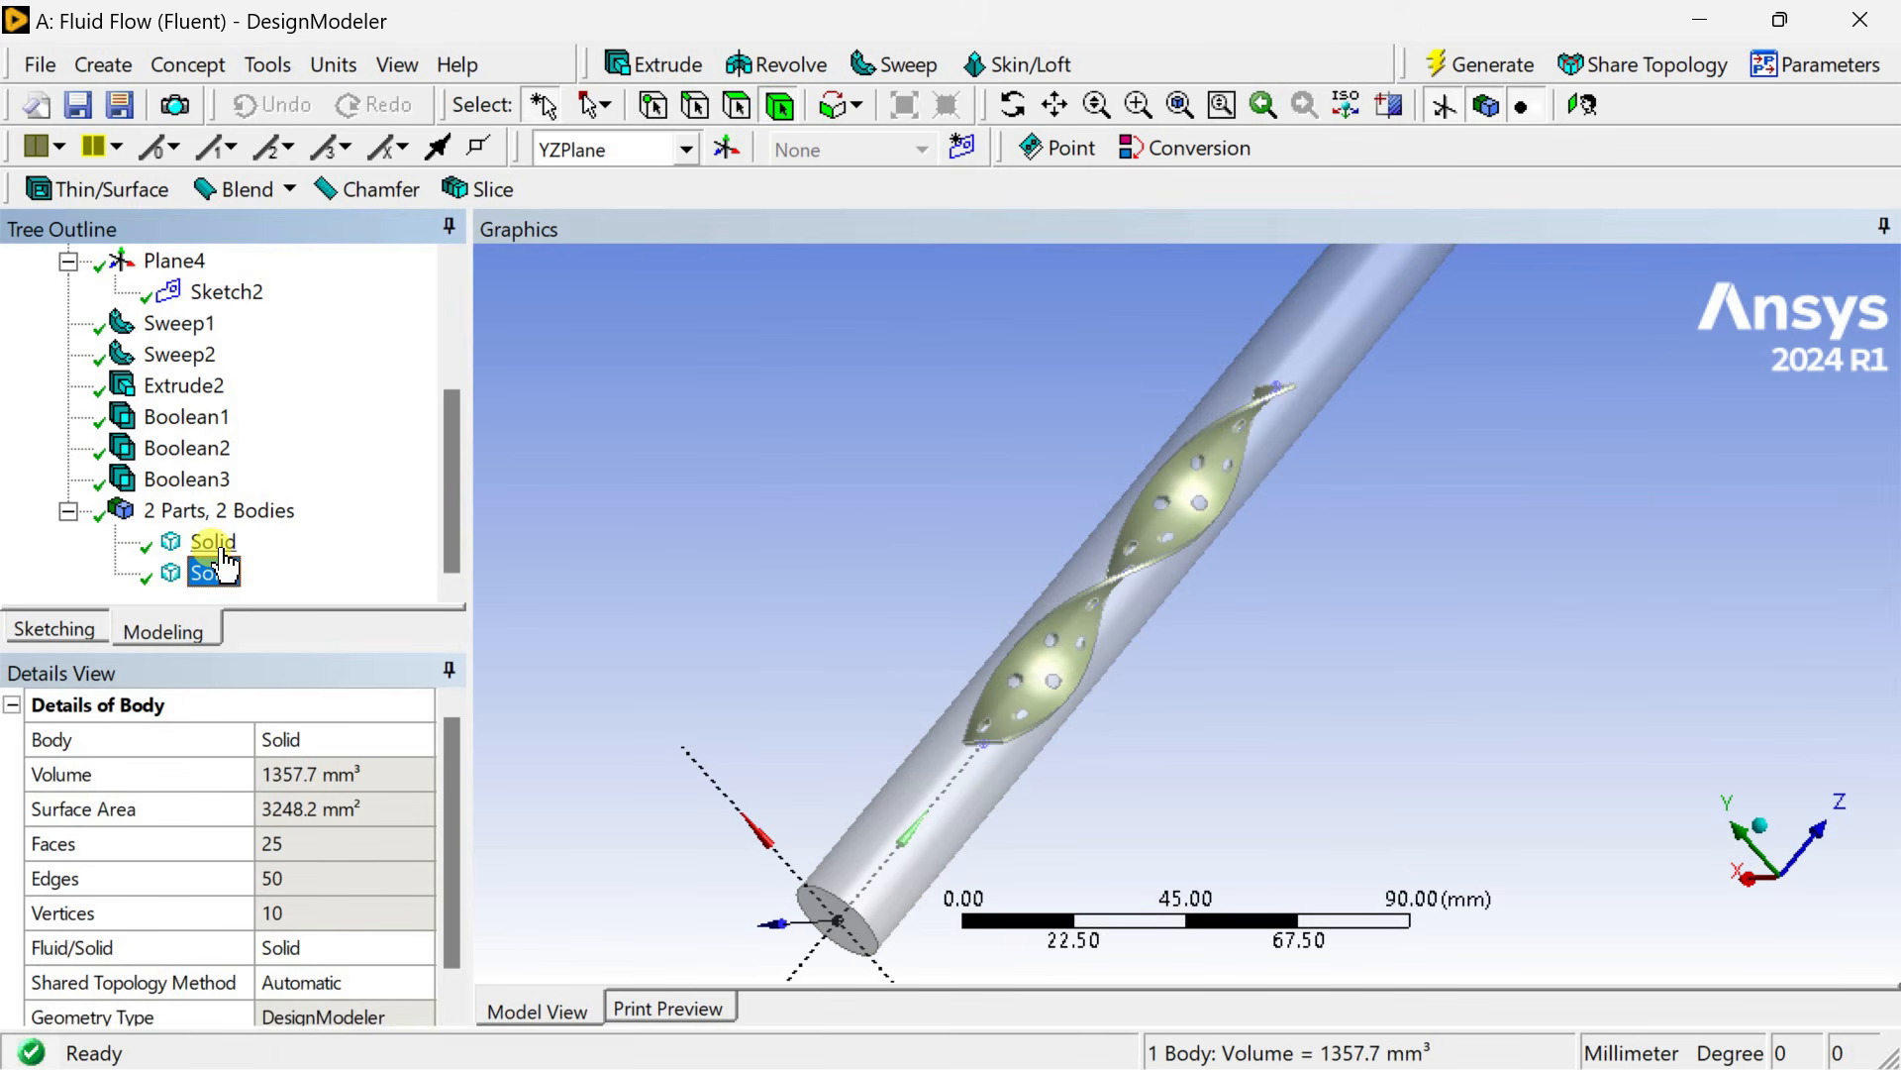
pyautogui.click(220, 547)
pyautogui.keyDown('ctrl'); pyautogui.click(213, 573); pyautogui.keyUp('ctrl')
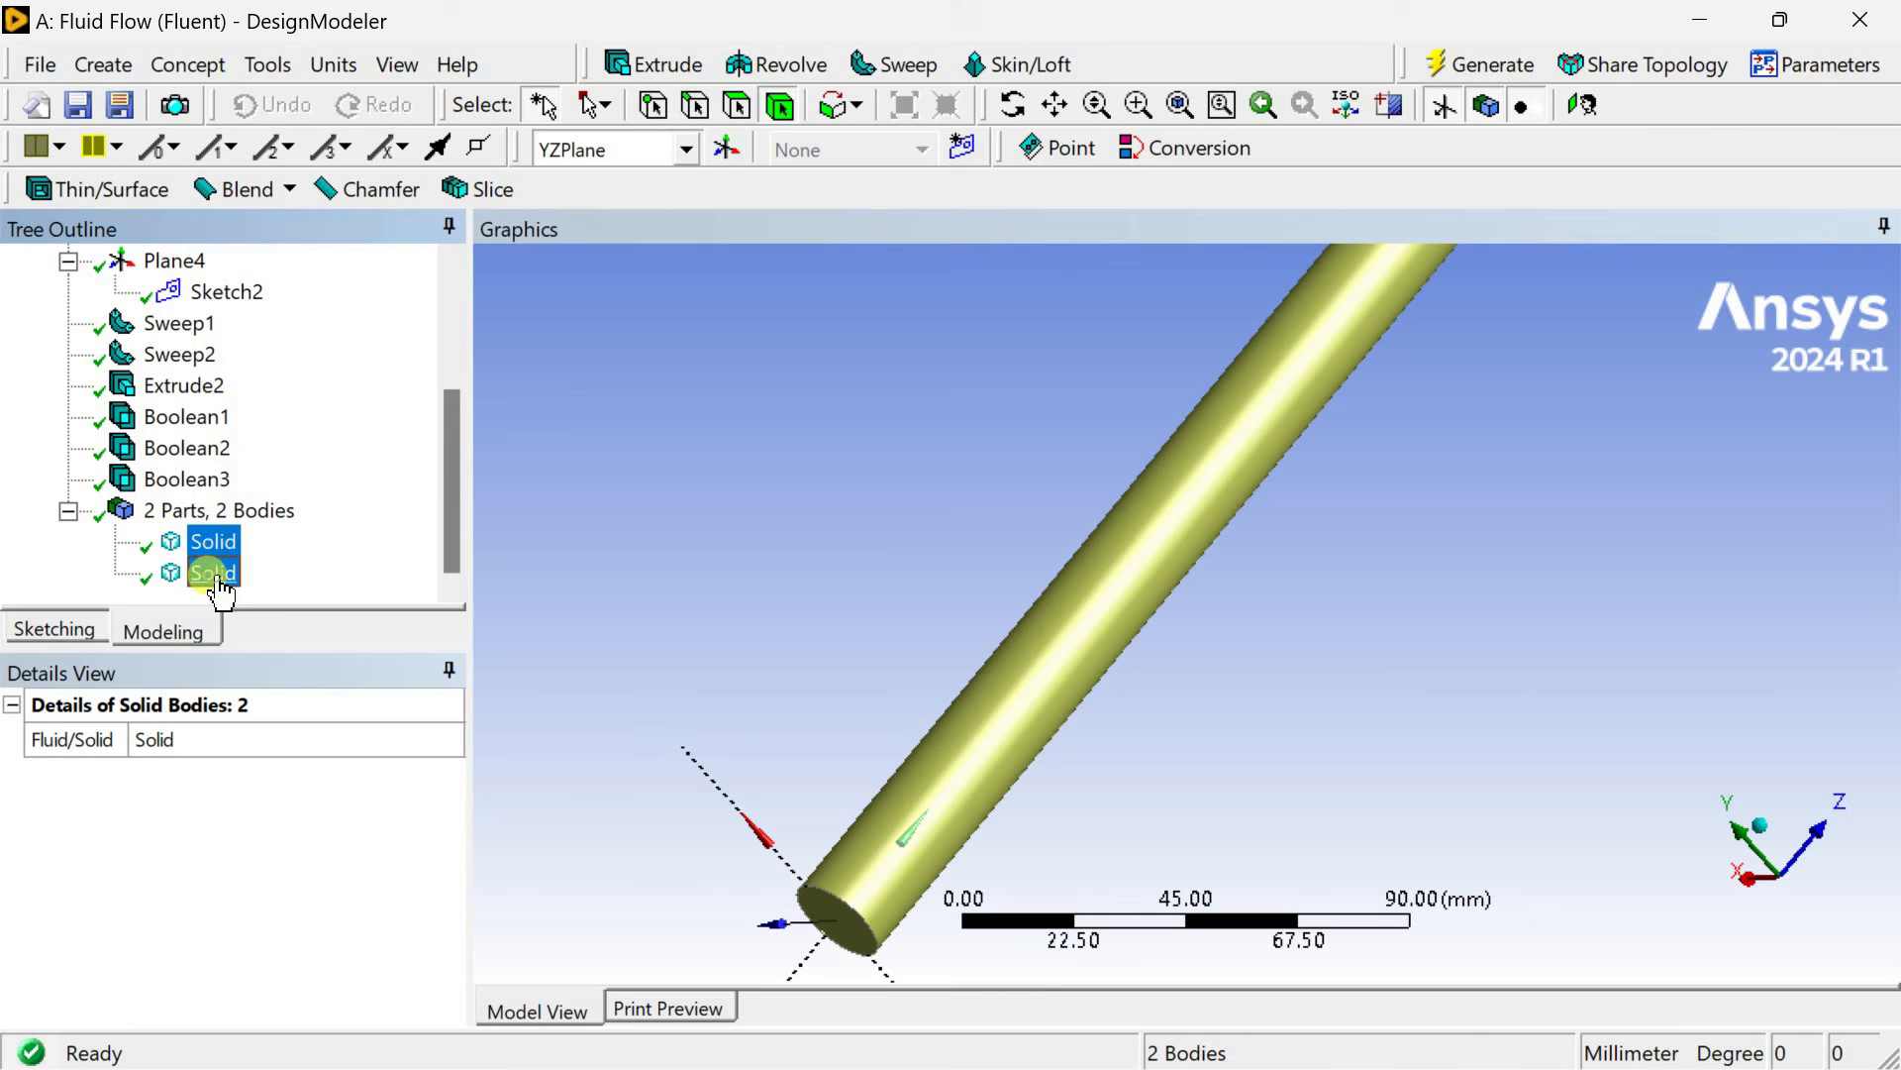
pyautogui.rightClick(217, 585)
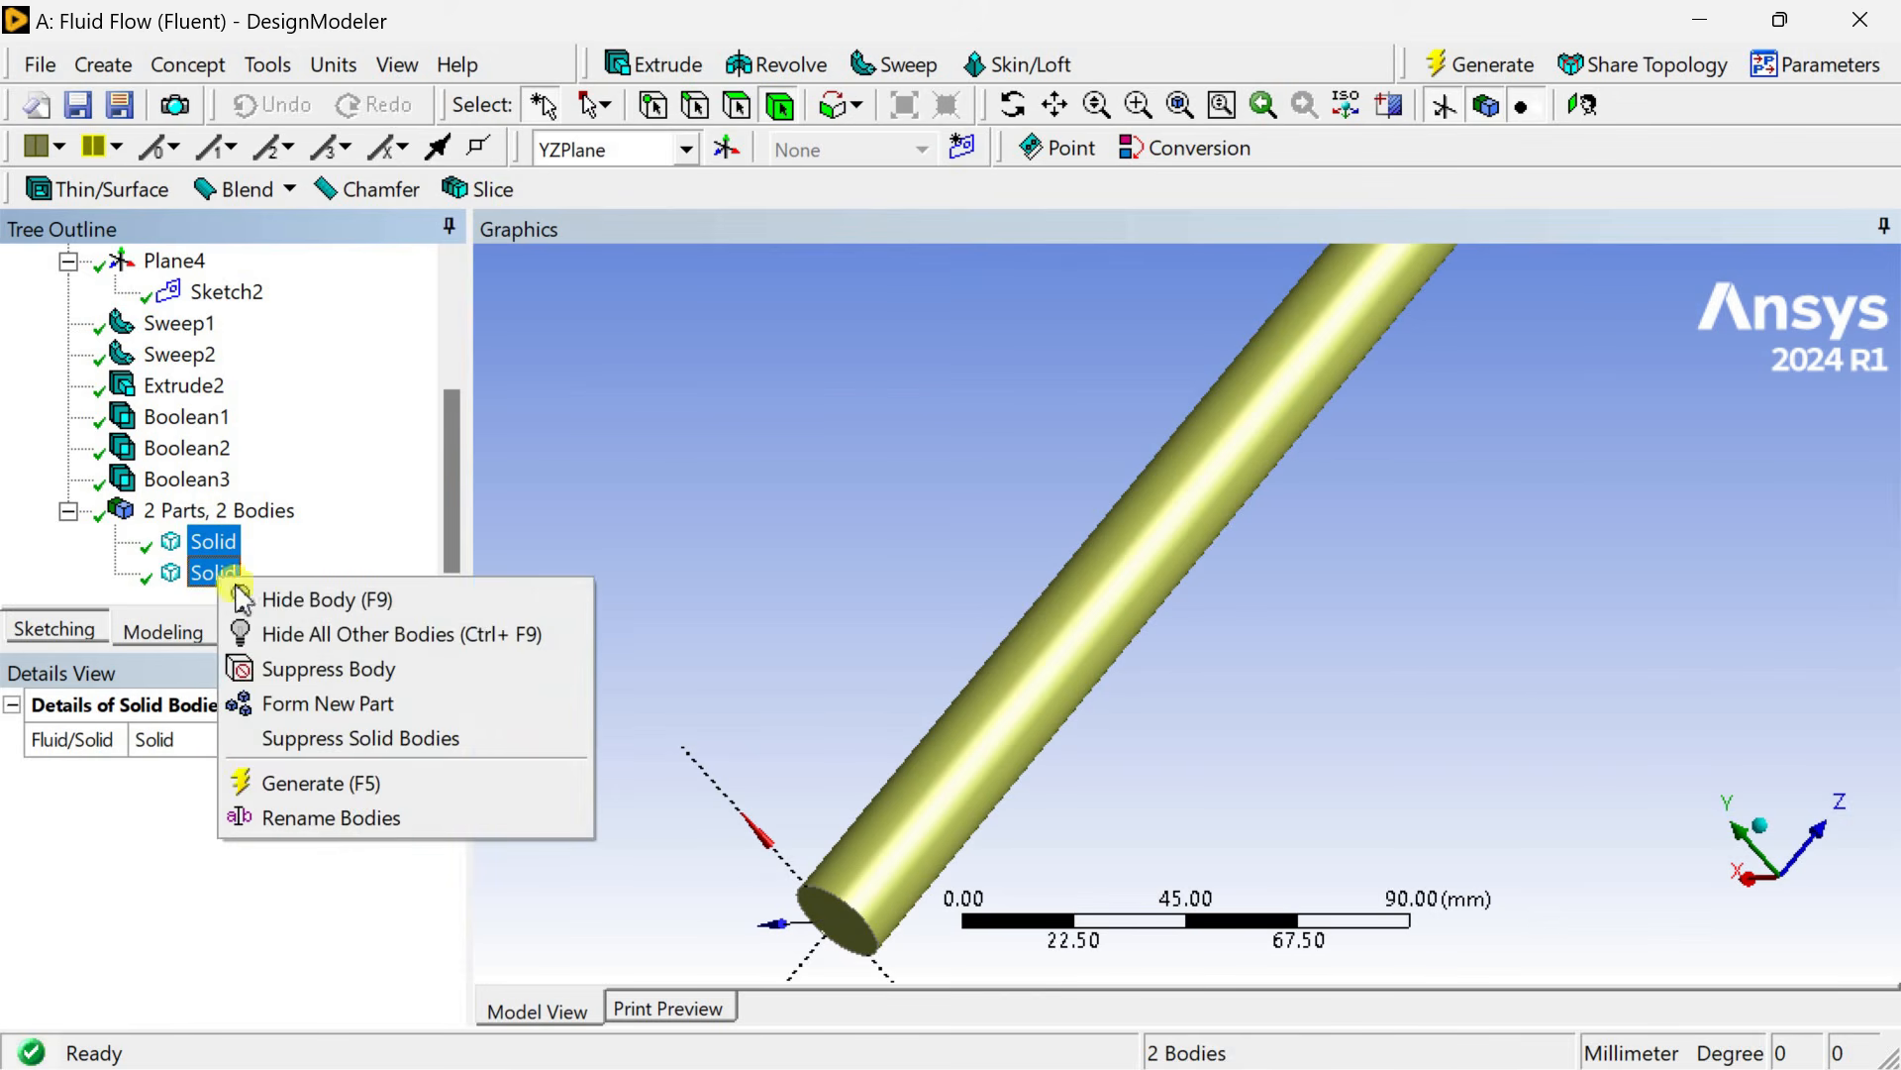
pyautogui.click(289, 701)
# Close DesignModeler to return to the Workbench project schematic.
pyautogui.click(876, 487)
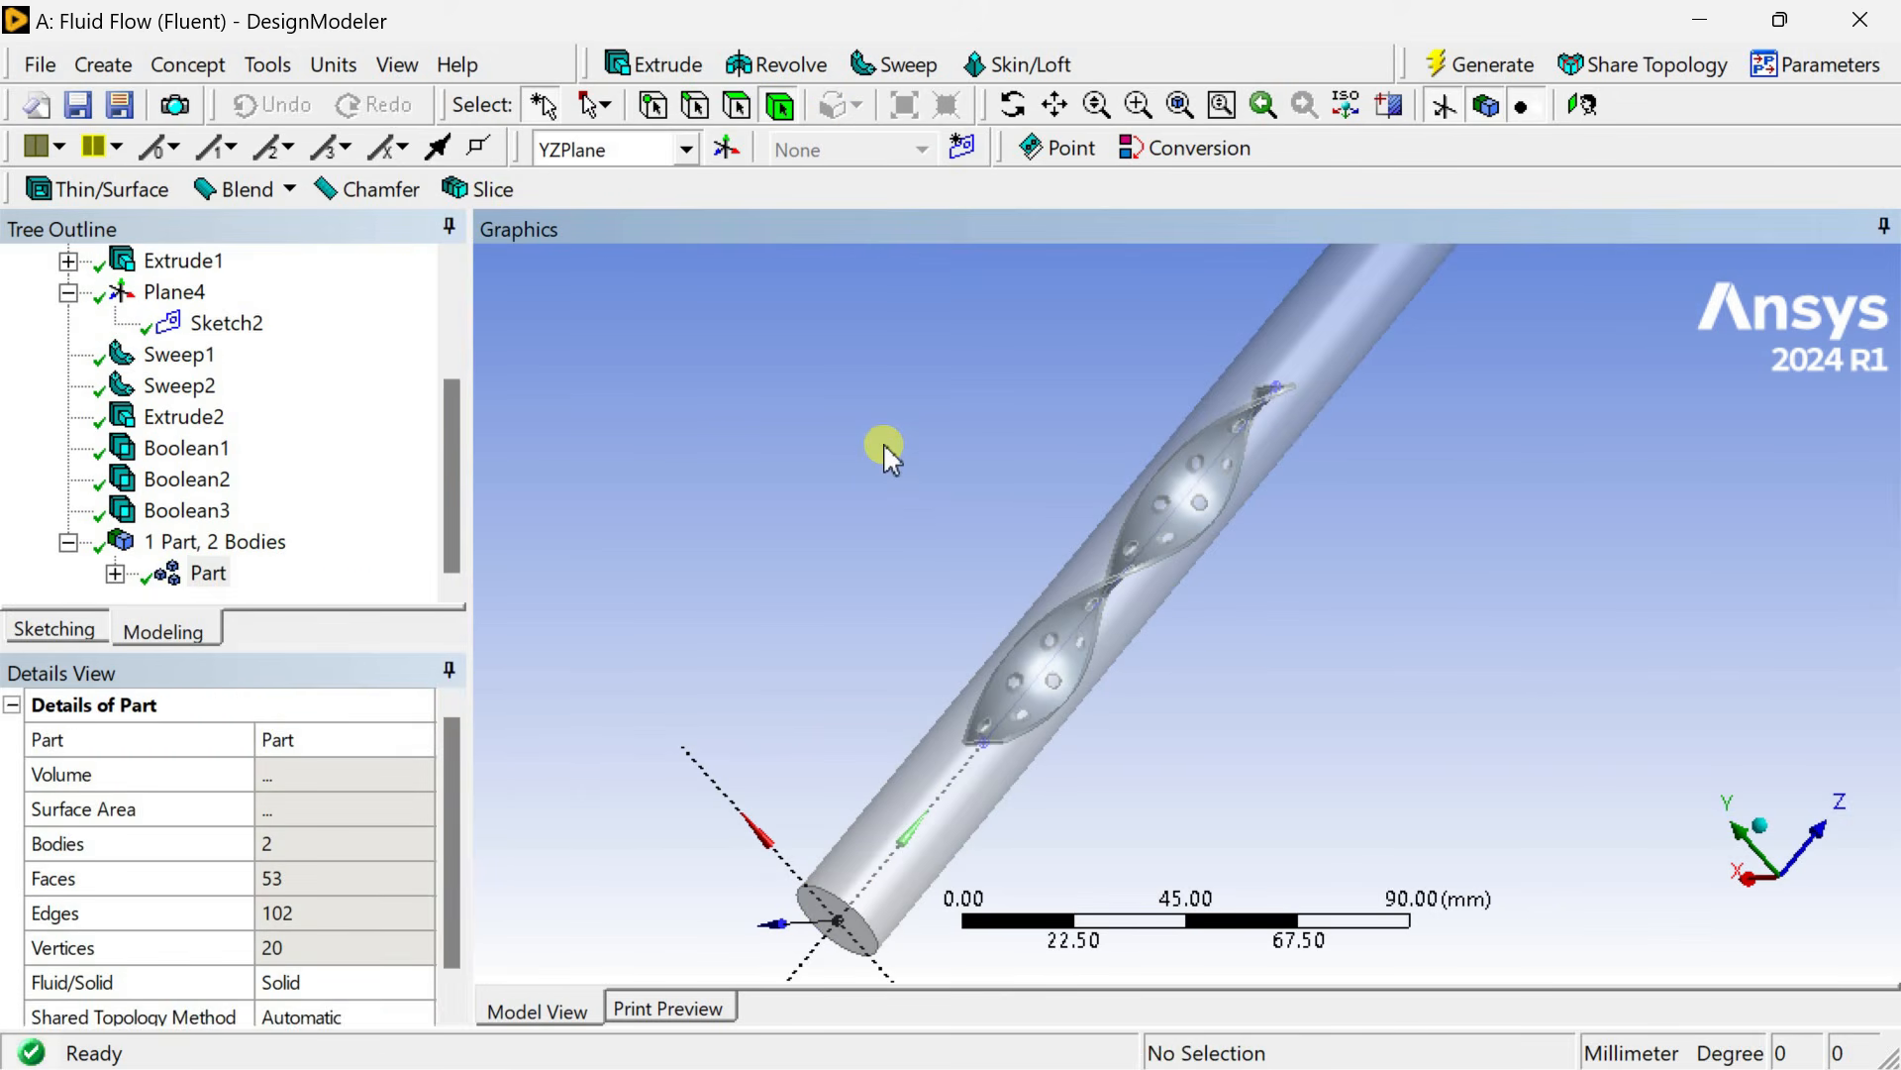
pyautogui.click(1835, 23)
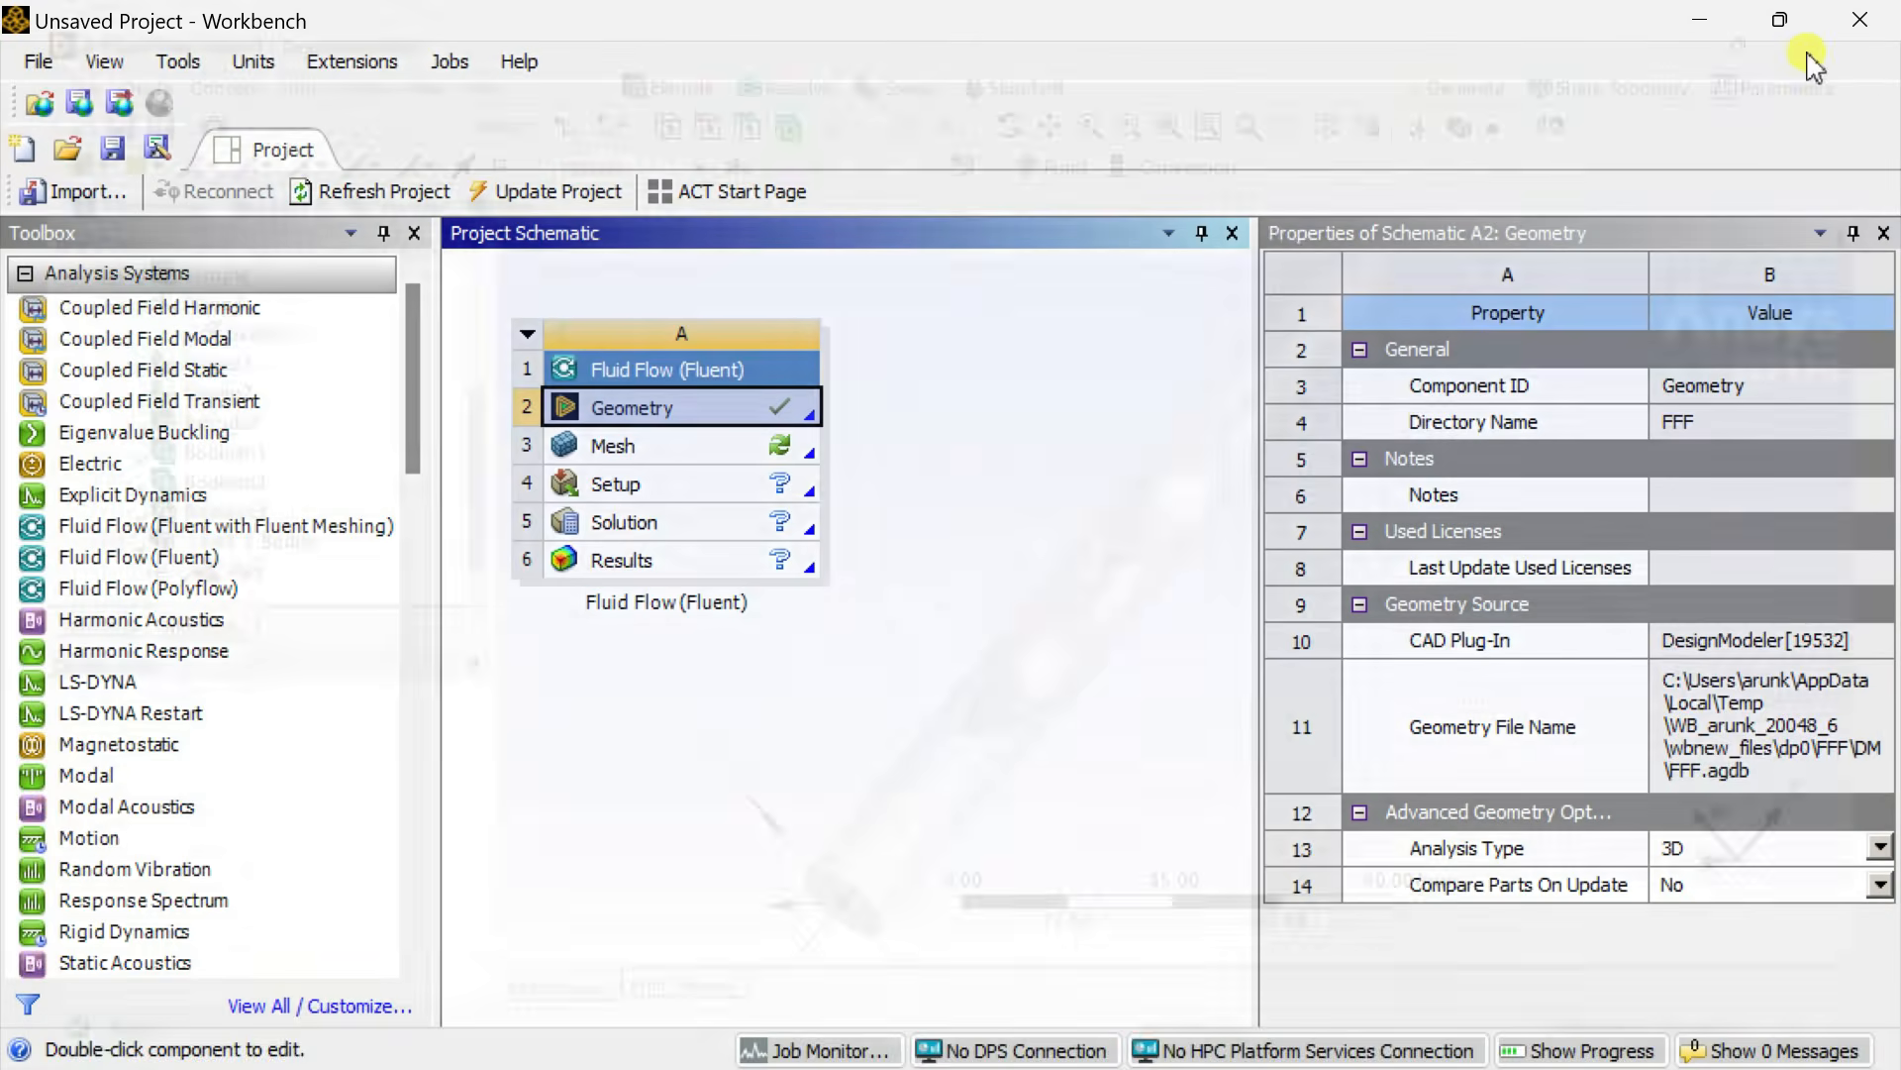